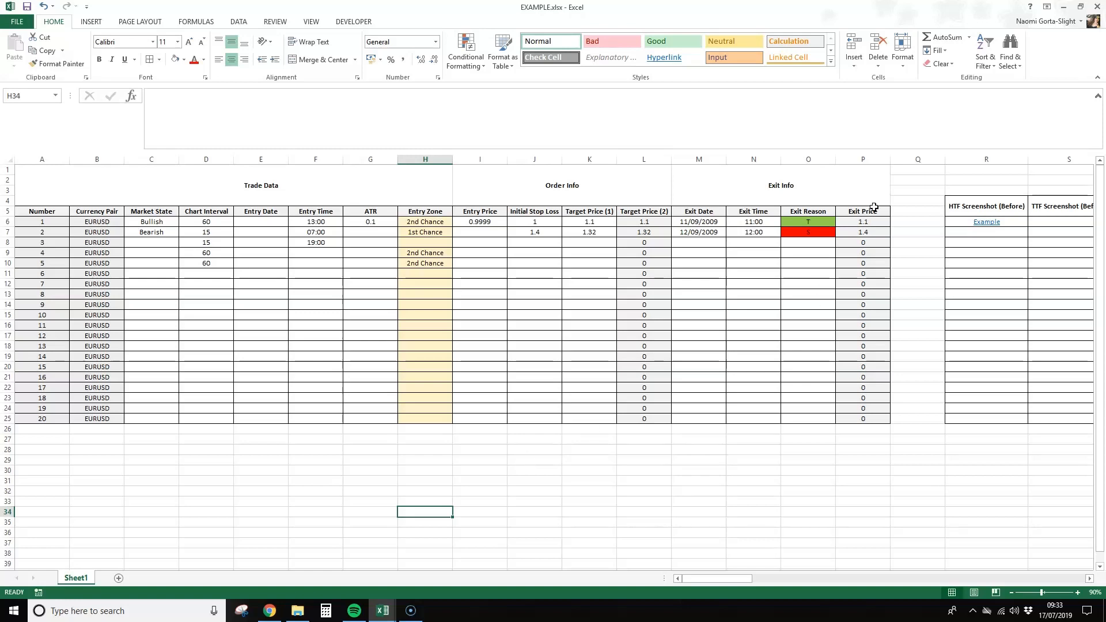
Step: Examine the trade log's columns through Exit Price, the screenshot columns, both entry filter tables and the blank columns beyond them
left_click(861, 159)
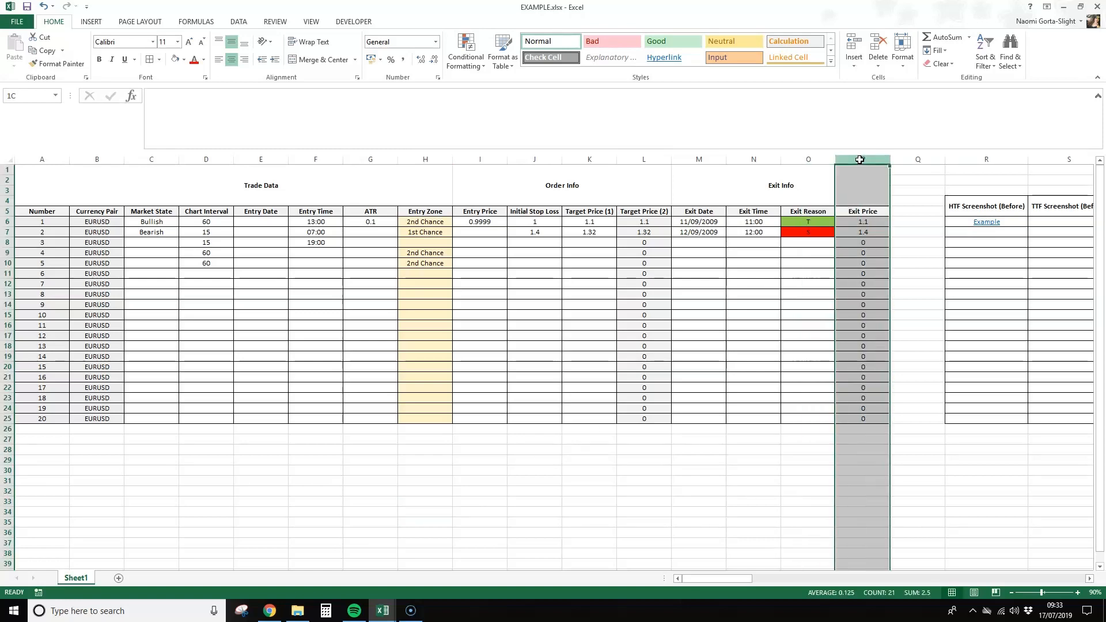
left_click(711, 395)
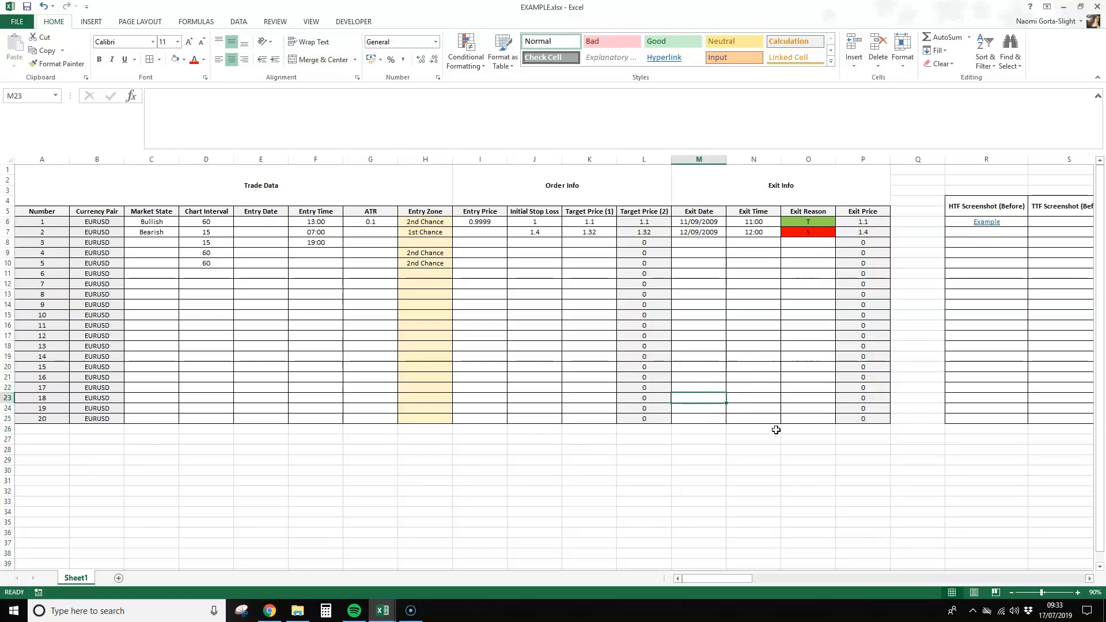
left_click_drag(861, 161, 563, 403)
left_click(683, 451)
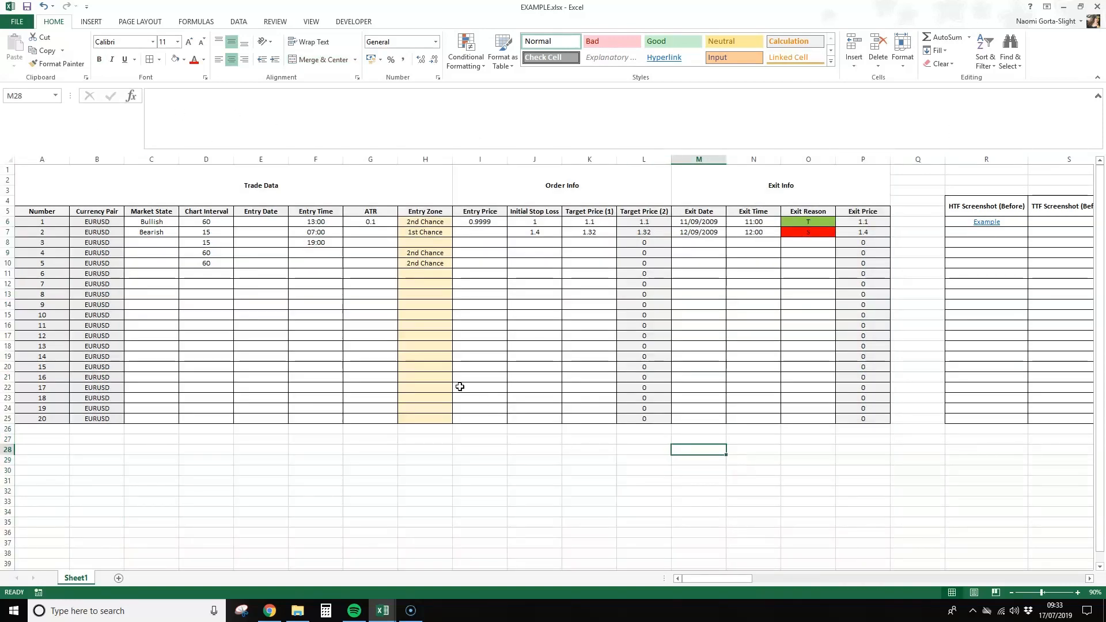
left_click(431, 347)
left_click(589, 336)
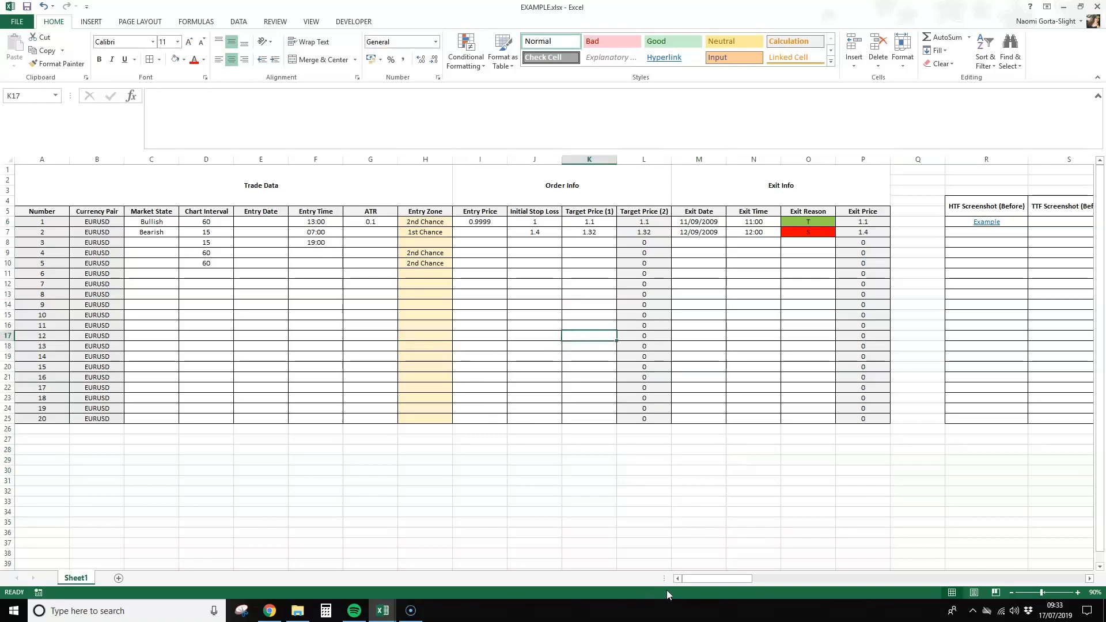
left_click_drag(701, 578, 762, 578)
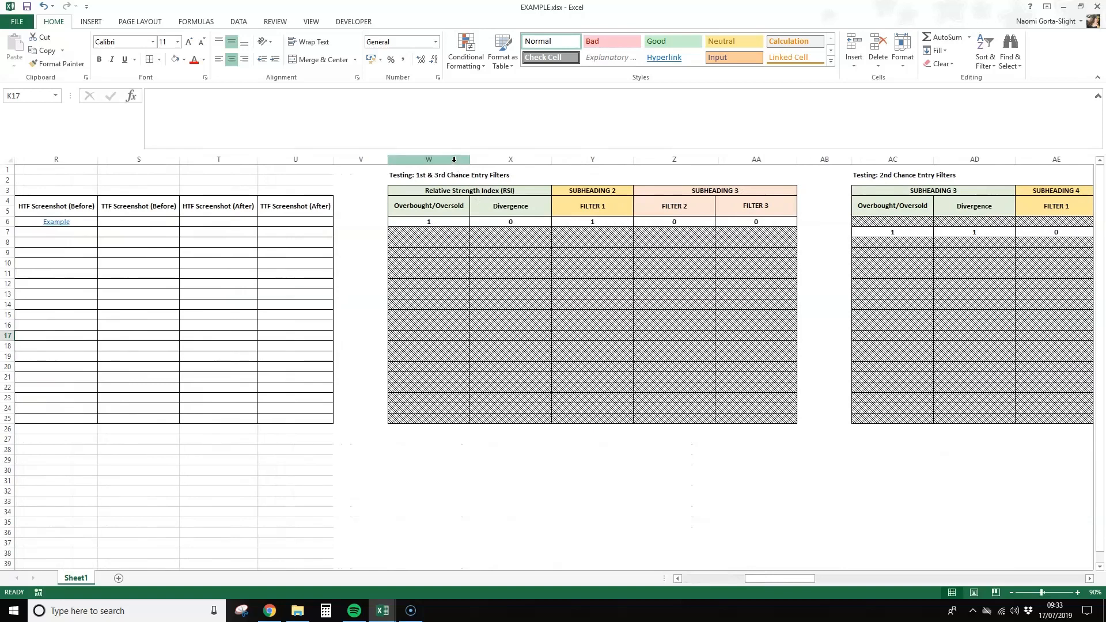
left_click_drag(454, 160, 778, 185)
left_click(843, 200)
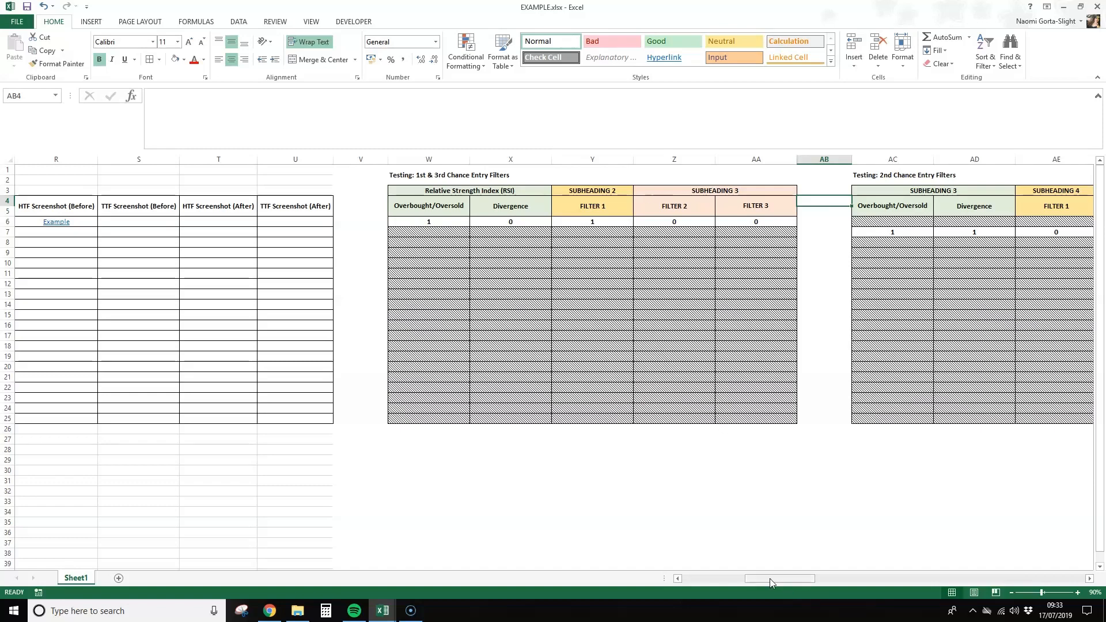
left_click_drag(770, 579, 801, 569)
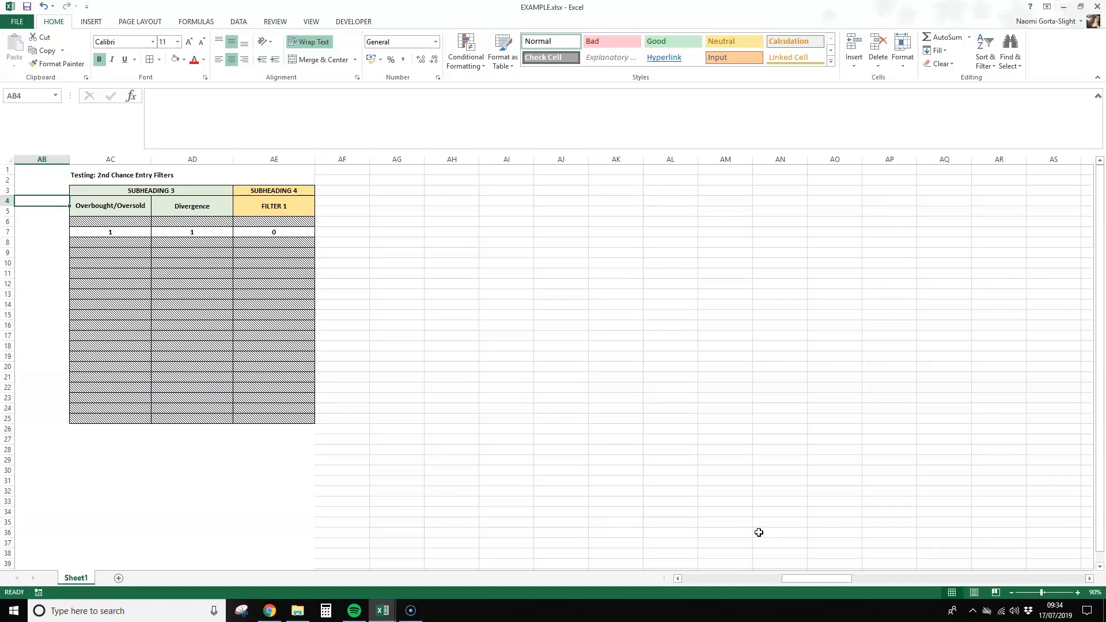
left_click(359, 157)
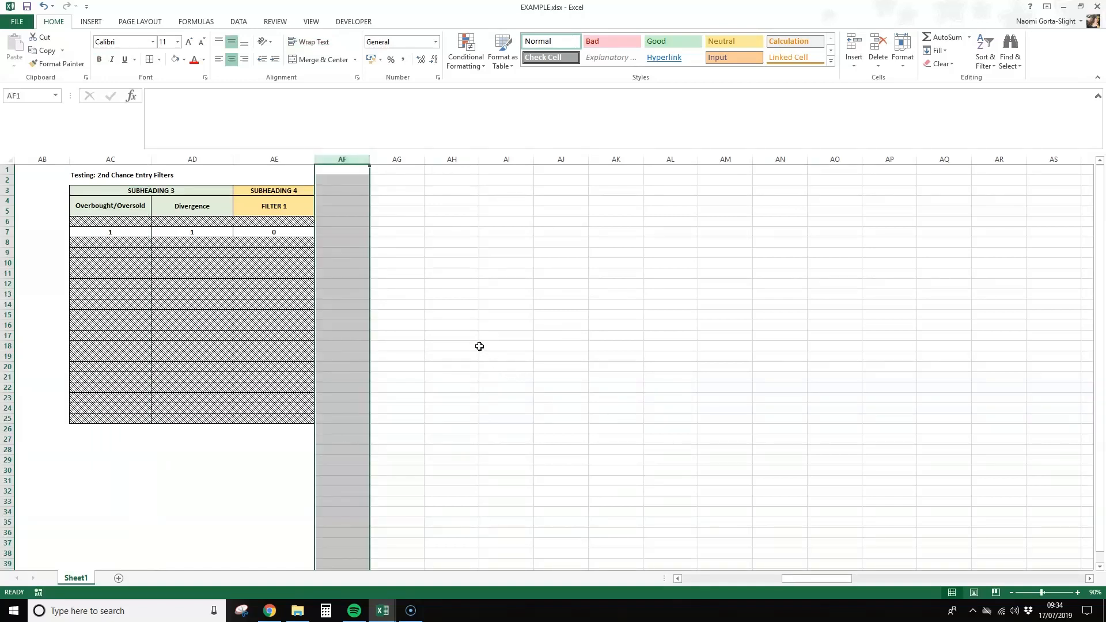
left_click(556, 356)
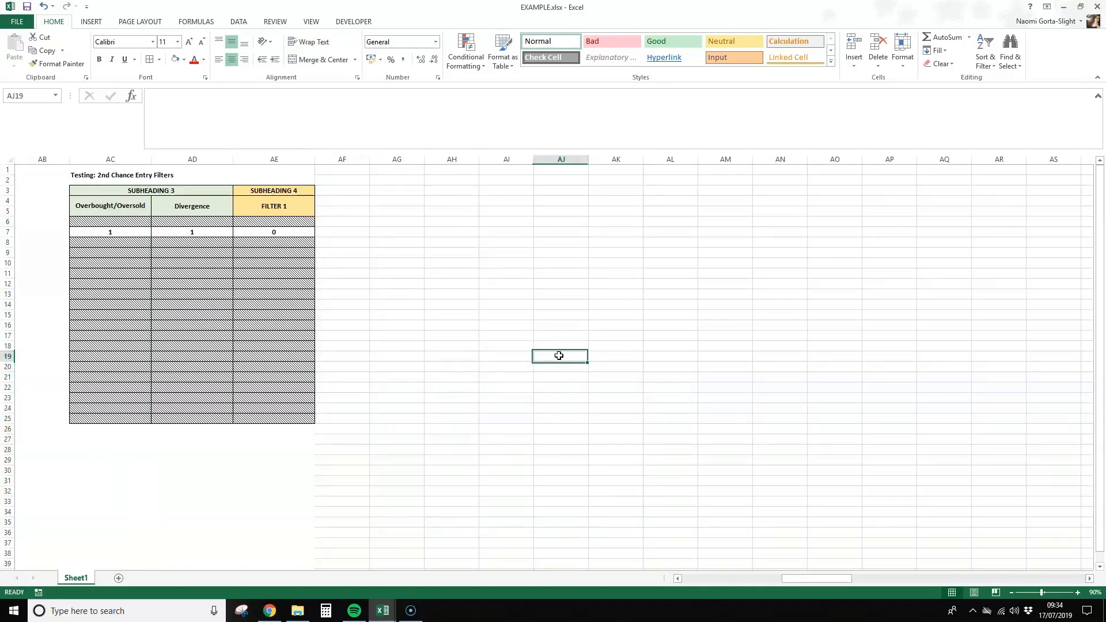
left_click(399, 169)
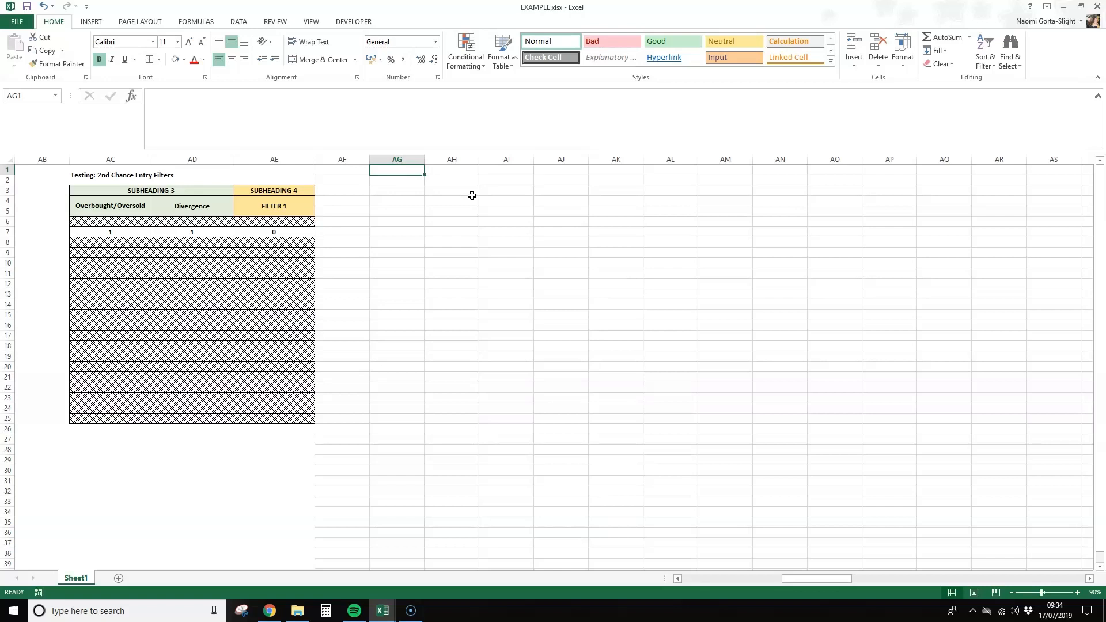
type("Testing:")
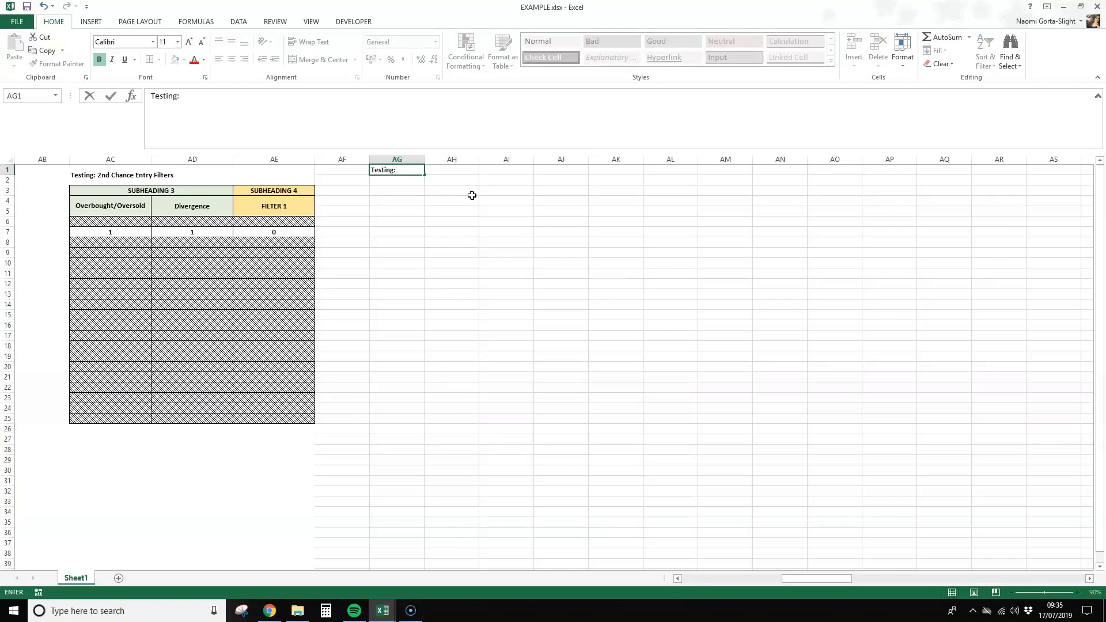
type(" 1")
key("Escape")
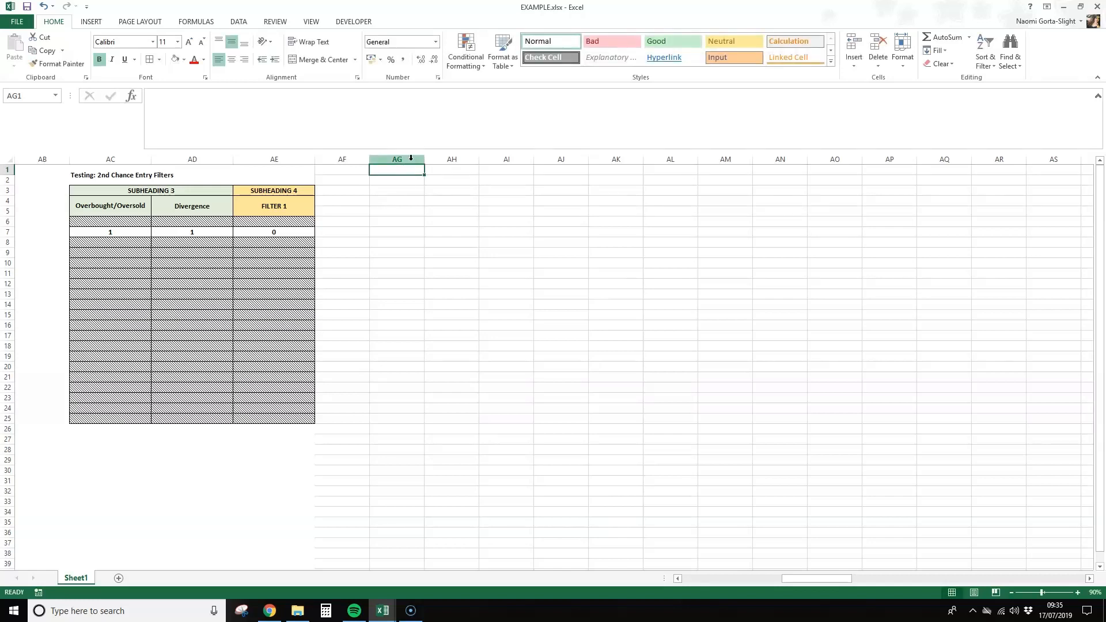
left_click(411, 158)
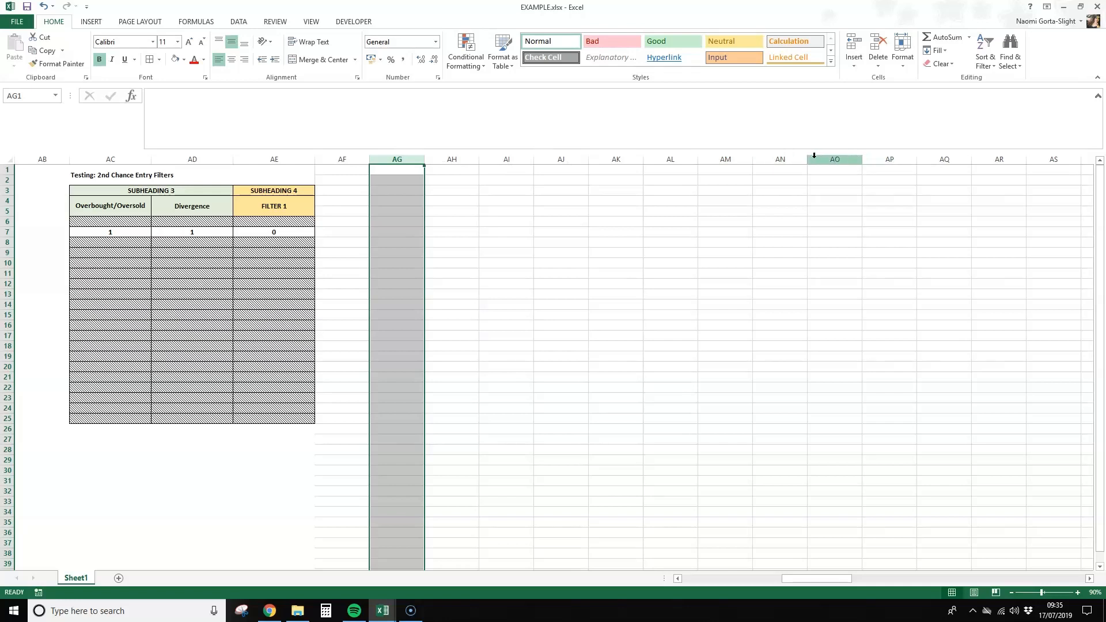
left_click_drag(792, 162, 415, 173)
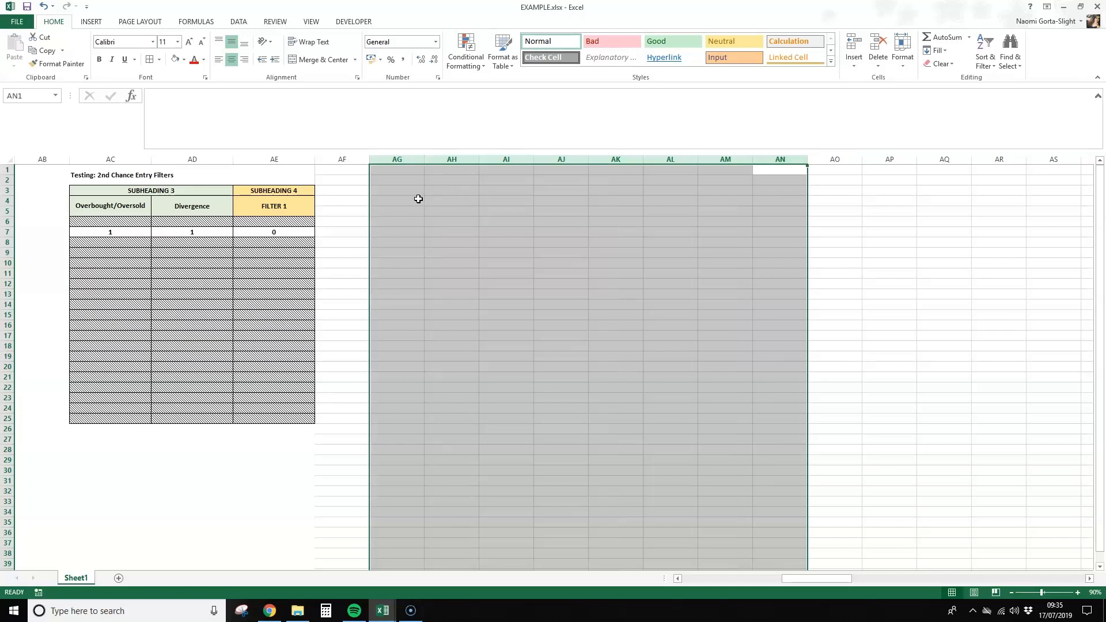
Step: Enter the heading "Testing: 1 ATR Stop Loss with Targets" in cell AG1
left_click(412, 168)
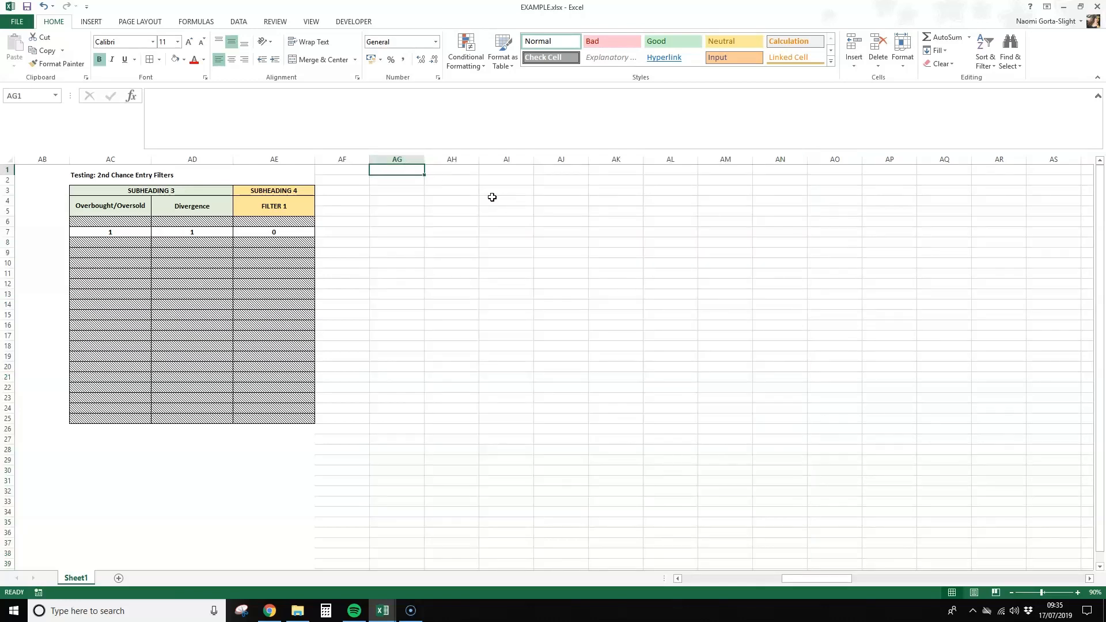
type("Testing")
key("shift+F10")
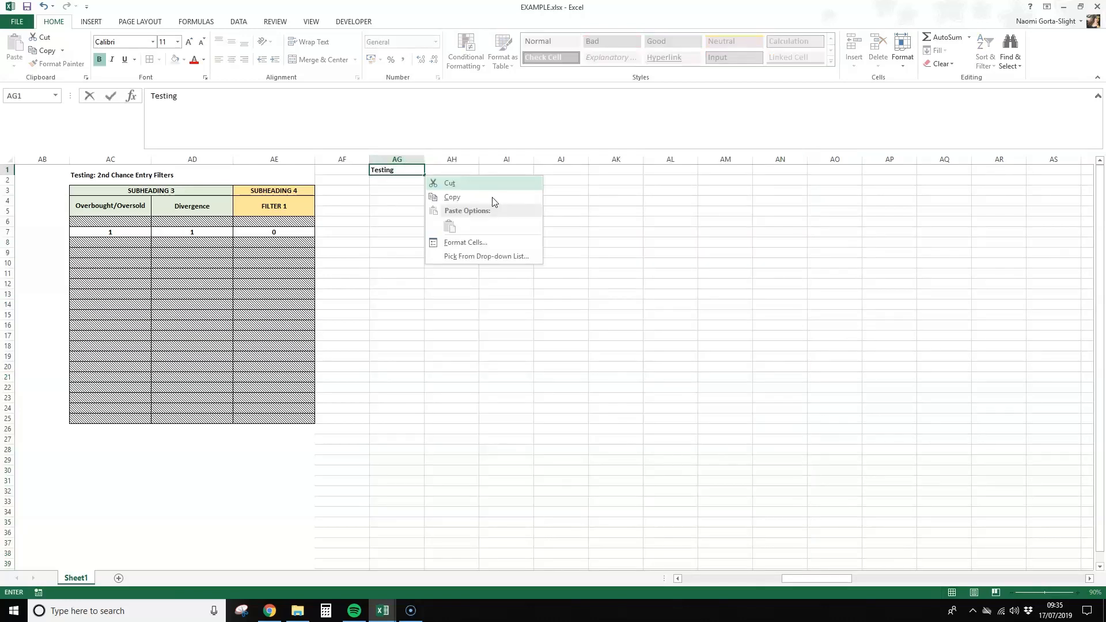
key("Escape")
type(": ")
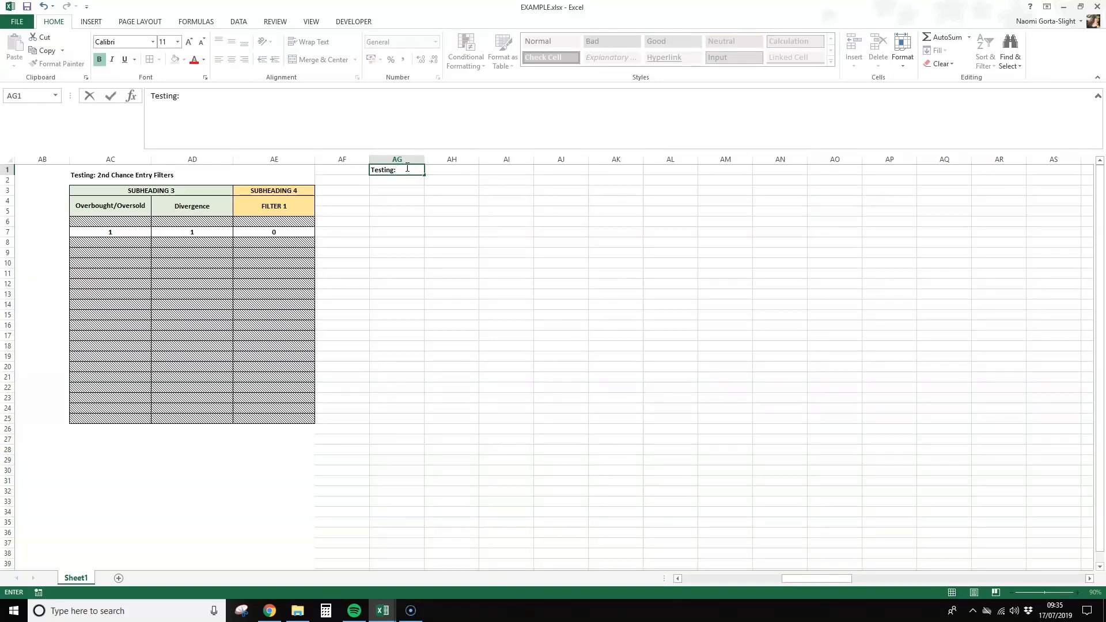
type("1 ATR Stop Loss with Targets")
key("Return")
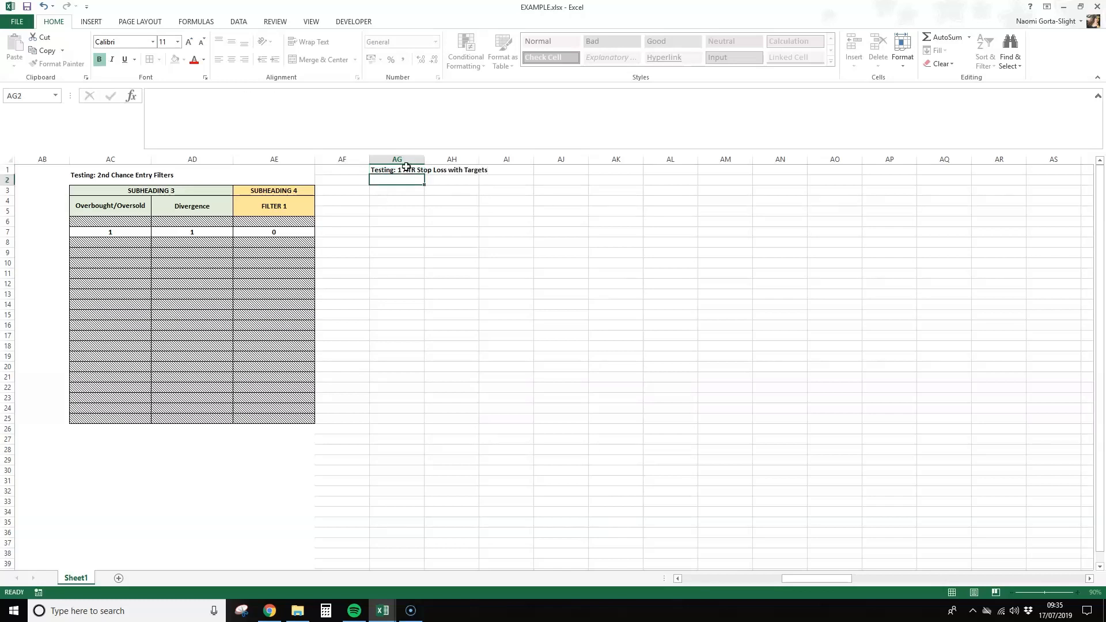
left_click(406, 169)
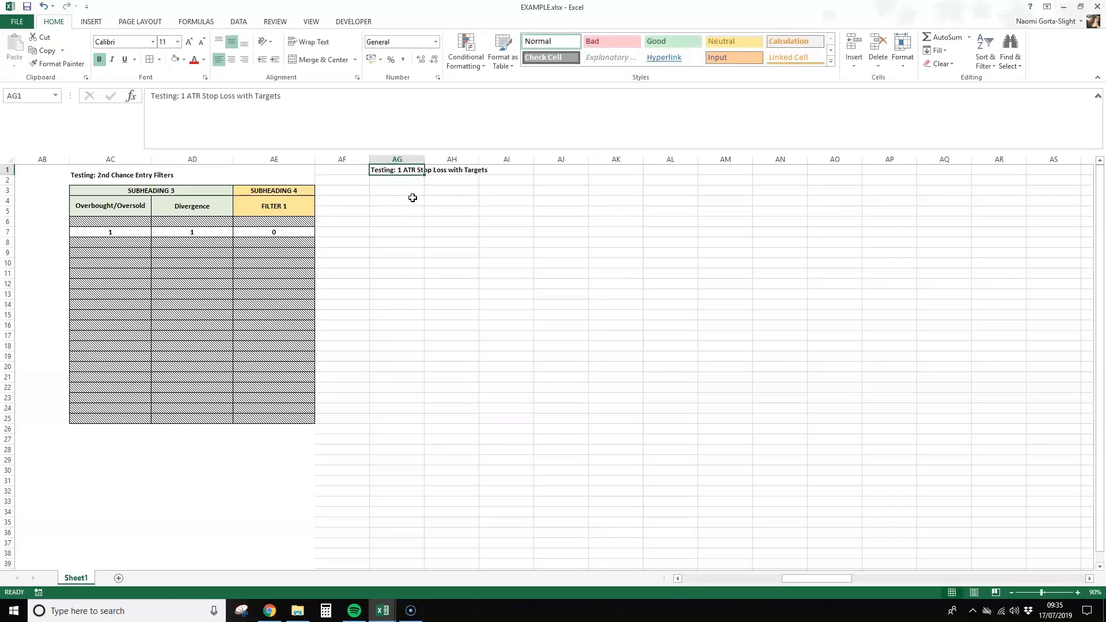
Step: Enter the label "Stop Type:" in cell AG2, directly below the new heading
left_click_drag(412, 184, 412, 192)
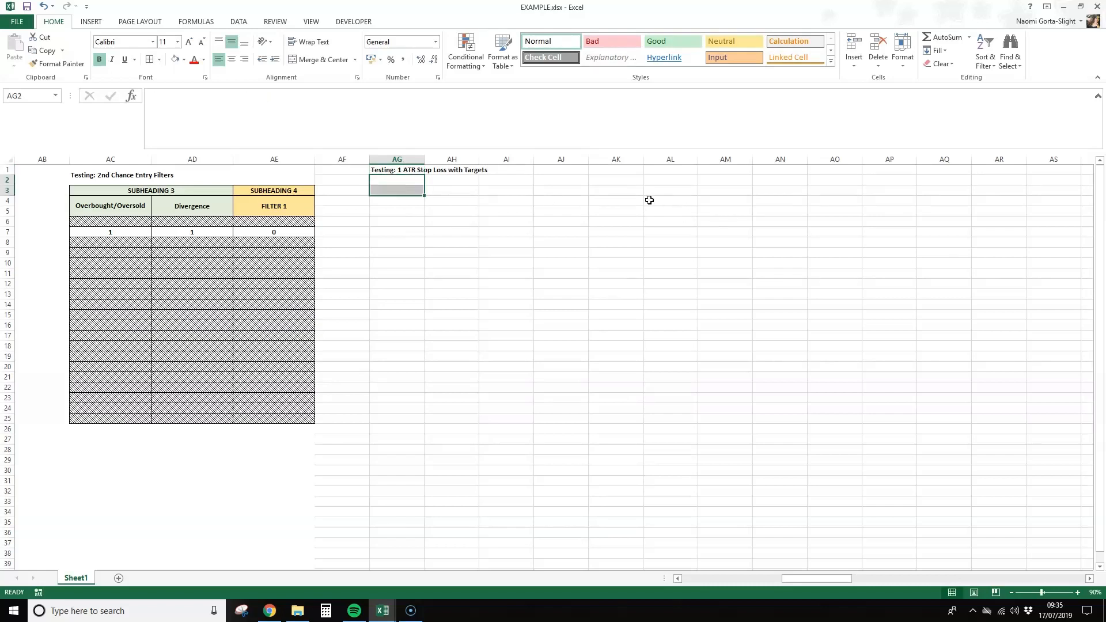
key("Left")
key("Right")
type("Sto")
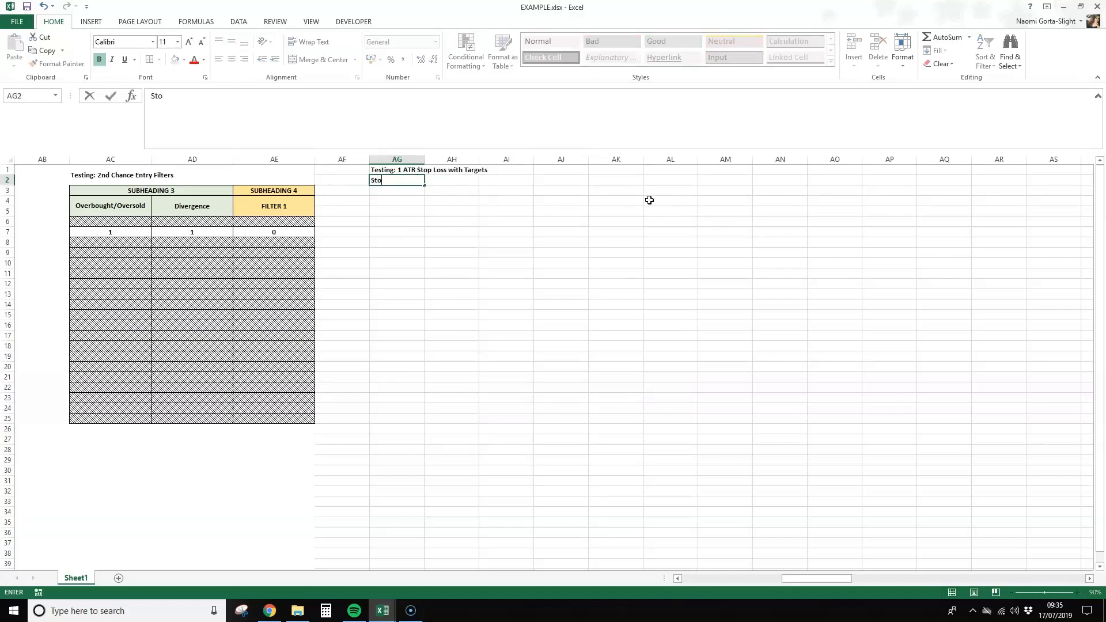
type("p Type:")
key("Return")
Step: Add the labels "Target Type:" in AG3 and "Data Factor:" in AG4
type("Target Tuy")
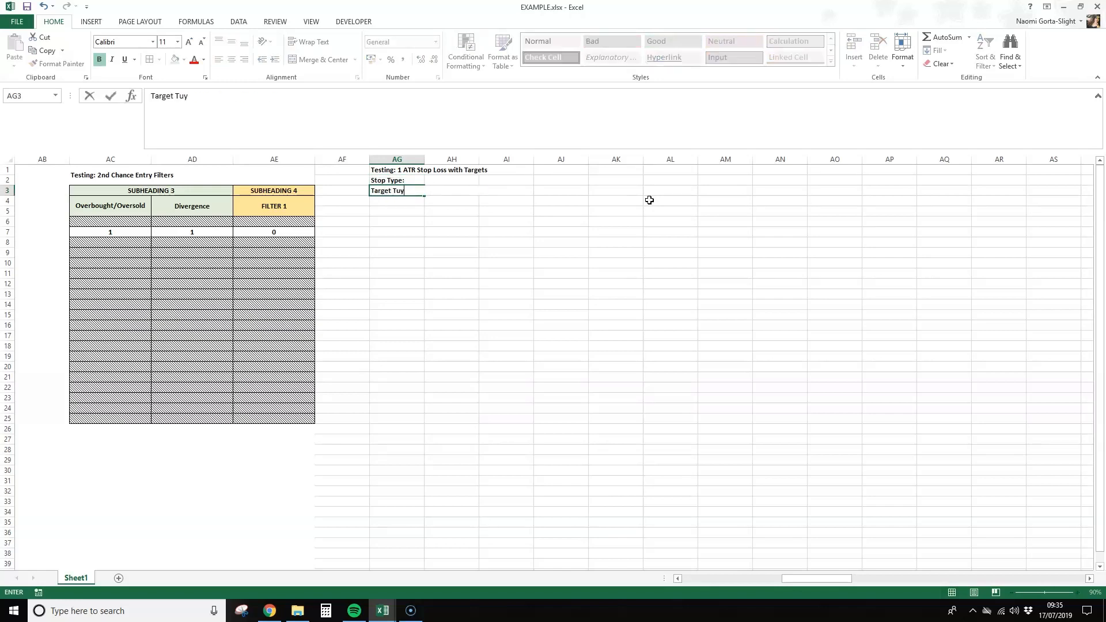
key("BackSpace")
key("BackSpace")
type("ype:")
key("Return")
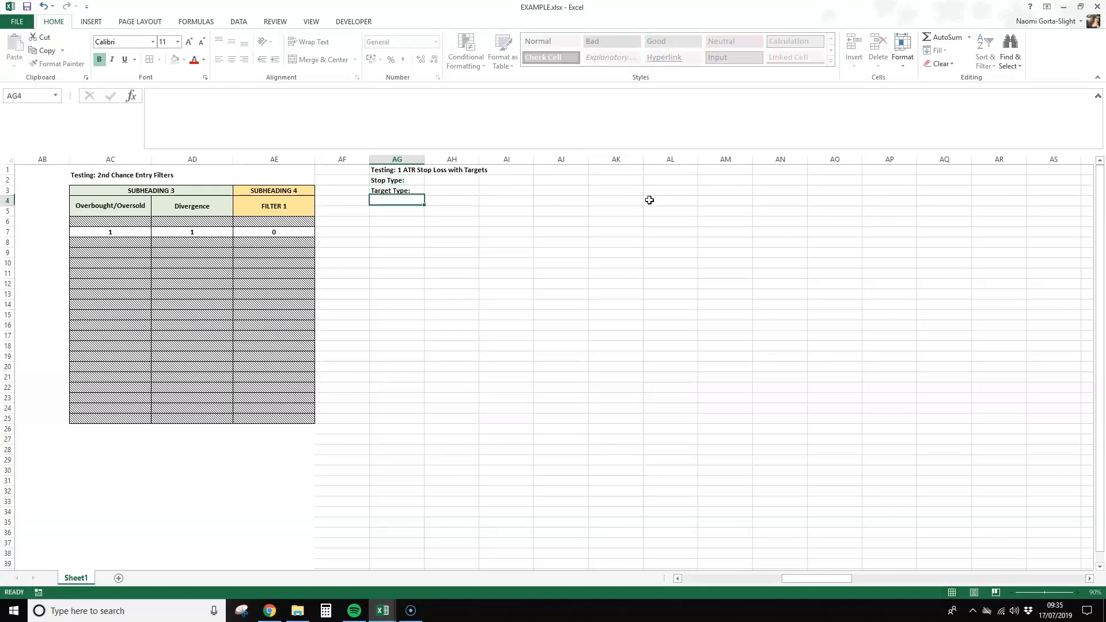
type("Data")
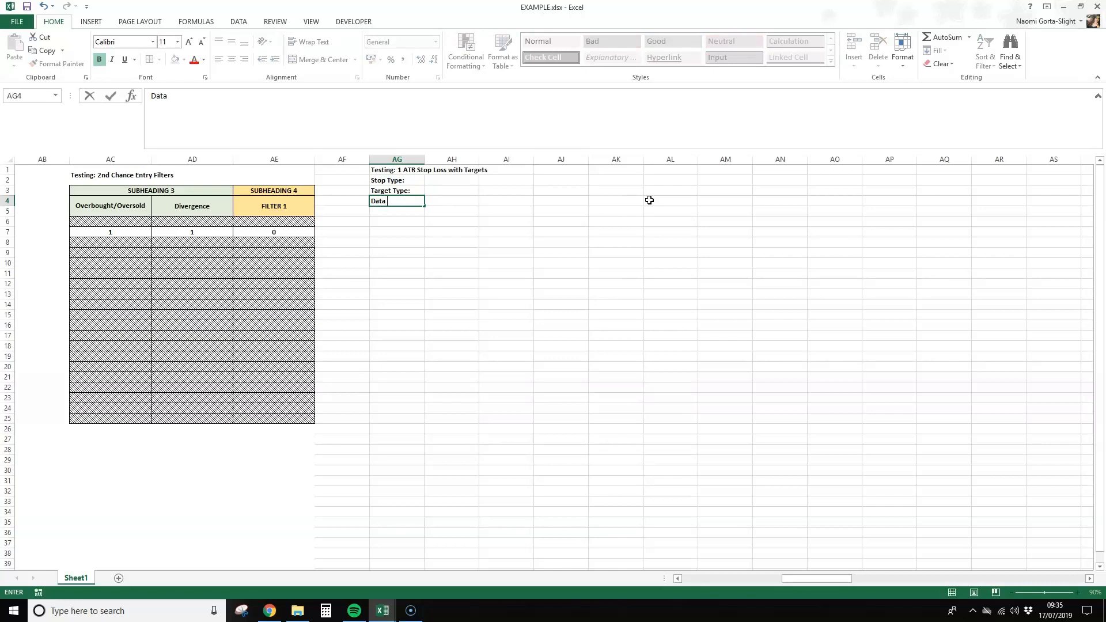
type(" Factor")
key("Return")
Step: Shift the three labels down one row by copying AG2:AG4 to AG3:AG5 and clearing AG2
key("Up")
key("Up")
key("Up")
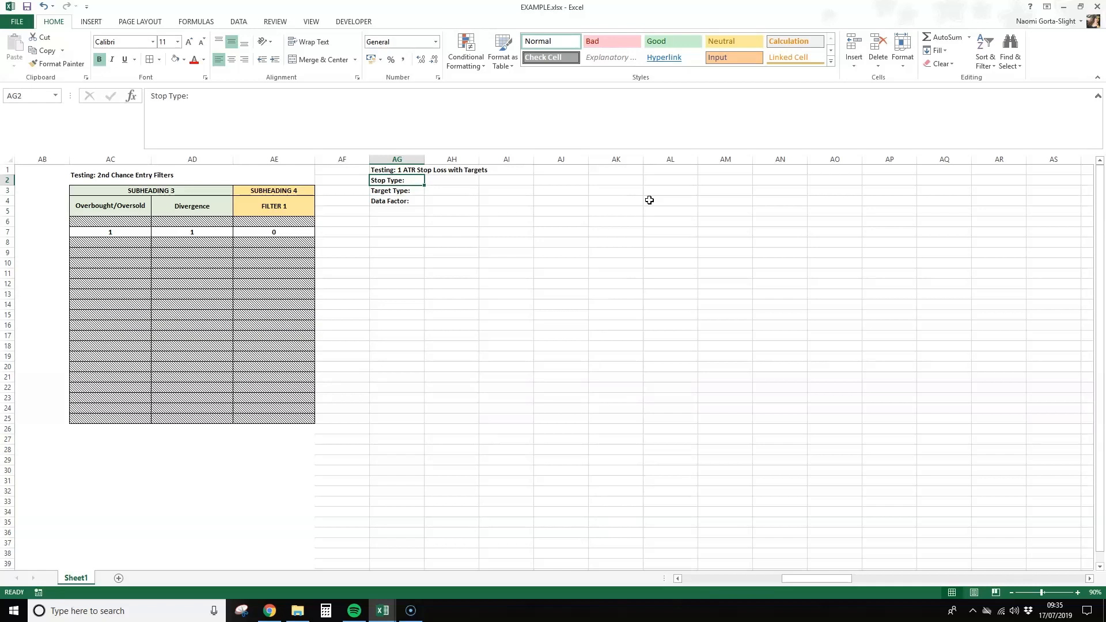
key("shift+Down")
key("shift+Down")
key("ctrl+c")
key("Down")
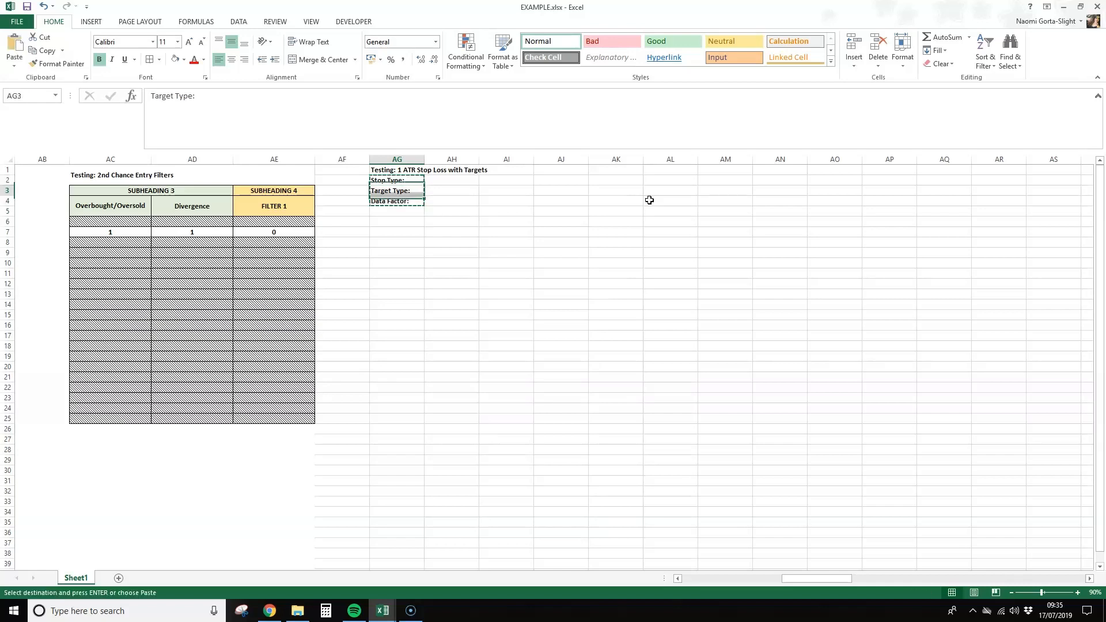
key("ctrl+v")
key("Up")
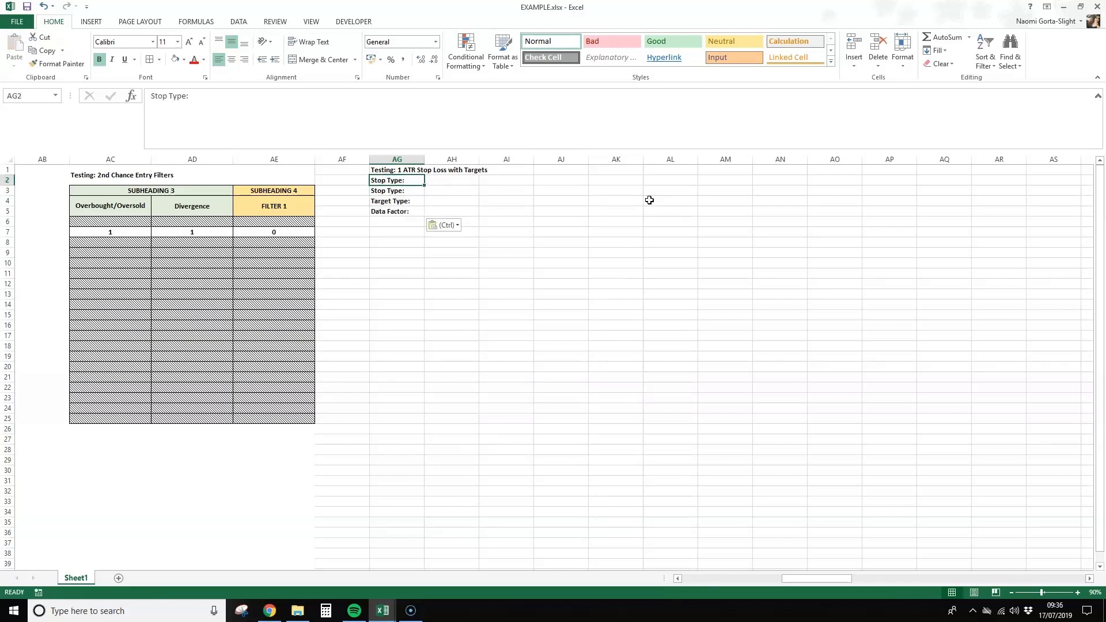
key("Delete")
key("Down")
key("Up")
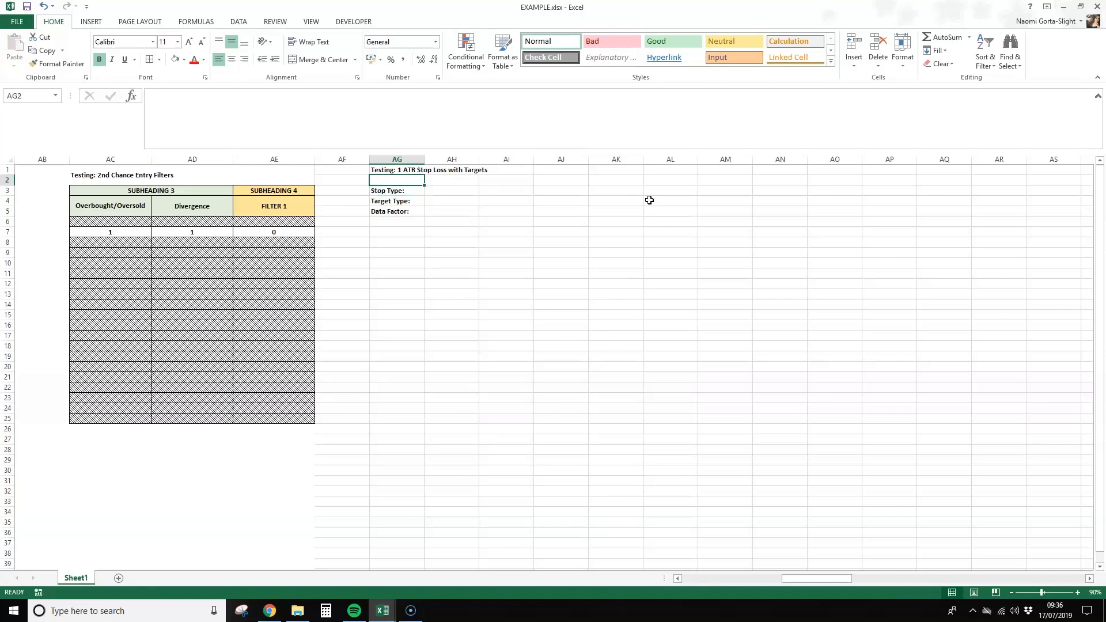
Step: Enter "1 ATR" as the Stop Type in AH3 and "127.2% Fib" as the Target Type in AH4
key("Down")
key("Right")
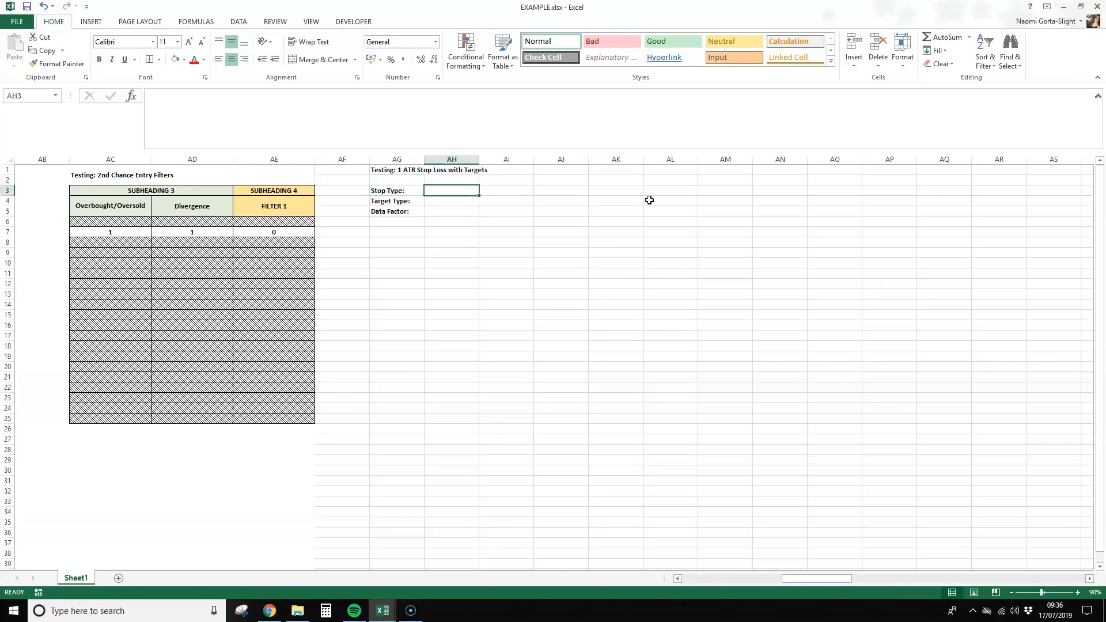
type("1")
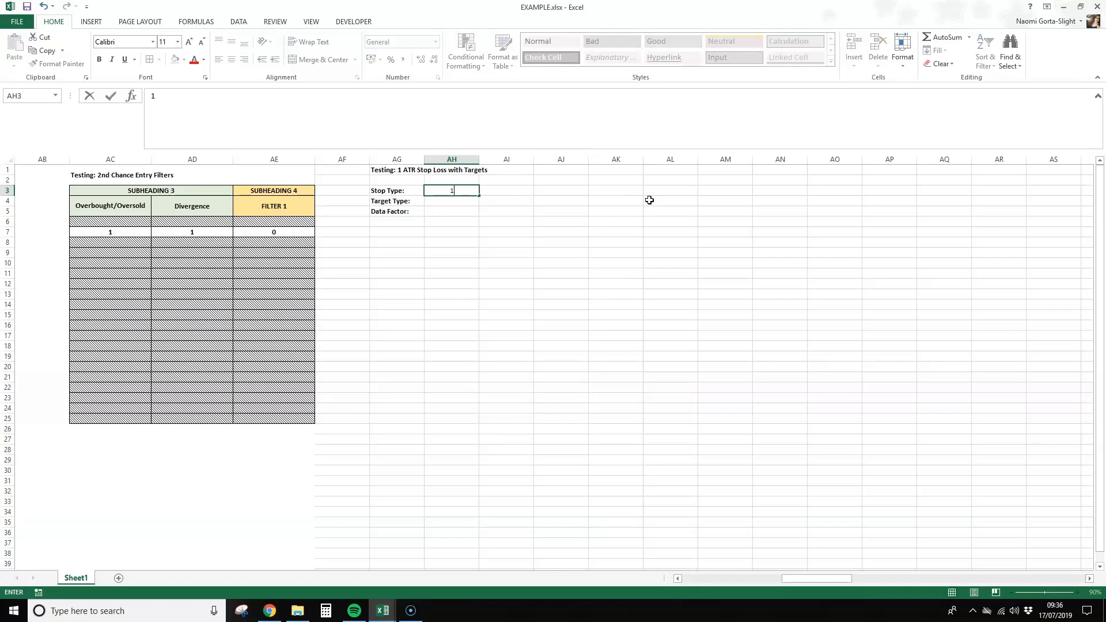
type(" ATR")
key("Return")
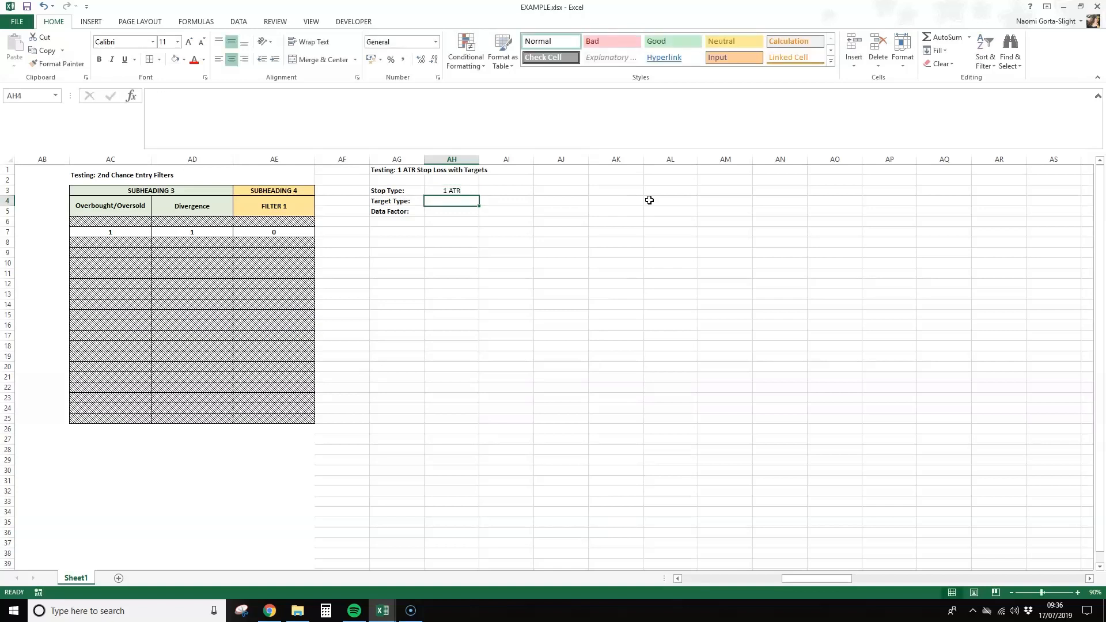
type("127.")
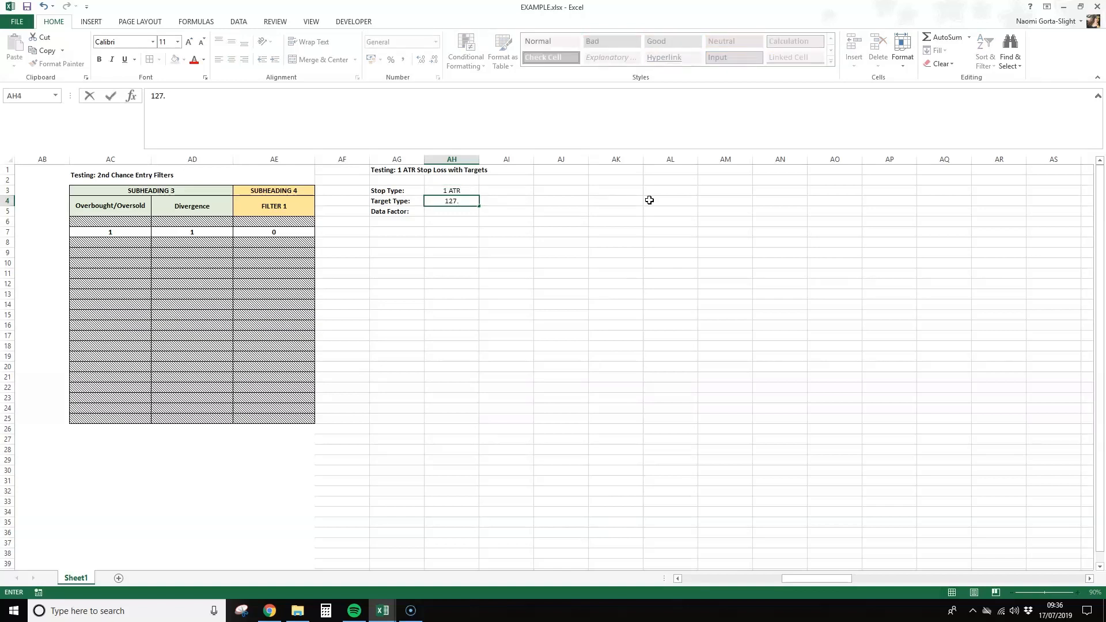
type("2% Fib")
key("Return")
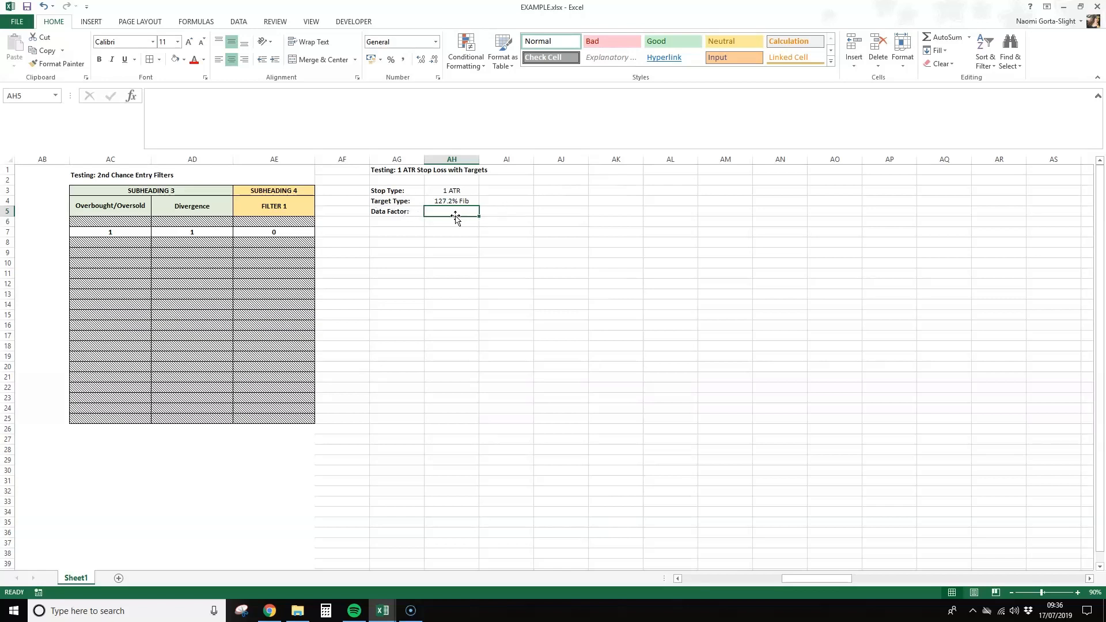
Step: Enter "Initial Stop Loss" in AH5 as the first Data Factor column heading
left_click_drag(459, 213, 934, 220)
left_click(852, 262)
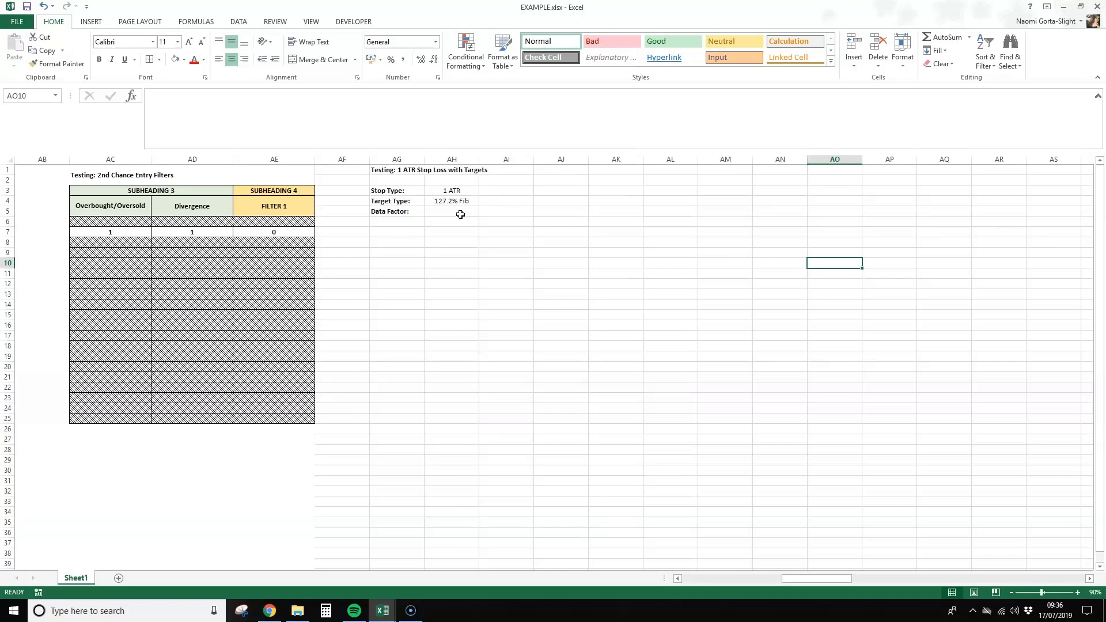
left_click(461, 214)
type("In")
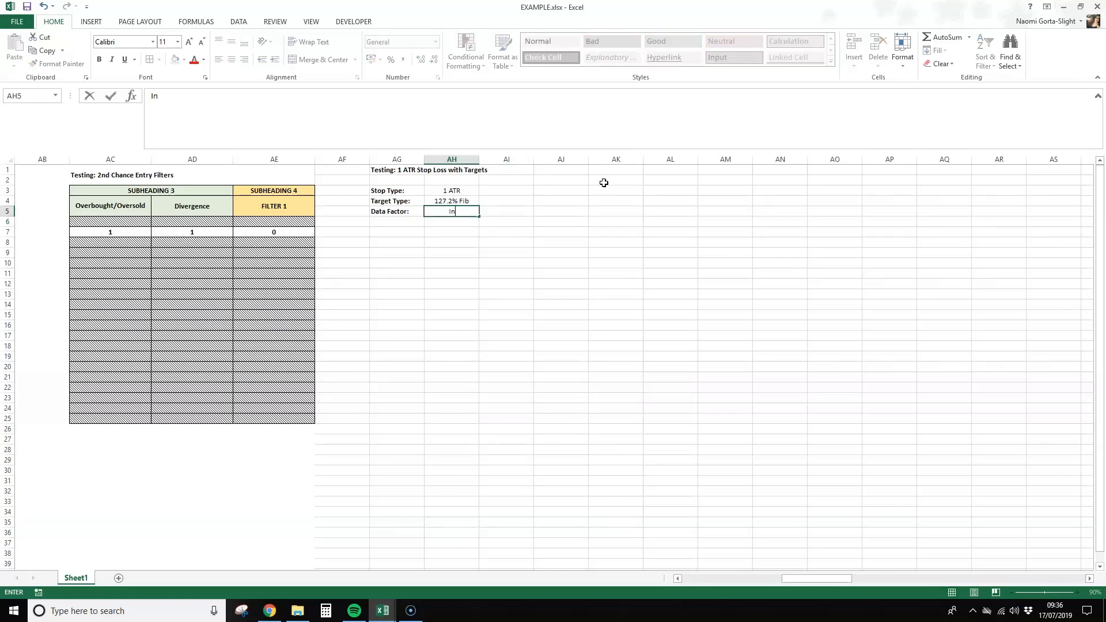
type("itial Stop Loss")
key("Return")
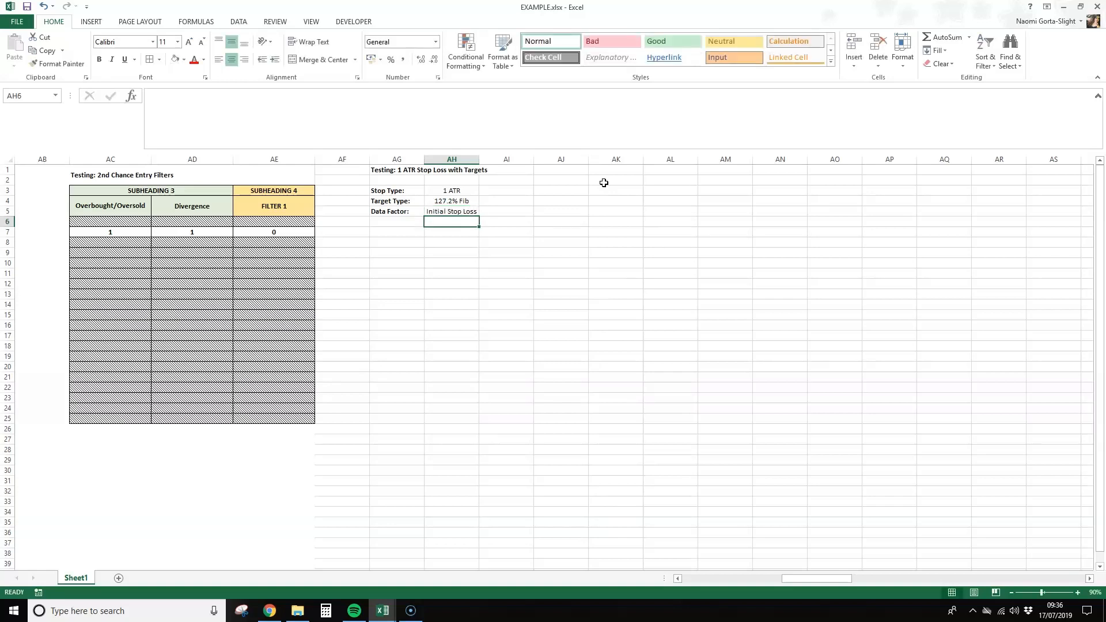
Step: Add the column headings "Target Price (1)" in AI5 and "Target Price (2)" in AJ5
key("Up")
key("Right")
type("Target")
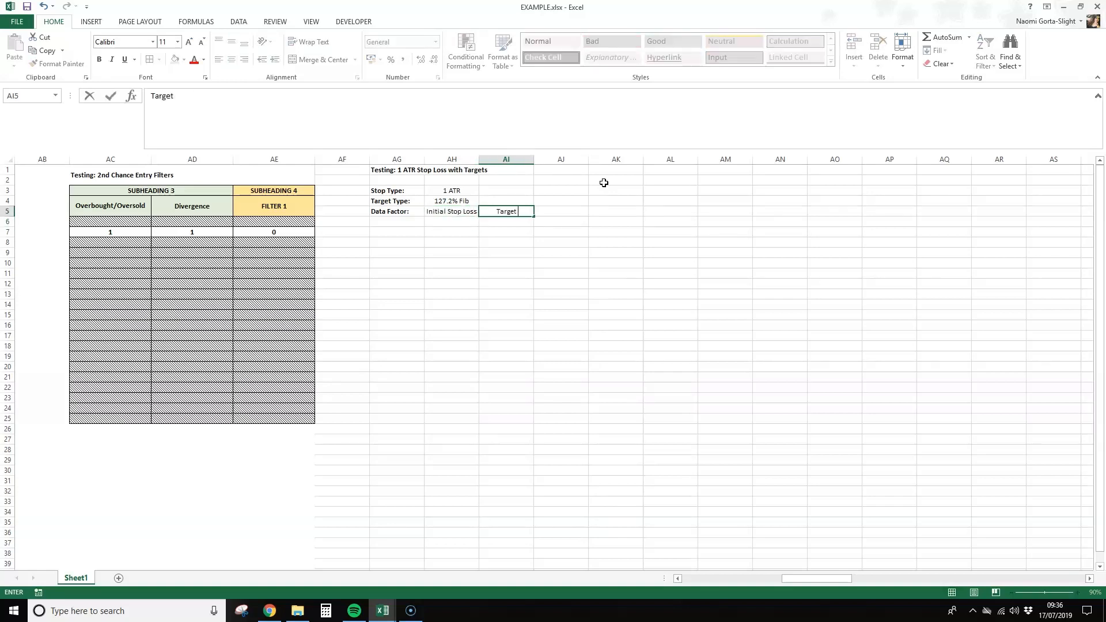
type(" Price (1)")
key("Return")
key("Up")
key("Right")
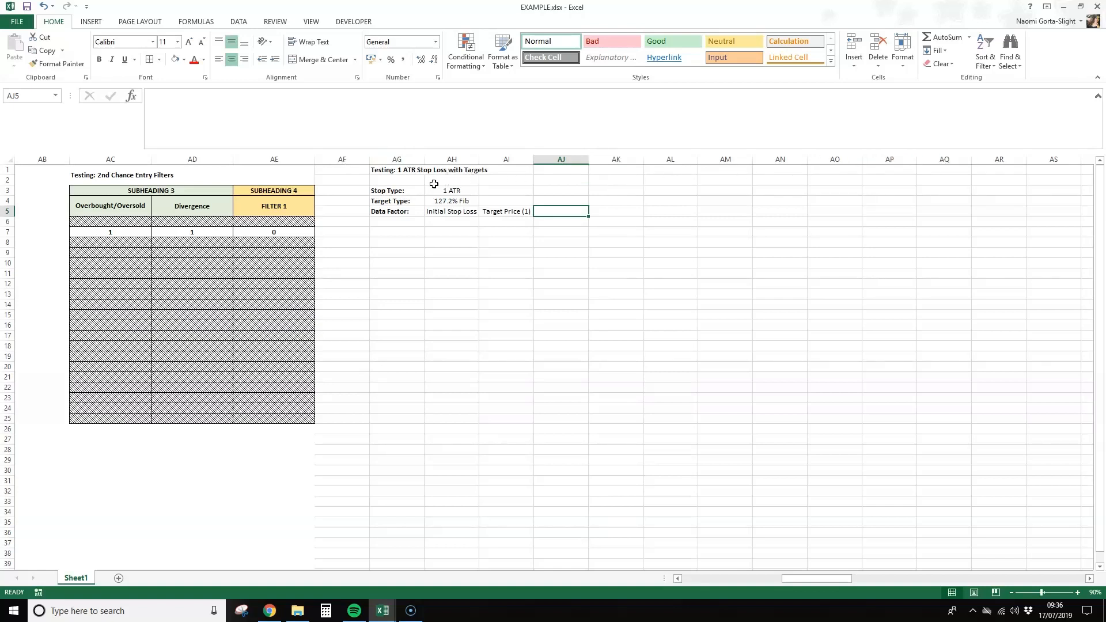
type("Ta")
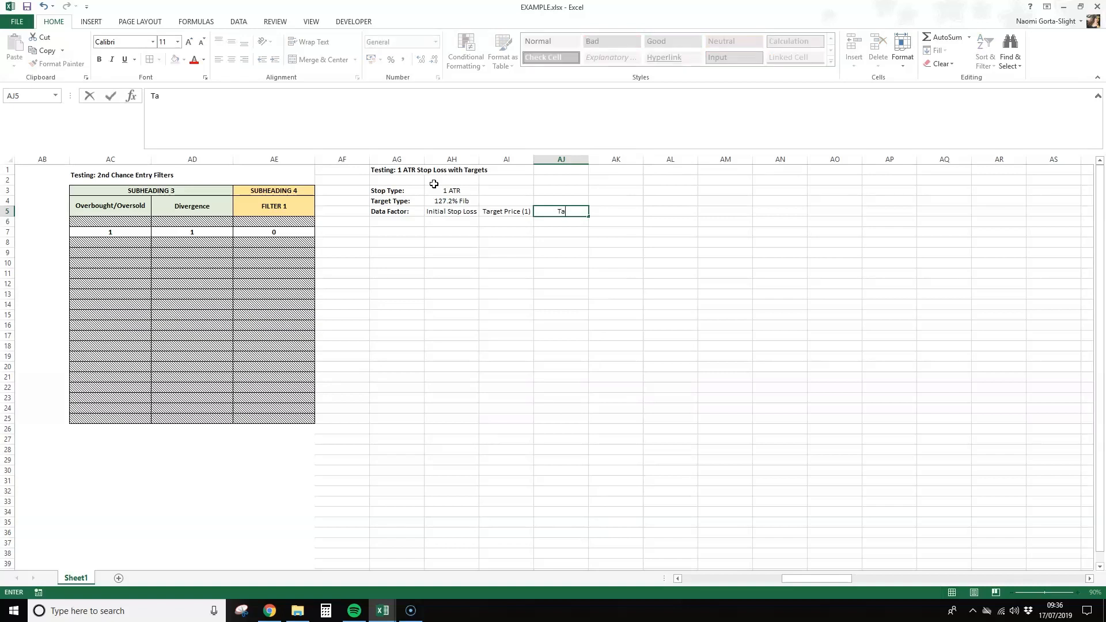
type("rget Price (2)")
key("Return")
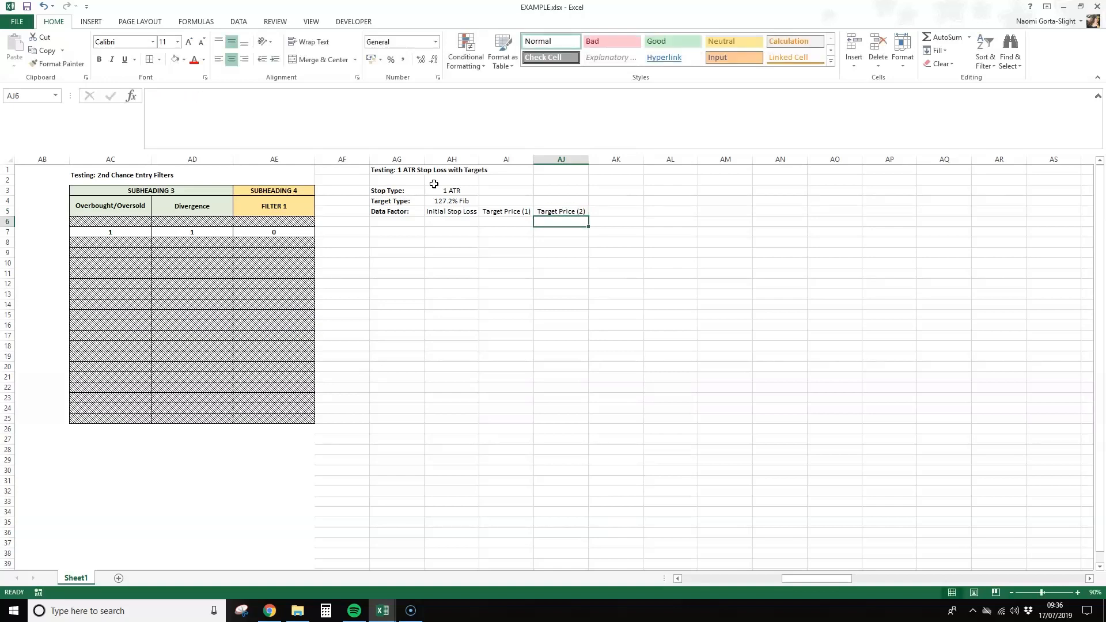
Step: Add the column headings "Exit Date" in AK5 and "Exit Time" in AL5
key("Up")
key("Up")
key("Left")
key("Left")
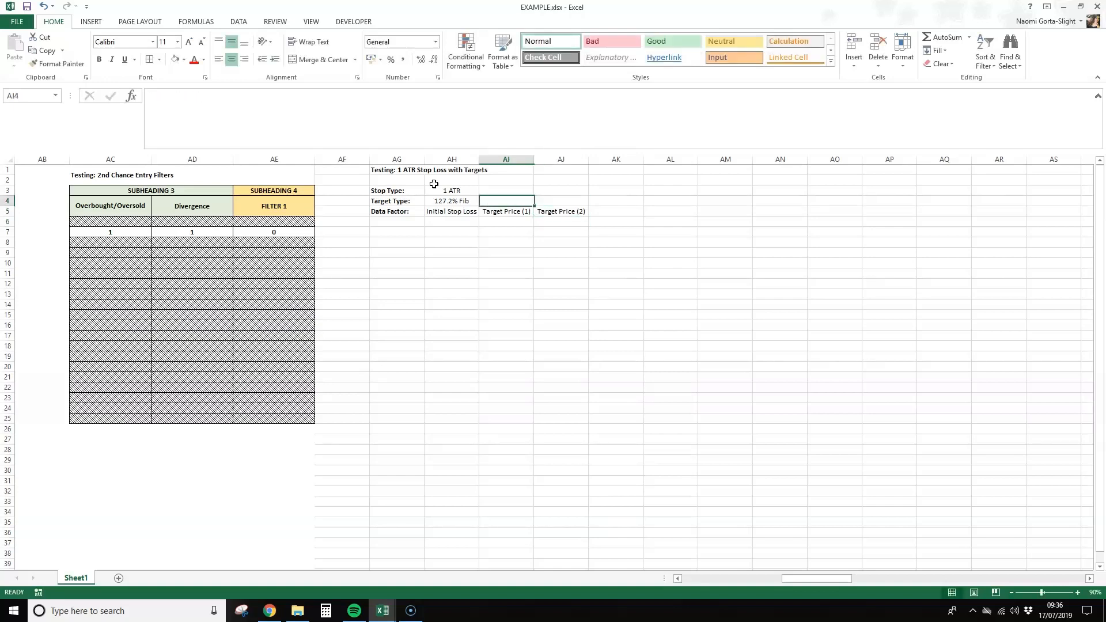
key("Right")
key("Right")
key("Right")
key("Down")
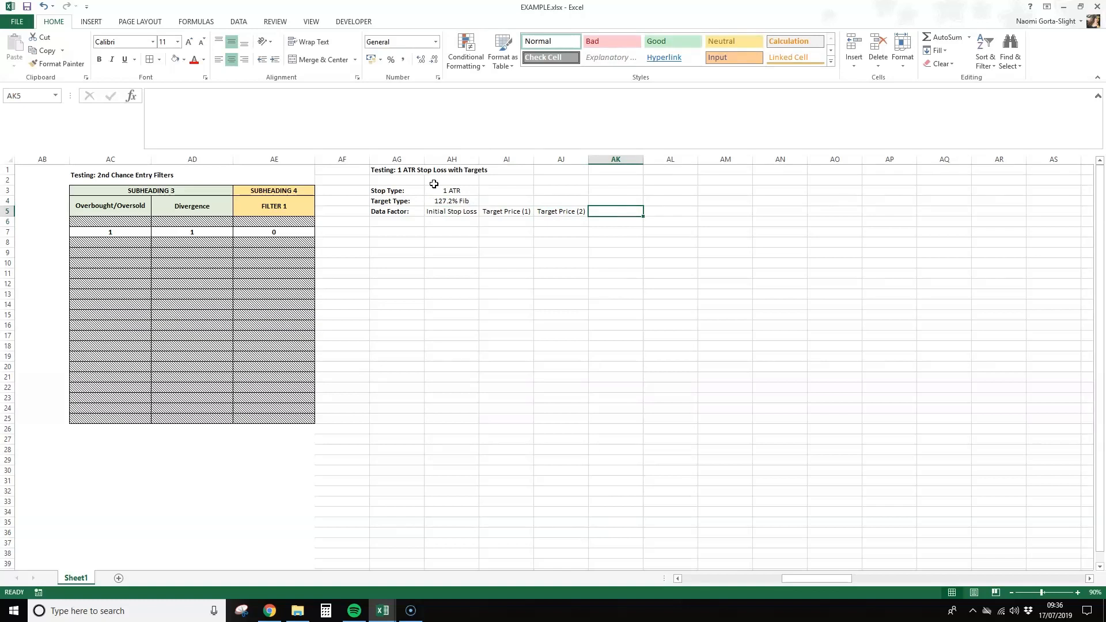
type("Exit Date")
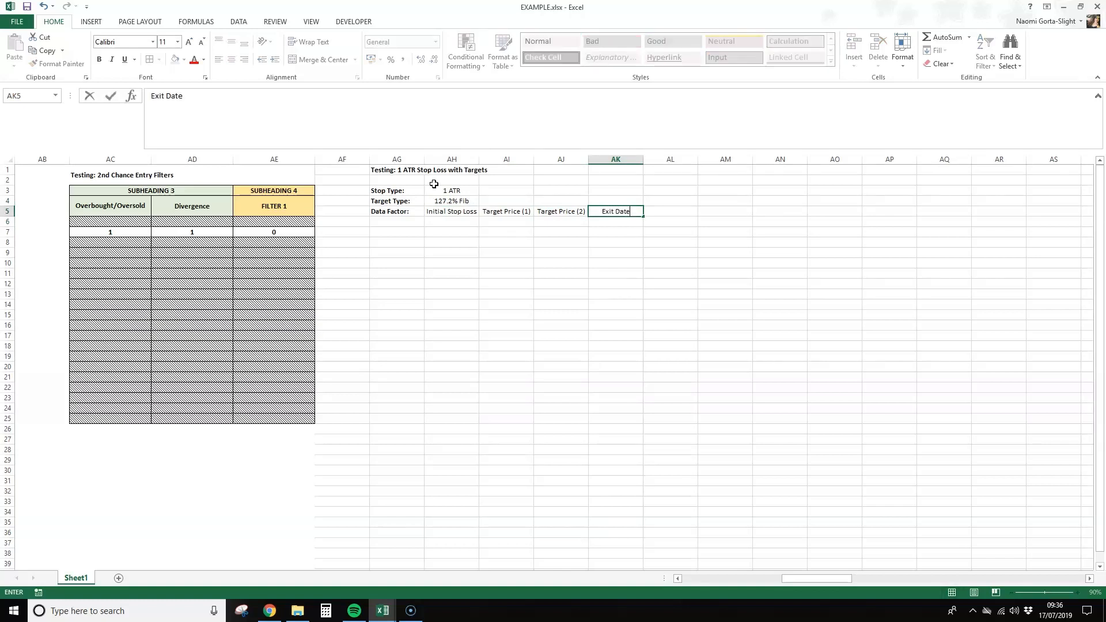
key("Tab")
type("Exit T")
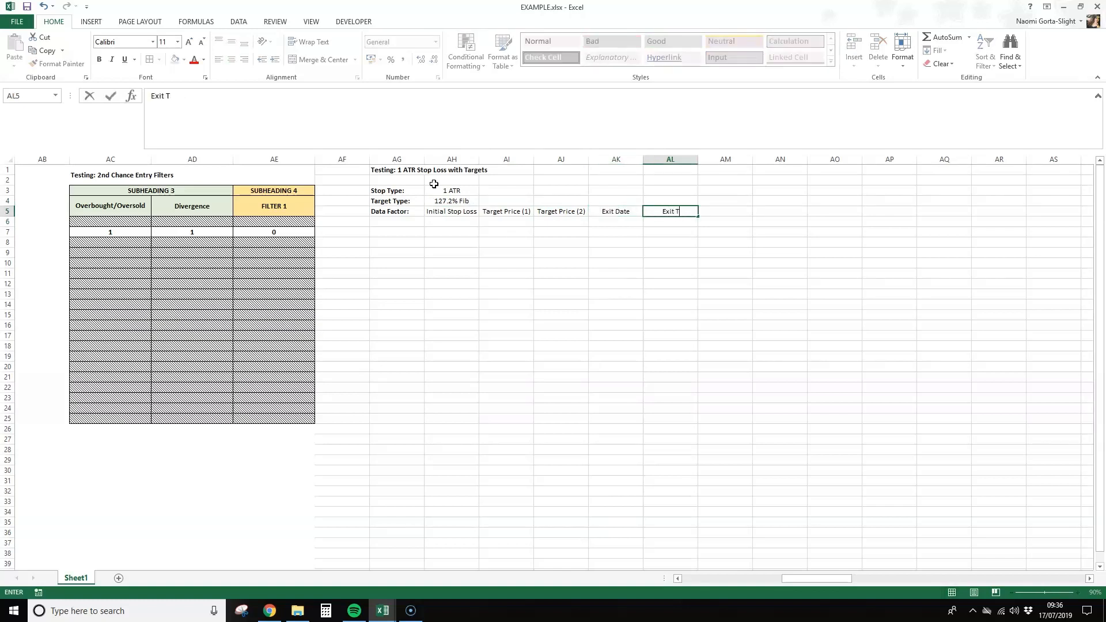
type("ime")
key("Tab")
Step: Add the column headings "Exit Price (1)" in AM5 and "Exit Reason" in AN5
type("Exi")
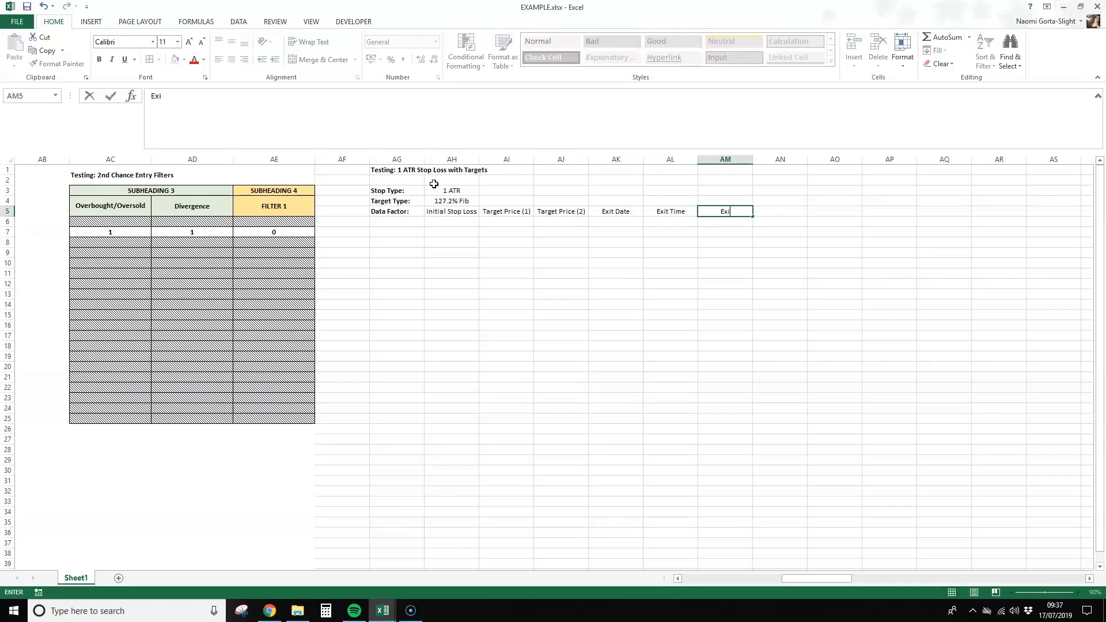
type("t Price (1)")
key("Return")
key("Up")
key("Right")
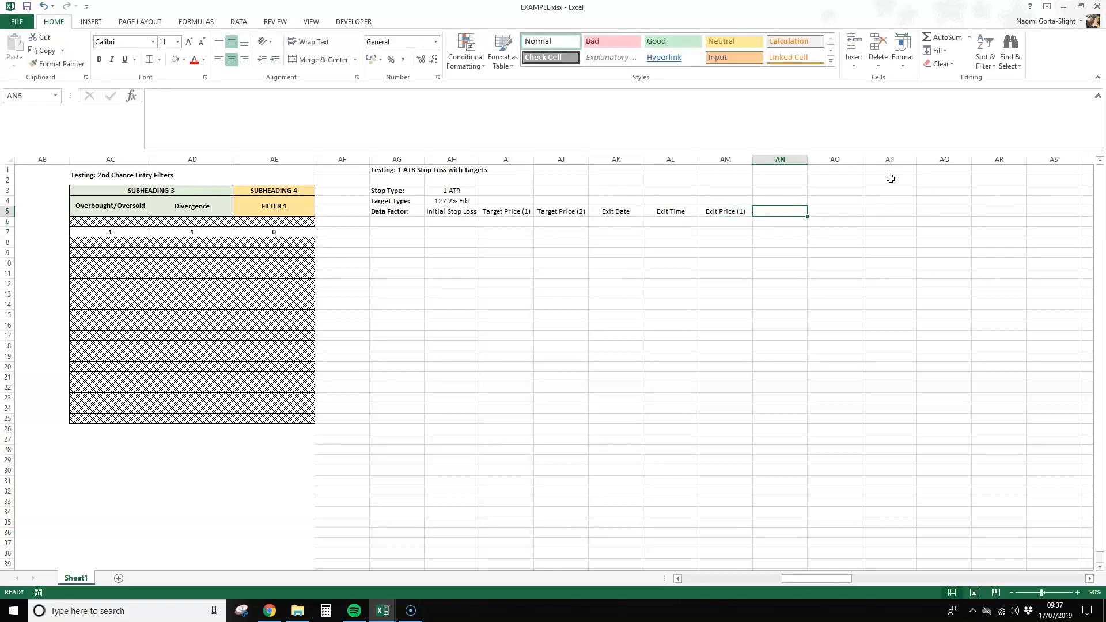
type("Exit")
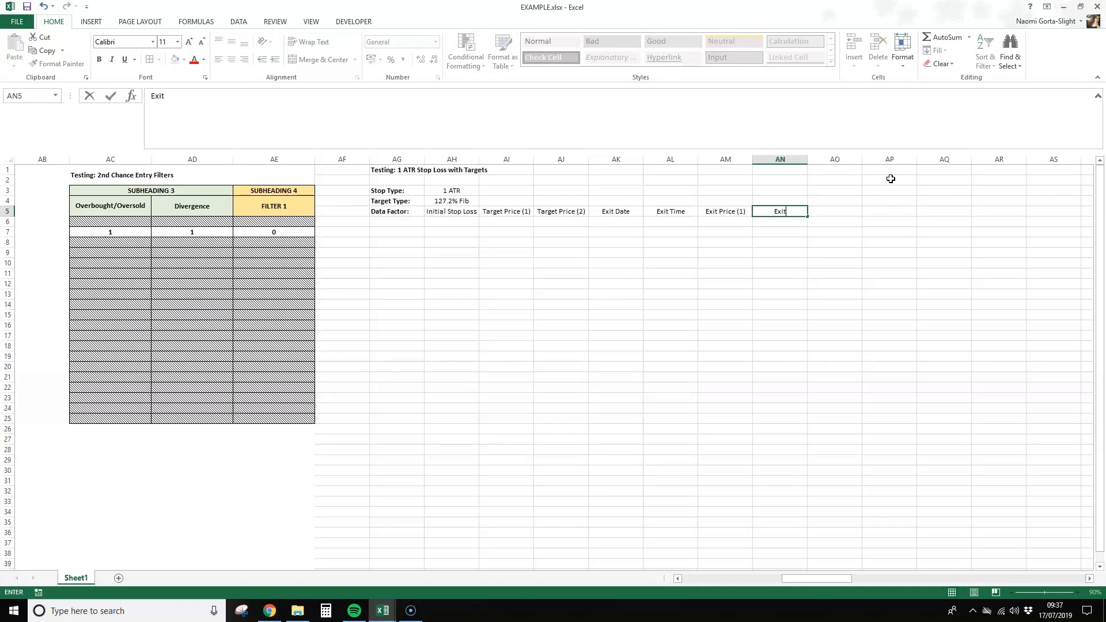
type(" Reason")
key("Return")
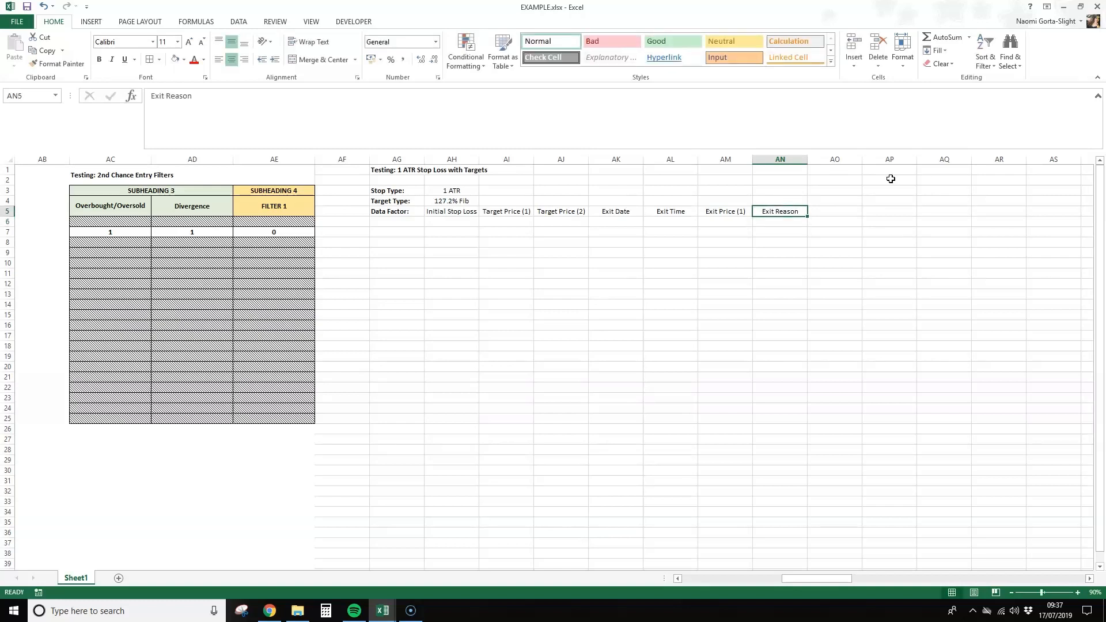
Step: Enter the final column heading "Exit Price (2)" in AO5
key("Up")
key("Right")
type("Exit Price ")
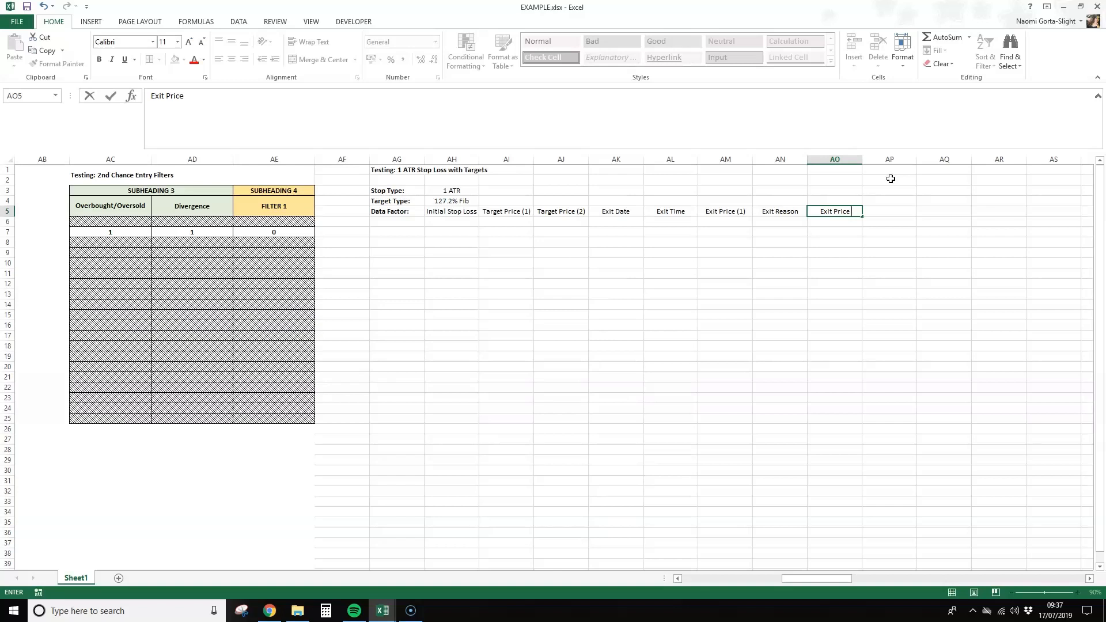
type("(2)")
key("Return")
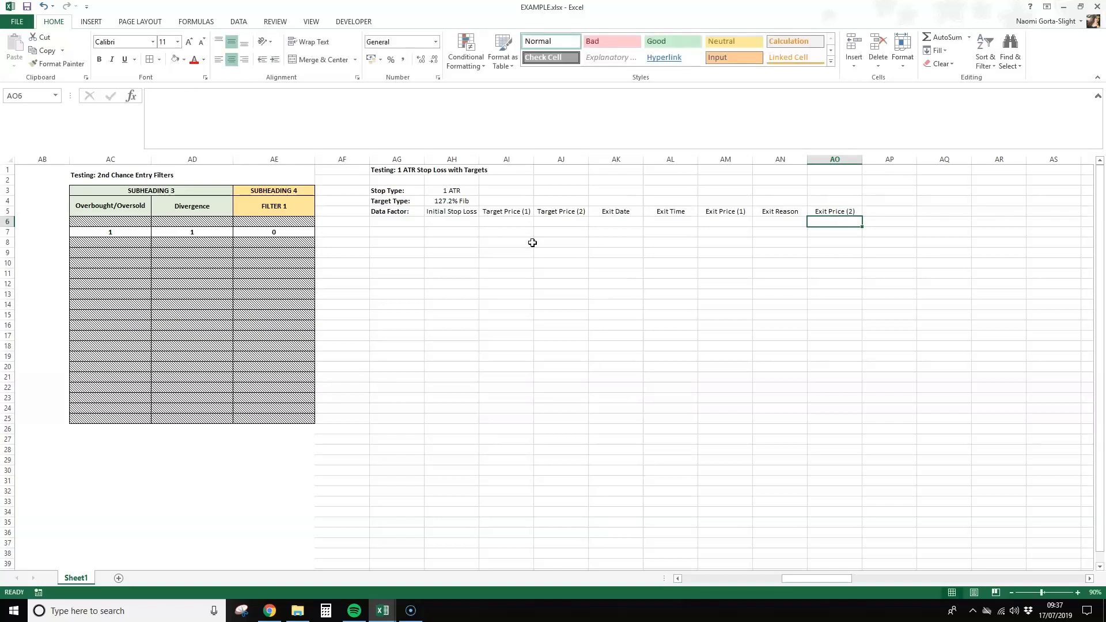
left_click(735, 160)
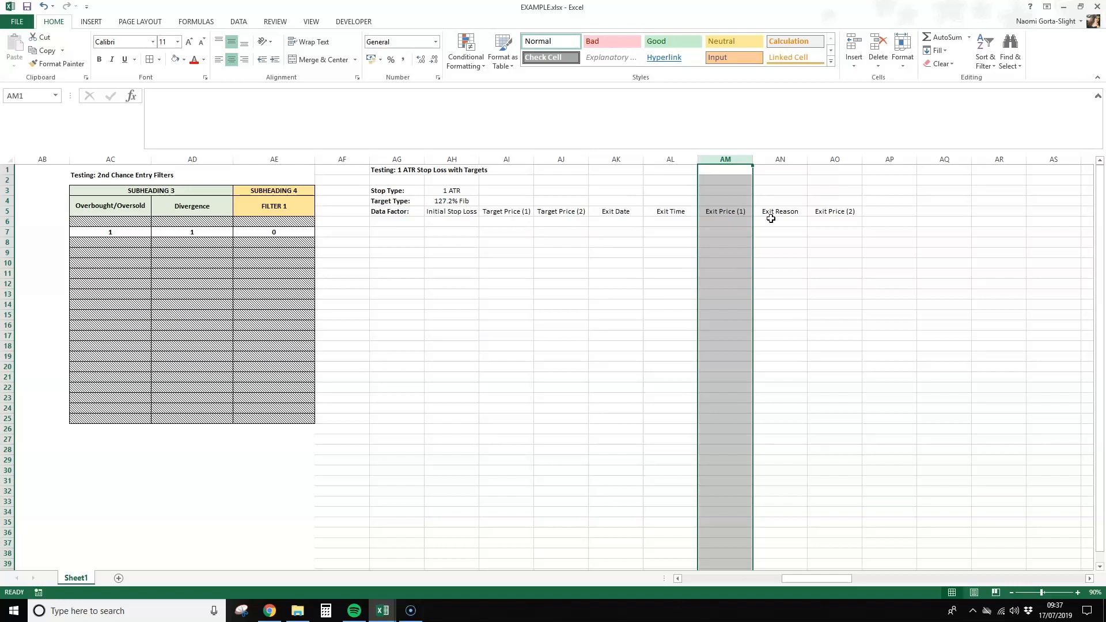
left_click(837, 161)
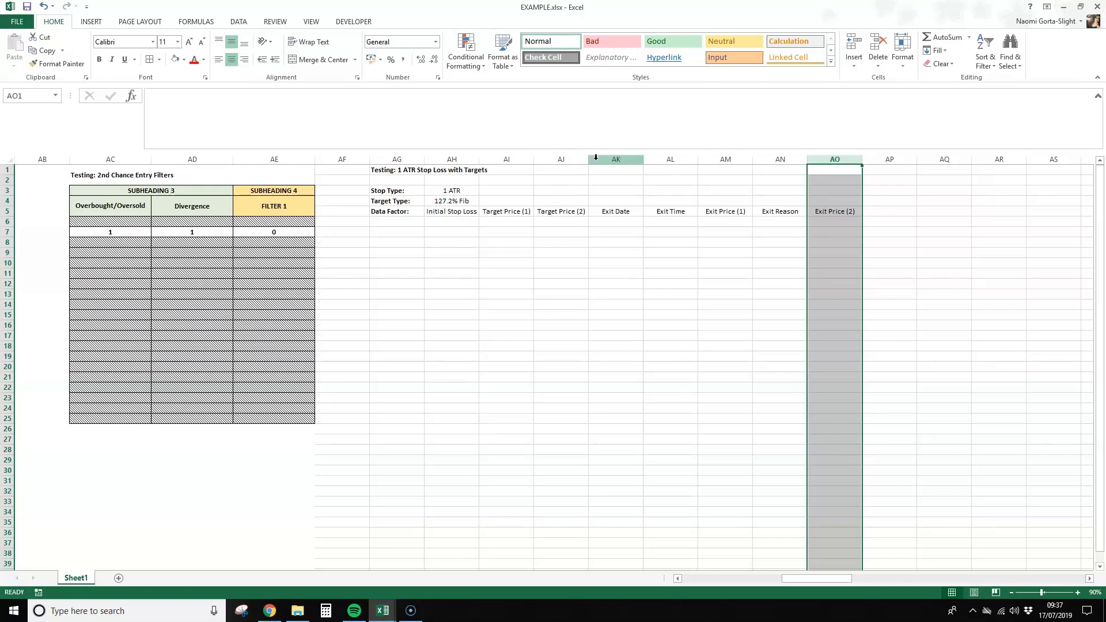
Step: Insert a new column before Target Price (2) and enter the heading "Break Even Price" in AJ5
left_click(561, 161)
right_click(562, 161)
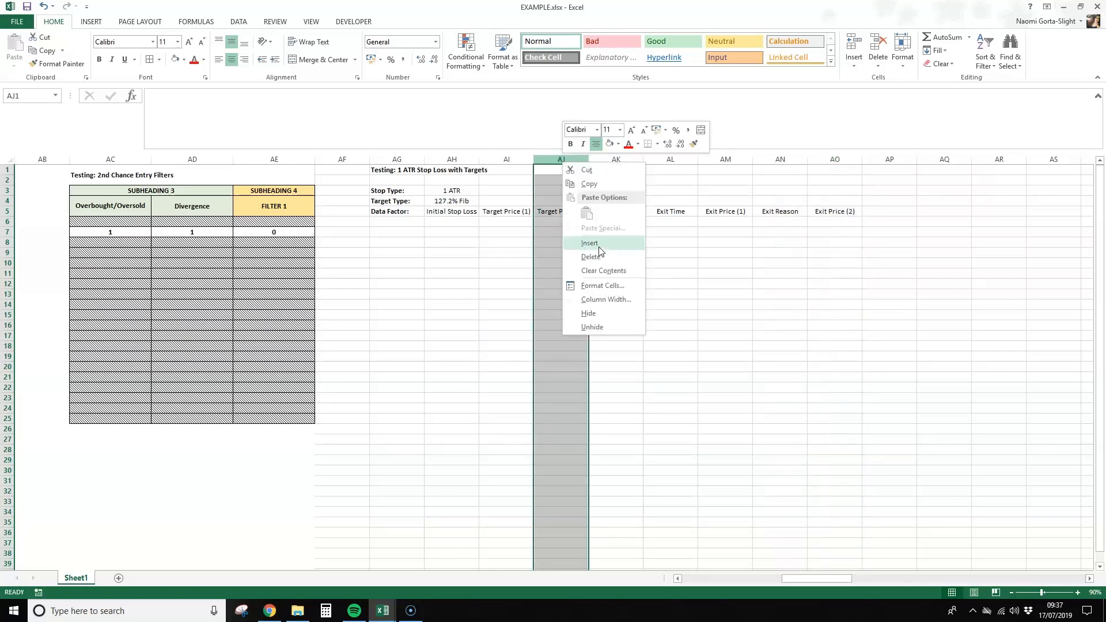
left_click(590, 243)
left_click(559, 211)
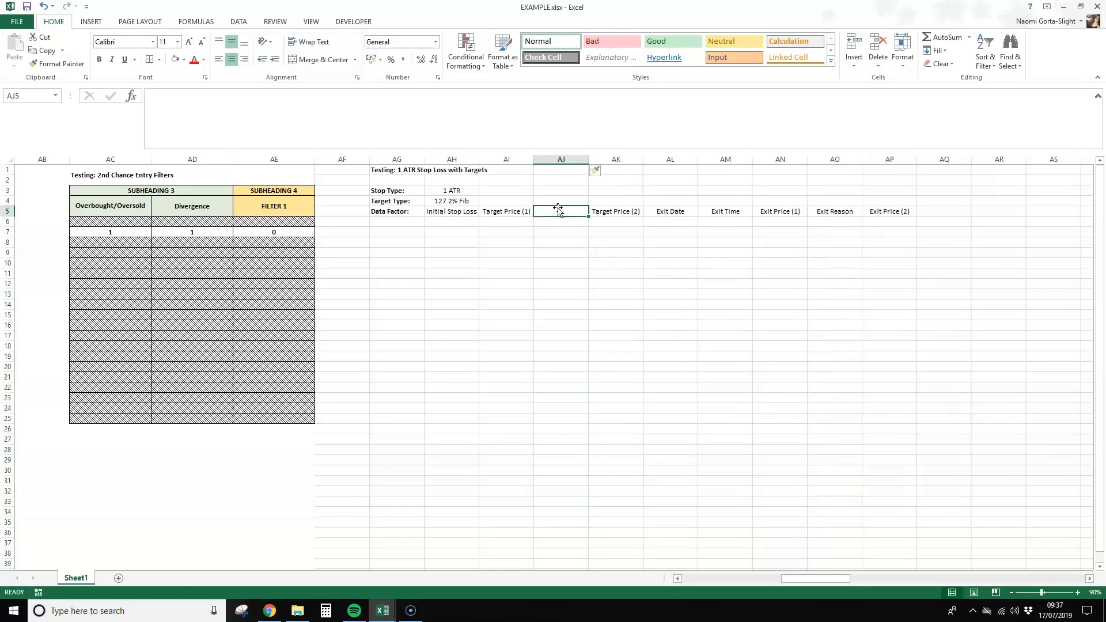
type("Break Even Pri")
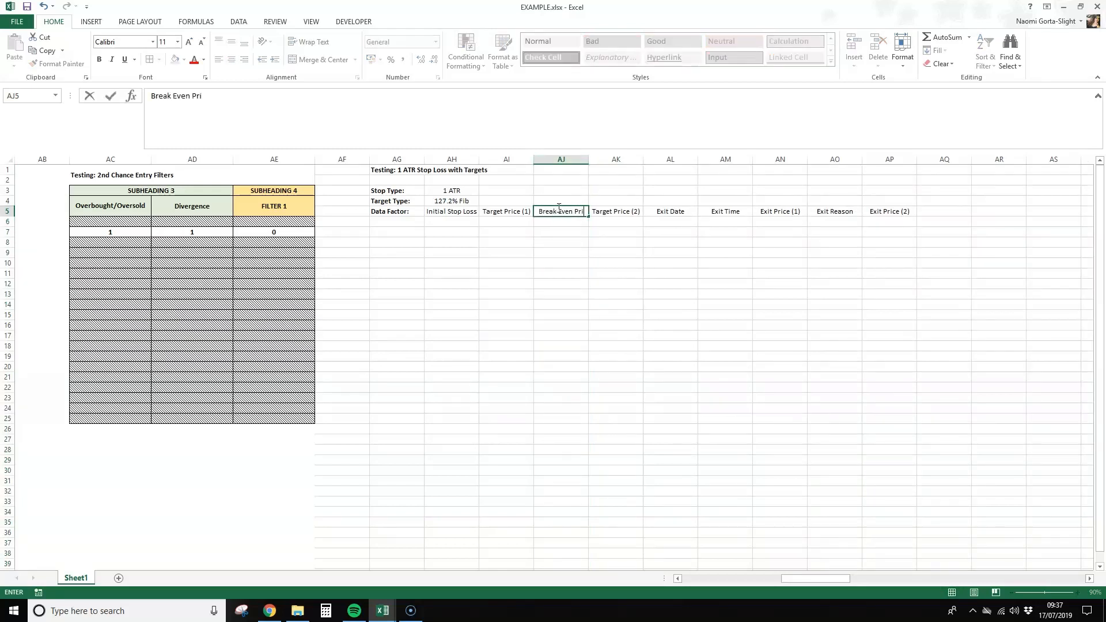
type("ce")
key("Return")
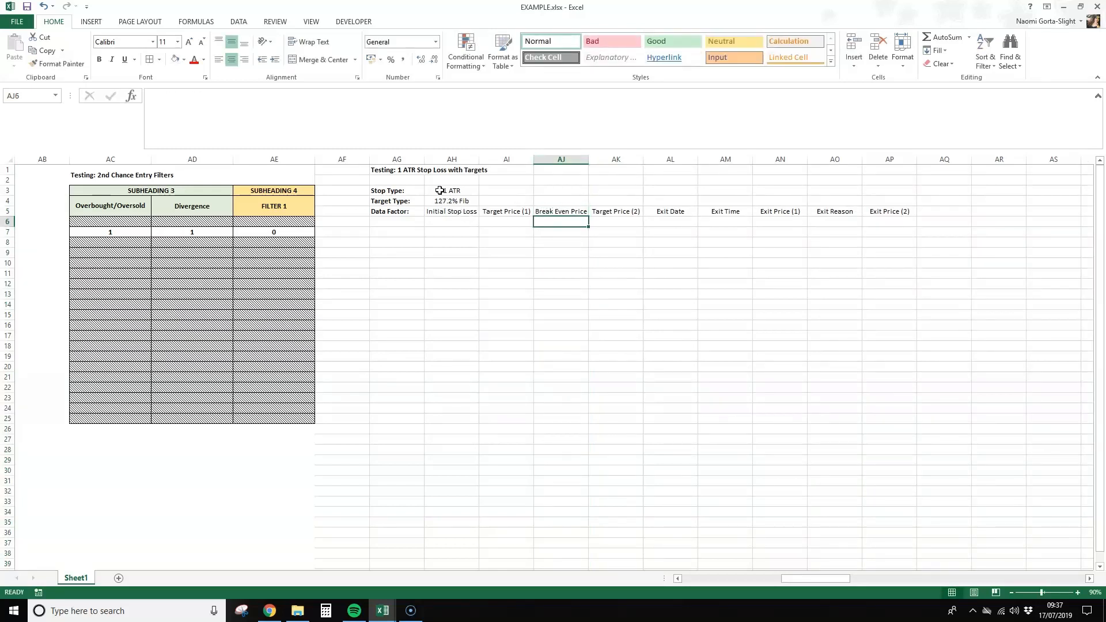
Step: Make the stop type, target type and column heading cells AH3:AP5 bold
left_click_drag(446, 215, 877, 190)
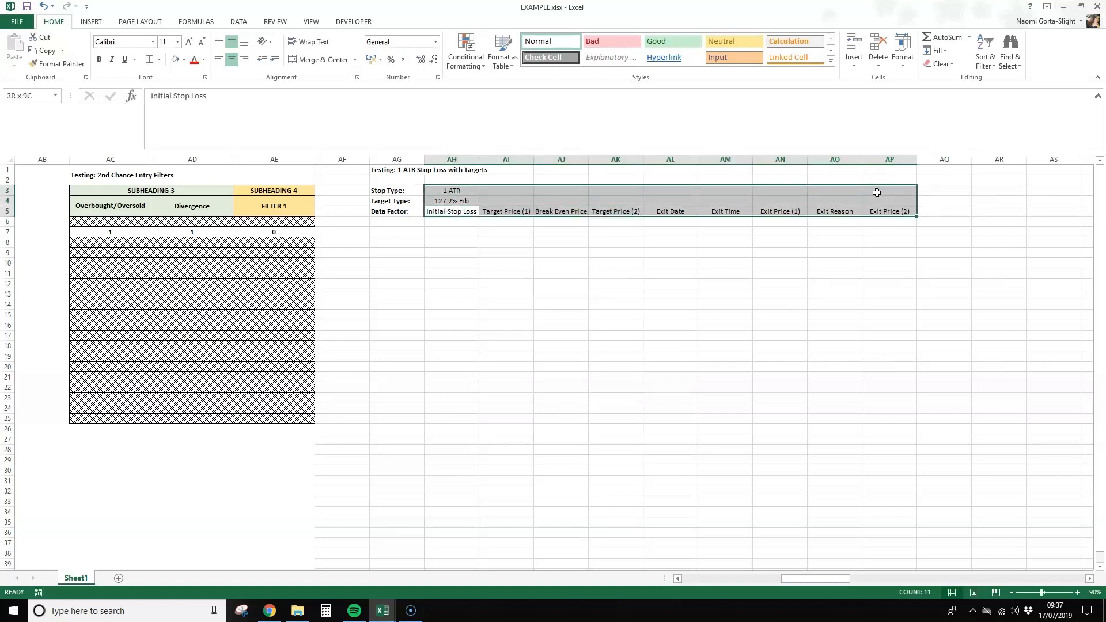
key("ctrl+b")
left_click(743, 301)
Step: Merge and center the target type across AH4:AP4 and the stop type across AH3:AP3
left_click_drag(452, 201, 893, 197)
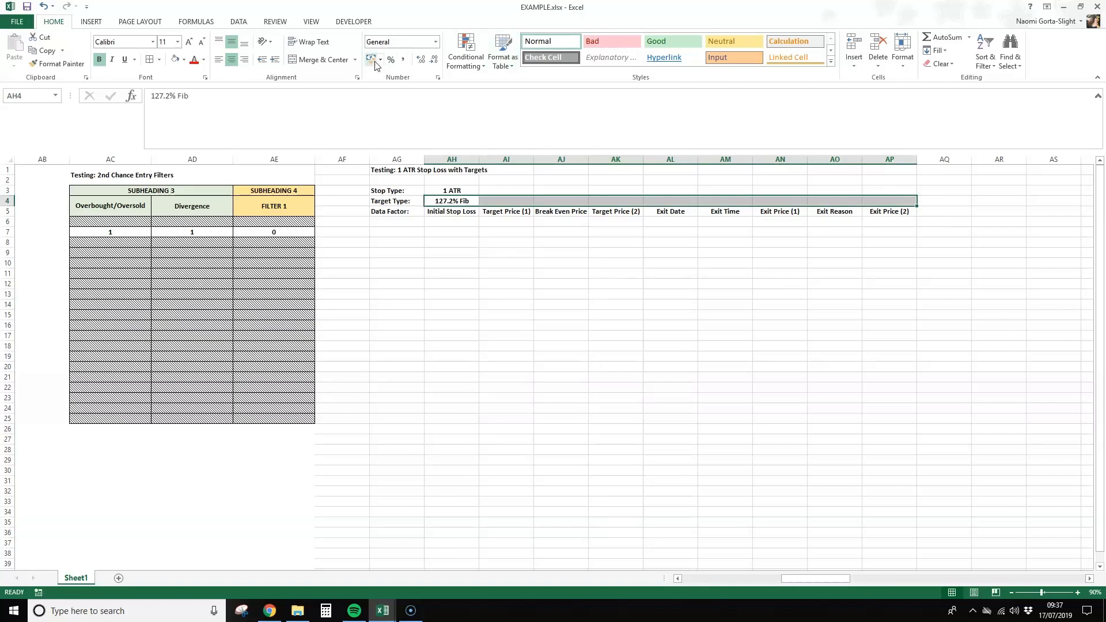
left_click(319, 59)
left_click_drag(442, 192, 875, 189)
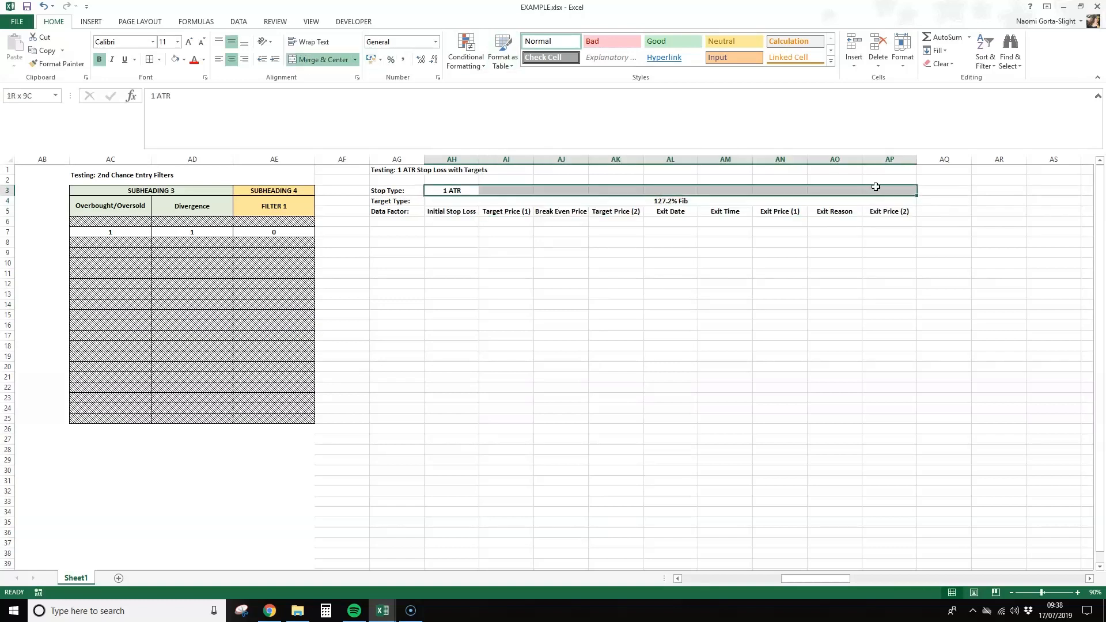
left_click(333, 63)
left_click(487, 253)
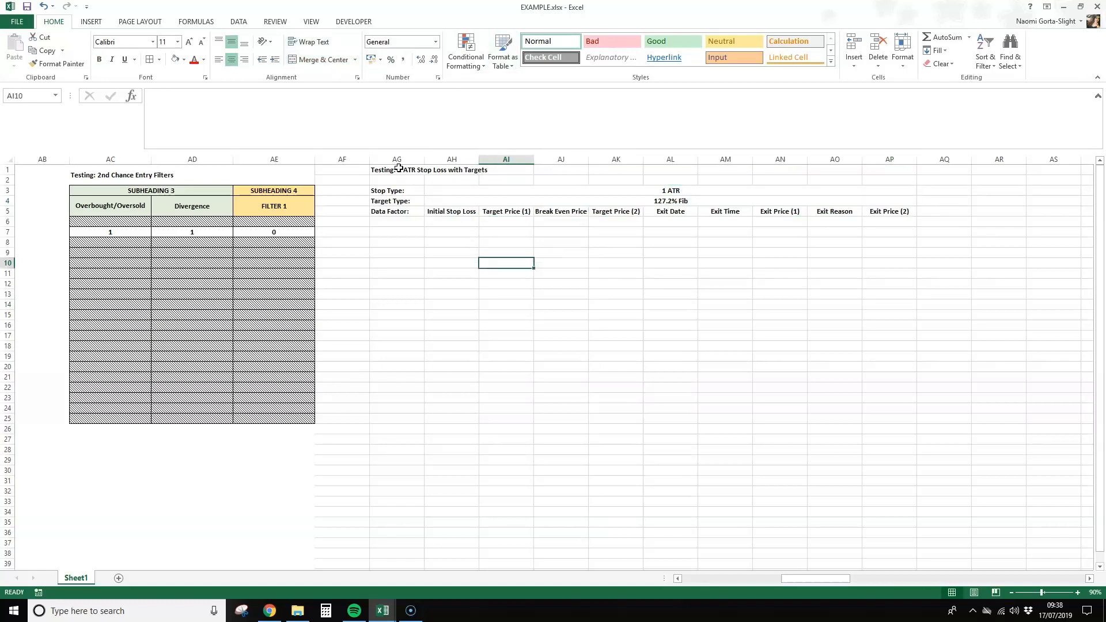
Step: Merge the section title "Testing: 1 ATR Stop Loss with Targets" across AG1:AP2 and left-align it
left_click_drag(397, 169, 889, 171)
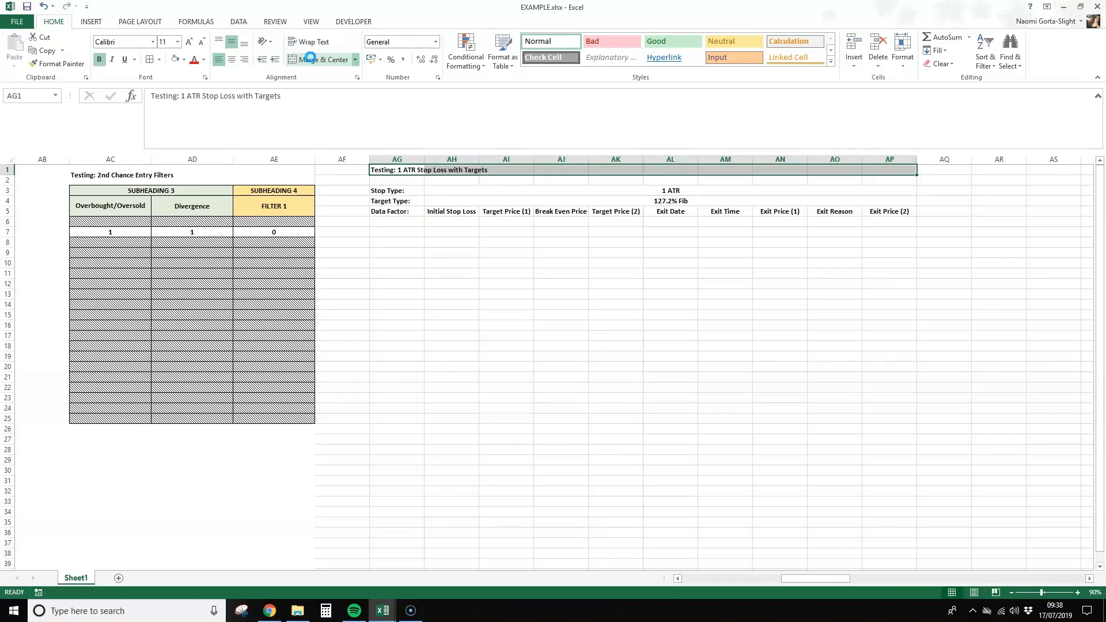
left_click(319, 59)
left_click(219, 59)
left_click_drag(414, 182, 810, 169)
left_click(321, 60)
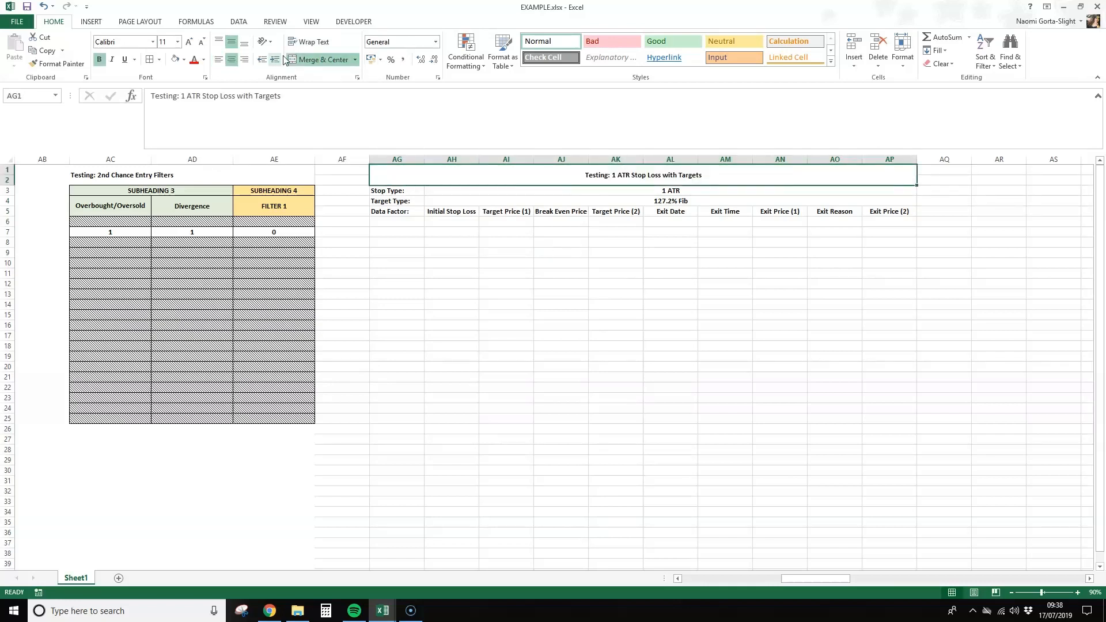
left_click(219, 61)
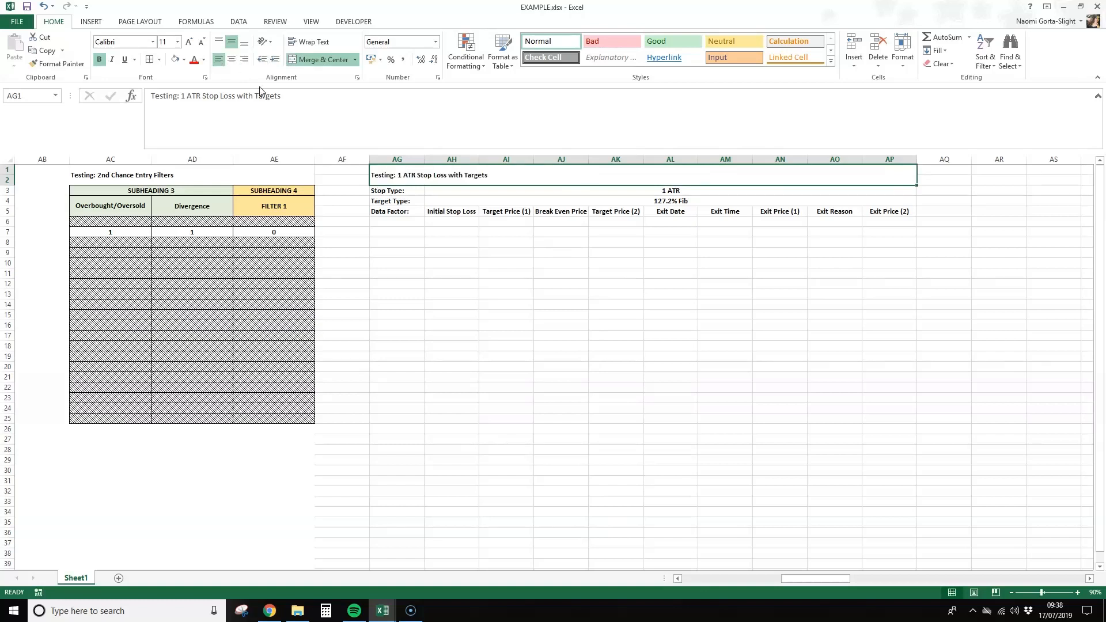
left_click(555, 241)
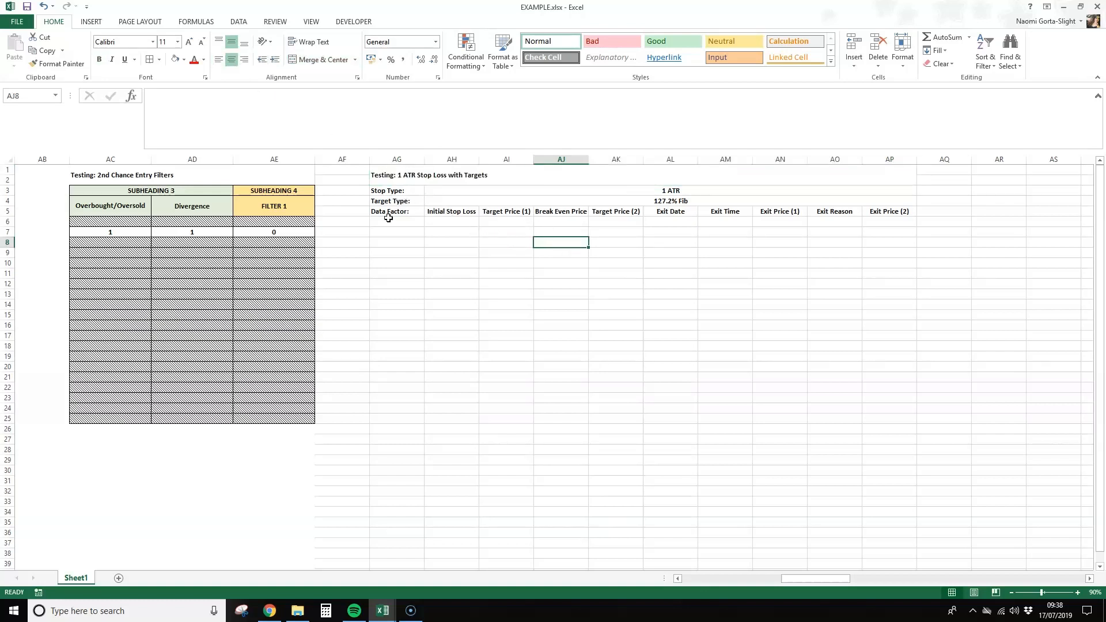
Step: Apply a light grey fill and borders around every cell to the header block AG3:AP5
left_click_drag(390, 212, 797, 192)
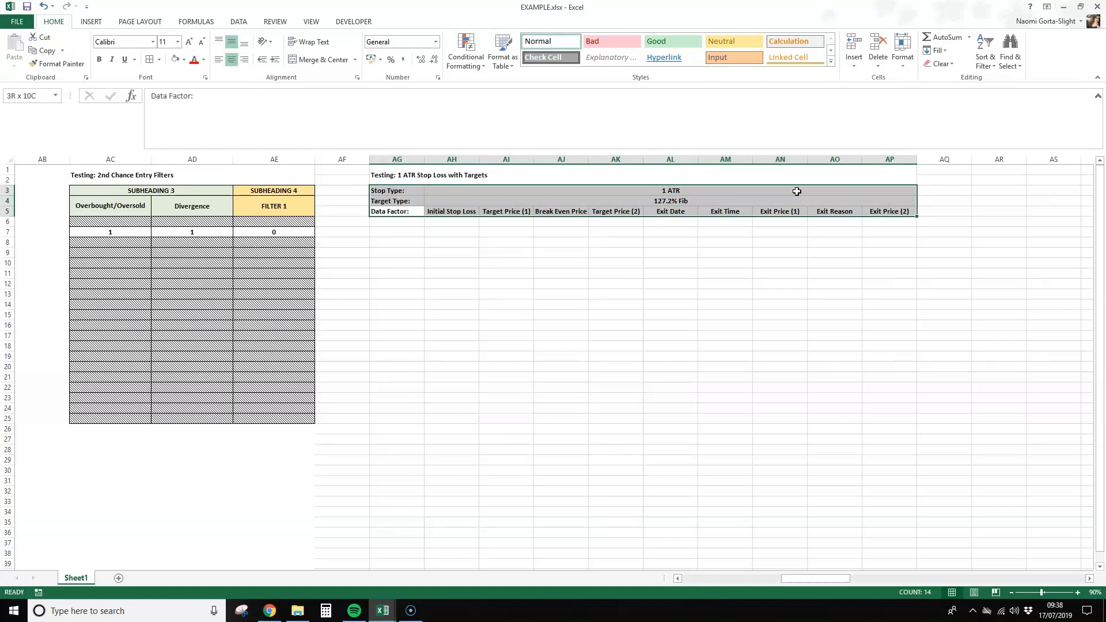
left_click(184, 60)
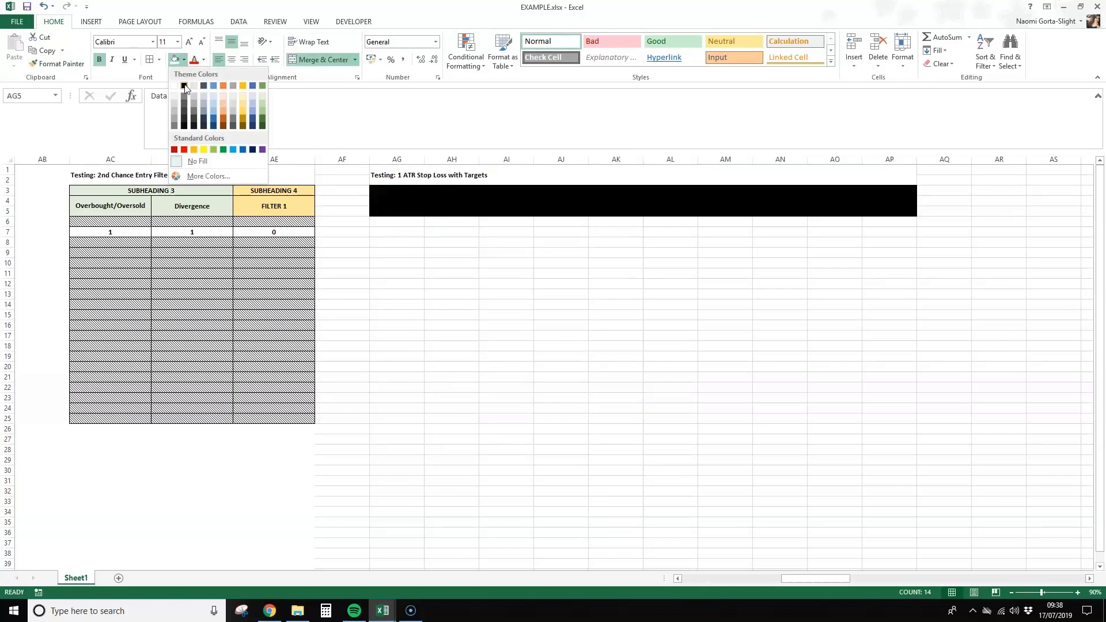
left_click(174, 108)
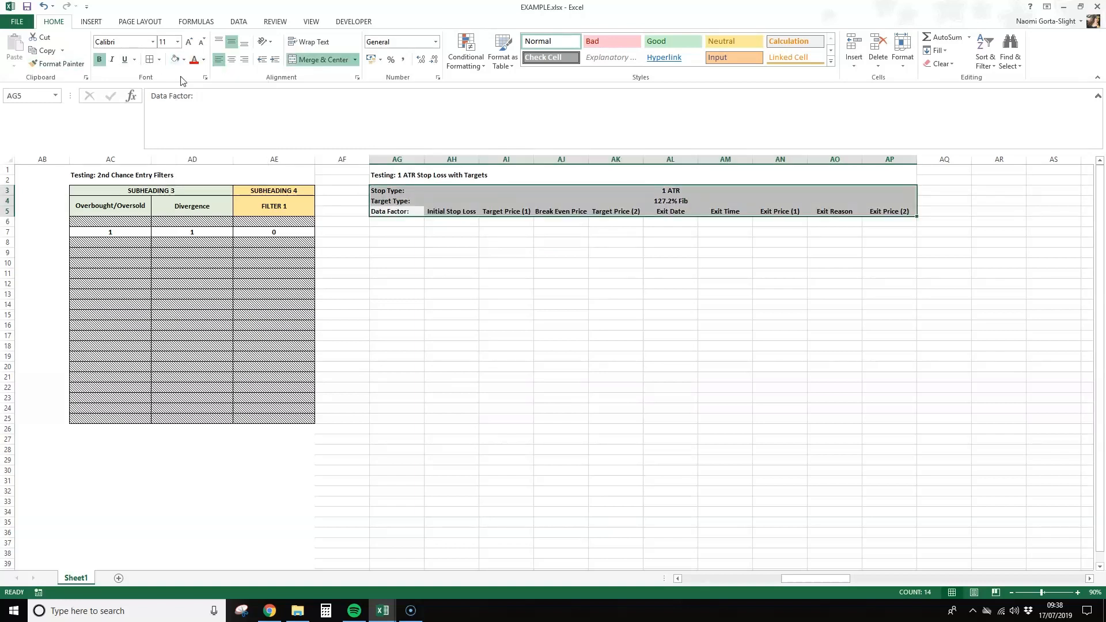
left_click(149, 59)
left_click(614, 292)
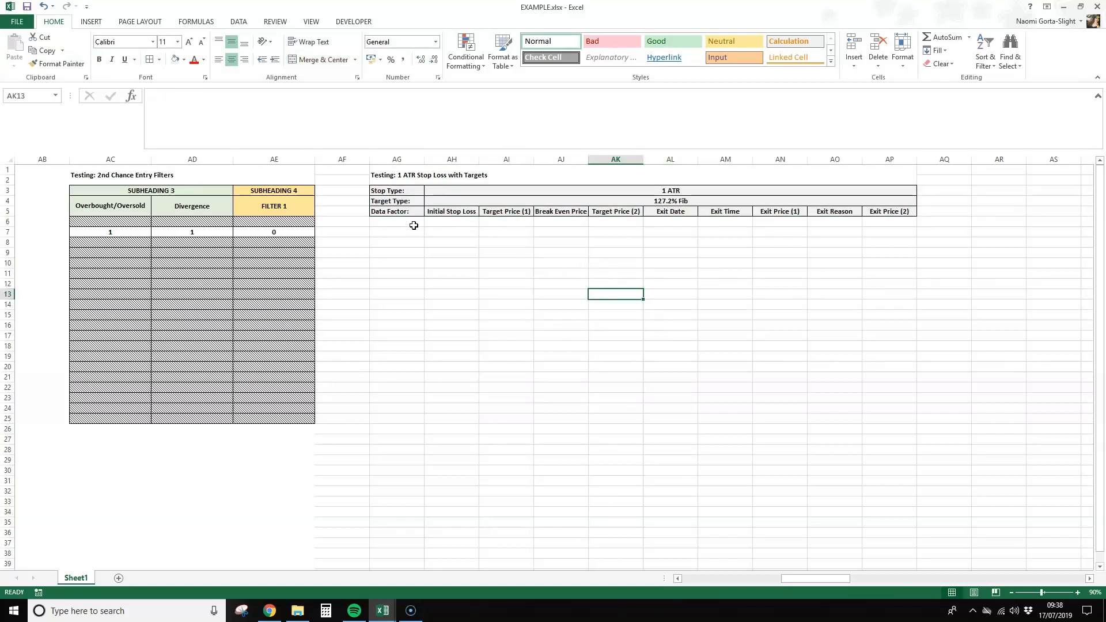
Step: Try to add borders around every cell of AG6:AP25
left_click_drag(416, 221, 896, 421)
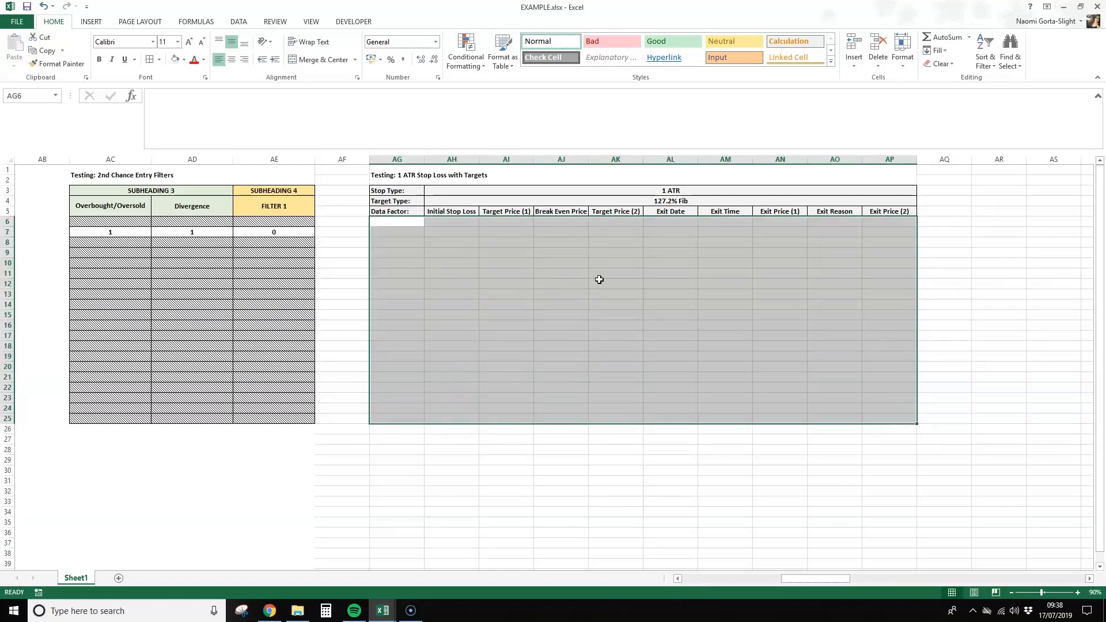
left_click(150, 59)
left_click(579, 471)
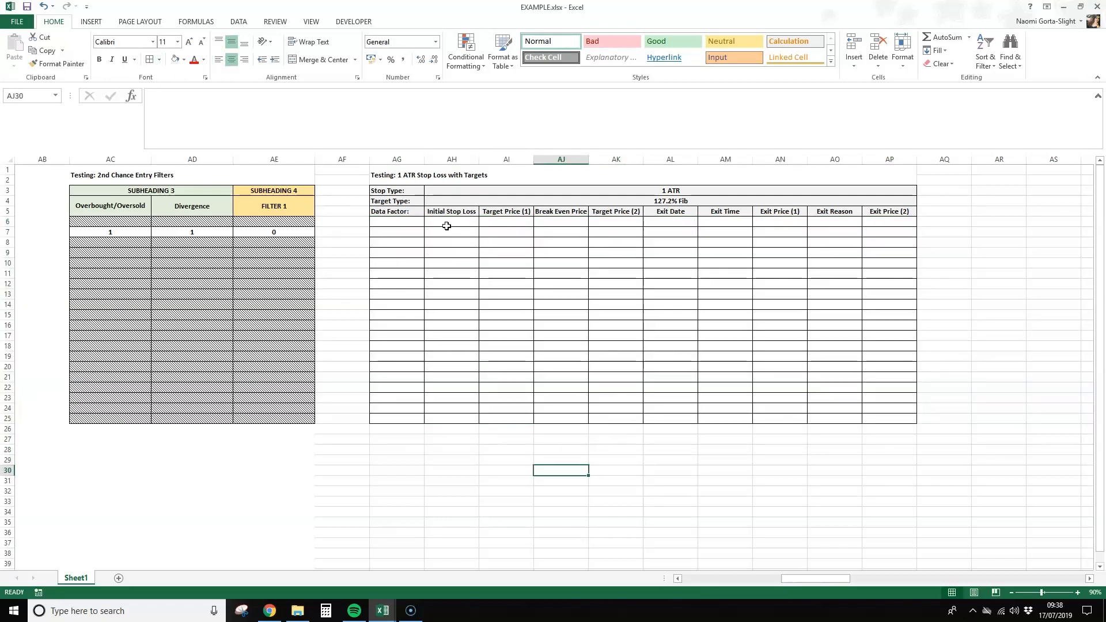
left_click_drag(411, 222, 374, 429)
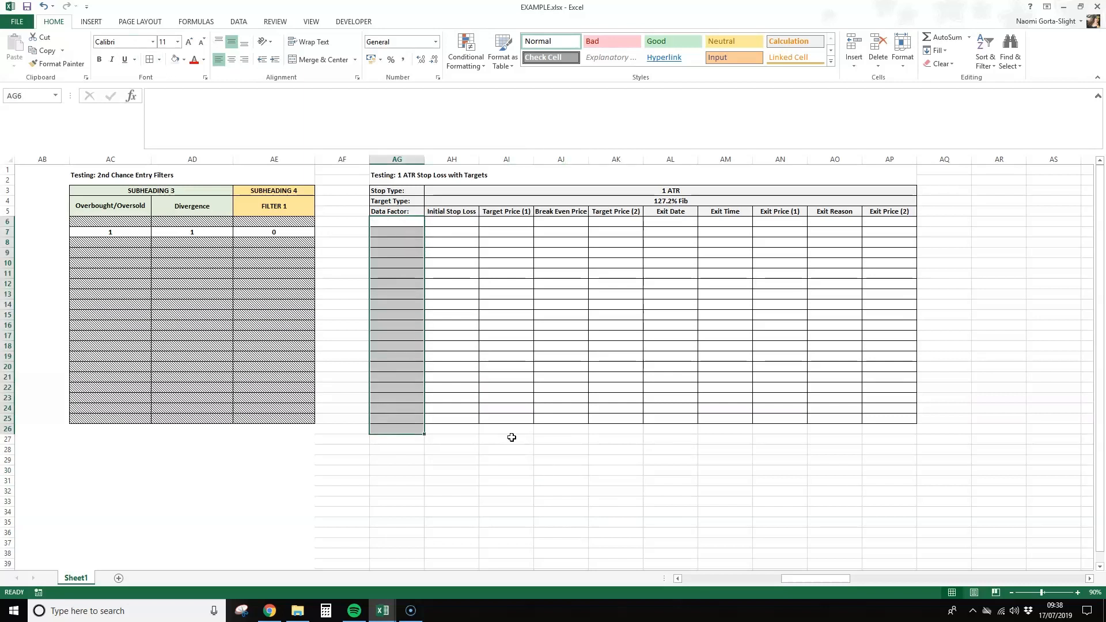
key("ctrl+a")
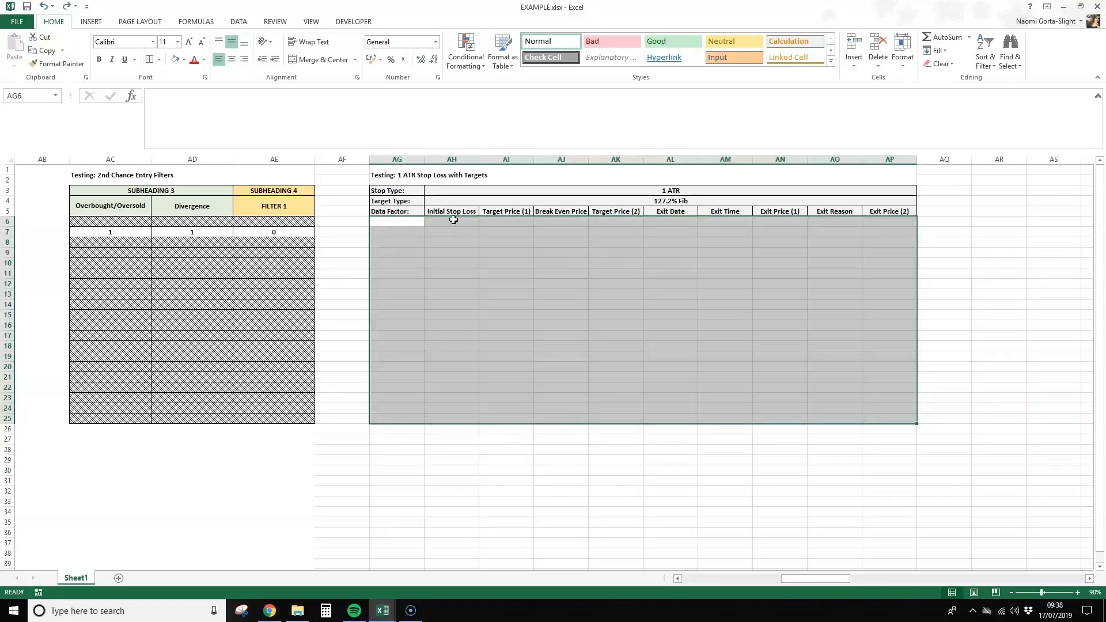
Step: Add borders around every cell of AH6:AP25, leaving out column AG
left_click_drag(452, 221, 872, 416)
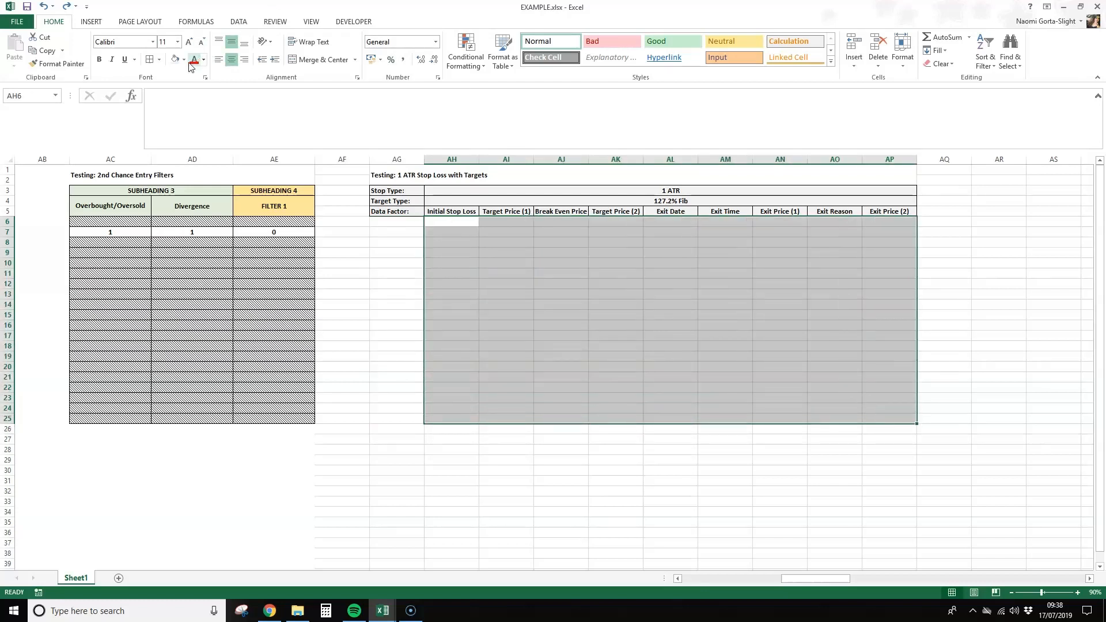
left_click(151, 60)
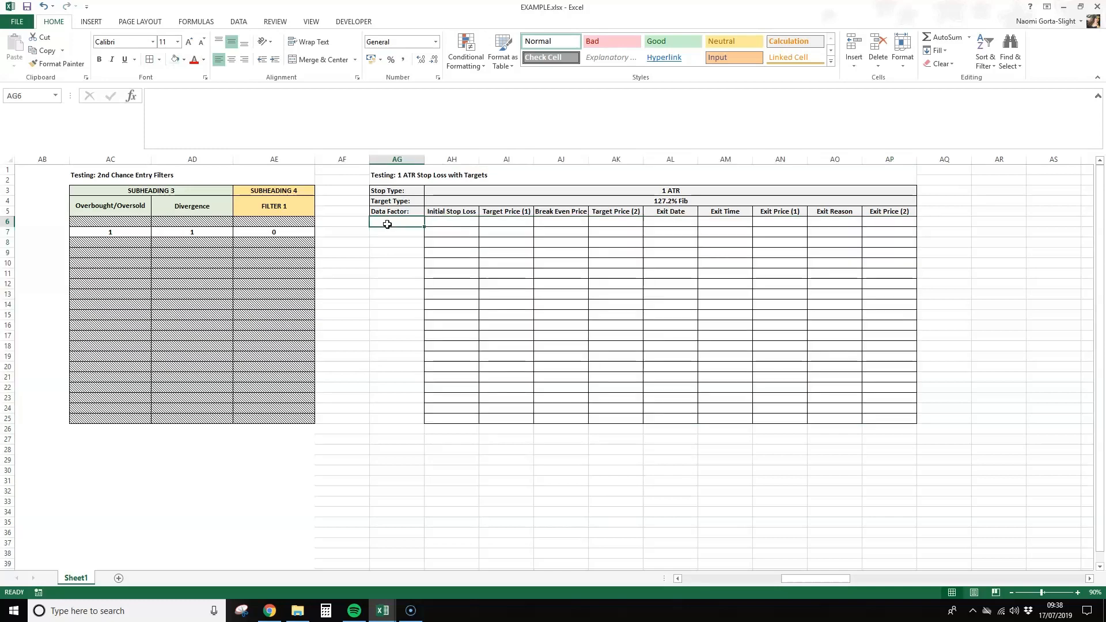
Step: Fill column AG from AG6 down to the sheet's end and the whole of column AF with white
left_click(389, 225)
key("ctrl+shift+Down")
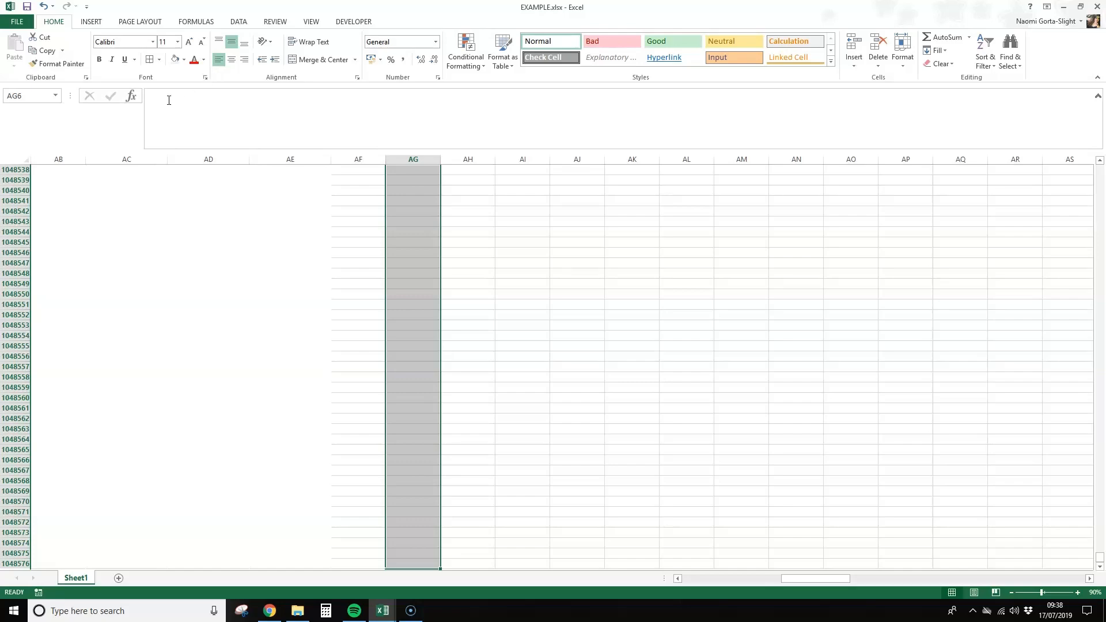
left_click(184, 60)
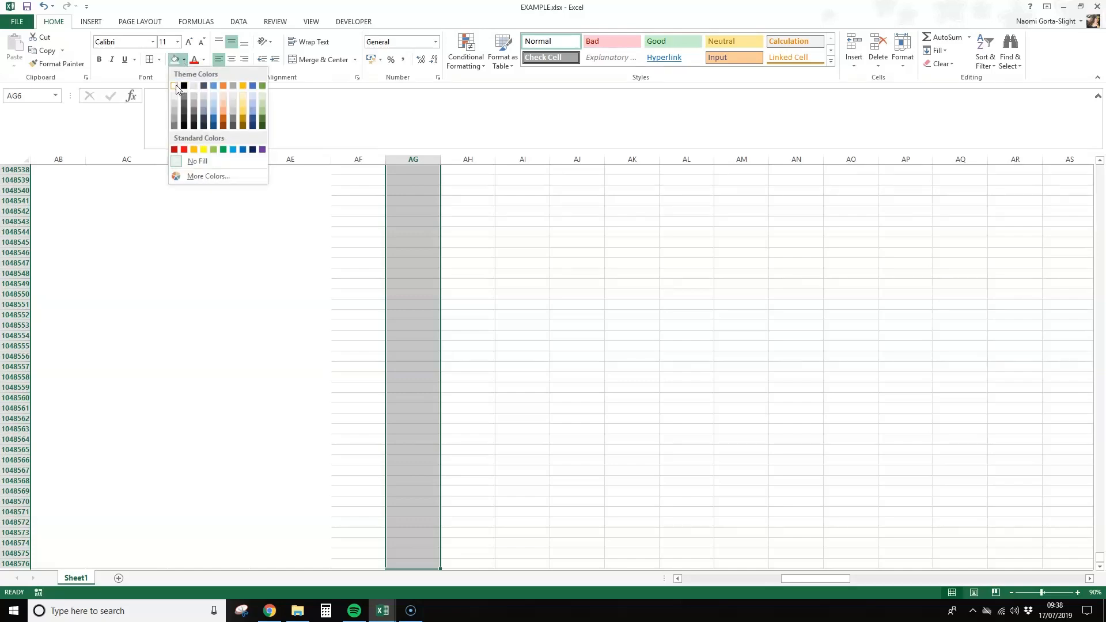
left_click(174, 86)
left_click_drag(397, 165, 352, 164)
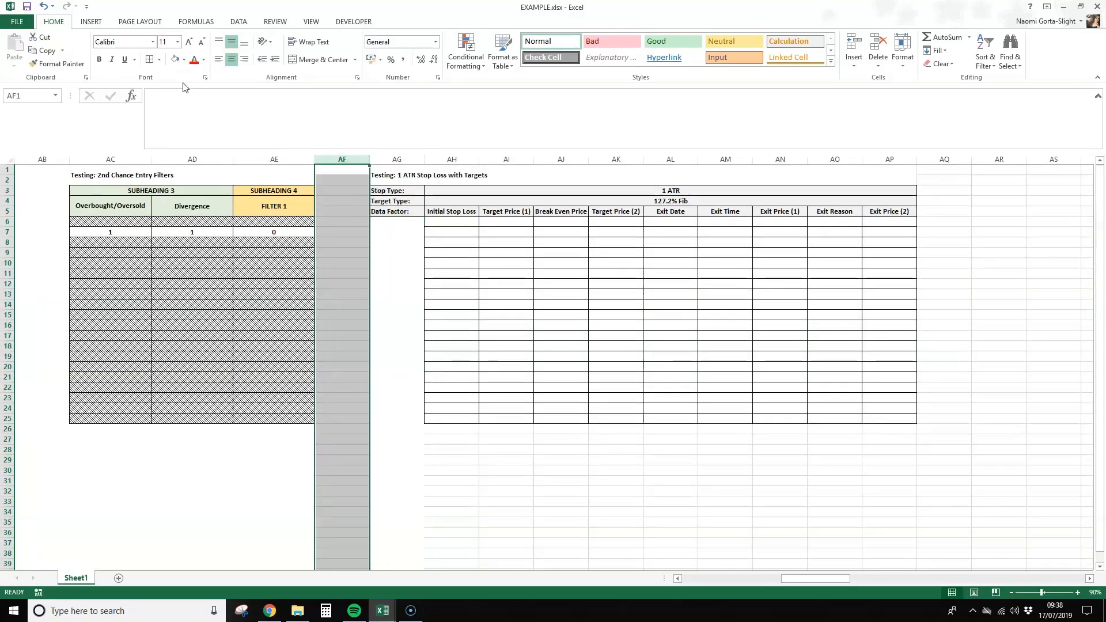
left_click(548, 304)
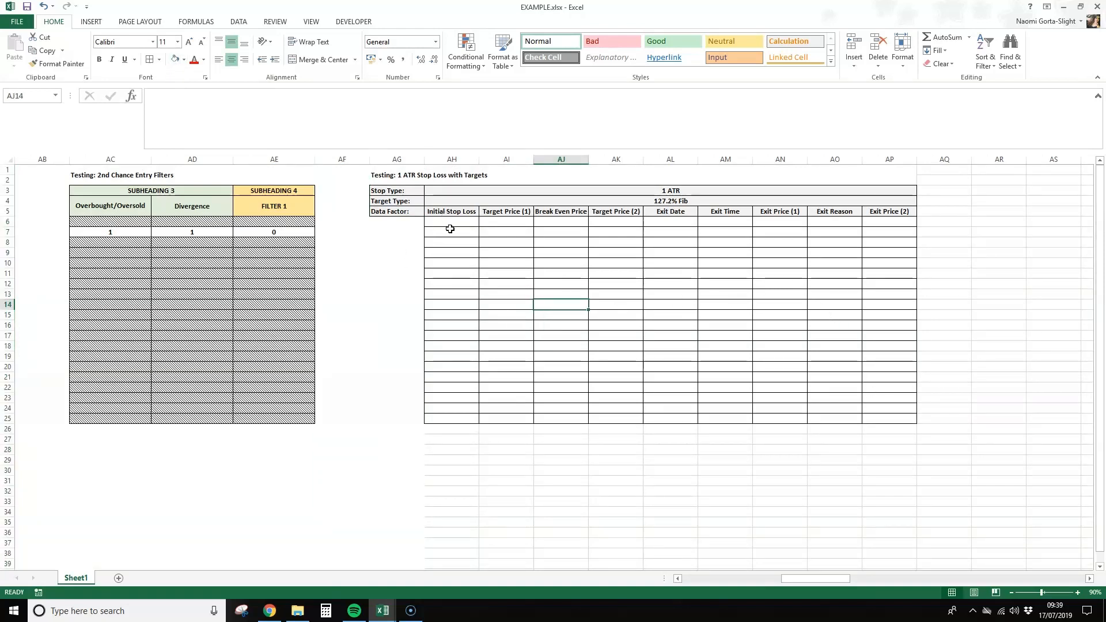
Step: Link the Initial Stop Loss cell AH6 to the order info with =J6 and fill the formula down to AH25
left_click(703, 200)
left_click(463, 223)
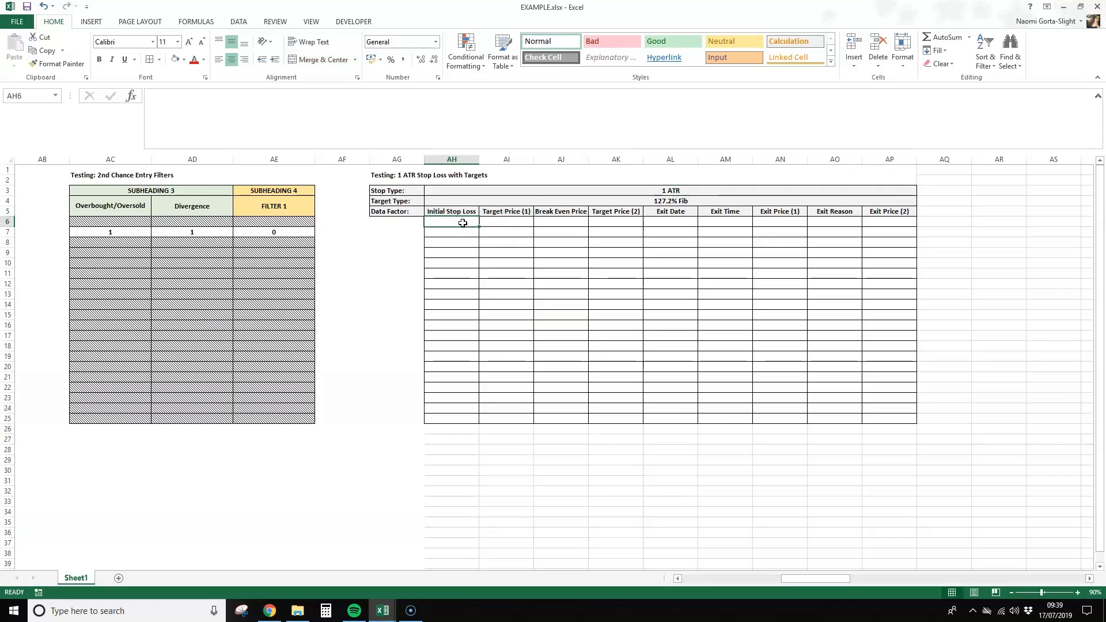
type("=")
left_click_drag(830, 578, 621, 587)
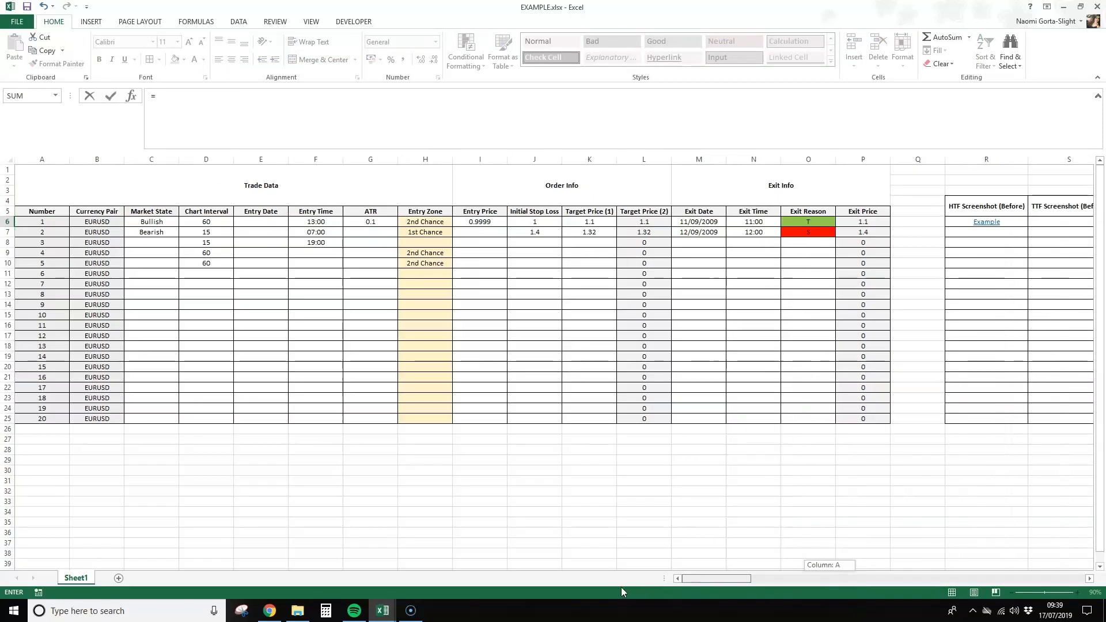
left_click(536, 222)
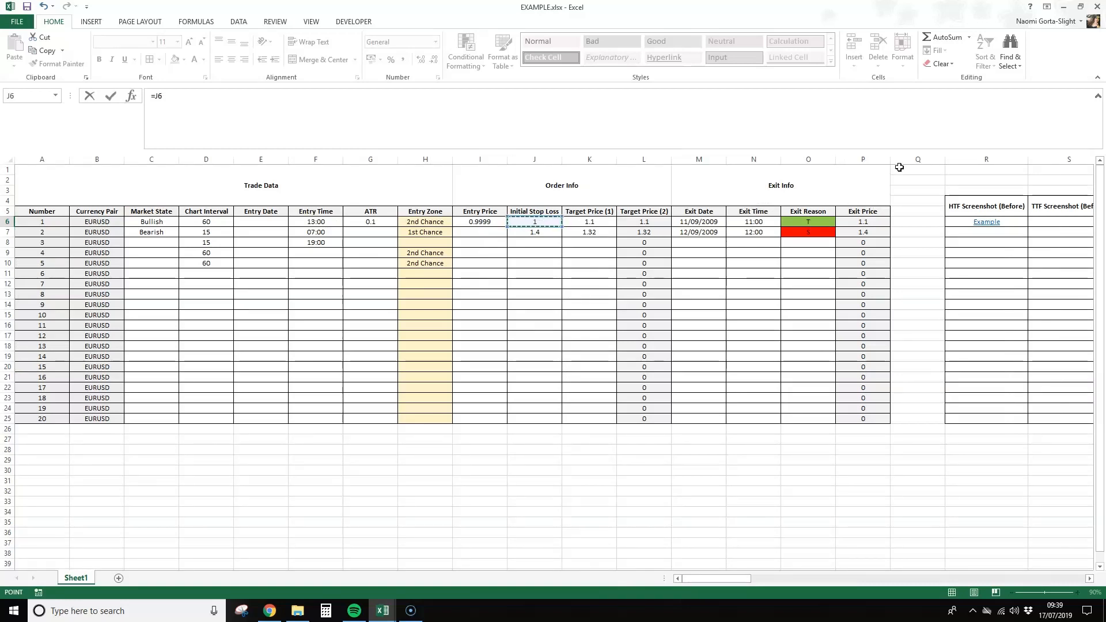
key("Return")
left_click(998, 222)
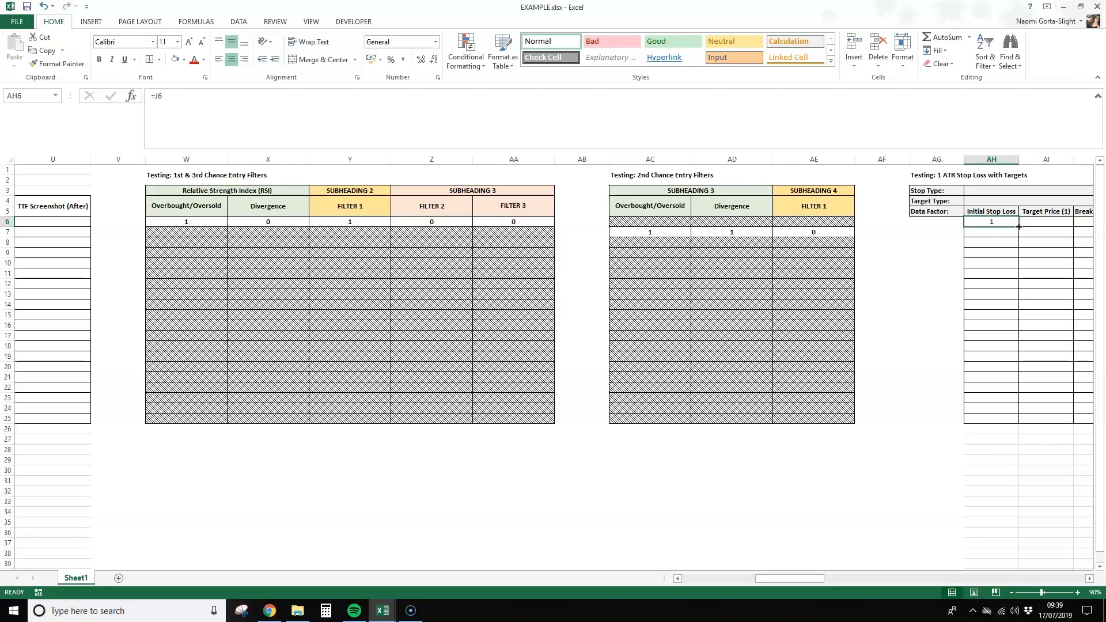
left_click_drag(1019, 227, 993, 420)
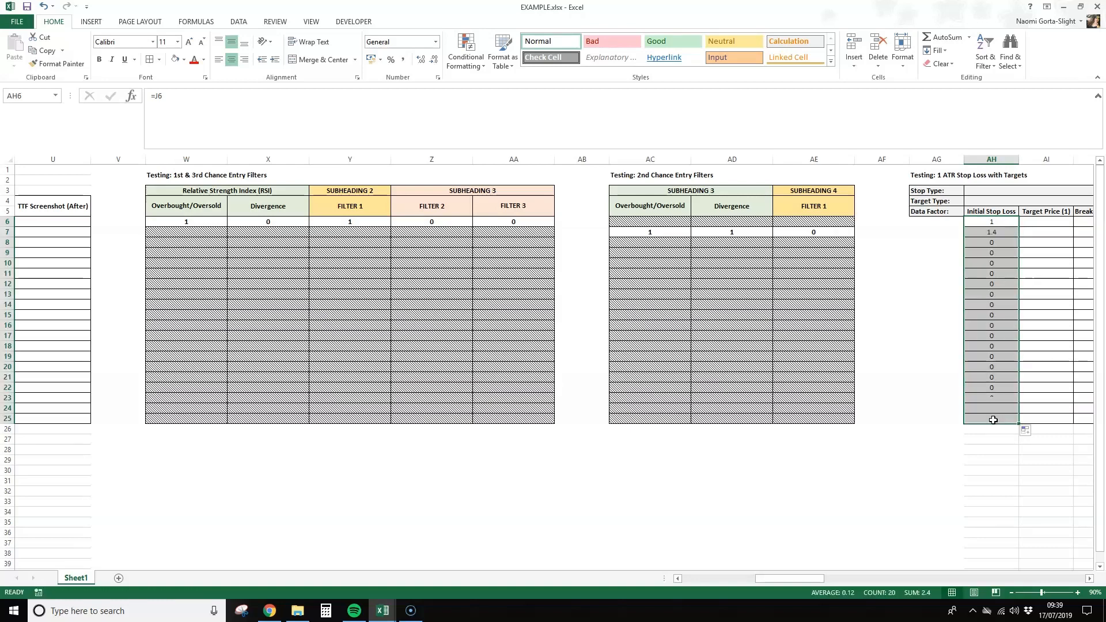
left_click(1032, 452)
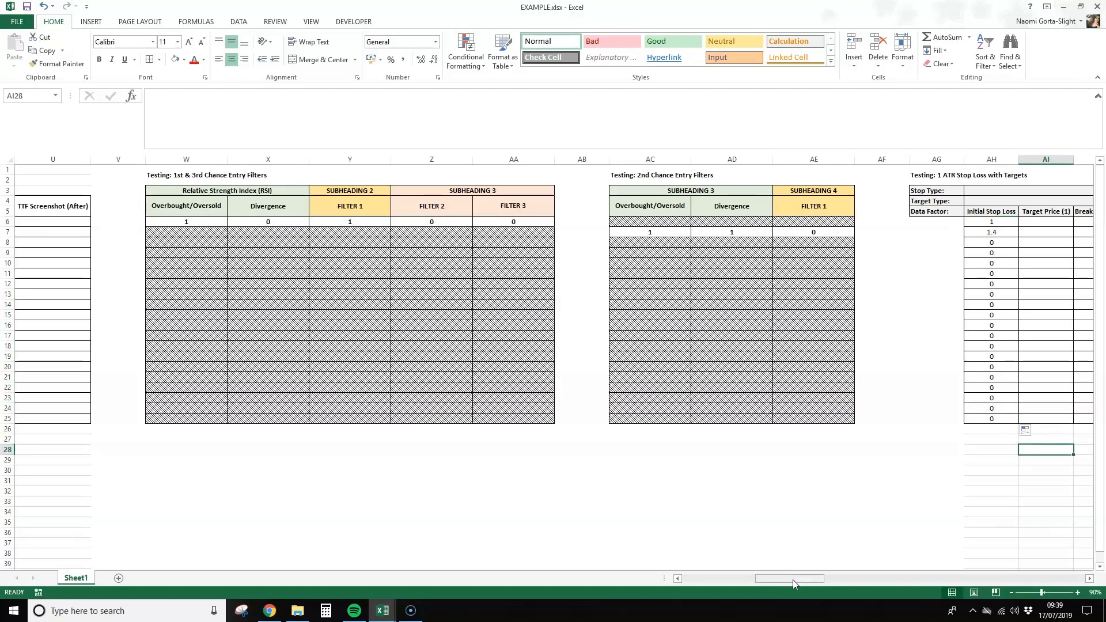
Step: Apply a light grey fill to the Initial Stop Loss cells AH6:AH25
left_click_drag(794, 583, 815, 506)
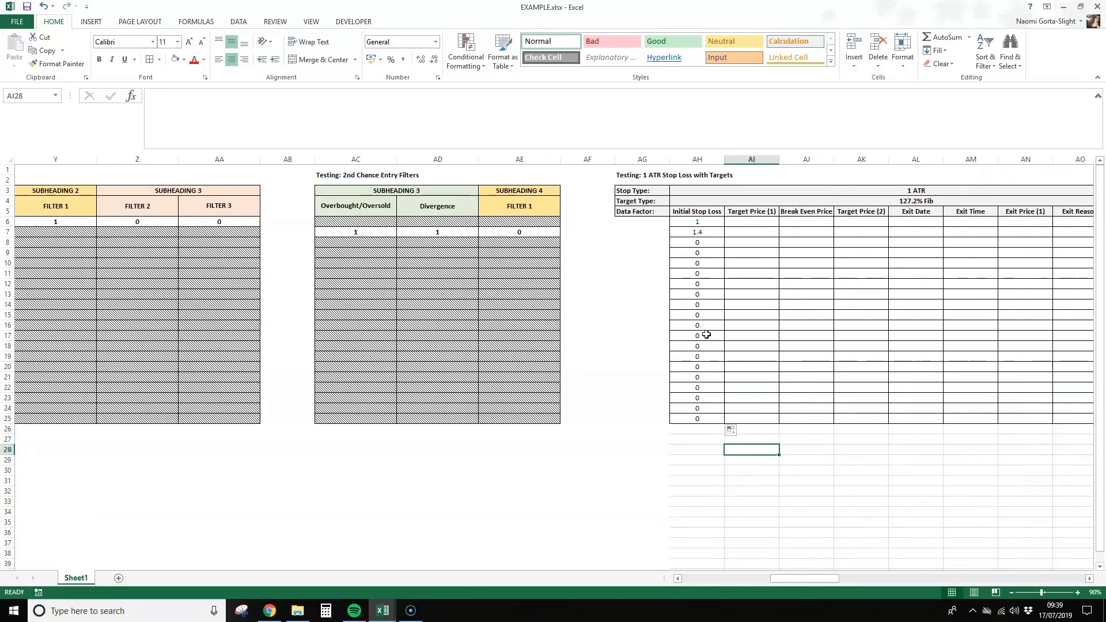
left_click(708, 284)
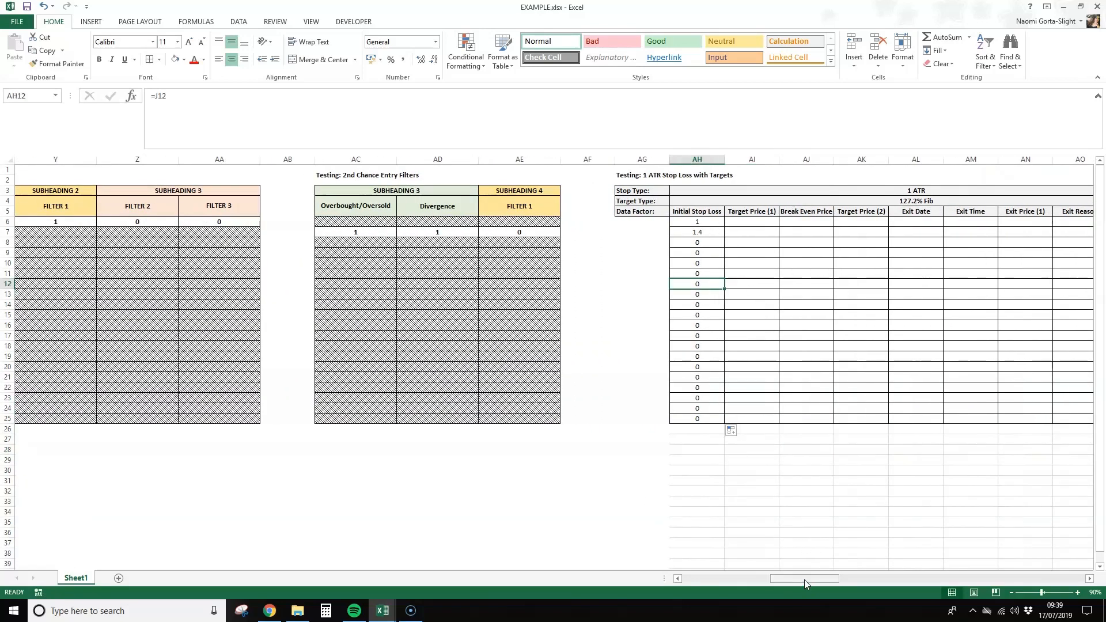
left_click_drag(805, 580, 813, 579)
left_click_drag(620, 222, 623, 419)
left_click(185, 60)
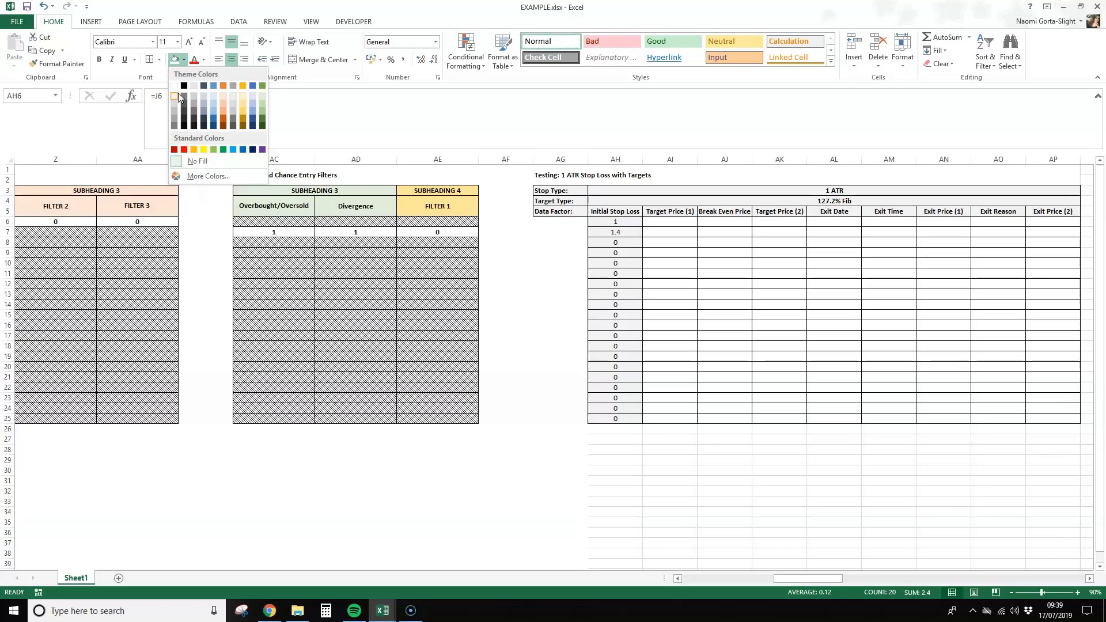
left_click(179, 97)
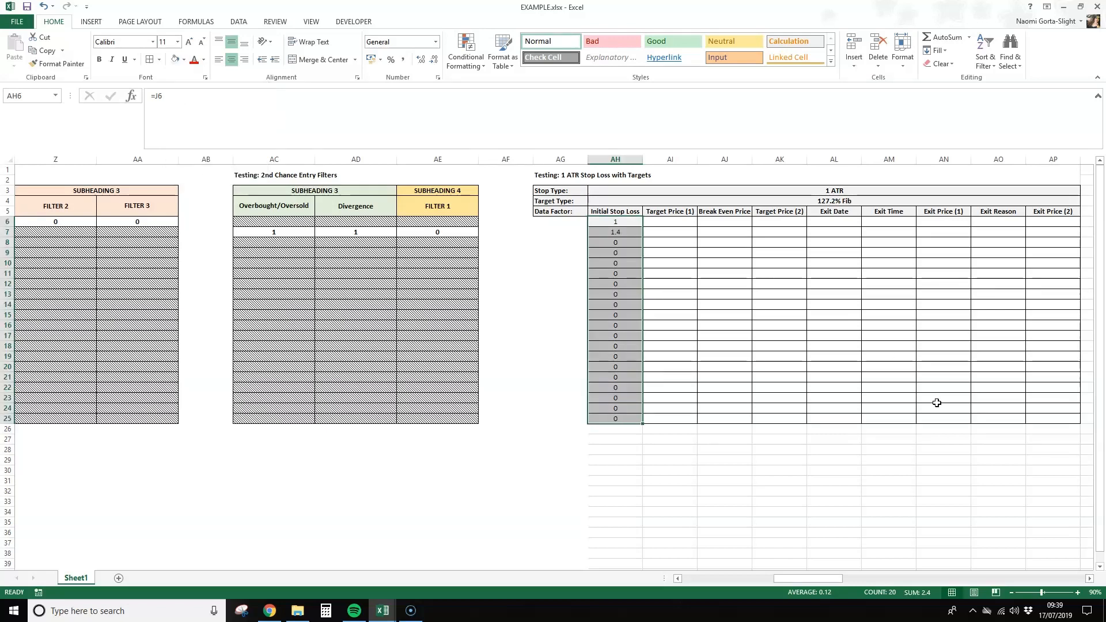
Step: Link the Target Price (1) cell AI6 to the order info with =K6 and fill the formula down to AI25
left_click(687, 227)
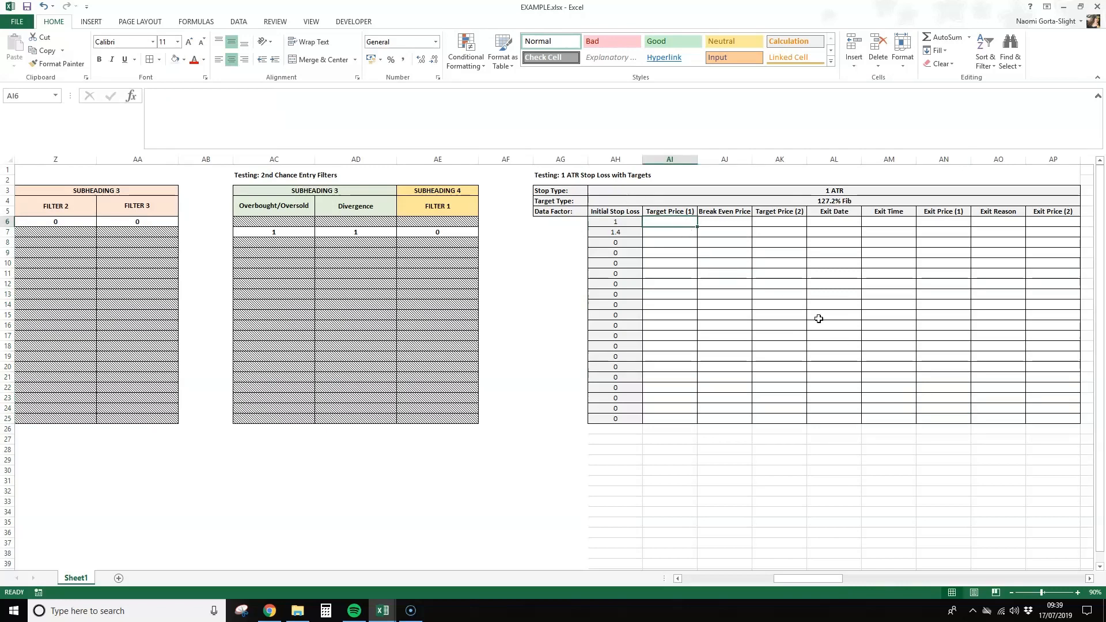
type("=")
left_click_drag(814, 589, 722, 585)
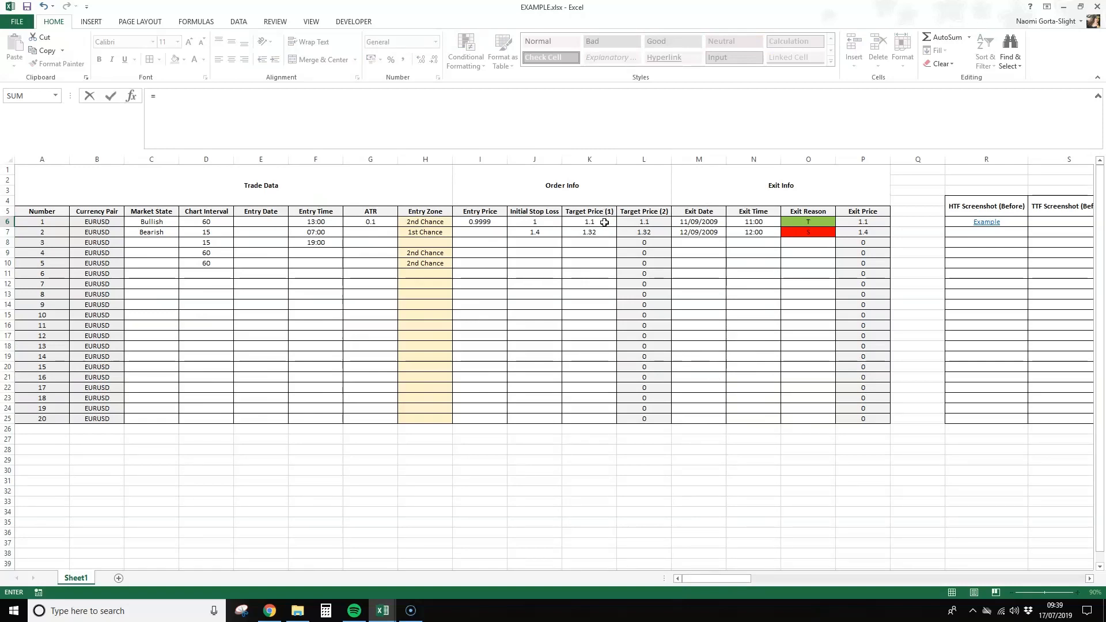
left_click(605, 222)
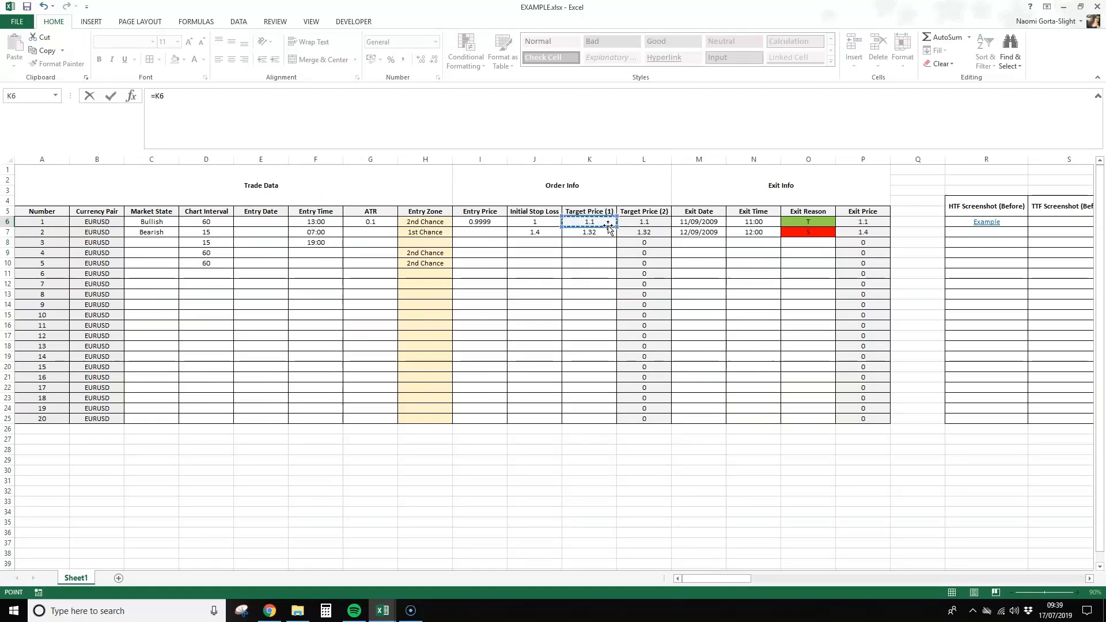
key("Escape")
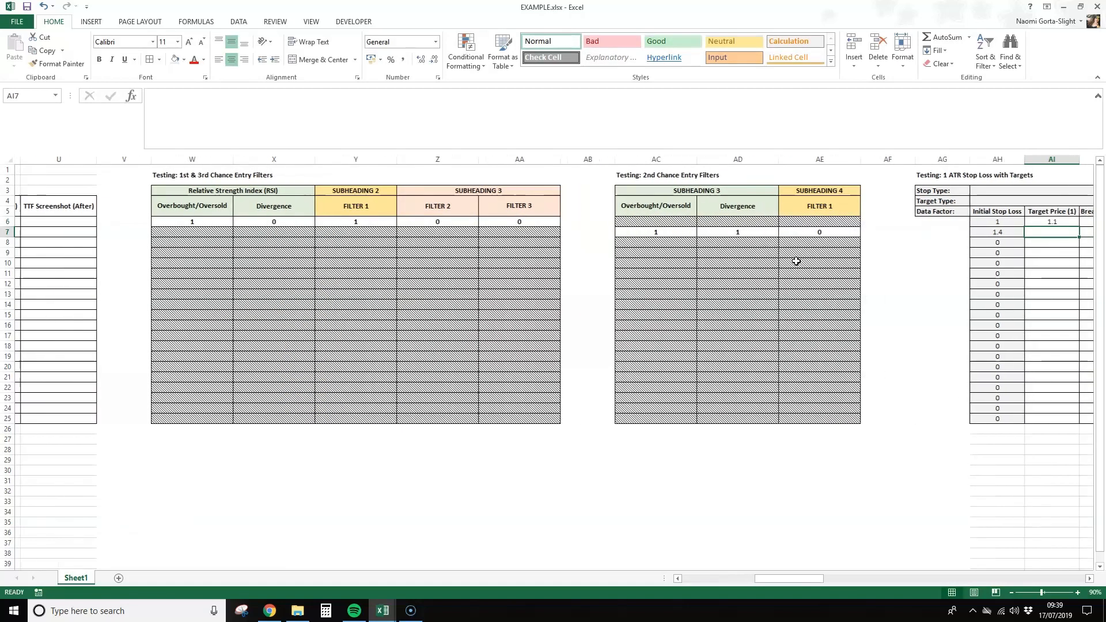
left_click(1049, 222)
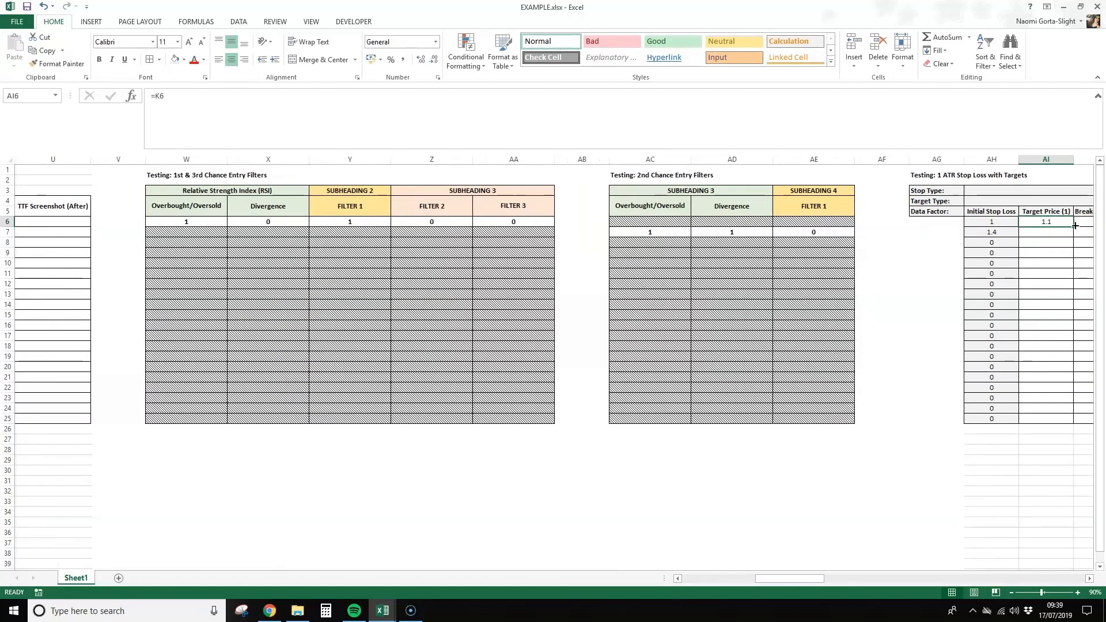
double_click(1075, 226)
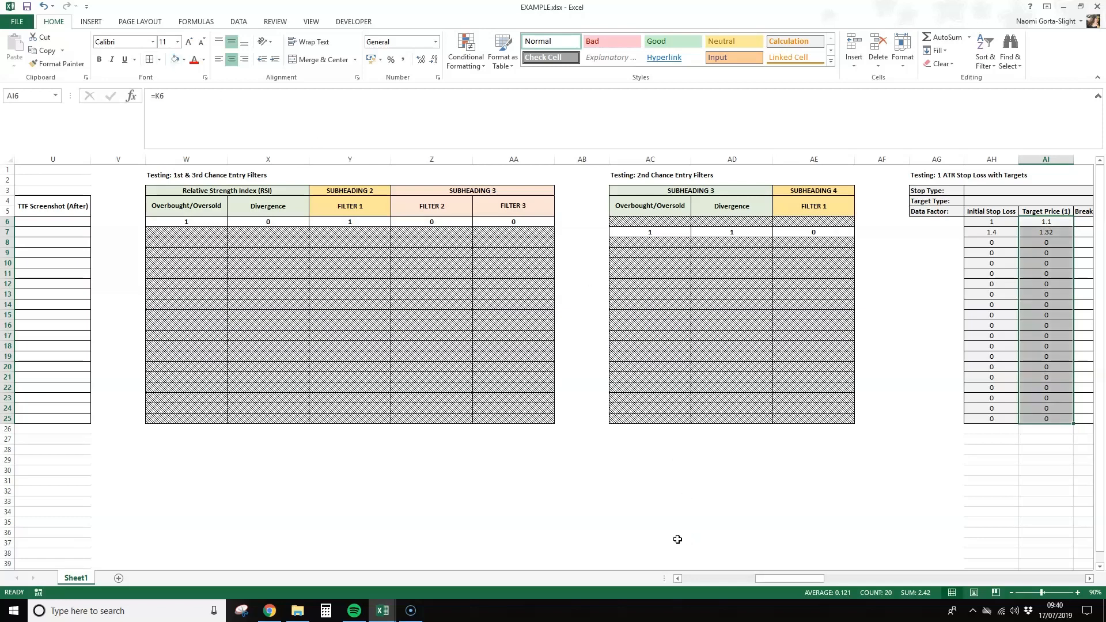
left_click_drag(779, 578, 799, 579)
left_click_drag(804, 578, 806, 577)
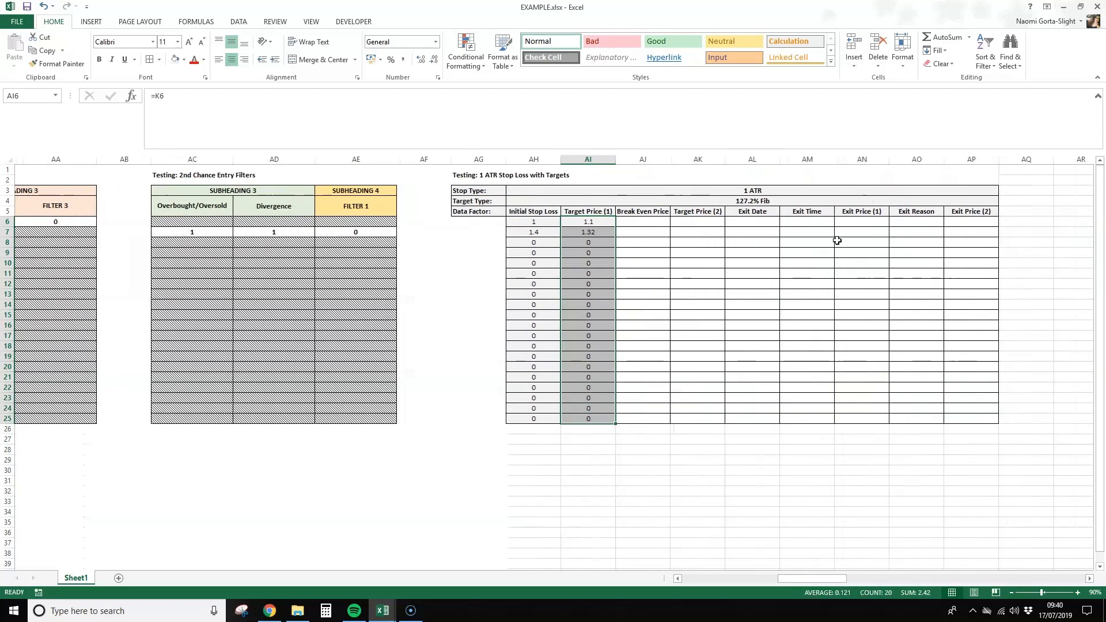
left_click(643, 222)
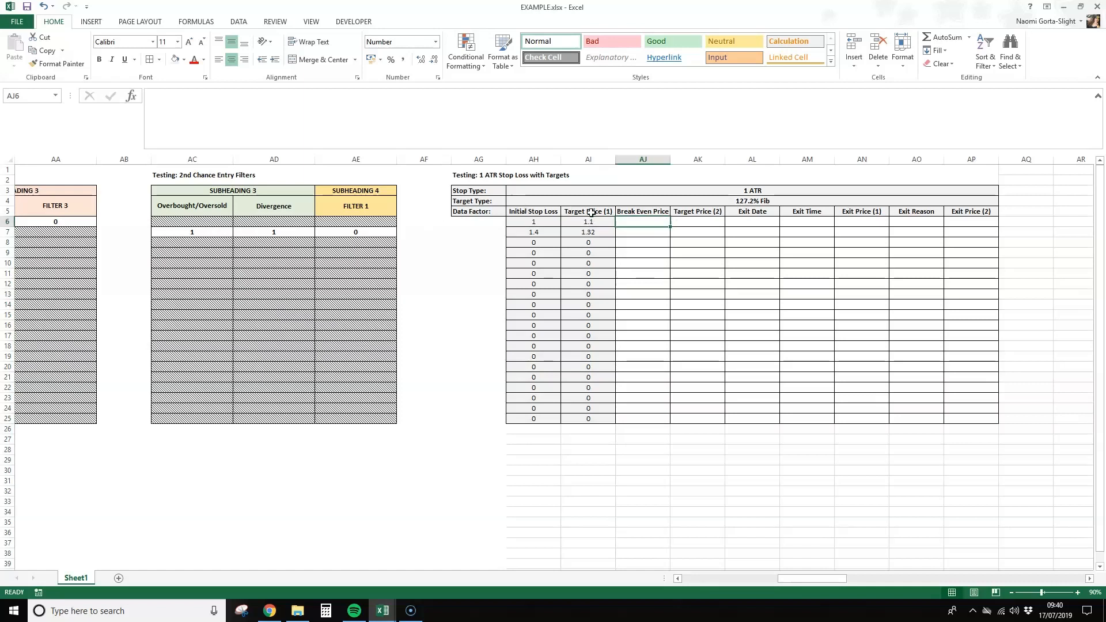
left_click(628, 226)
type("=")
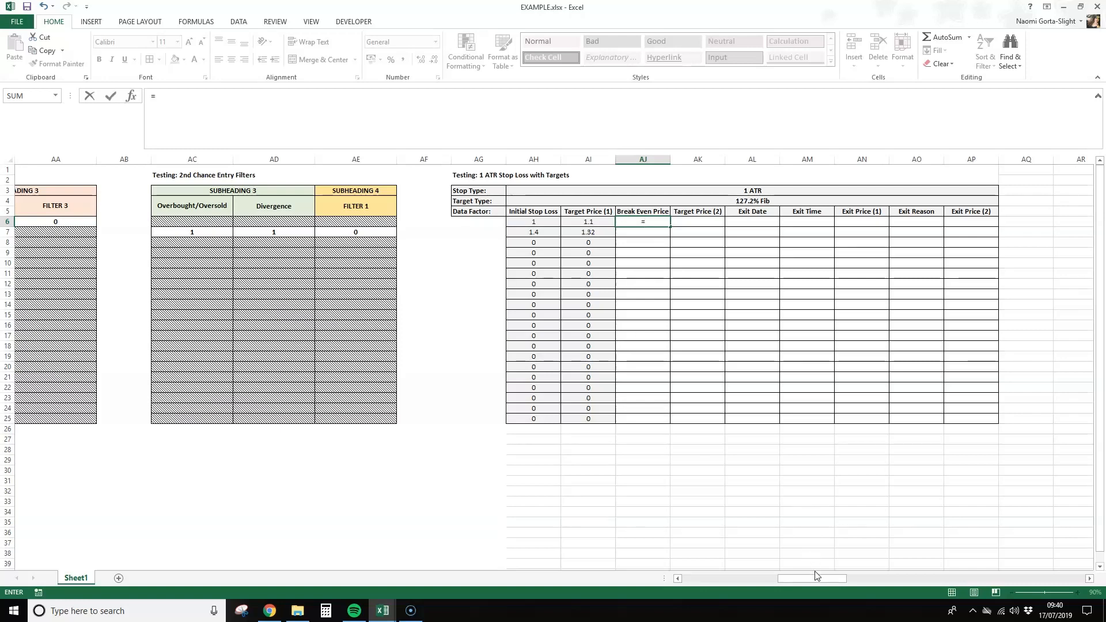
left_click_drag(816, 579, 558, 580)
key("Escape")
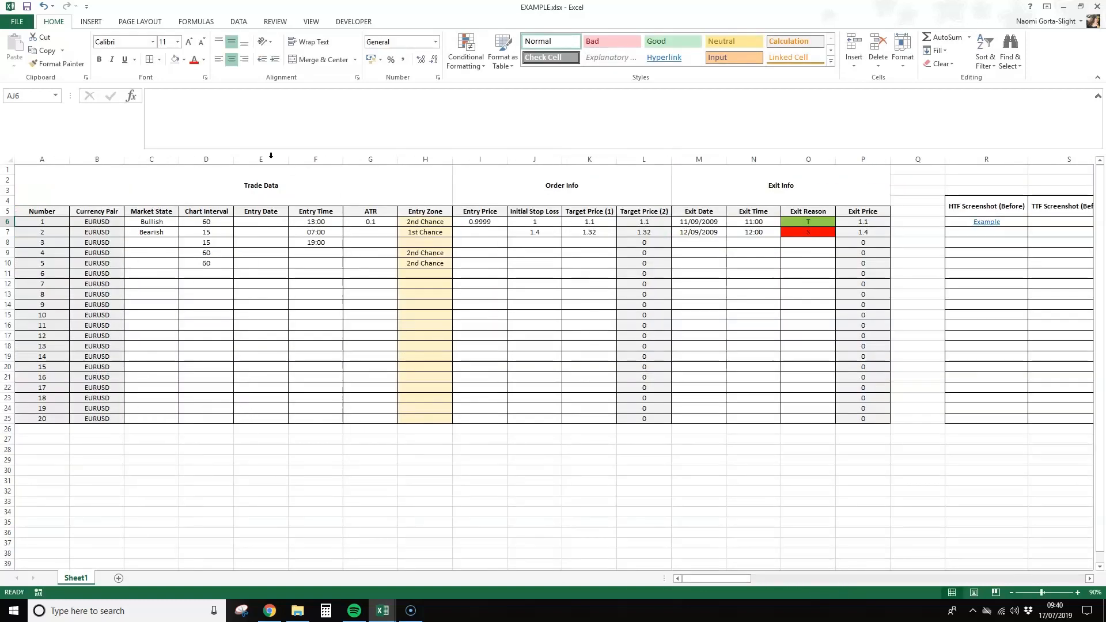
left_click(149, 160)
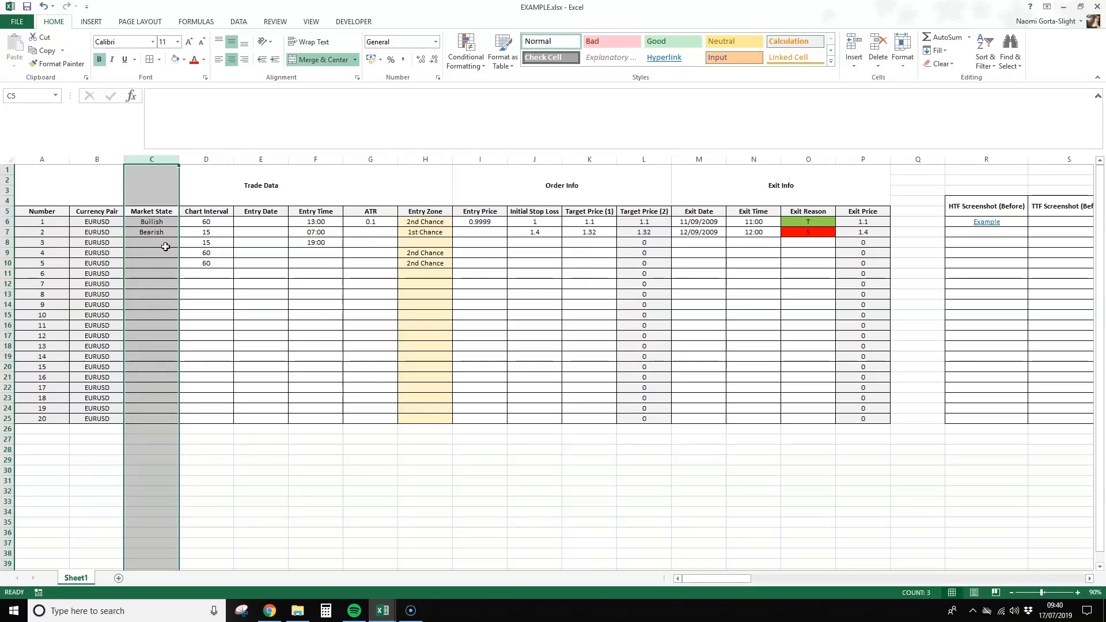
left_click(166, 246)
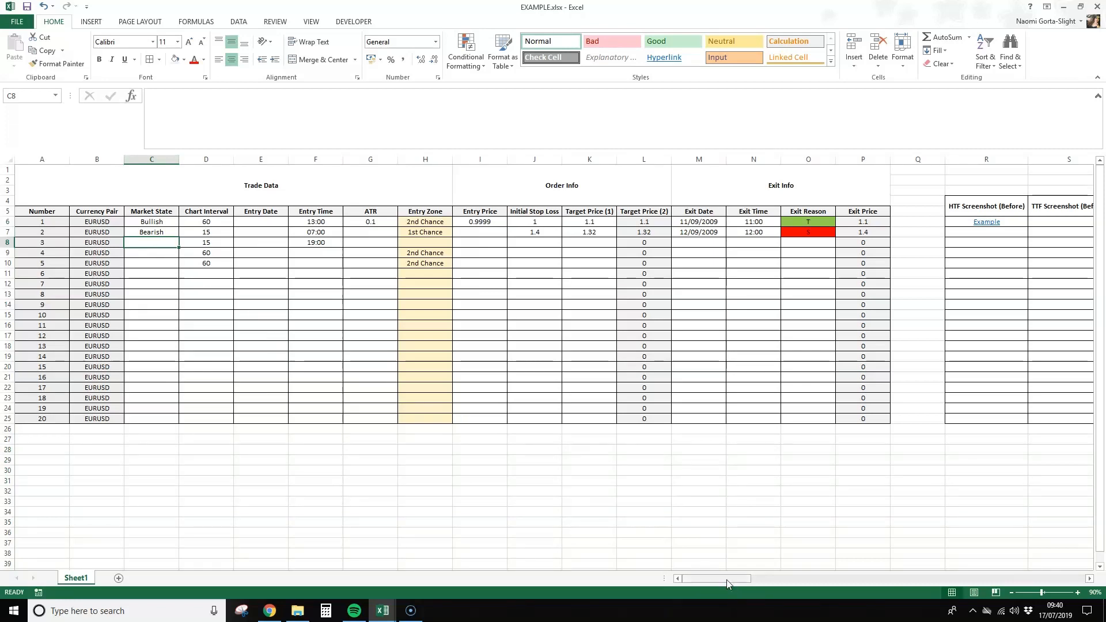
Step: Enter =IF(C6="Bullish",I6+0.0002,I6-0.0002) in the Break Even Price cell AJ6 and fill the formula down to AJ25
left_click_drag(727, 579, 812, 593)
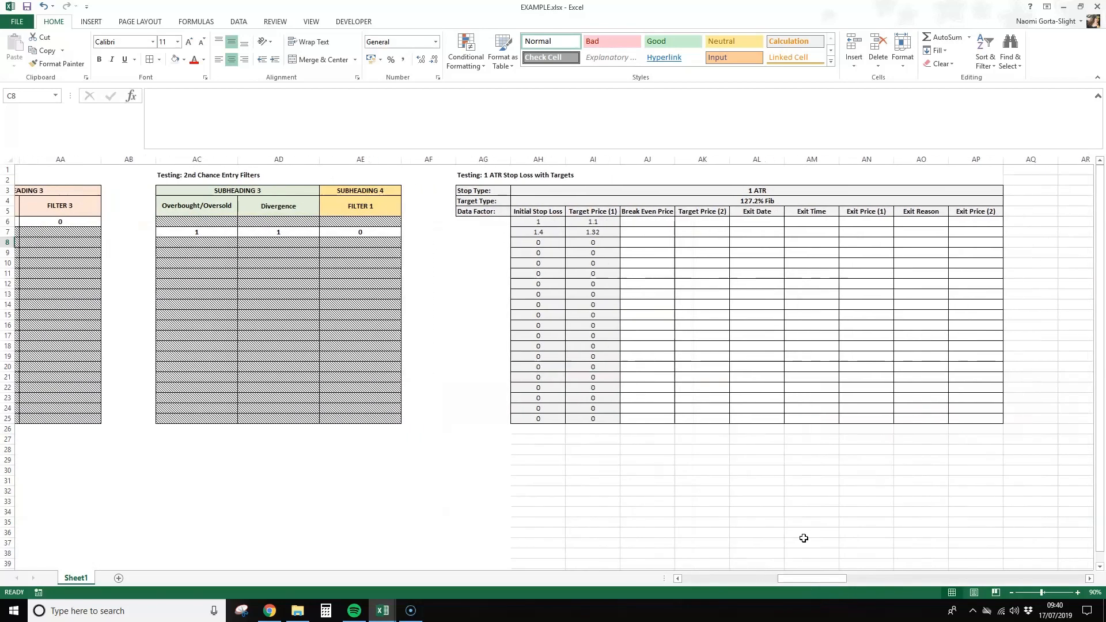
left_click(663, 223)
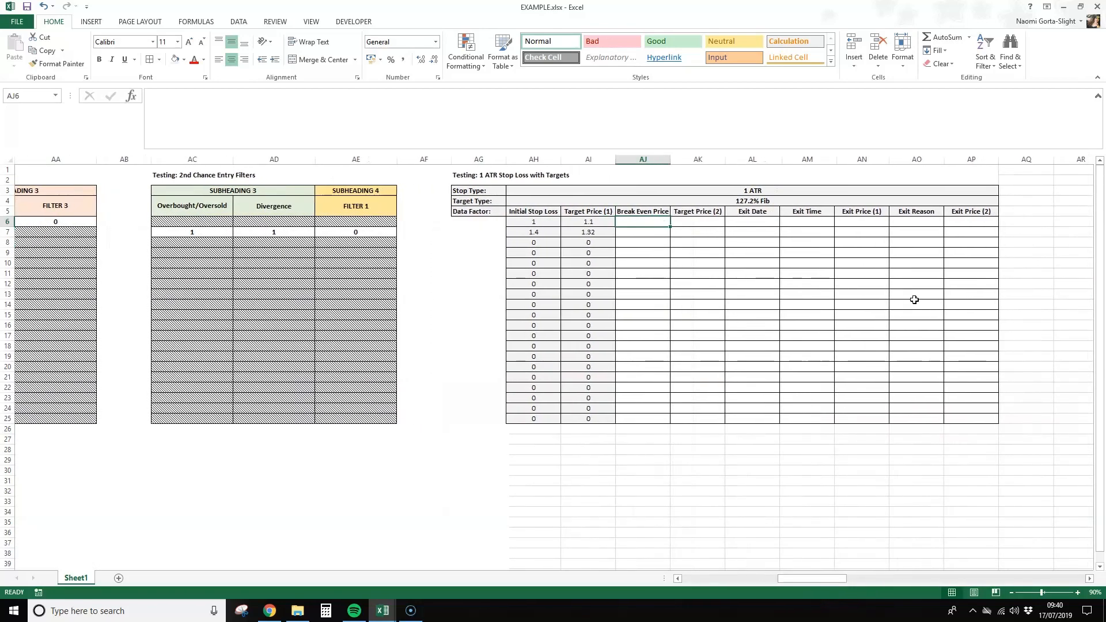
type("=")
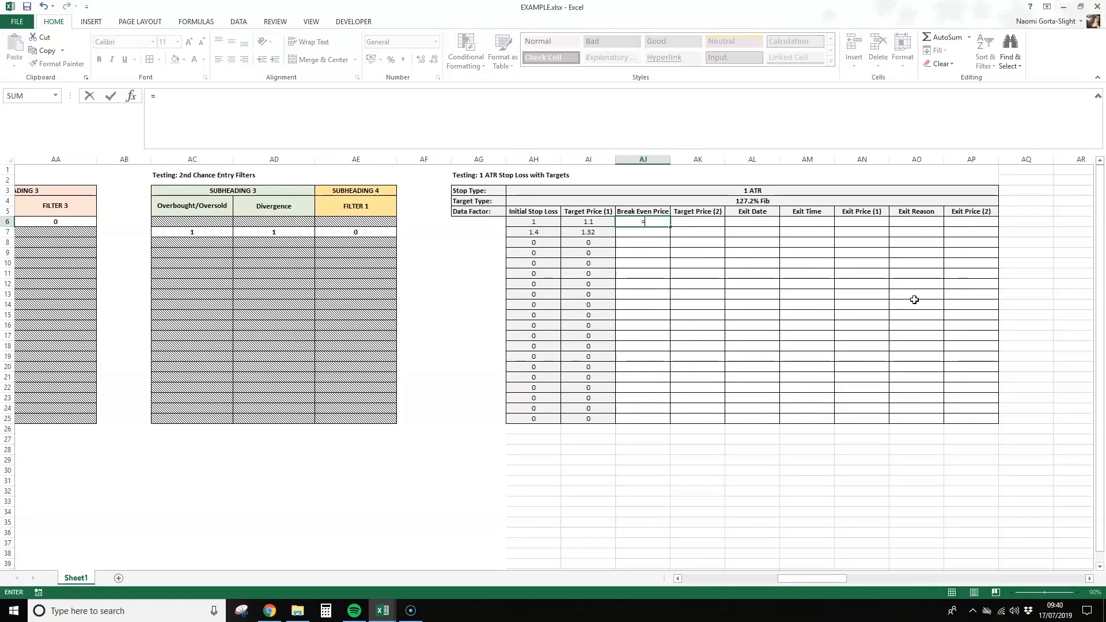
type("IF(")
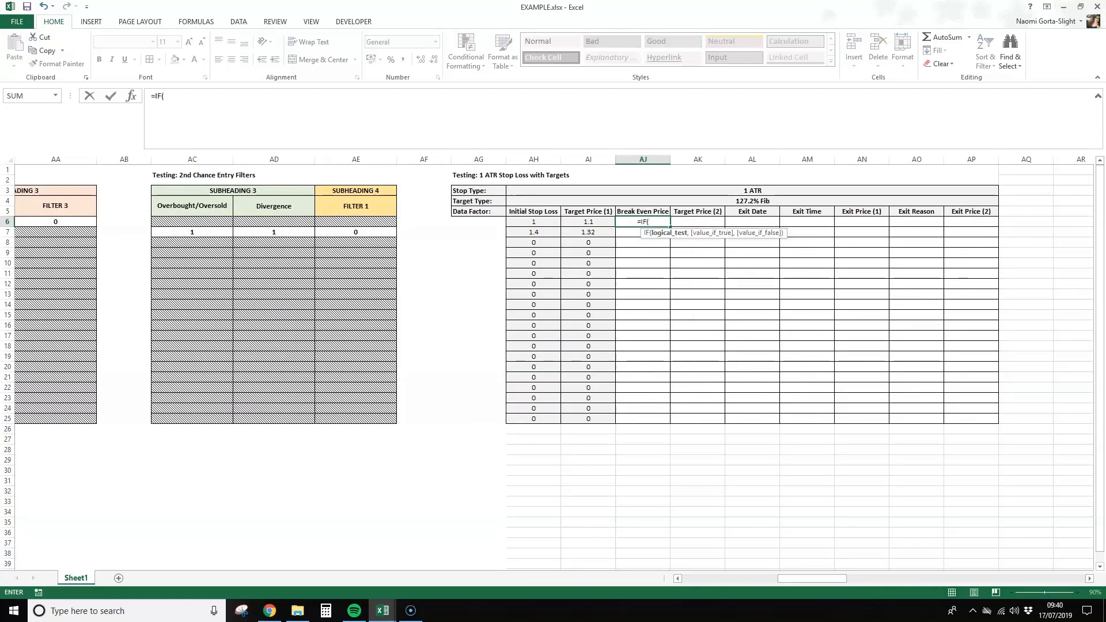
left_click_drag(824, 580, 676, 591)
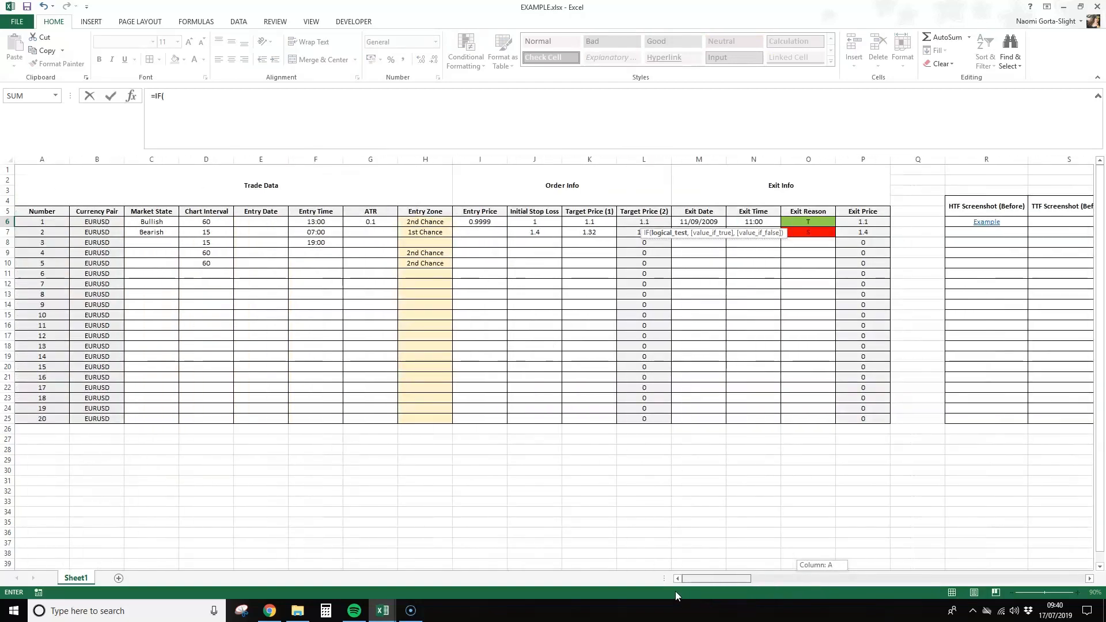
left_click(167, 223)
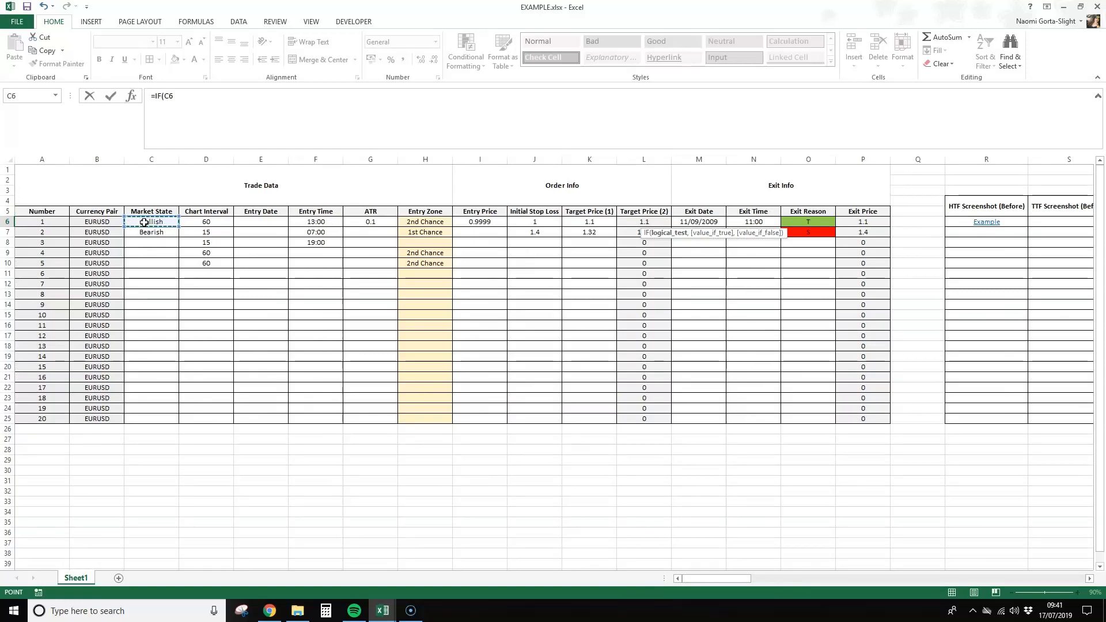
type("=")
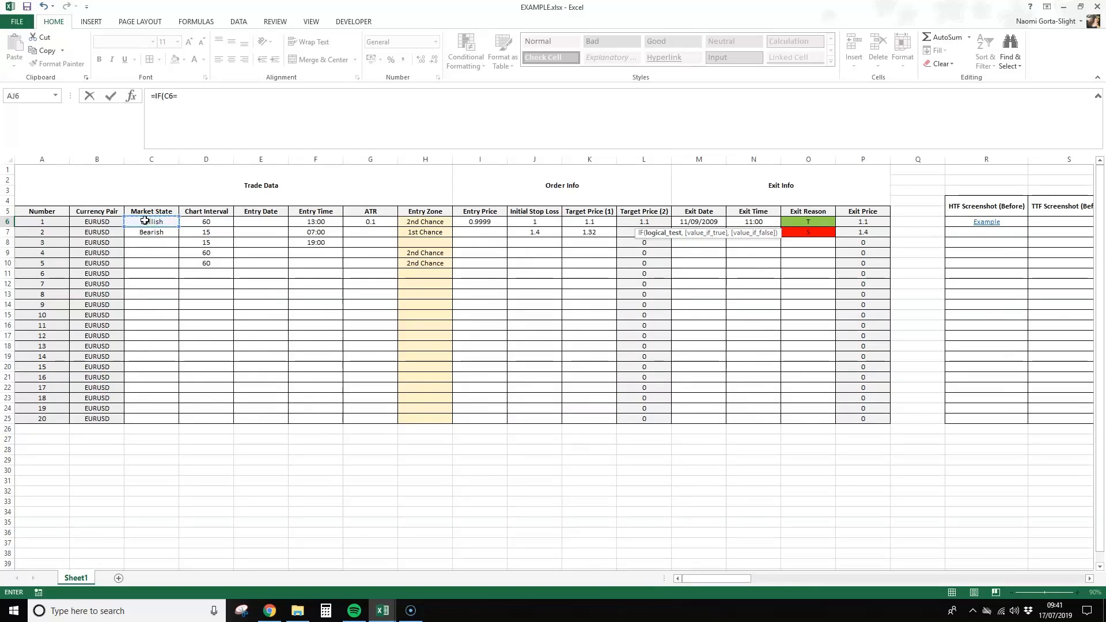
type("\"Bulli")
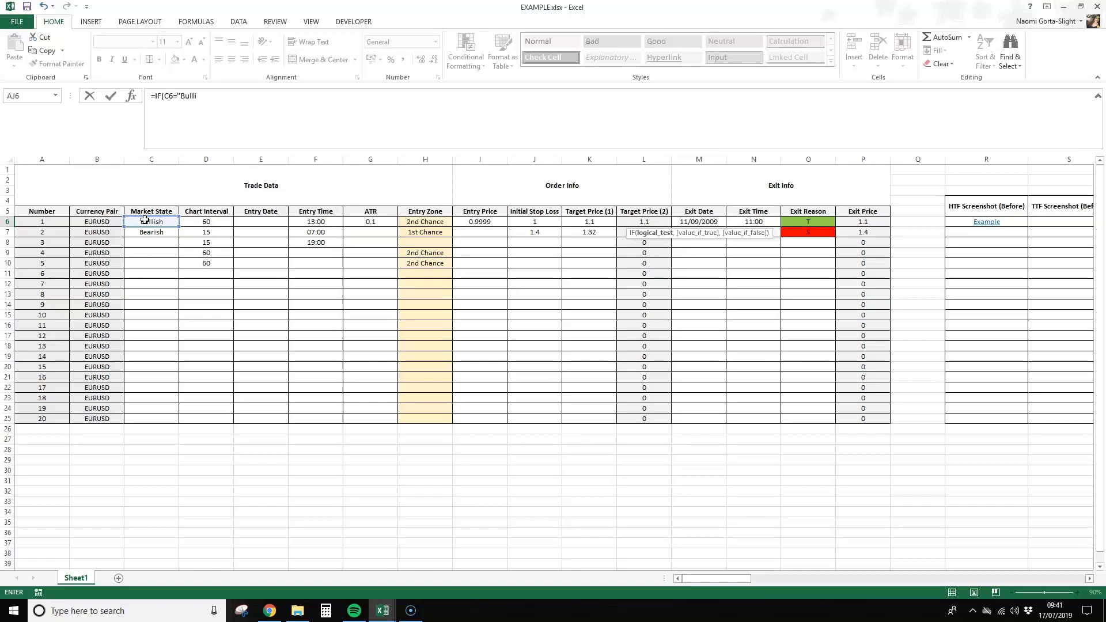
type("sh\"")
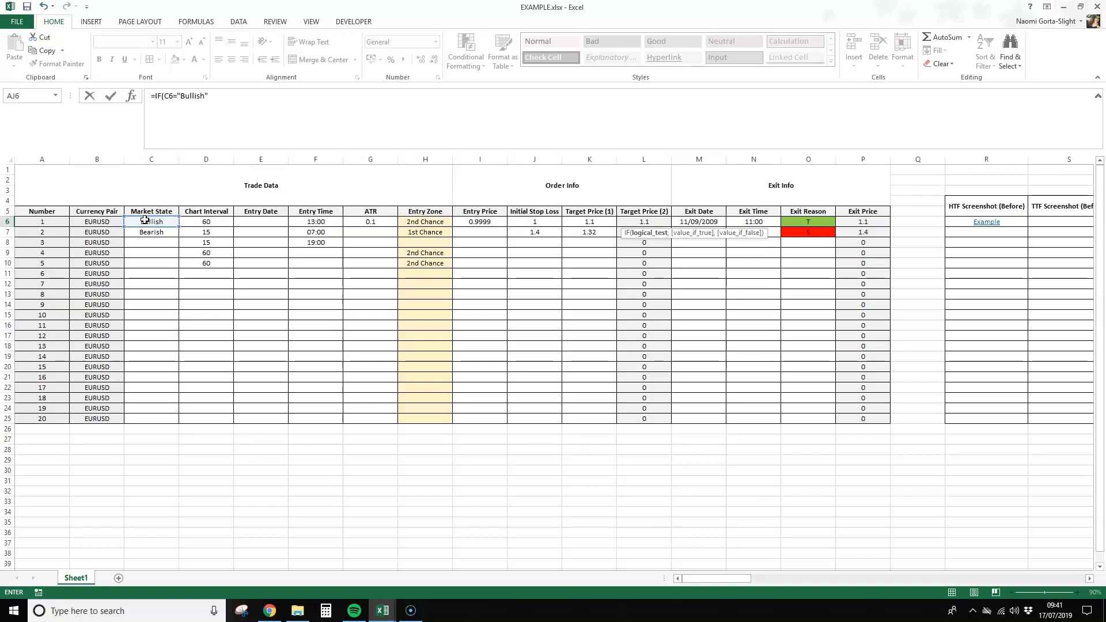
type(",")
left_click(498, 223)
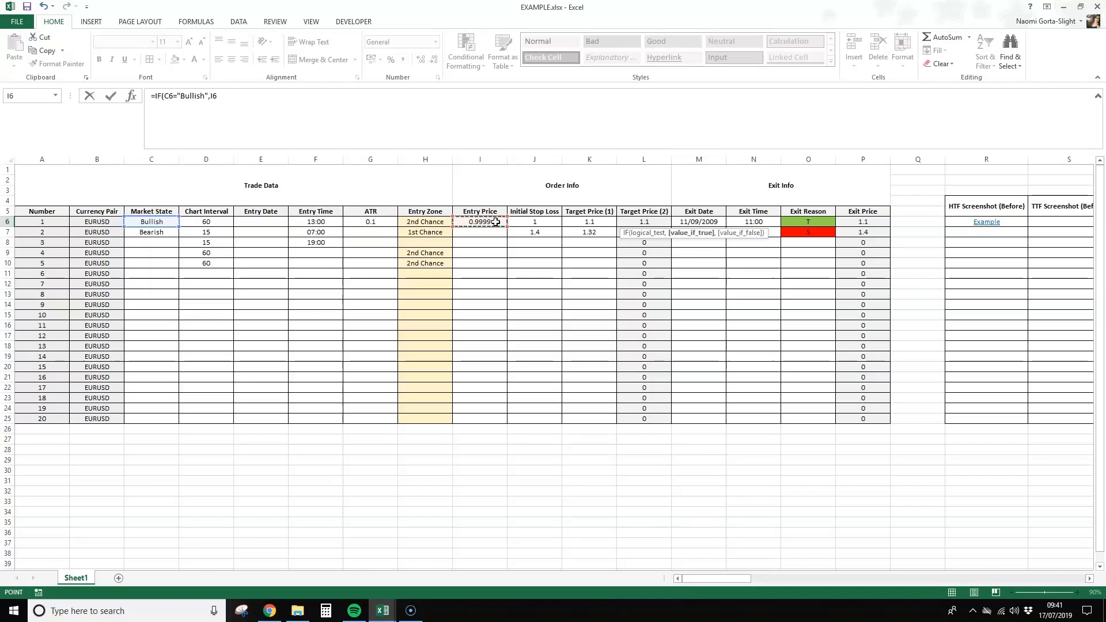
type("+0.0002")
type(",")
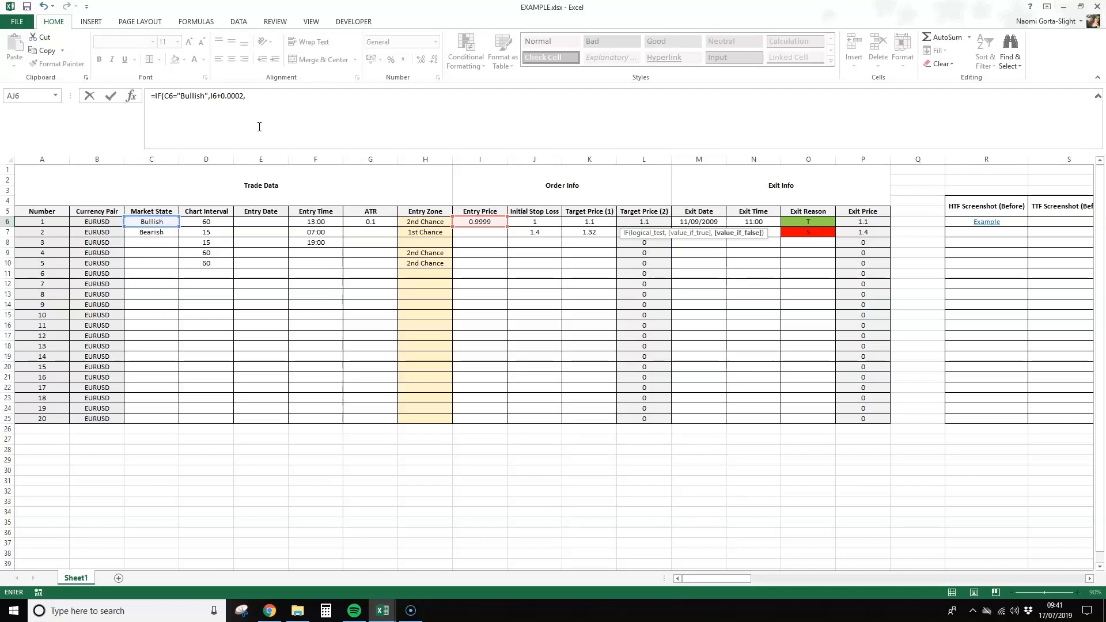
left_click(281, 104)
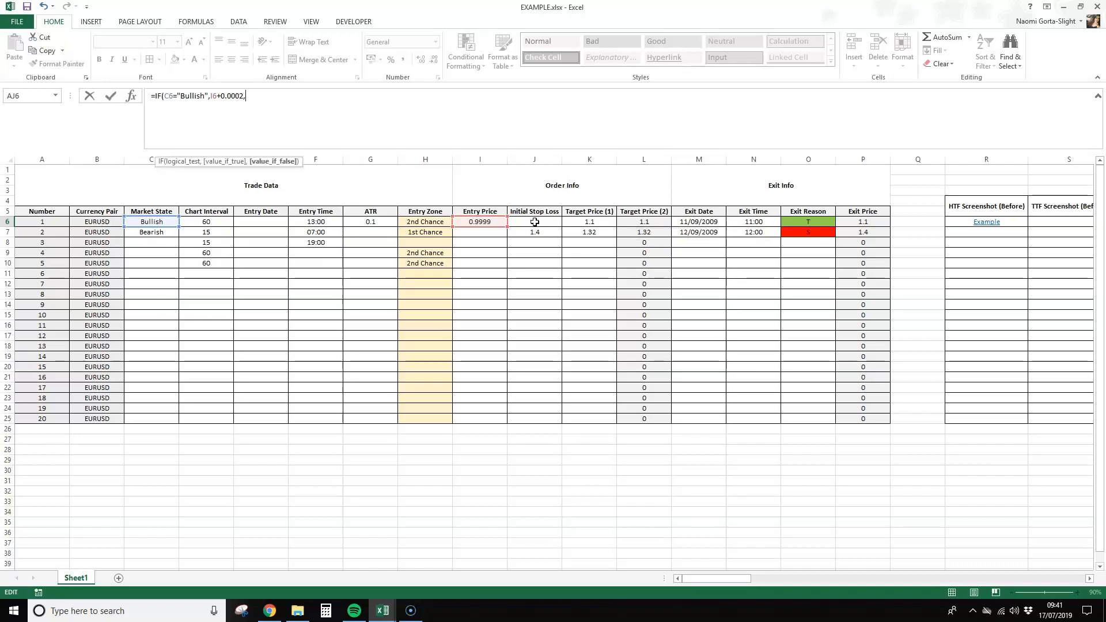
left_click(490, 222)
type("-0.0002")
key("Return")
key("Up")
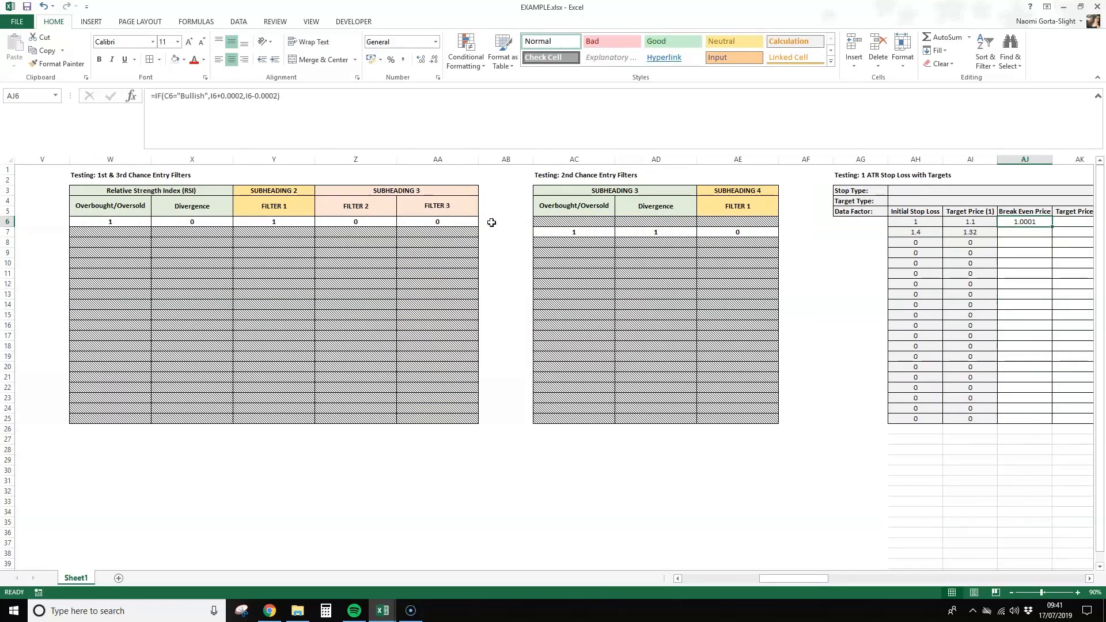
double_click(1053, 227)
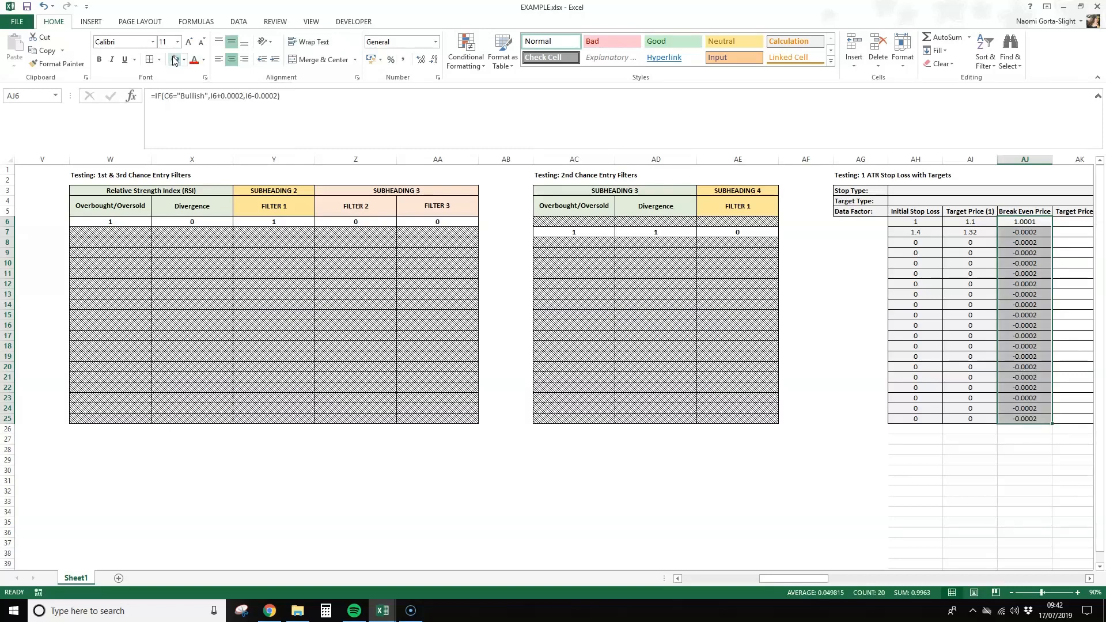
left_click_drag(780, 579, 798, 580)
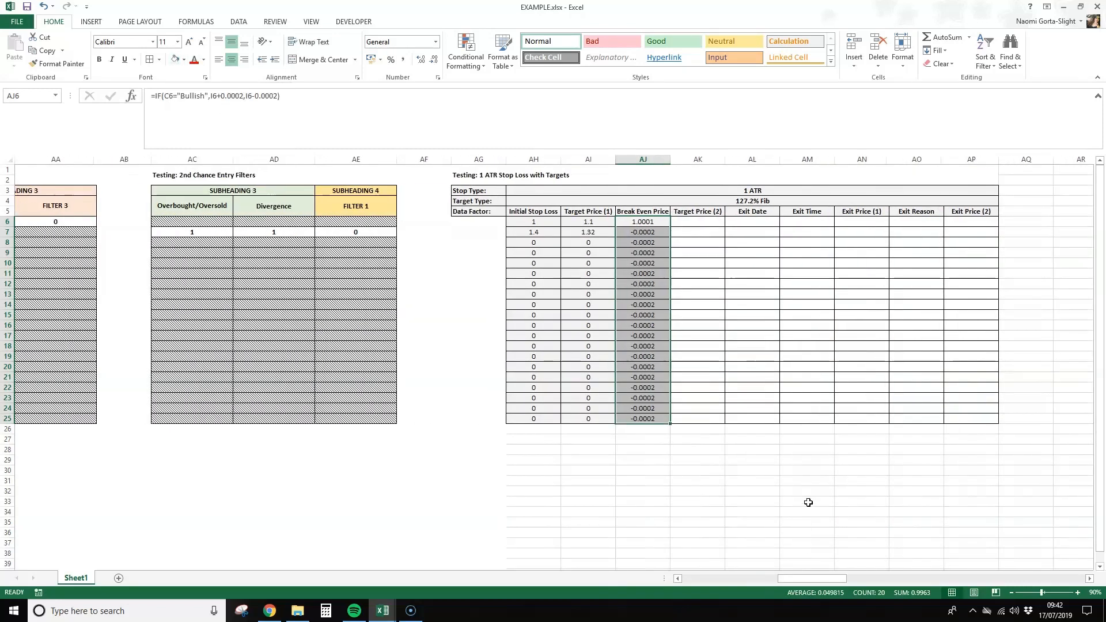
left_click(716, 223)
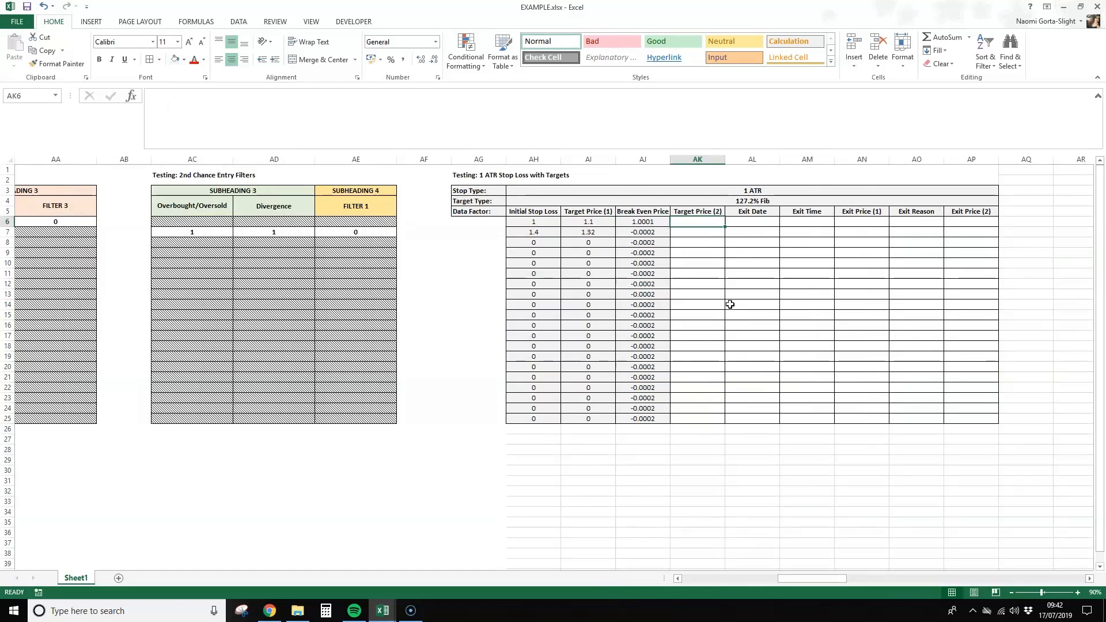
left_click_drag(701, 224, 698, 420)
left_click(748, 448)
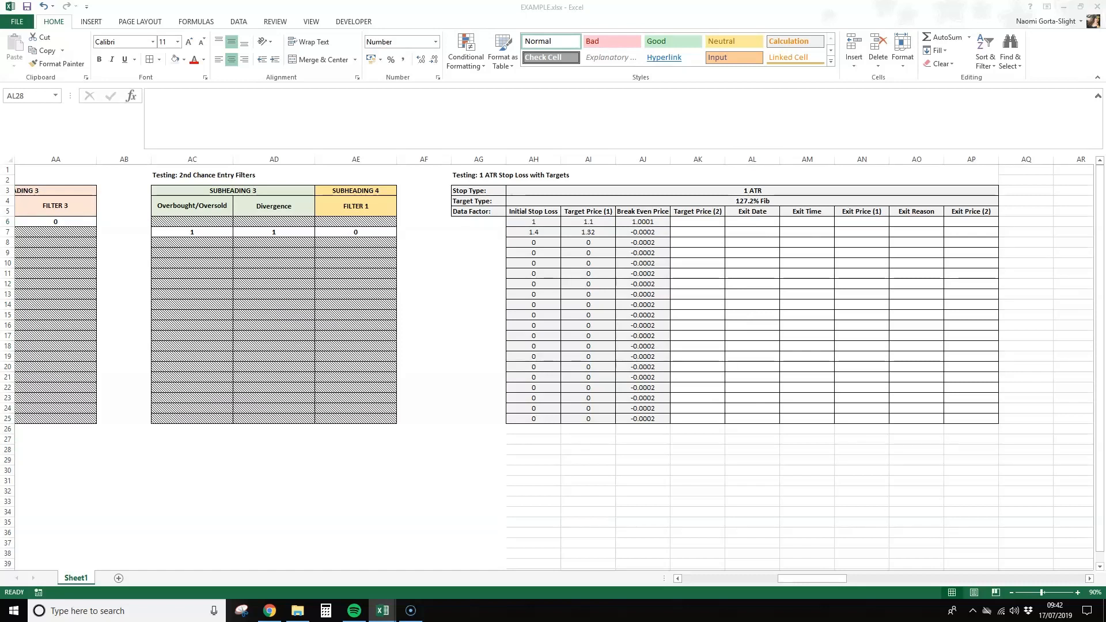
key("alt+Tab")
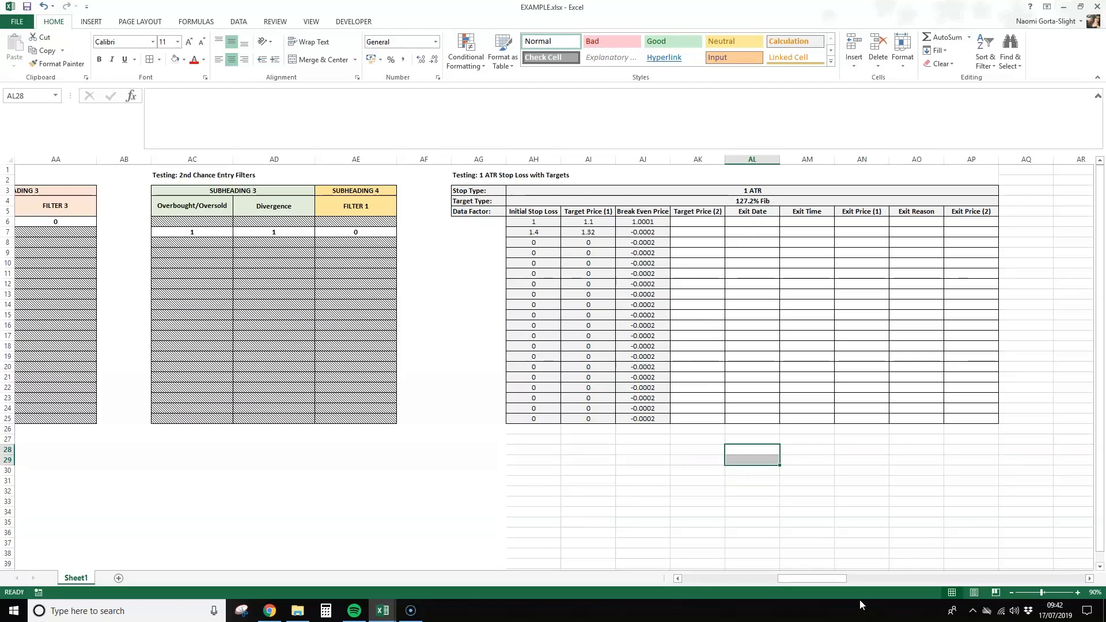
left_click(739, 191)
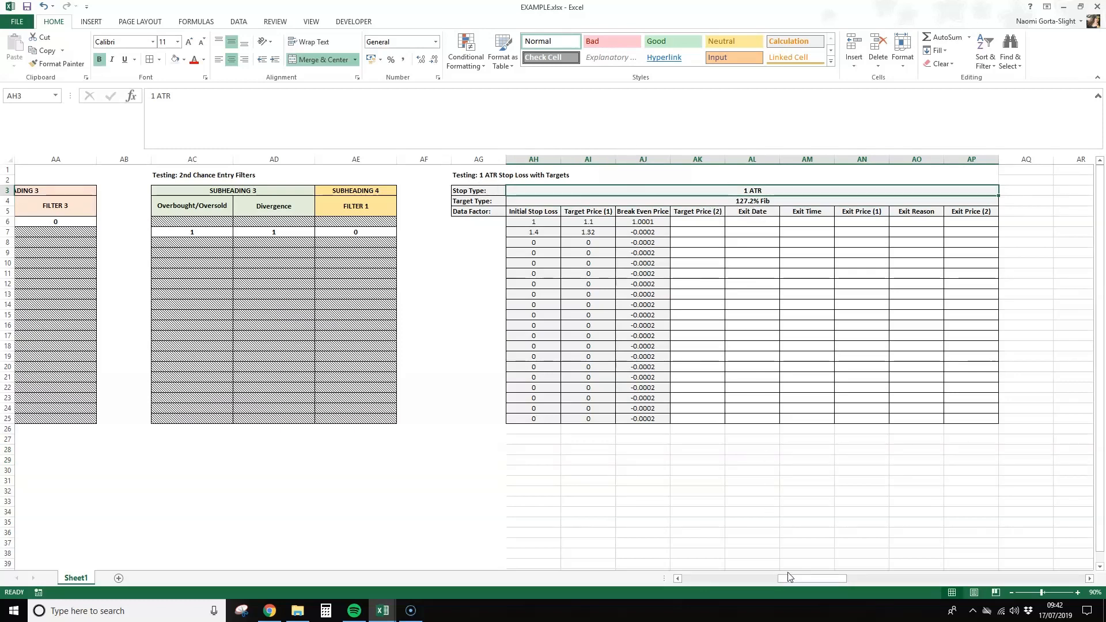
Step: Enter =IF(O6="S",M6,"") in the Exit Date cell AL6 to return the original exit date for stopped-out trades
left_click(747, 225)
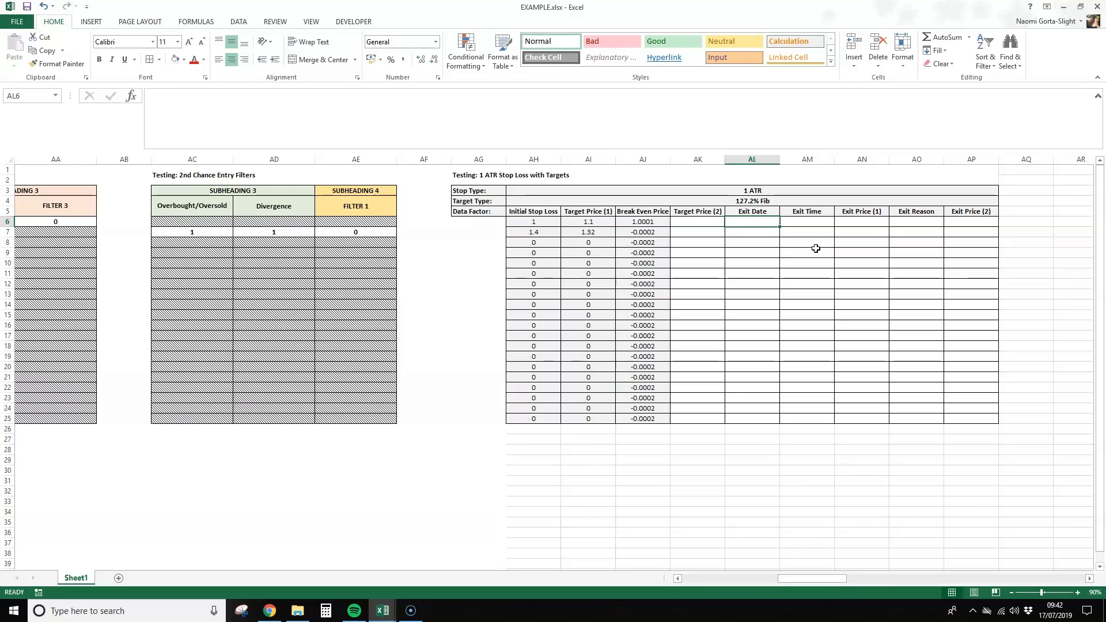
type("=")
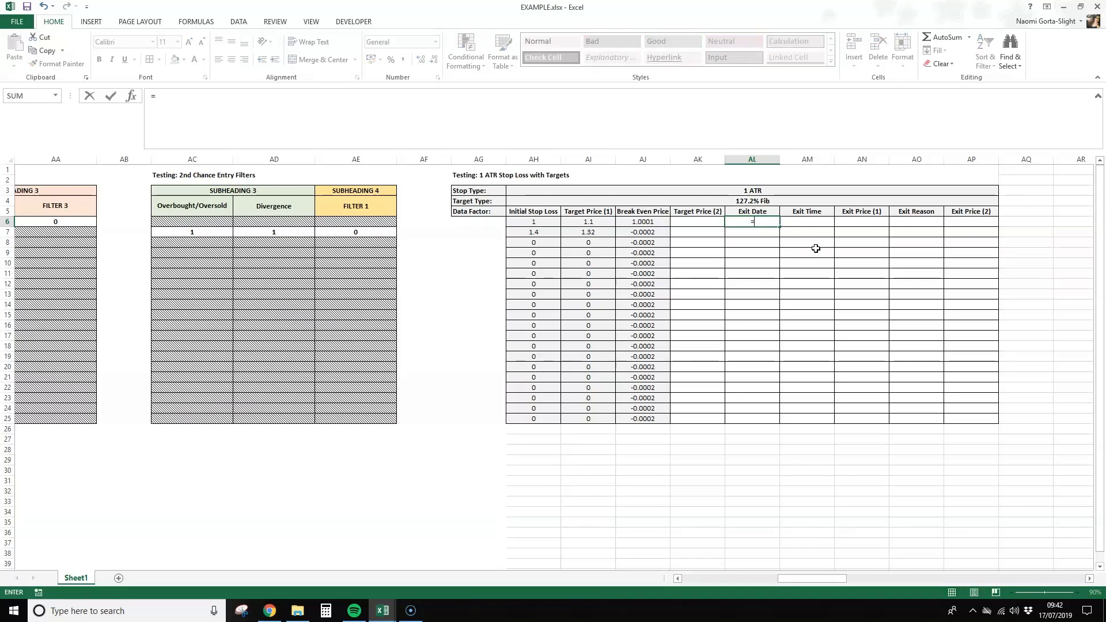
type("IF(")
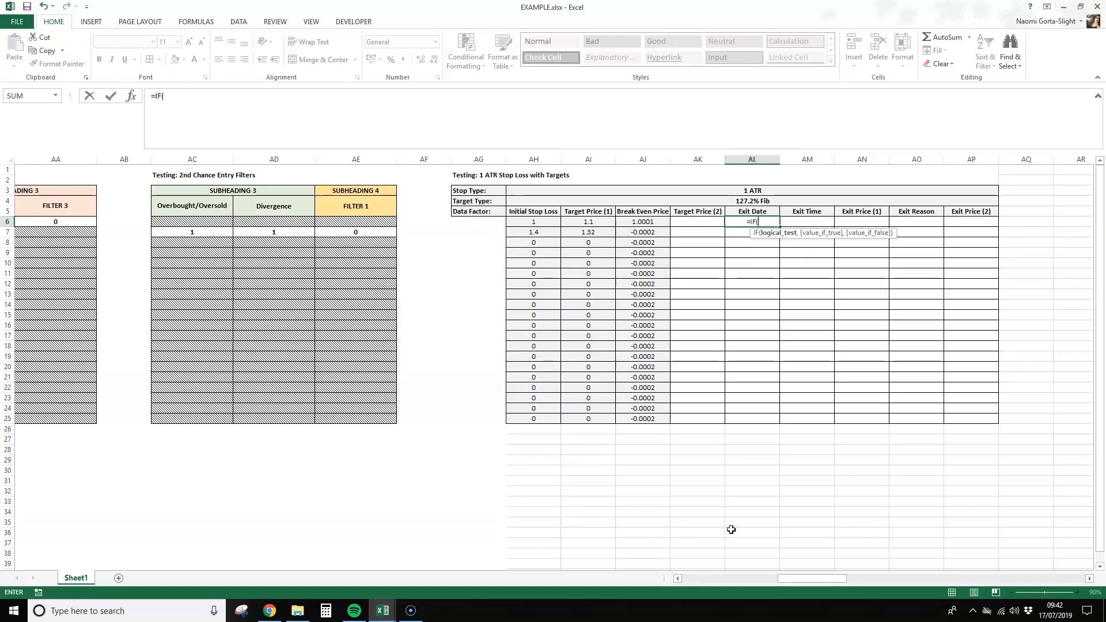
left_click_drag(835, 579, 688, 579)
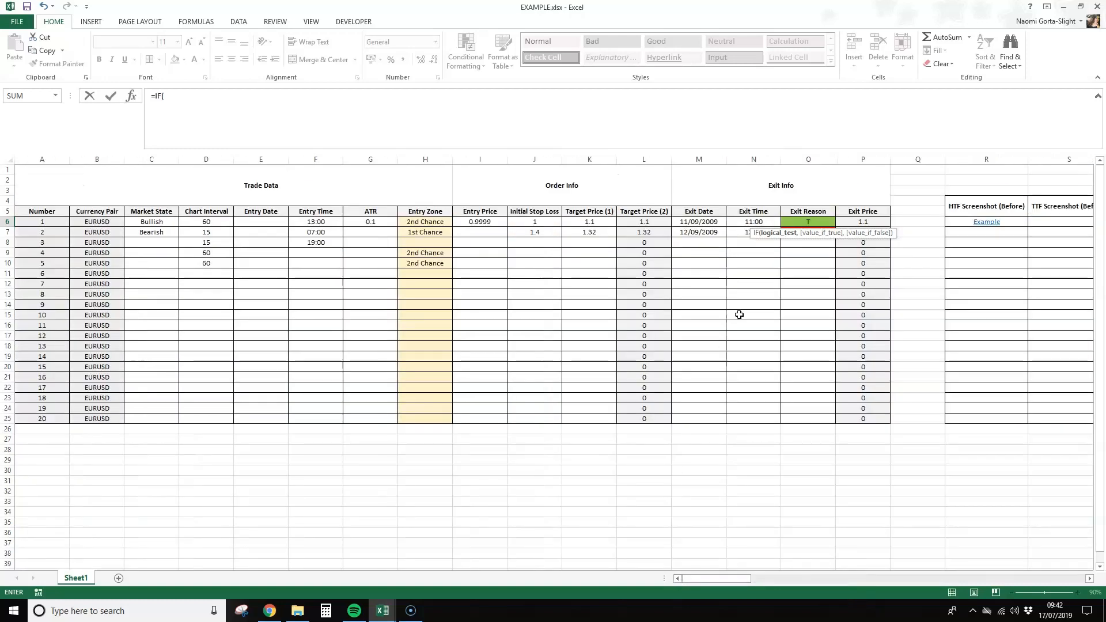
left_click(815, 221)
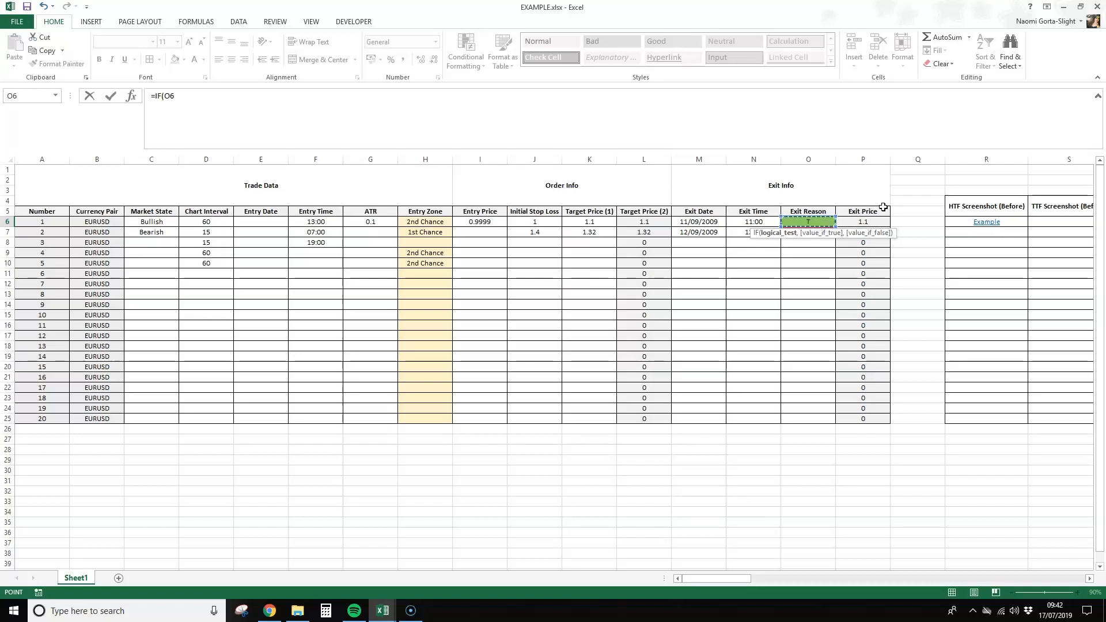
type("=")
type("\"I")
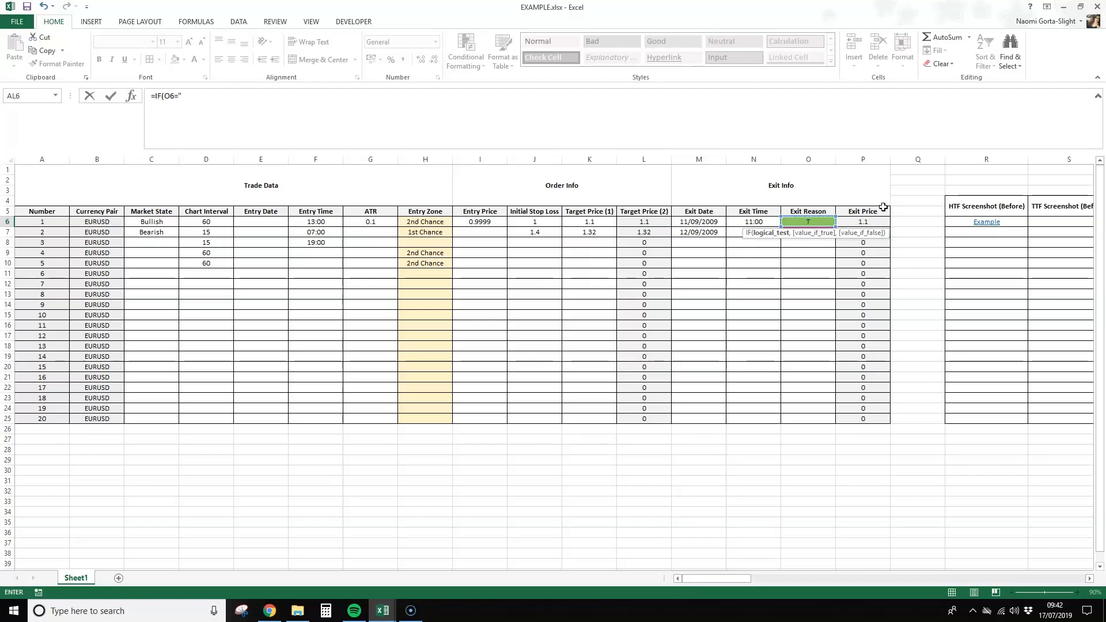
key("BackSpace")
type("S\"")
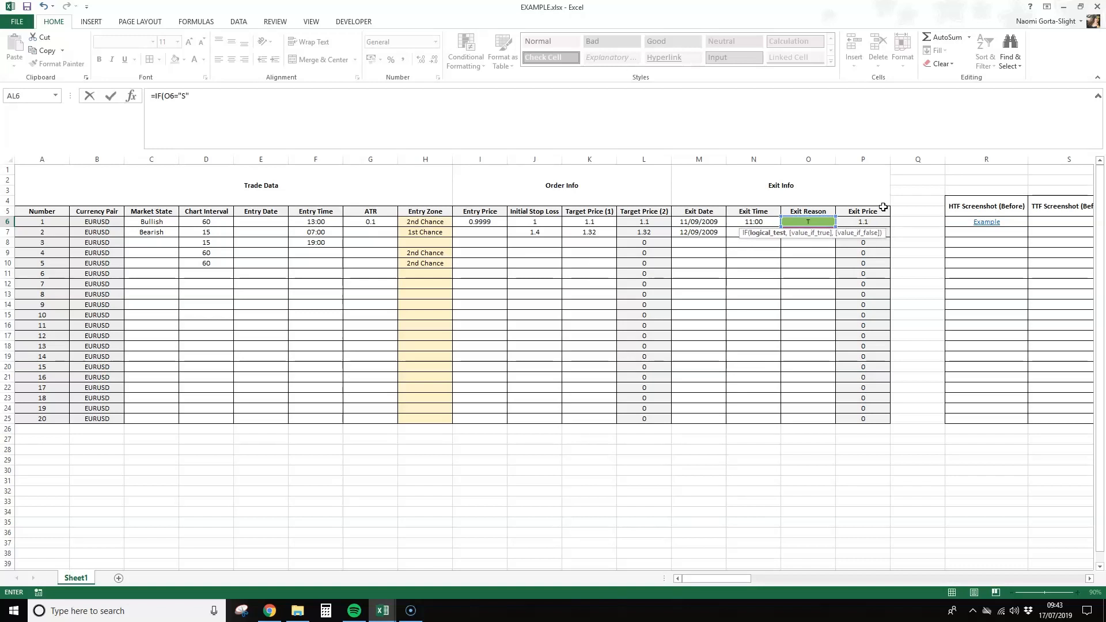
type(",")
left_click(717, 224)
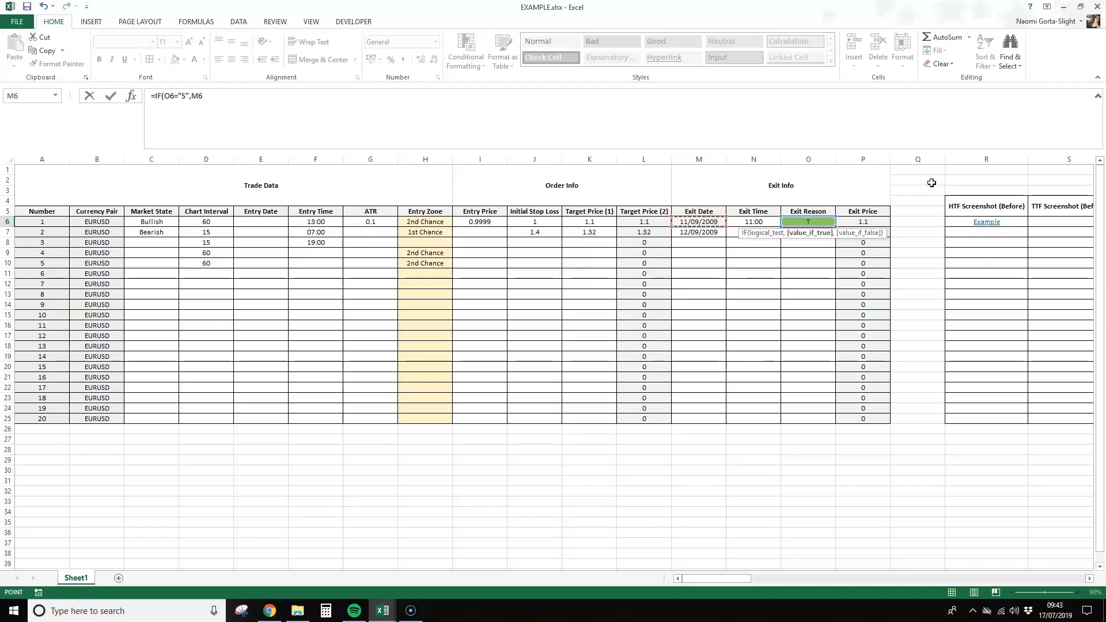
type(",")
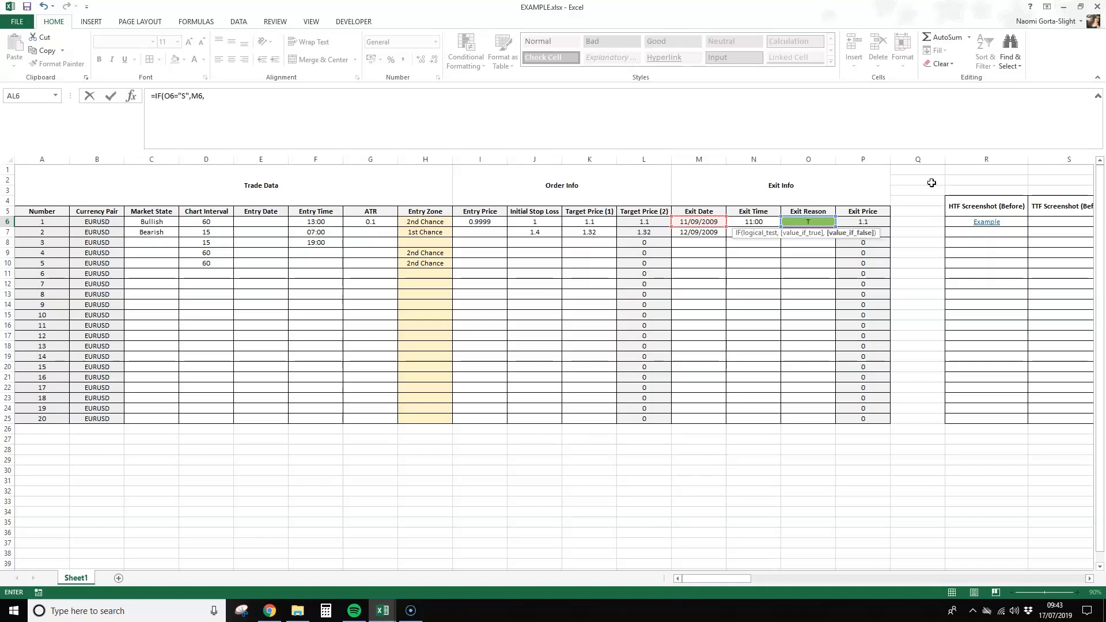
type("\"\"")
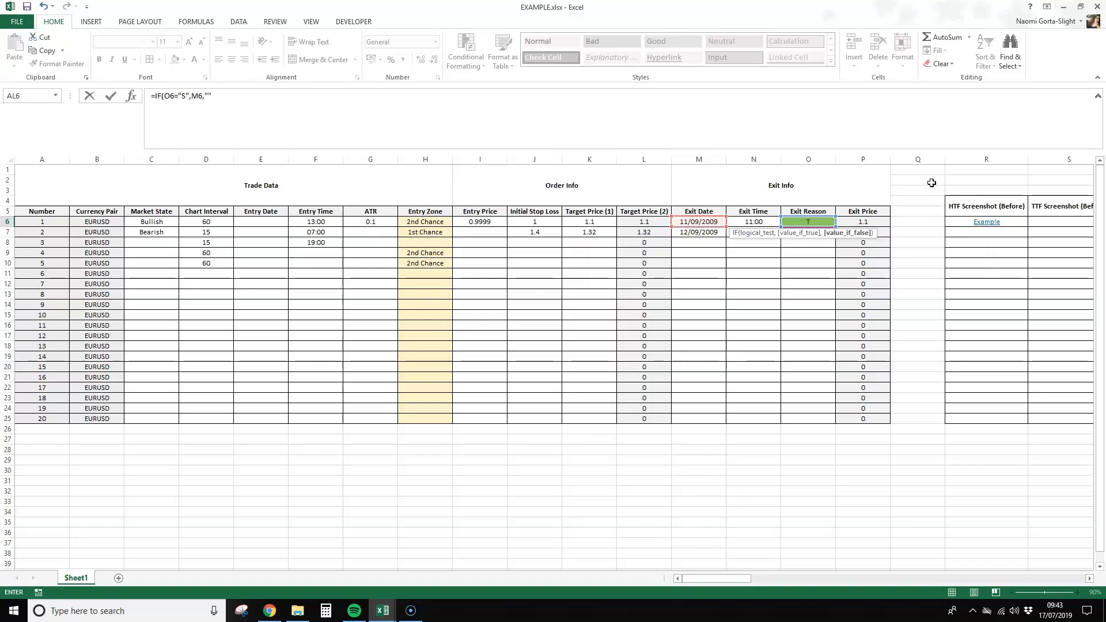
type(")")
key("Return")
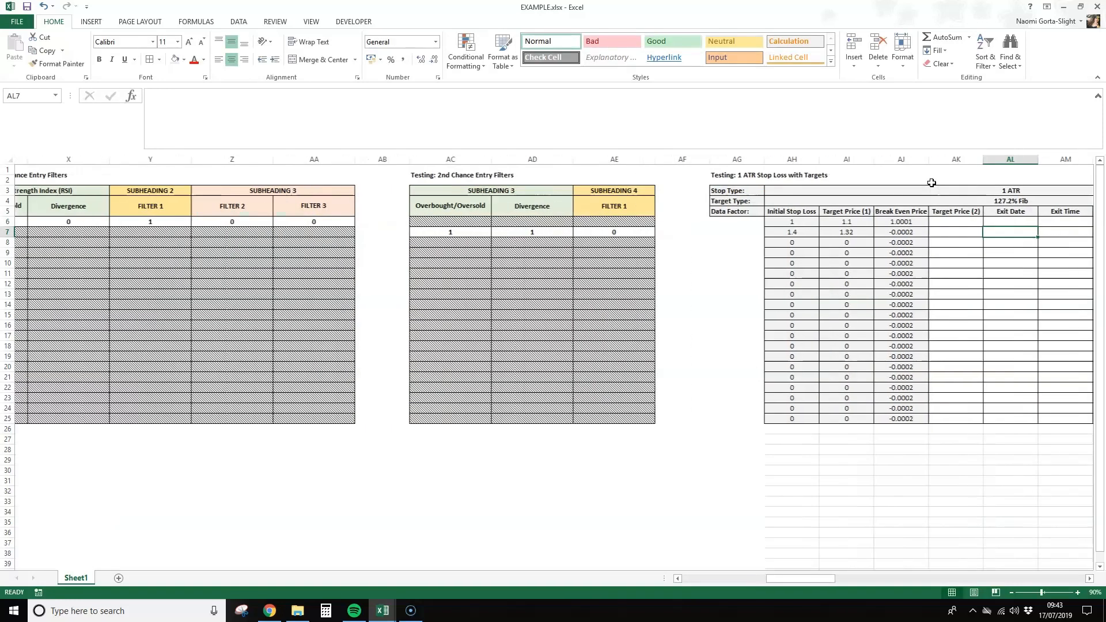
Step: Fill the Exit Date formula from AL6 down to AL25 and format the cells as Short Date
key("Up")
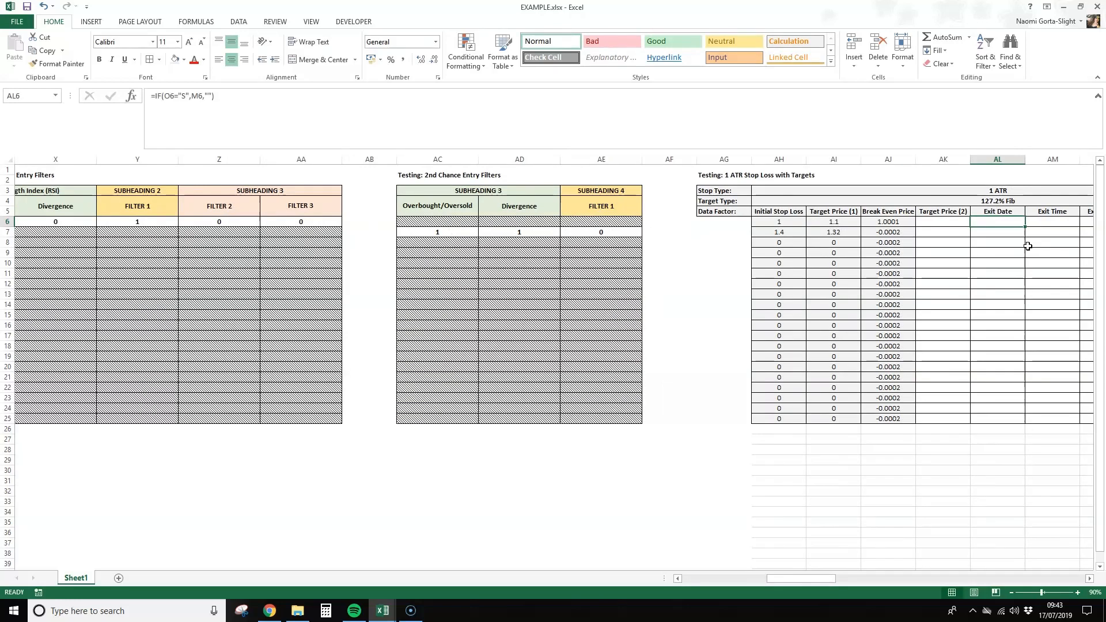
double_click(1026, 227)
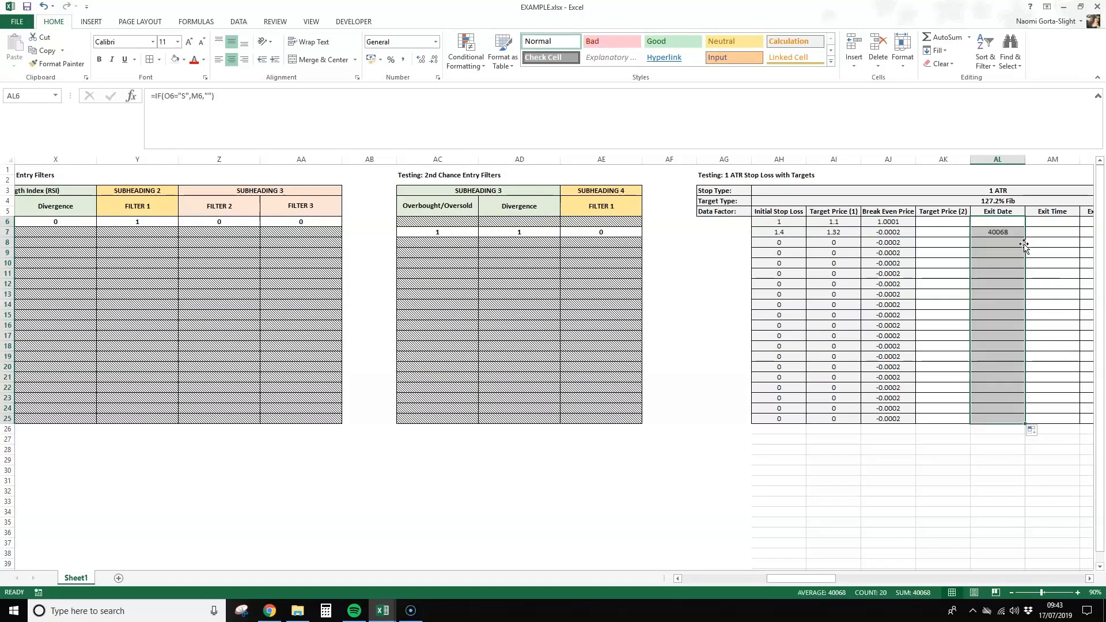
left_click(436, 41)
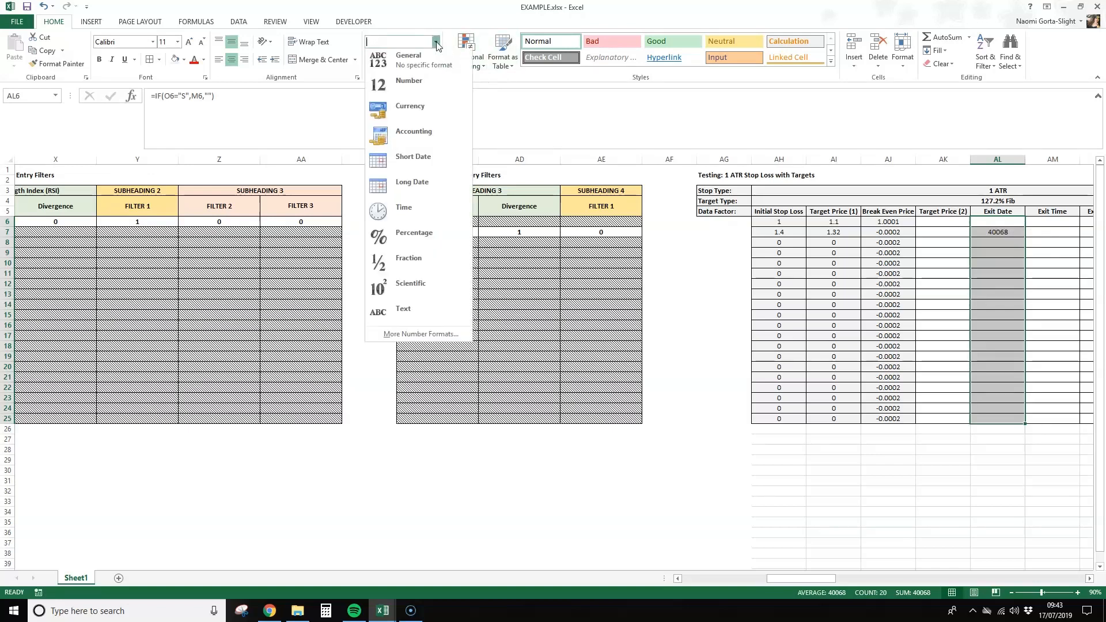
left_click(435, 157)
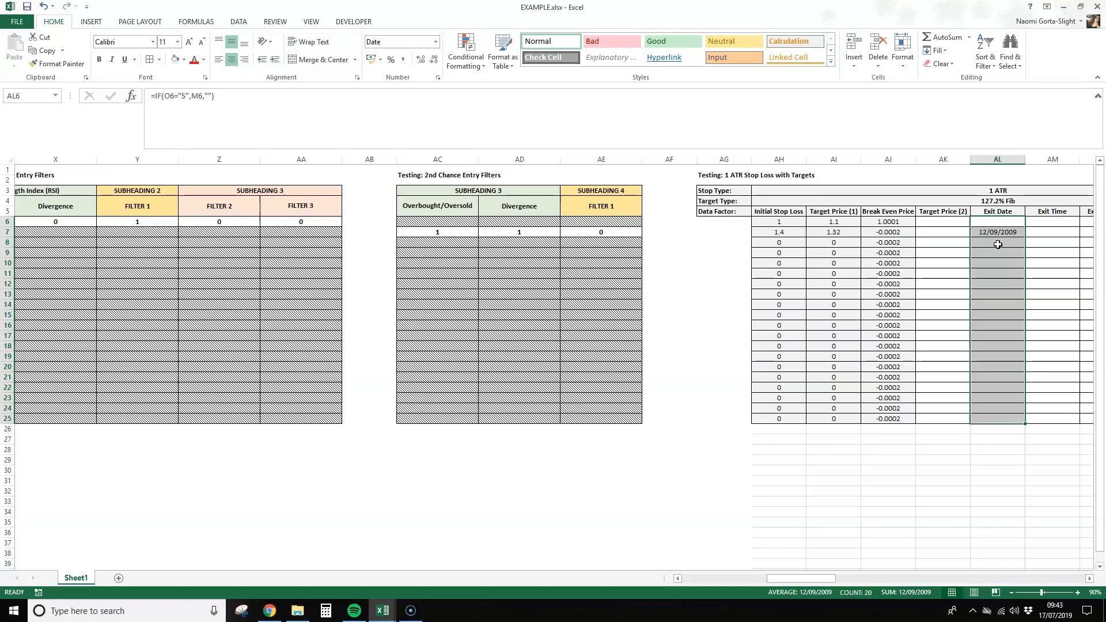
Step: Shade the Exit Date cells AL6 to AL25 with a light gold fill
left_click(184, 60)
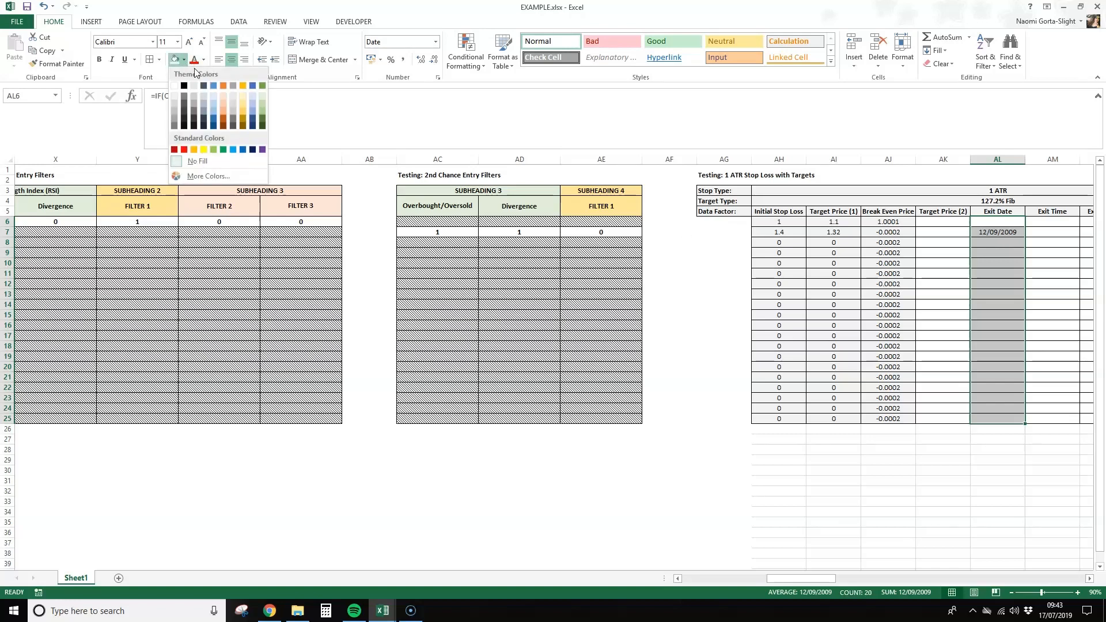
left_click(243, 101)
left_click(943, 353)
left_click(1009, 229)
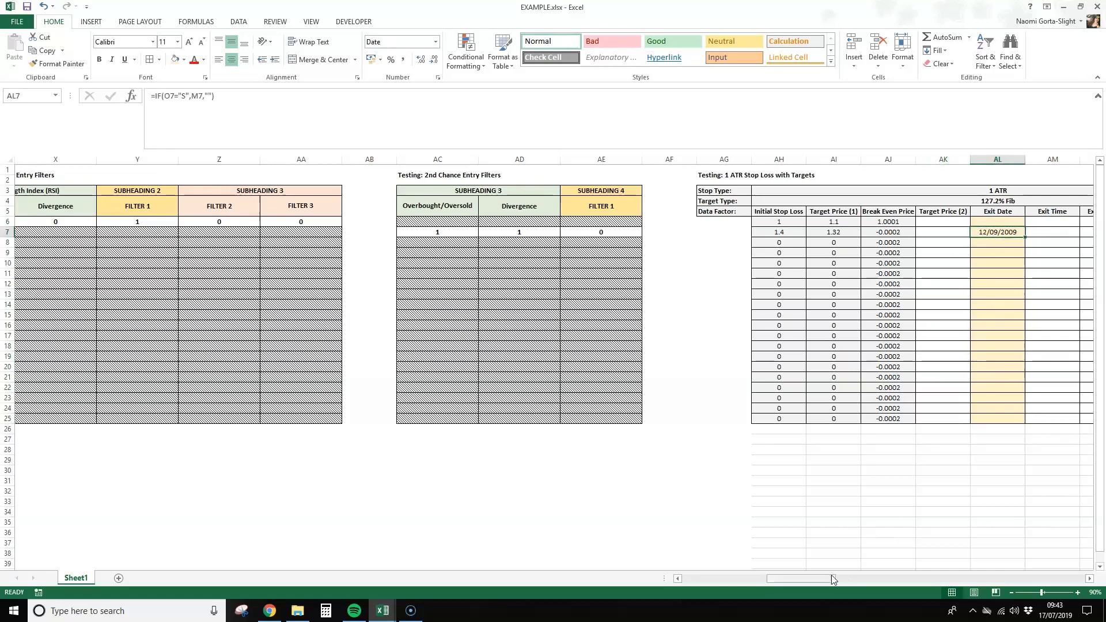
Step: Overwrite the formula in the first trade's Exit Date cell AL6 with the date 12/1/2019
left_click(1003, 223)
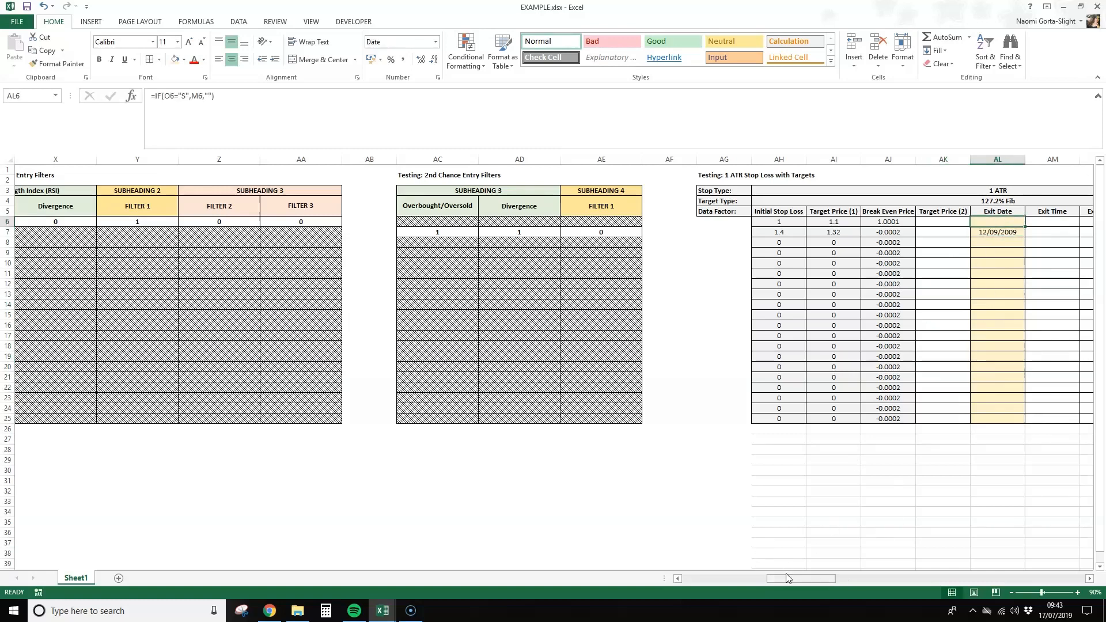
left_click_drag(788, 578, 815, 579)
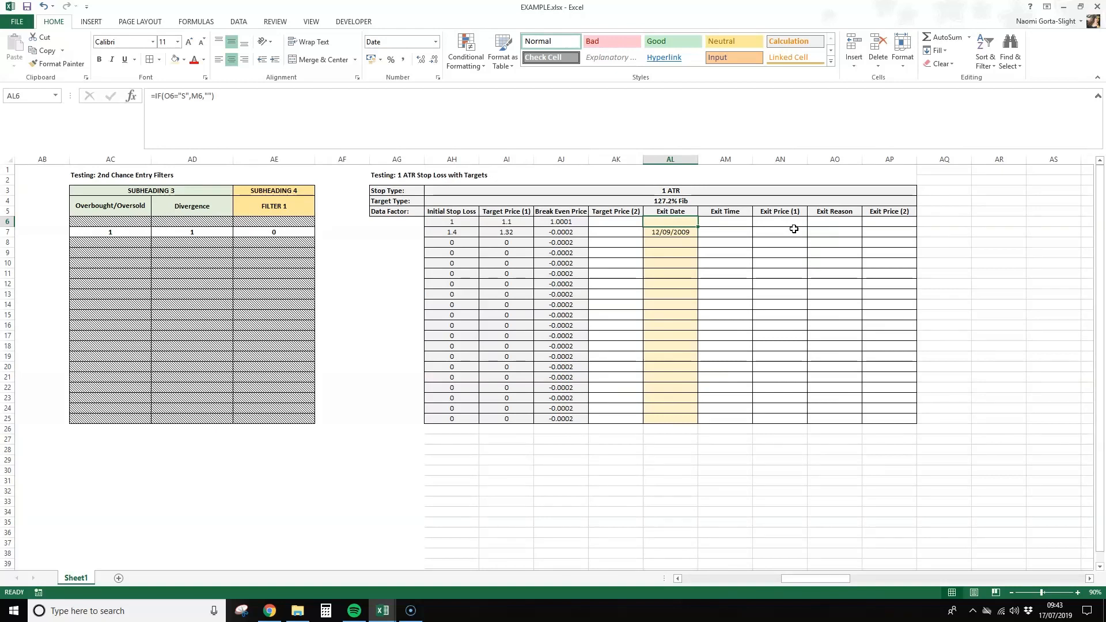
type("12/01/")
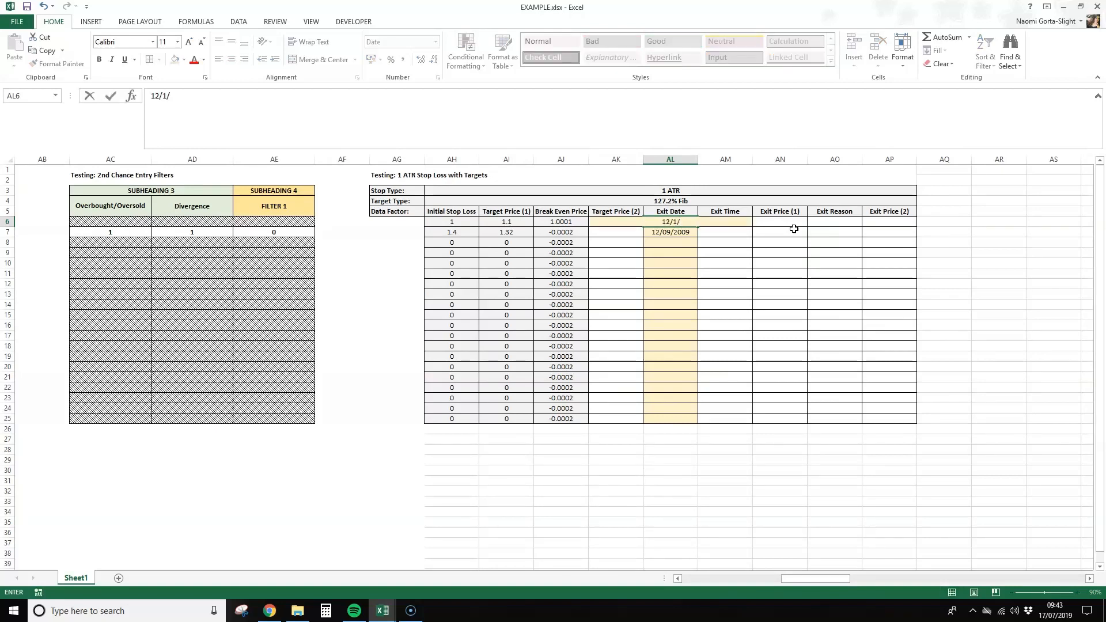
type("2019")
key("Return")
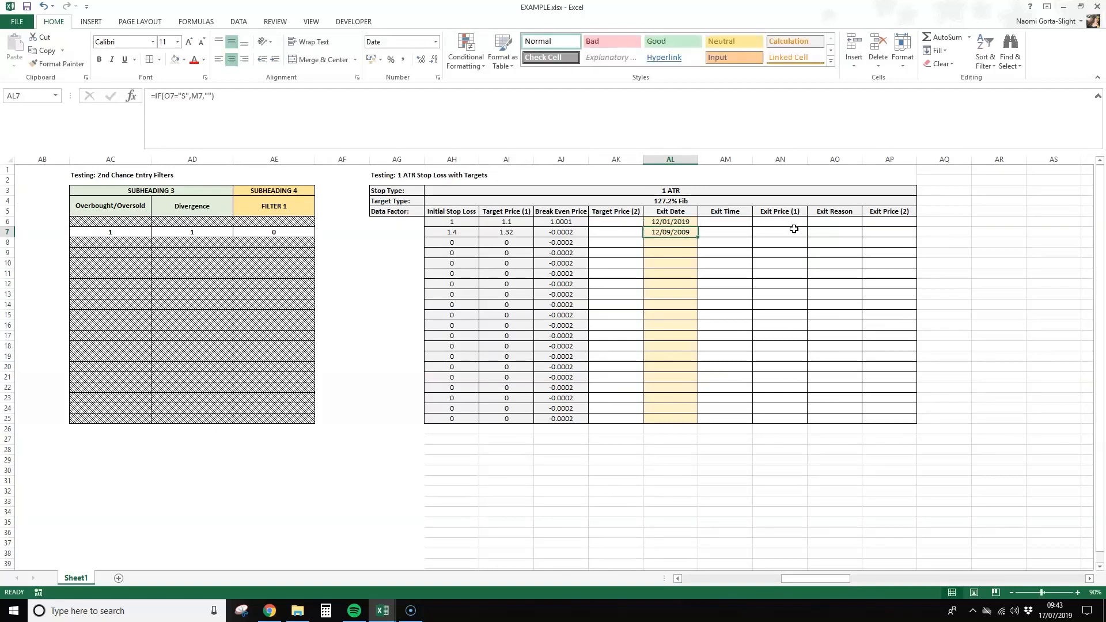
Step: Enter 12/1/2009 as the first trade's Exit Date in cell AL6
key("Up")
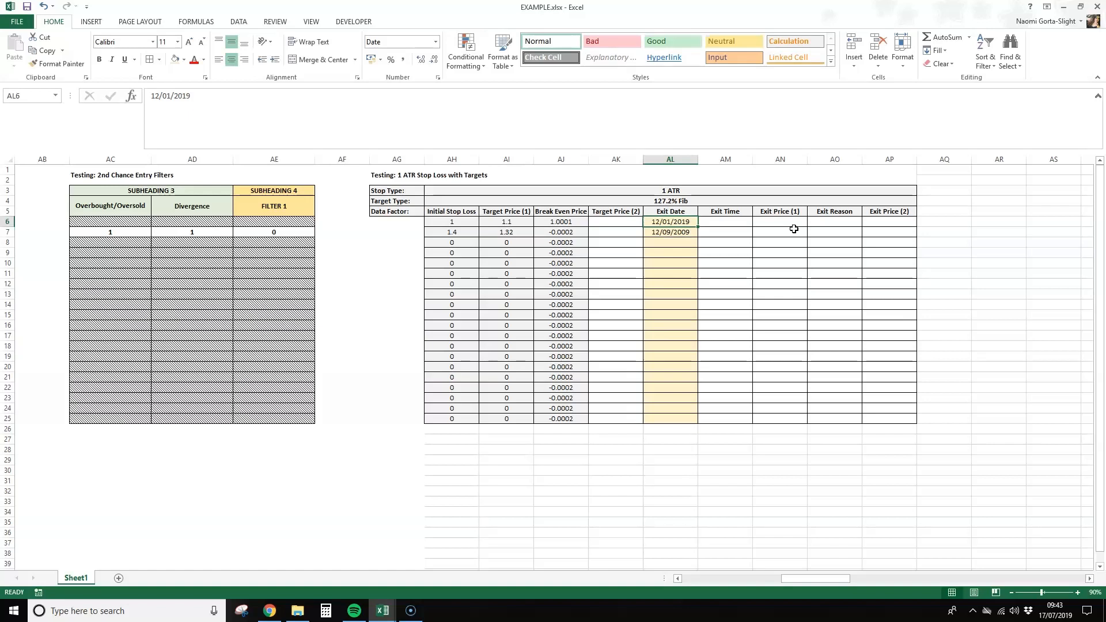
type("12/1/2009")
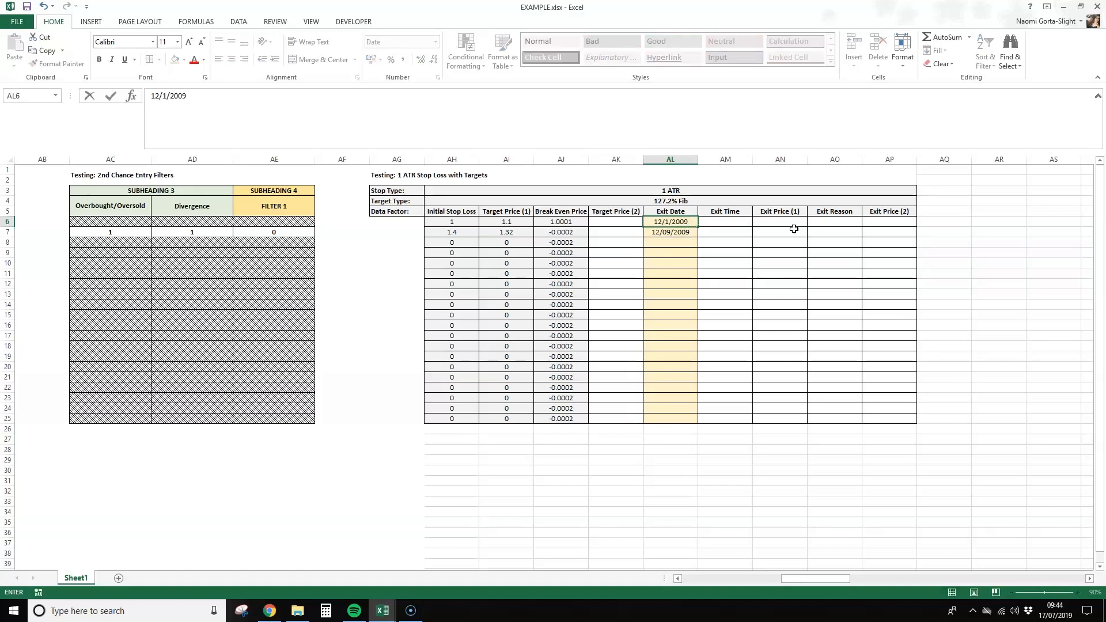
key("Return")
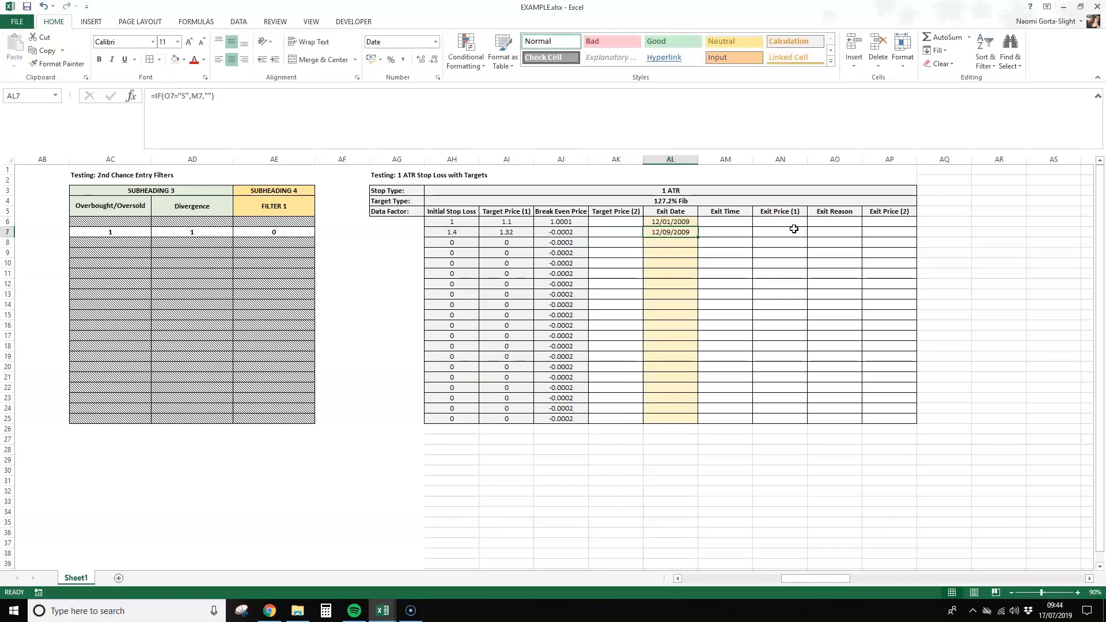
key("Up")
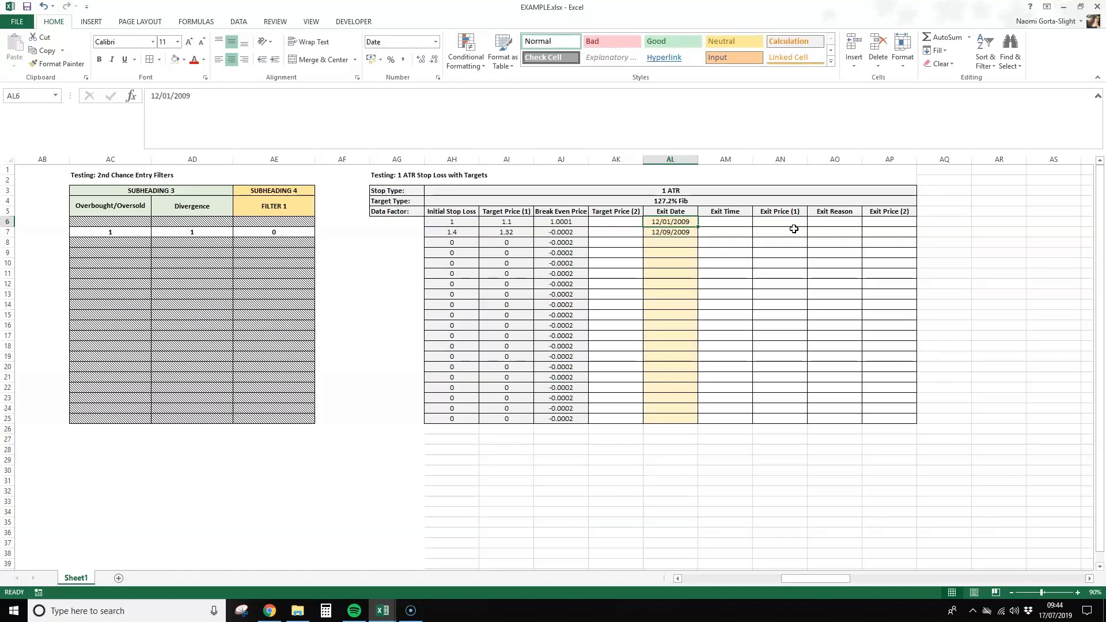
key("Down")
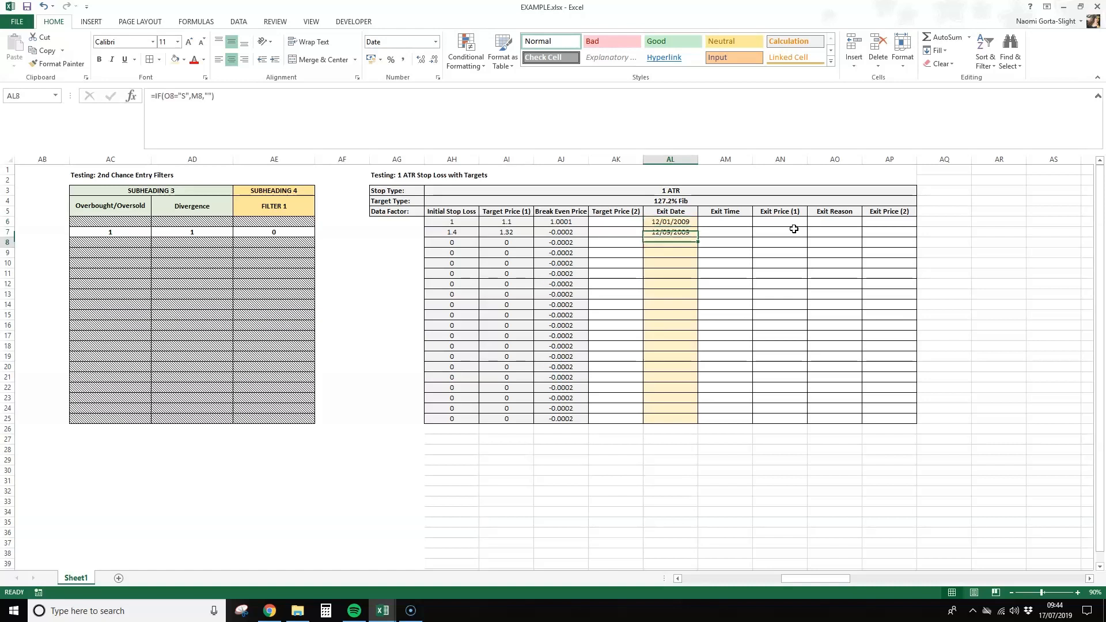
key("Up")
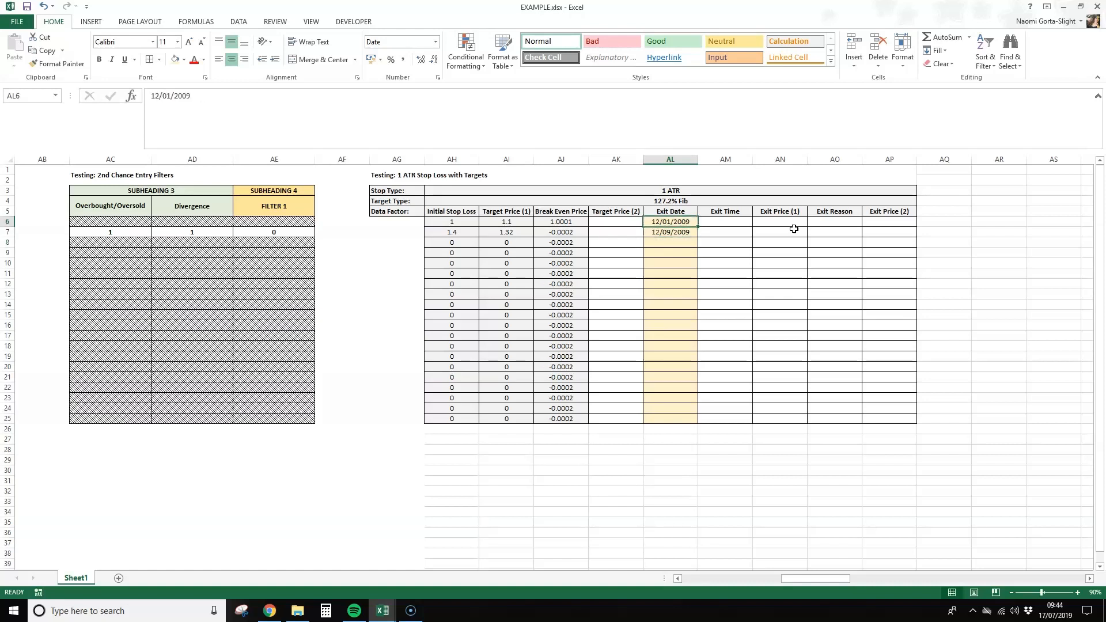
left_click(852, 346)
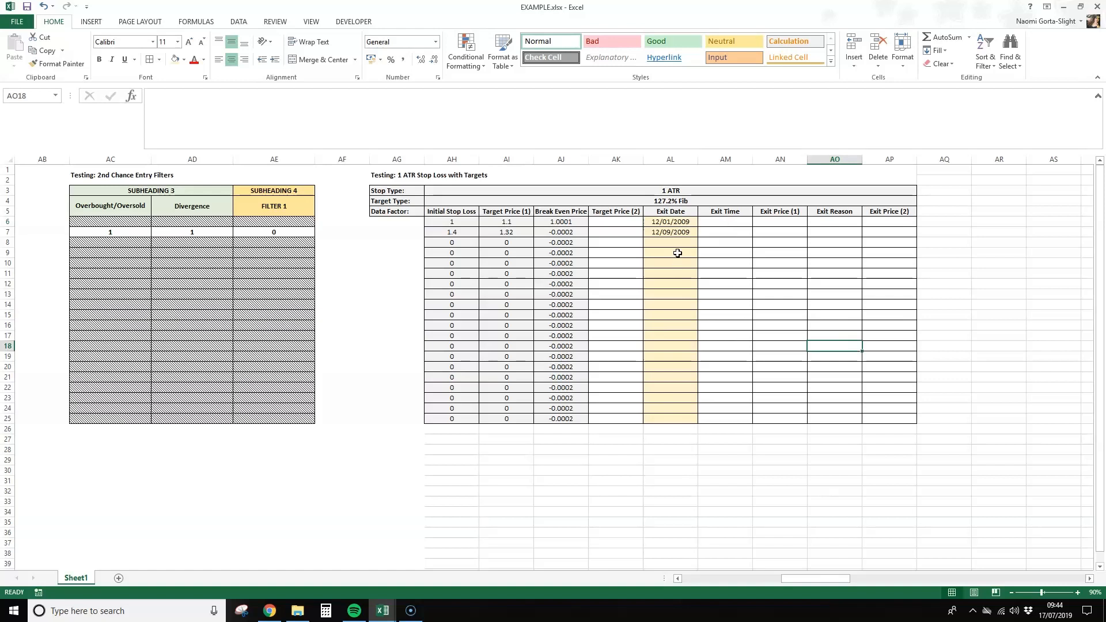
Step: Enter =IF(O6="S",N6,"") in the Exit Time cell AM6 to return the original exit time for stopped-out trades
left_click(735, 224)
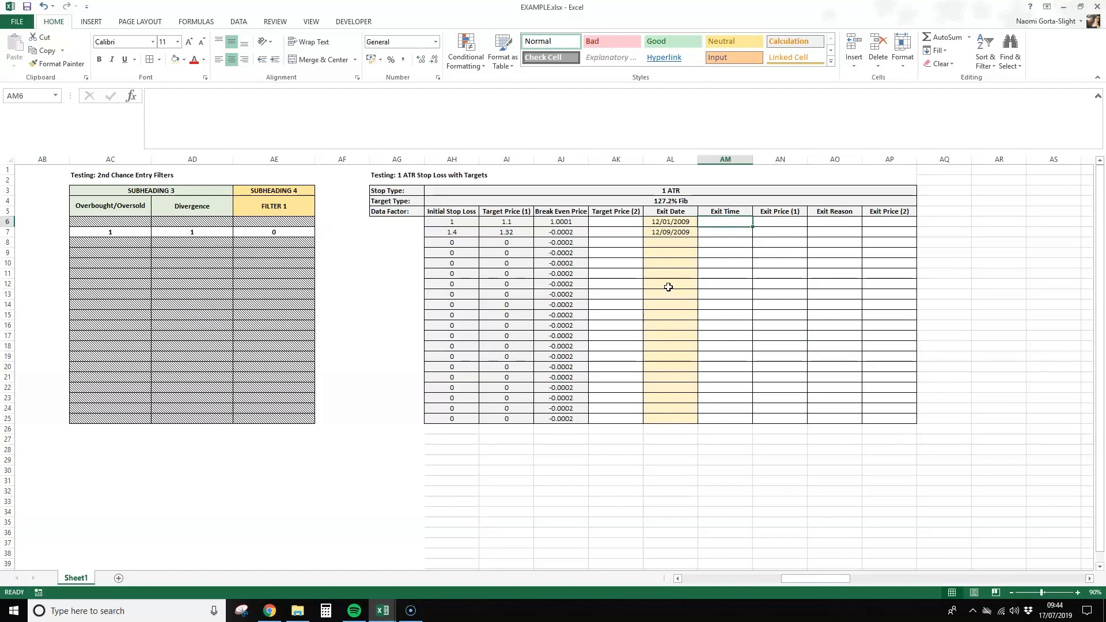
type("=IF(")
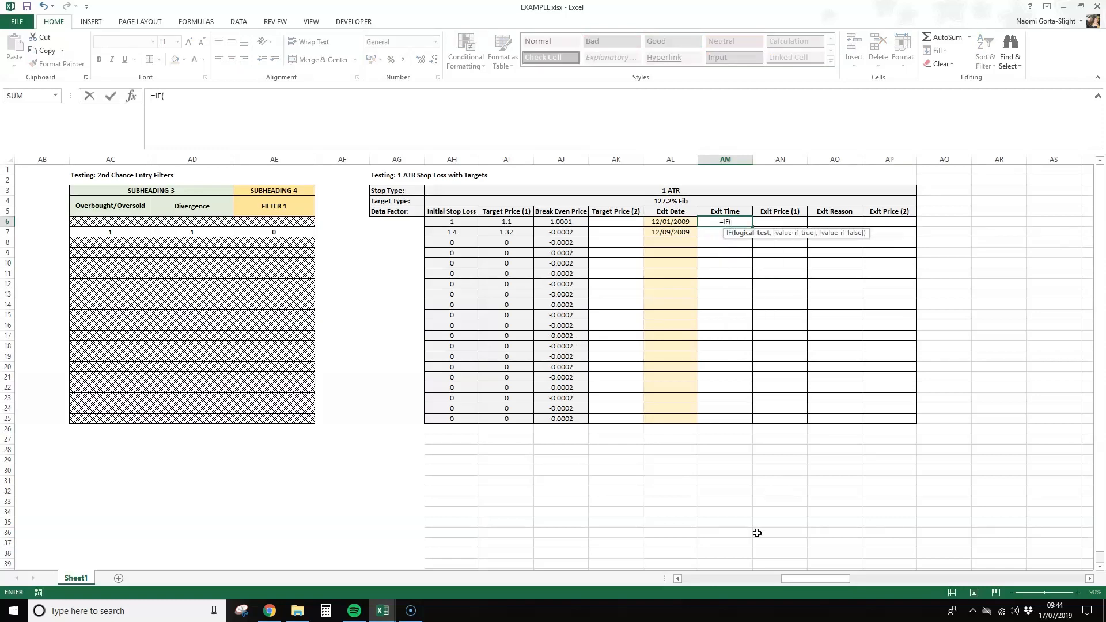
left_click_drag(807, 578, 652, 578)
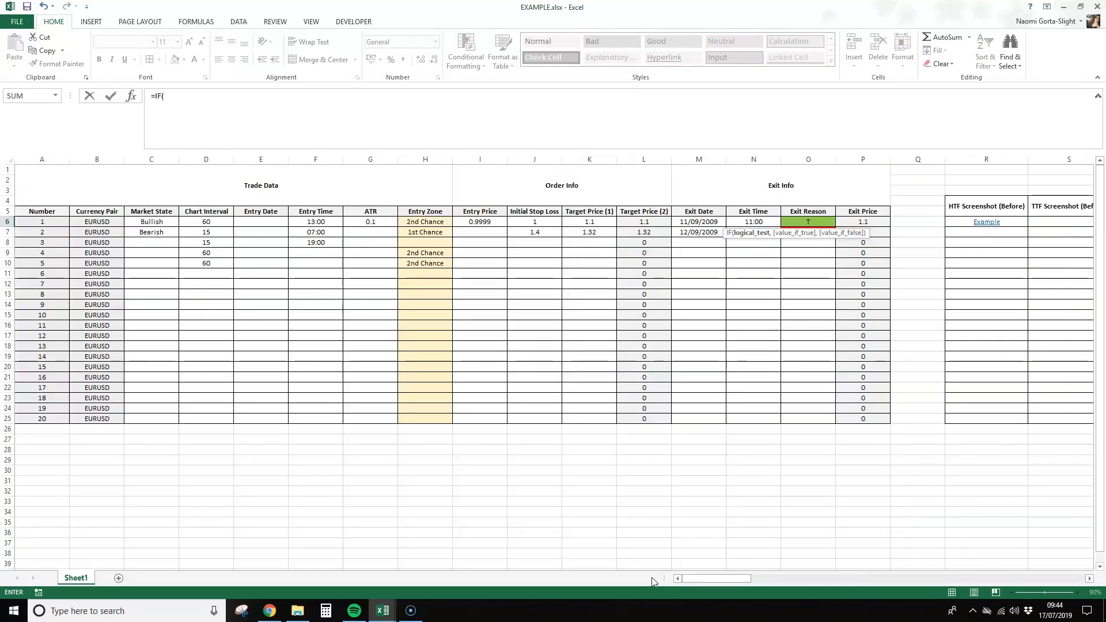
left_click(825, 221)
type("=\"S\"")
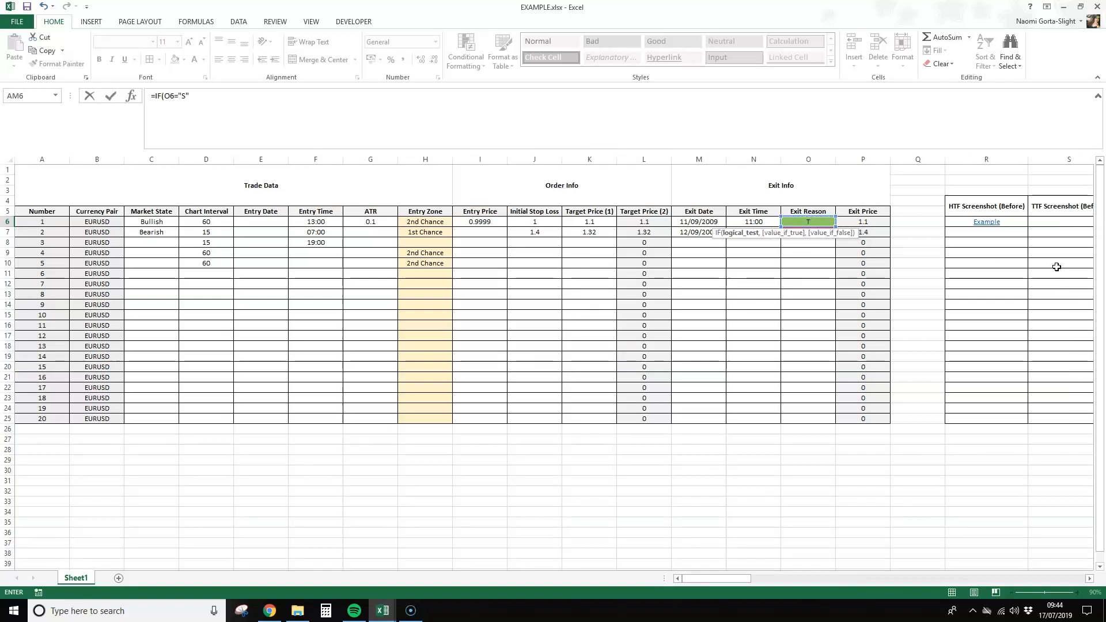
type(",")
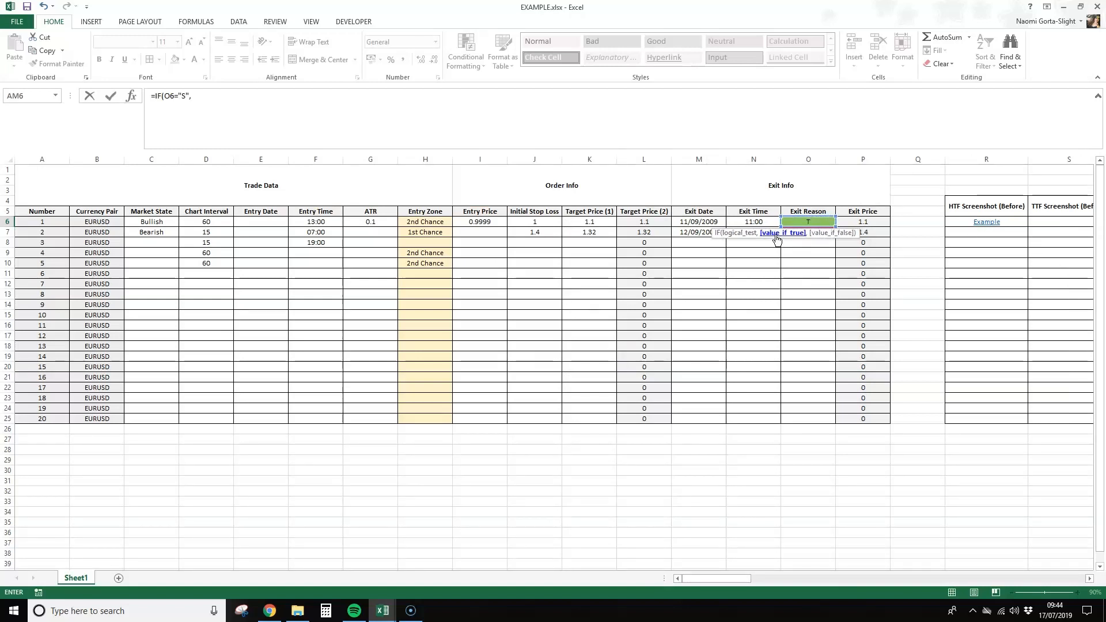
left_click(755, 221)
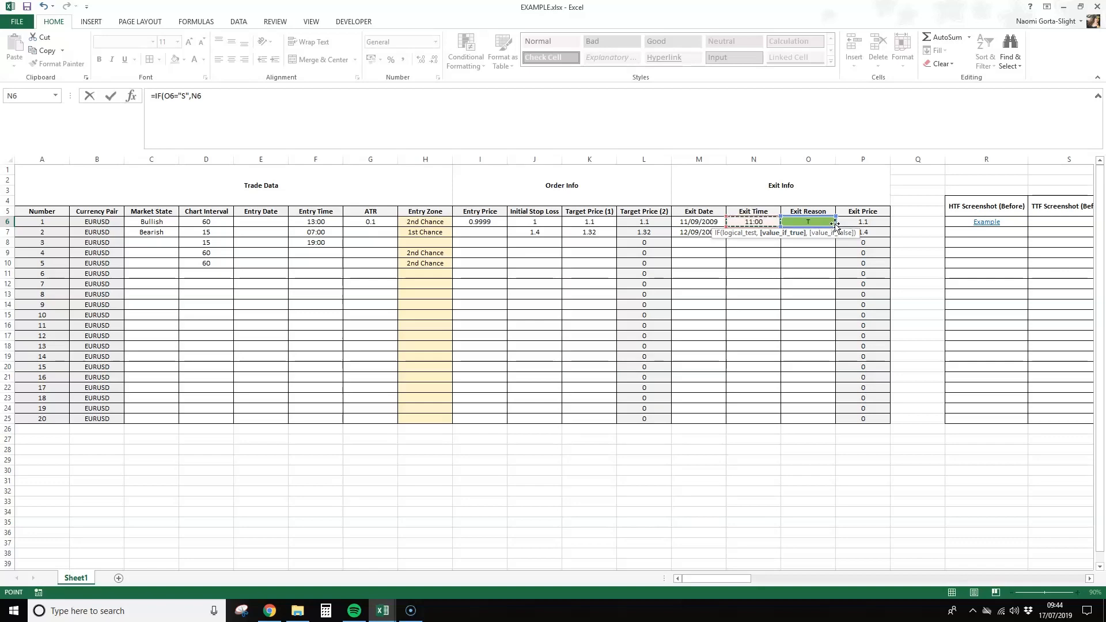
type(",\"\"")
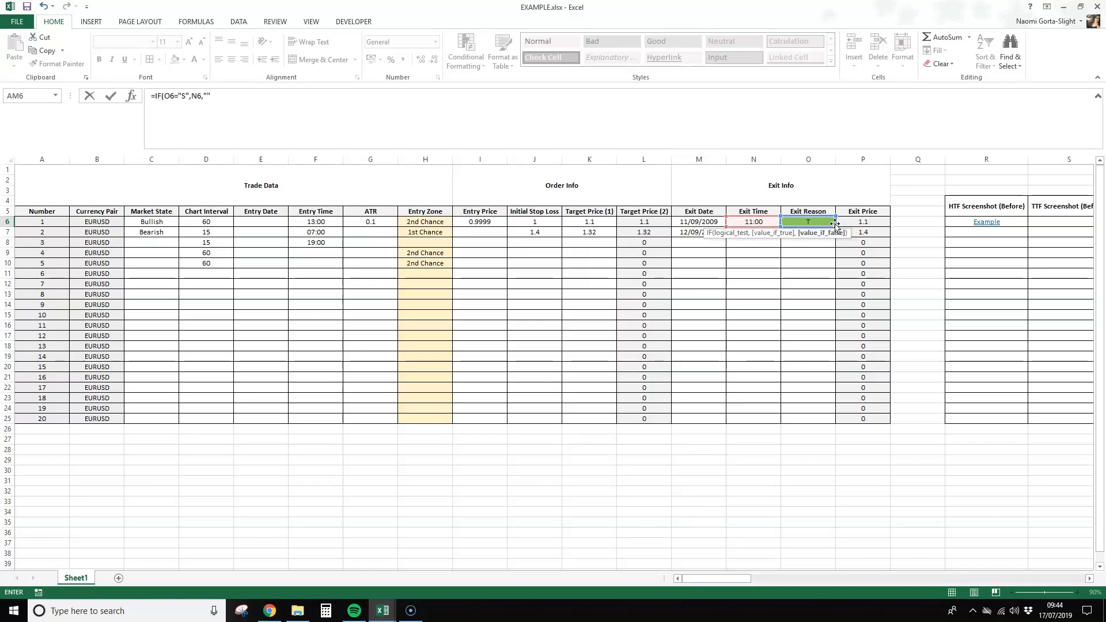
type(")")
key("ctrl+Return")
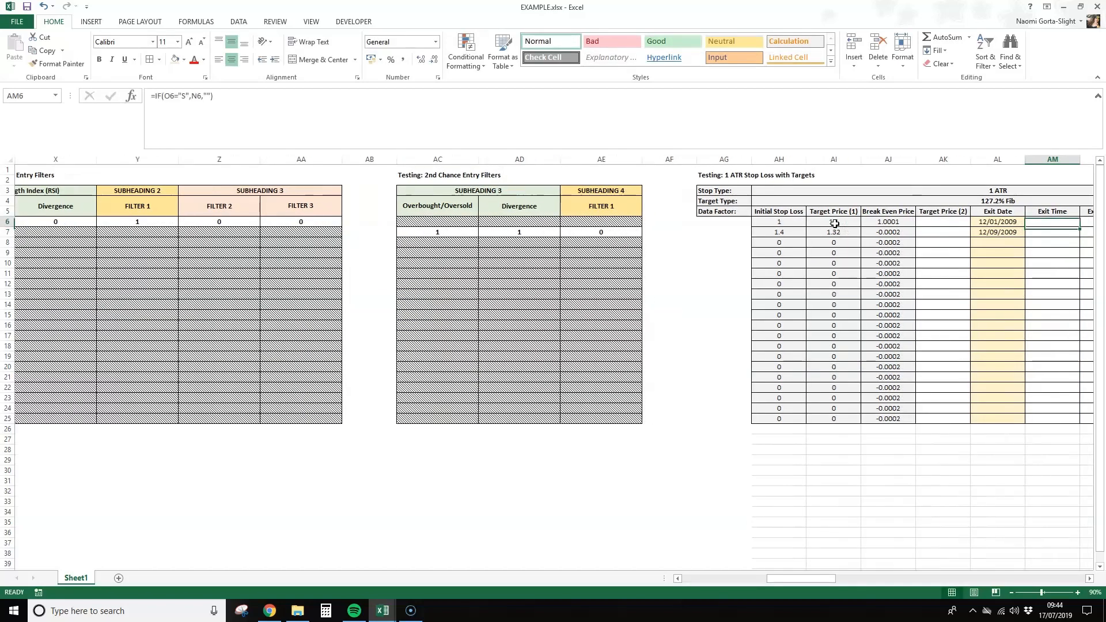
Step: Fill the Exit Time formula from AM6 down to AM25 and format the cells as Time
double_click(1082, 227)
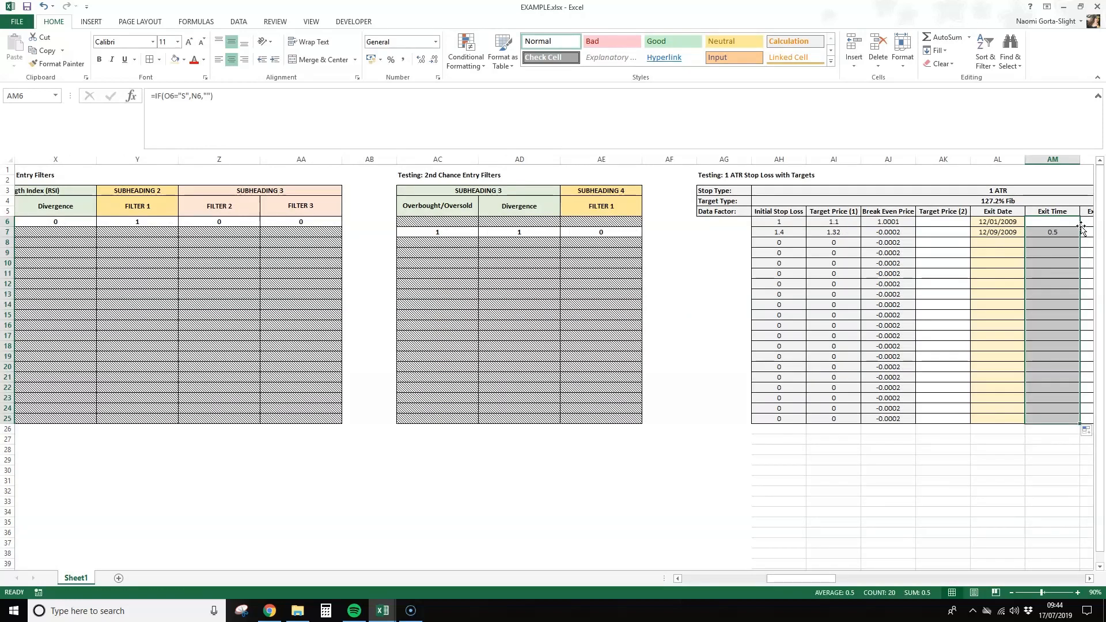
left_click(1045, 231)
left_click_drag(1068, 220, 1057, 418)
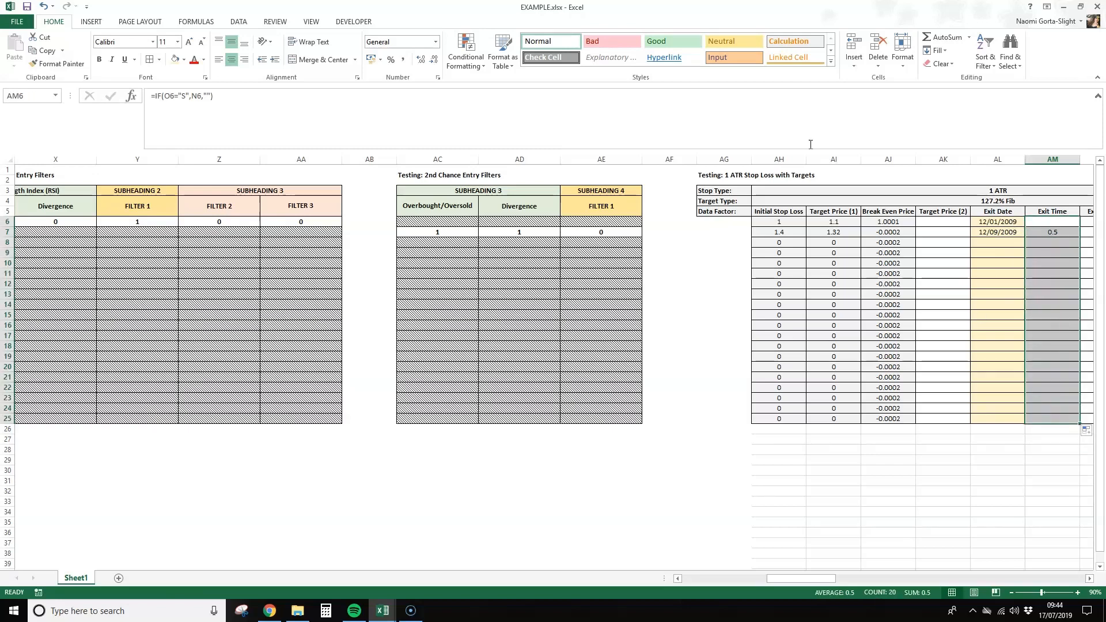
left_click(436, 41)
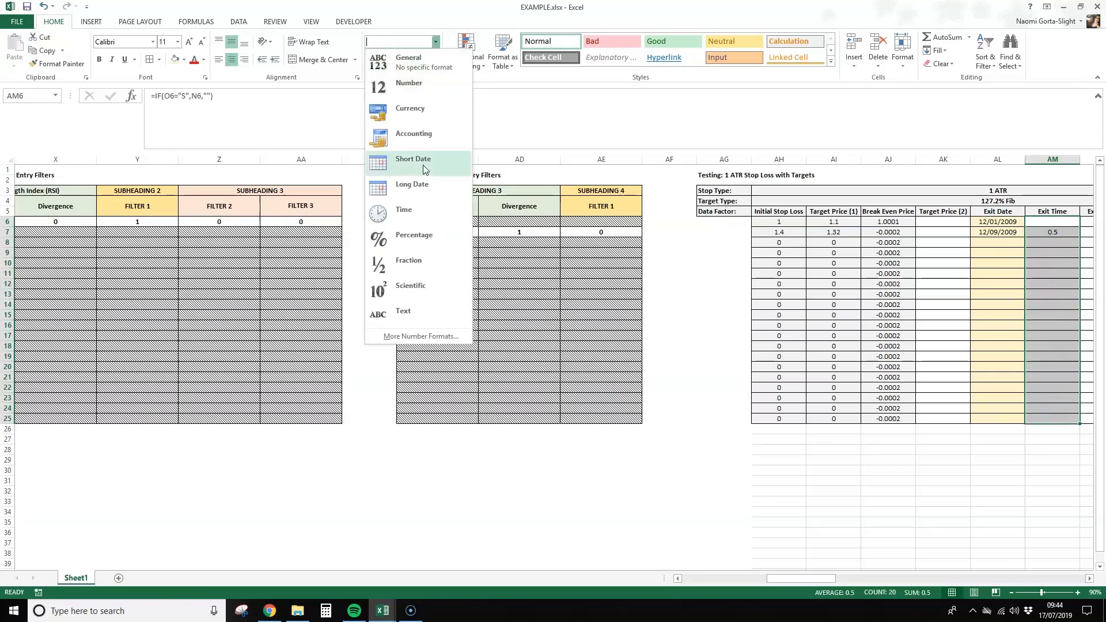
left_click(424, 213)
left_click(997, 460)
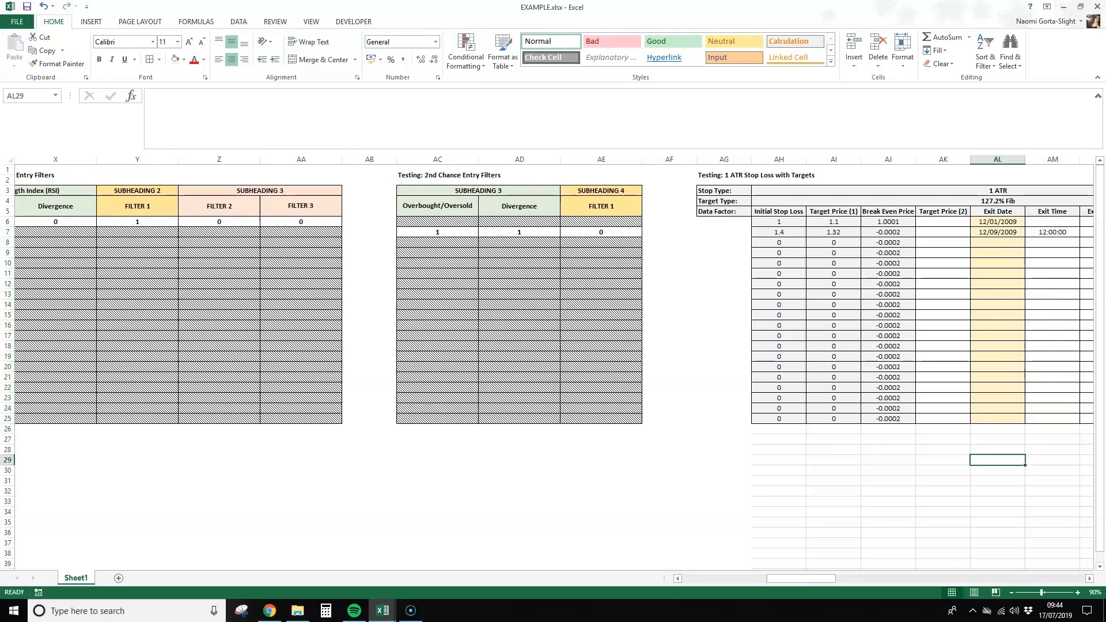
Step: Shade the Exit Time cells AM6 to AM25 with the same light gold fill as the Exit Date column
left_click_drag(776, 578, 795, 579)
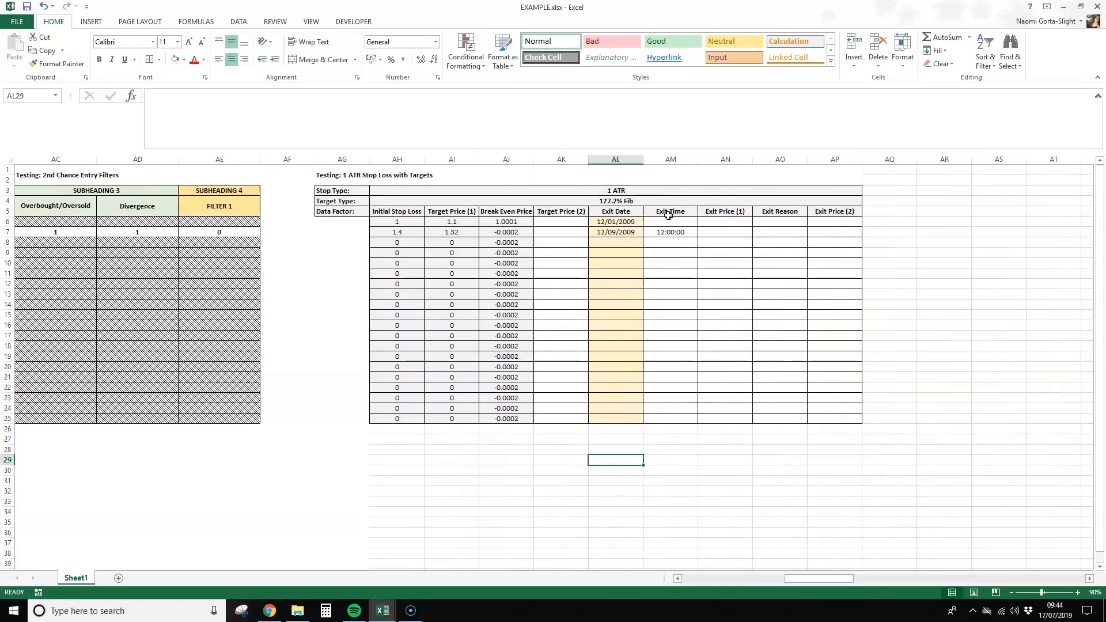
left_click_drag(672, 221, 670, 419)
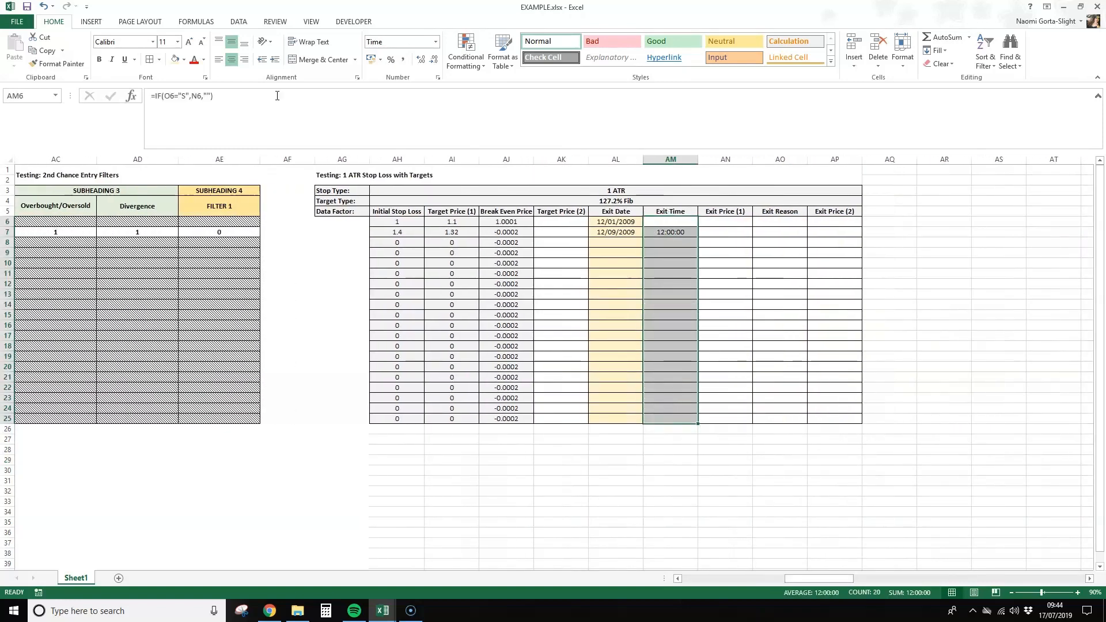
left_click(175, 59)
left_click(894, 356)
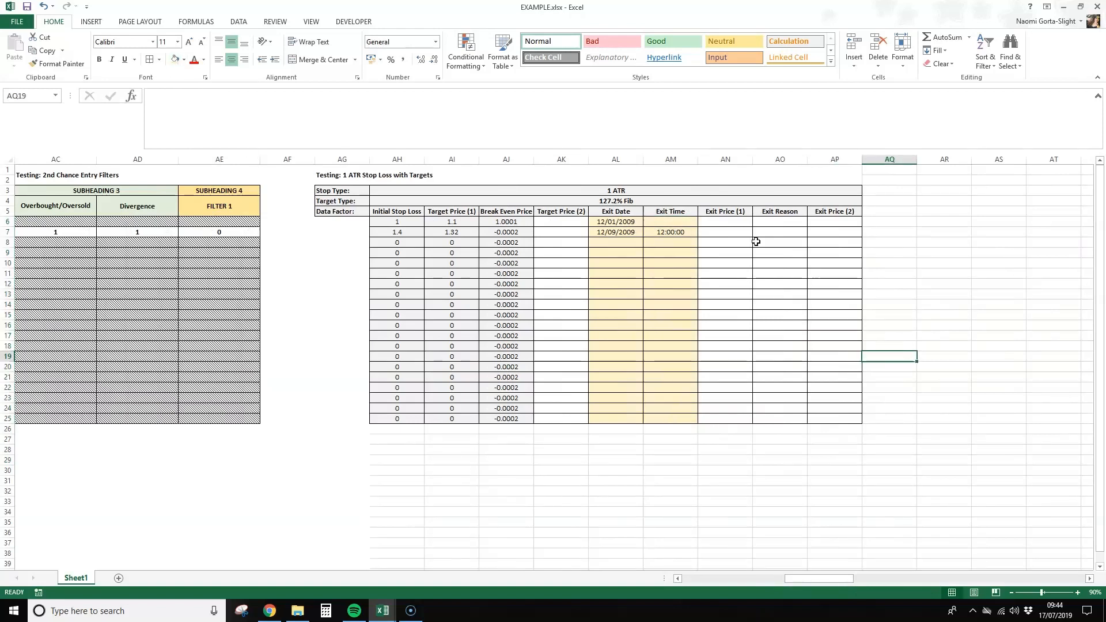
Step: Link the Exit Price (1) cell AN6 to the original exit price with =P6 and fill the formula down to AN25
left_click(733, 223)
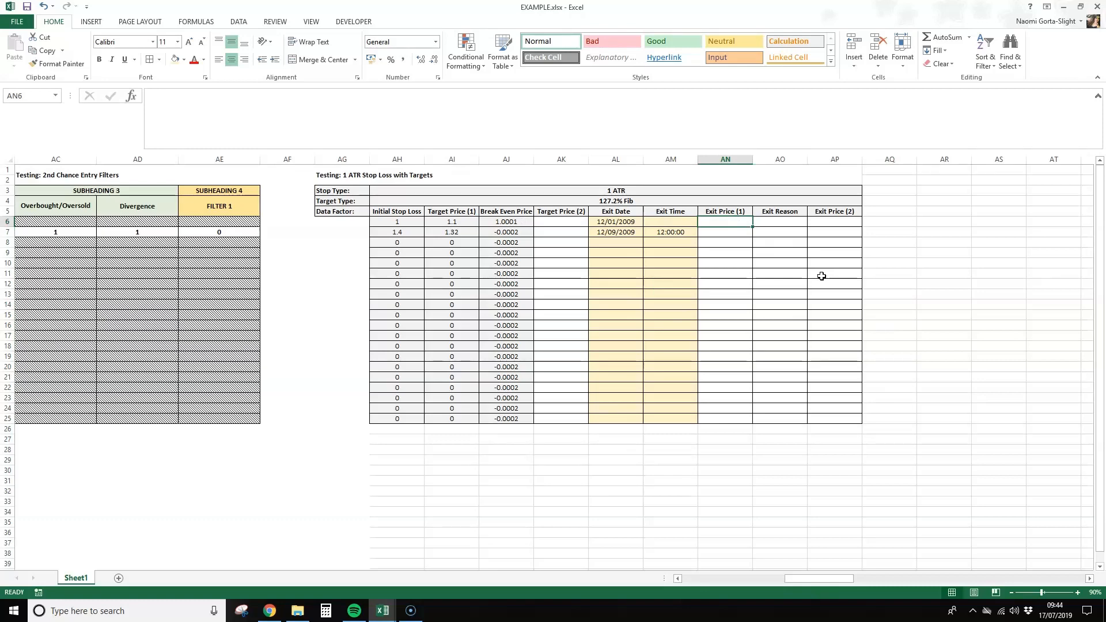
type("=")
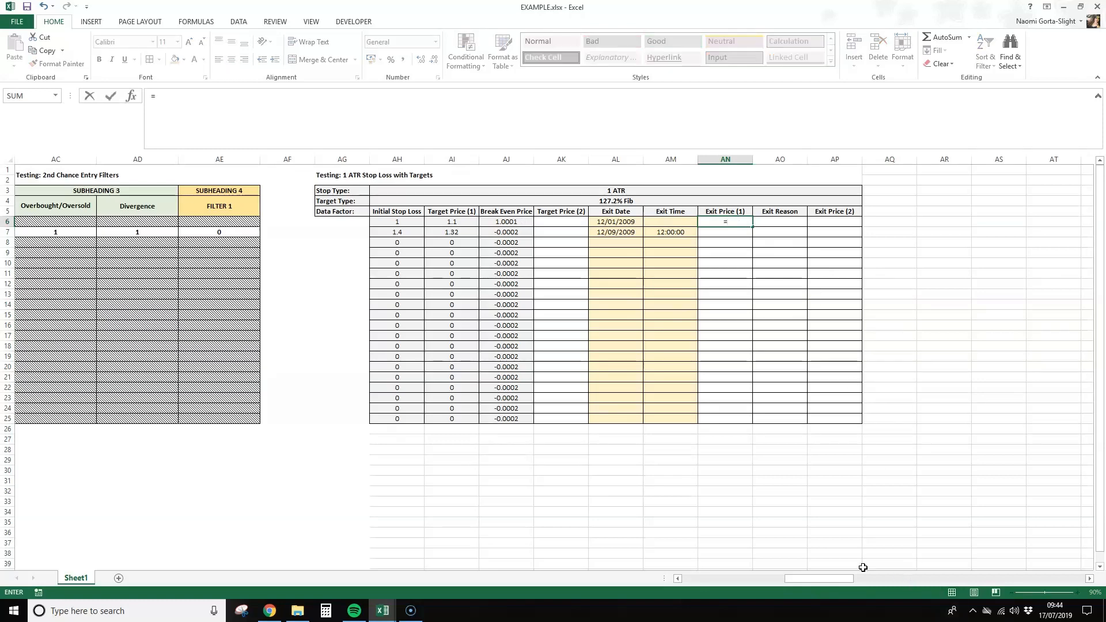
left_click_drag(837, 579, 734, 579)
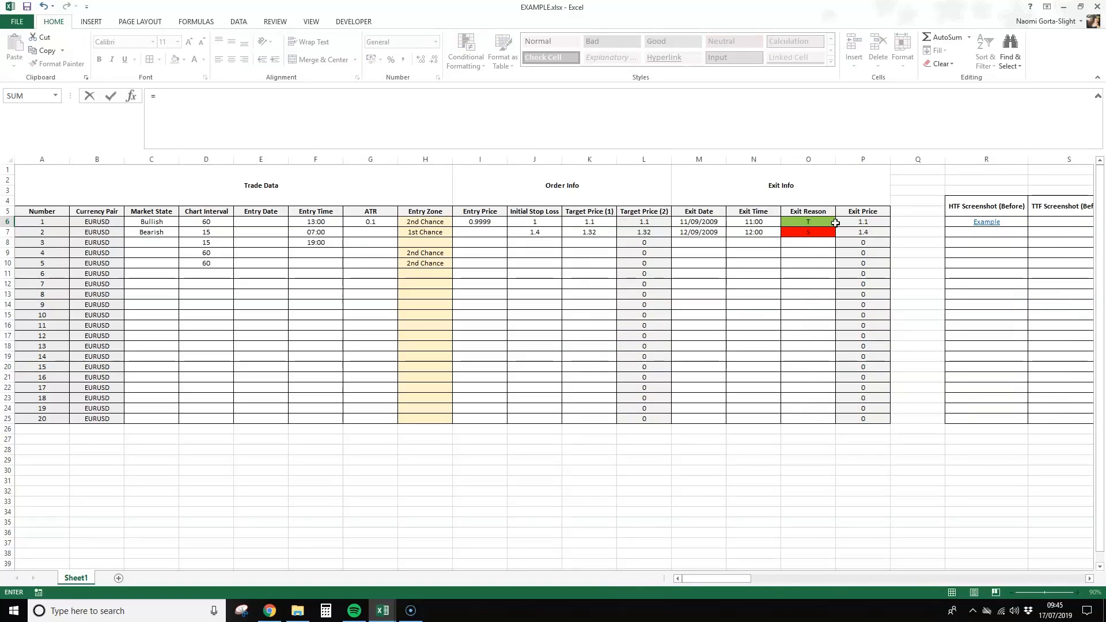
left_click(871, 222)
key("Return")
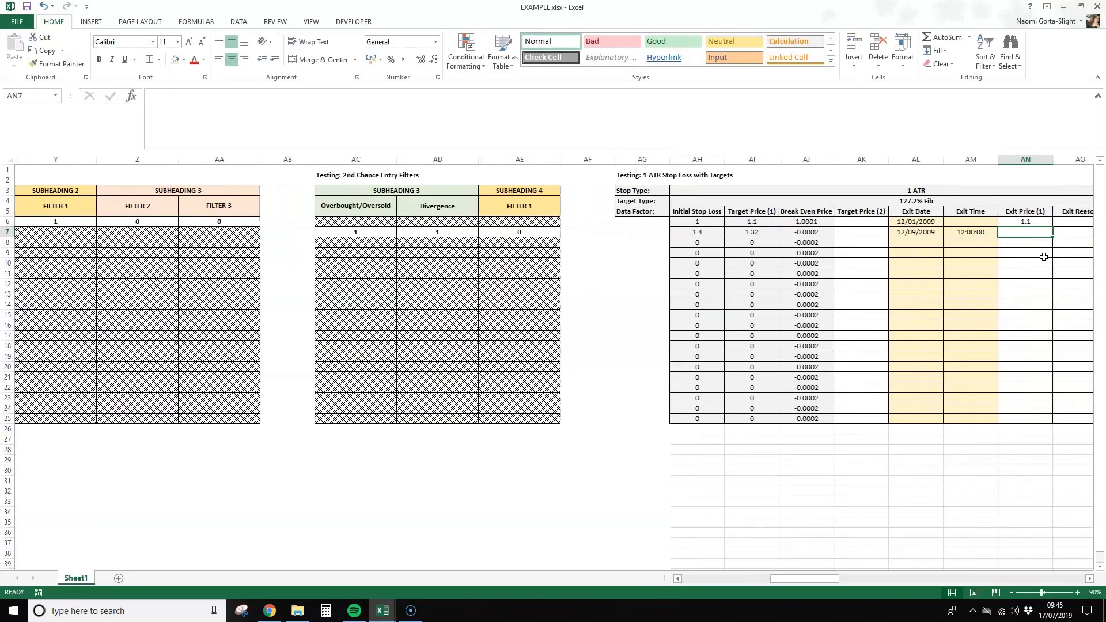
left_click(1037, 222)
double_click(1054, 227)
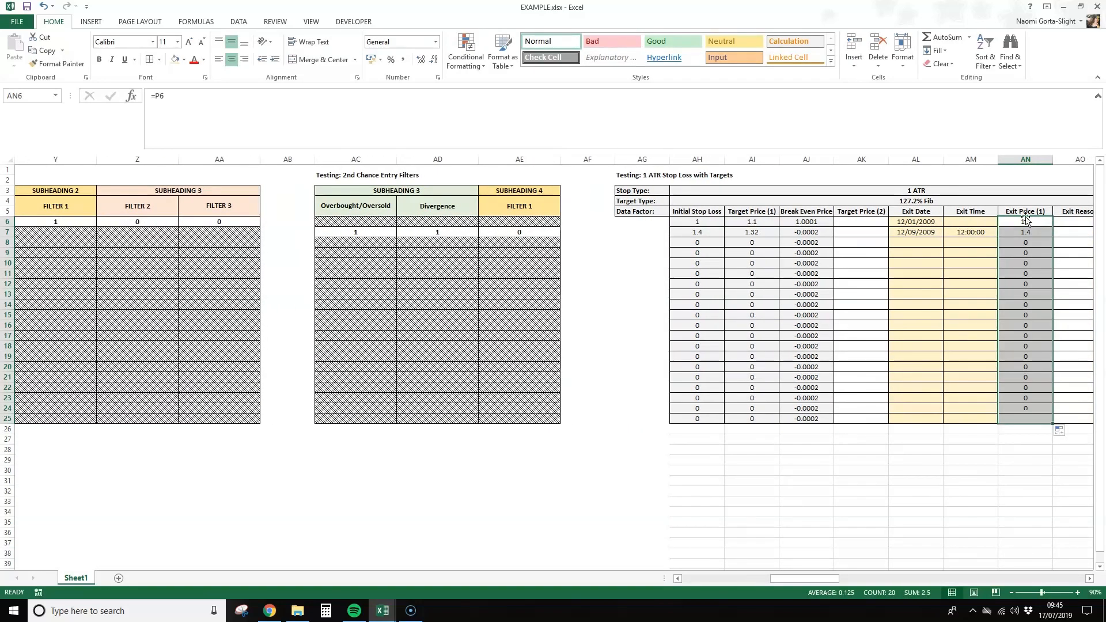
Step: Shade the Exit Price (1) cells AN6 to AN25 with a light grey fill
left_click(184, 59)
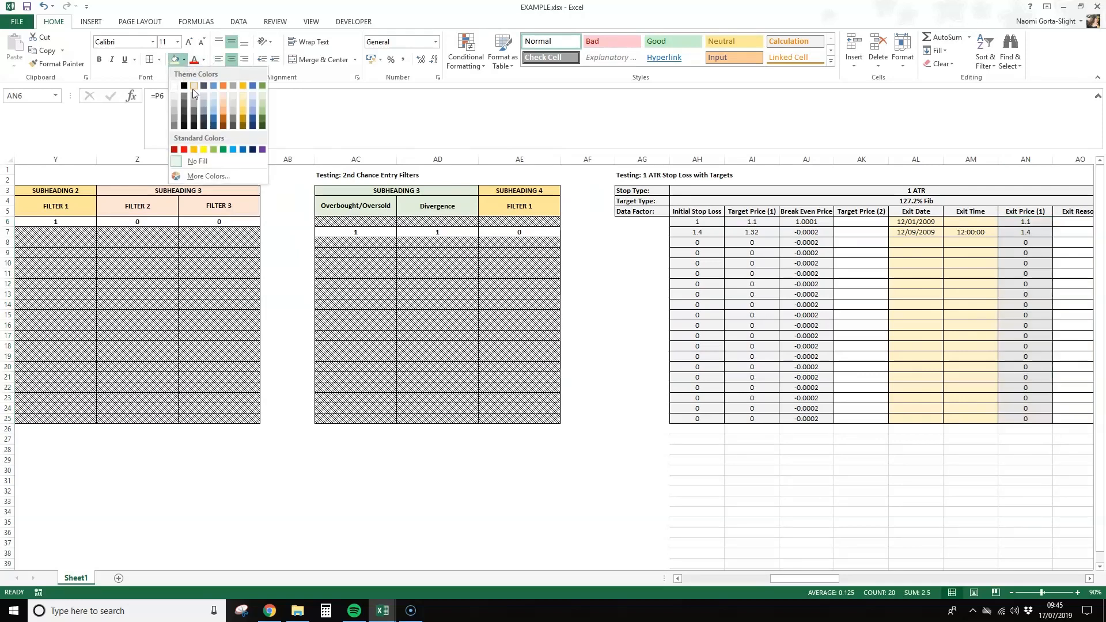
left_click(177, 99)
left_click_drag(823, 578, 834, 577)
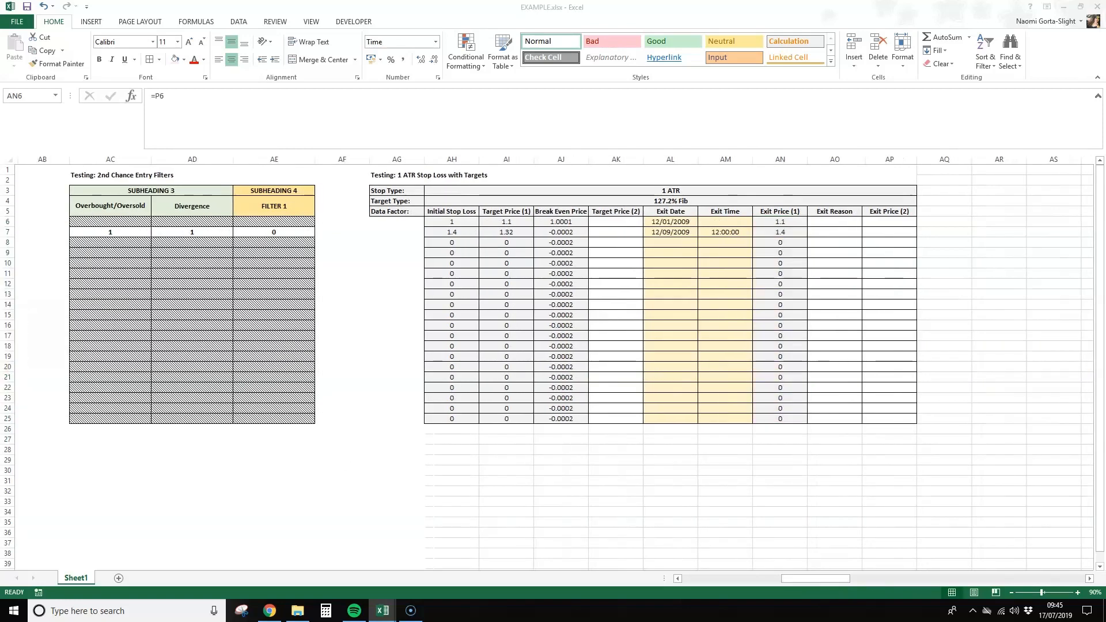
Step: Enter =IF(O6="S","Initial Stop Loss", "") in Exit Reason cell AO6 and fill it down to AO25
left_click(848, 225)
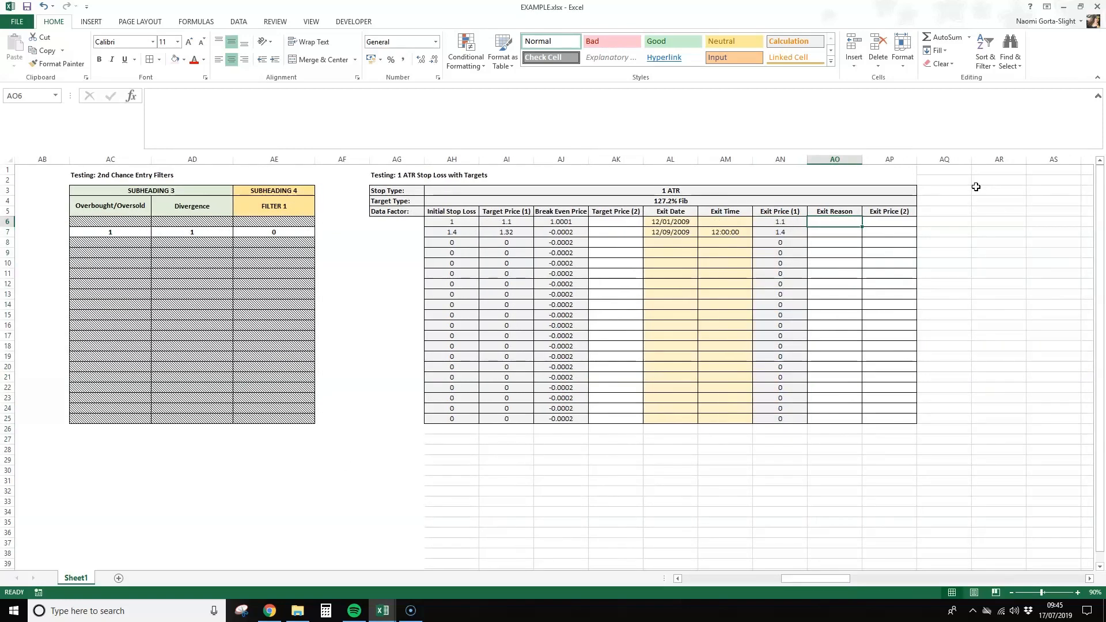
type("=IF(")
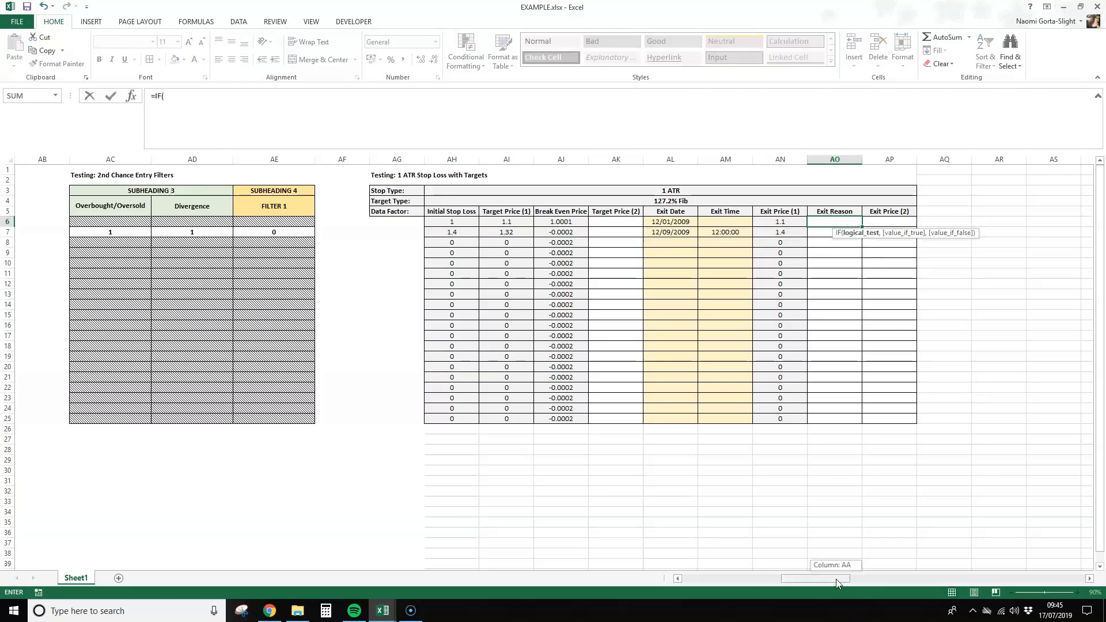
left_click_drag(836, 580, 667, 583)
left_click(808, 222)
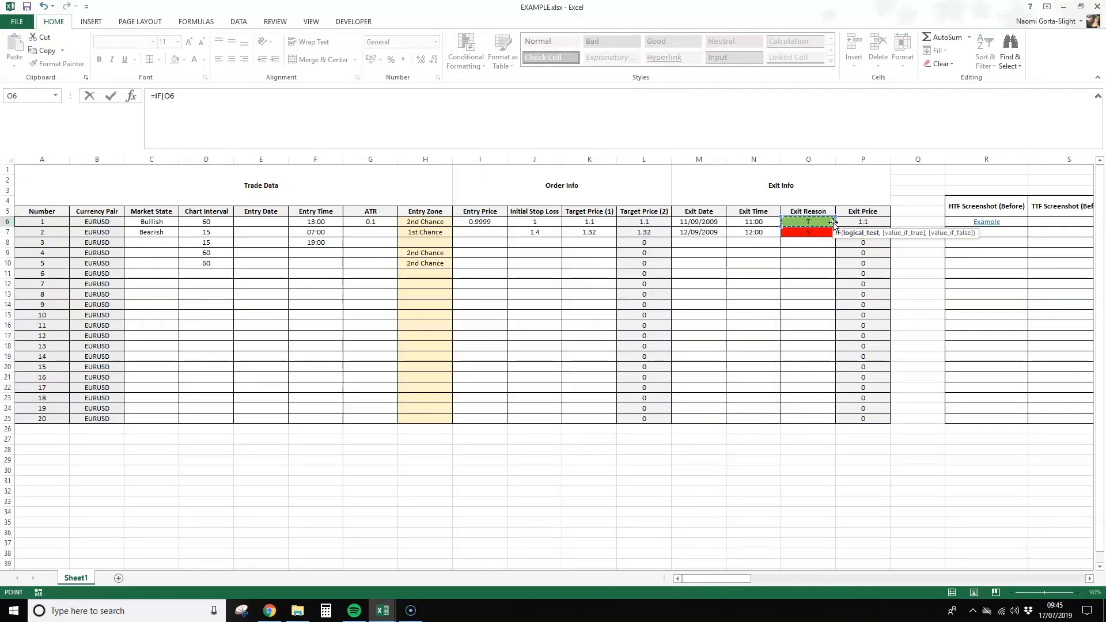
type("=")
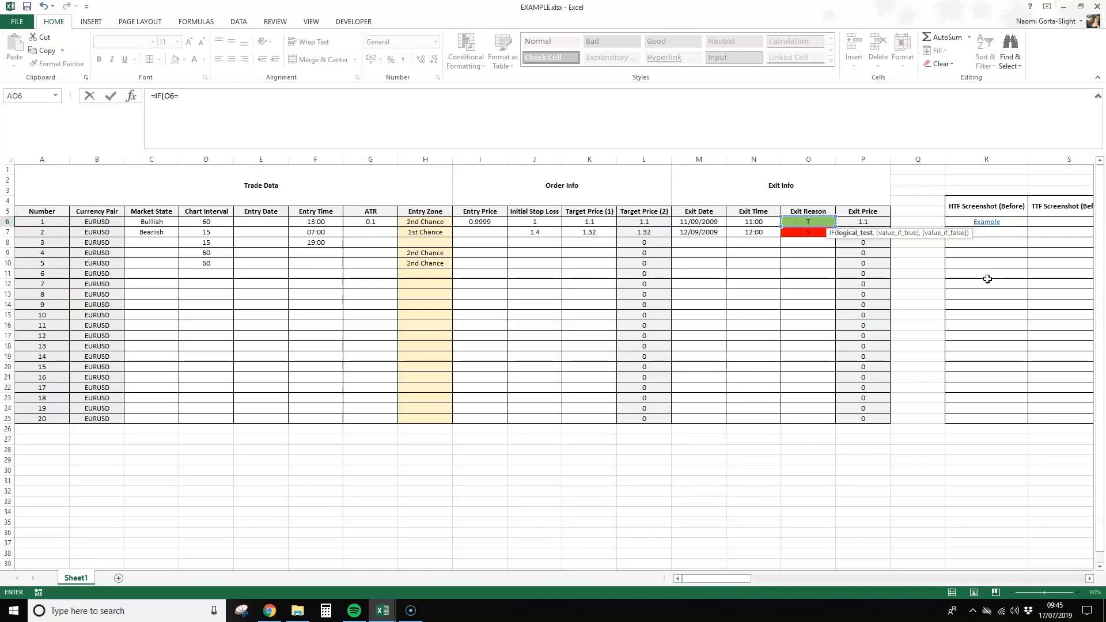
type("\"S\",")
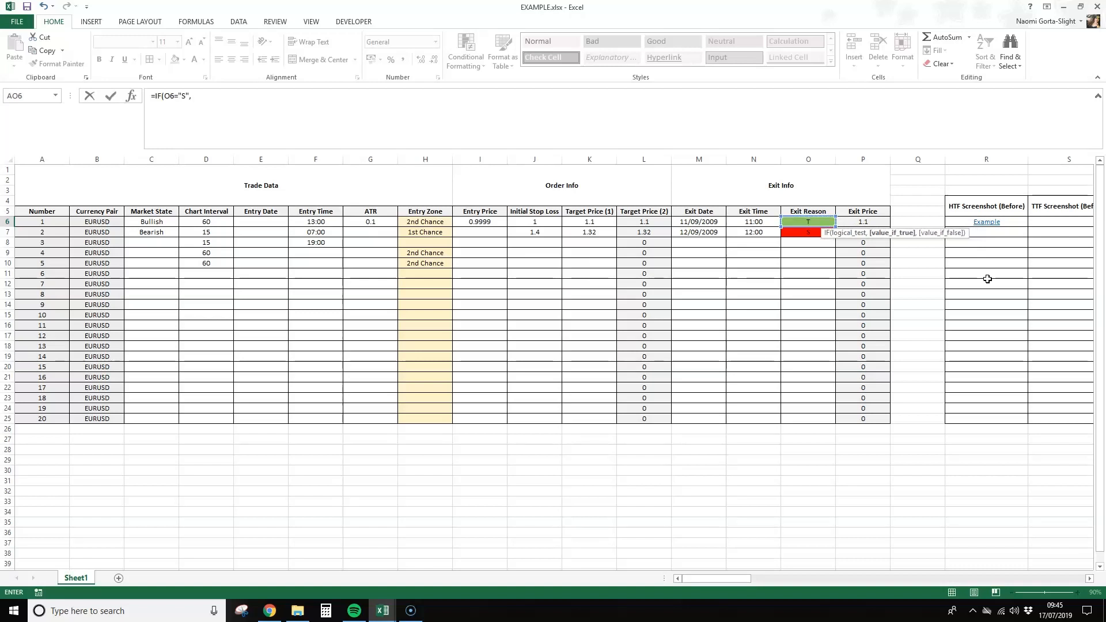
type("\"Initial Stop Loss\",")
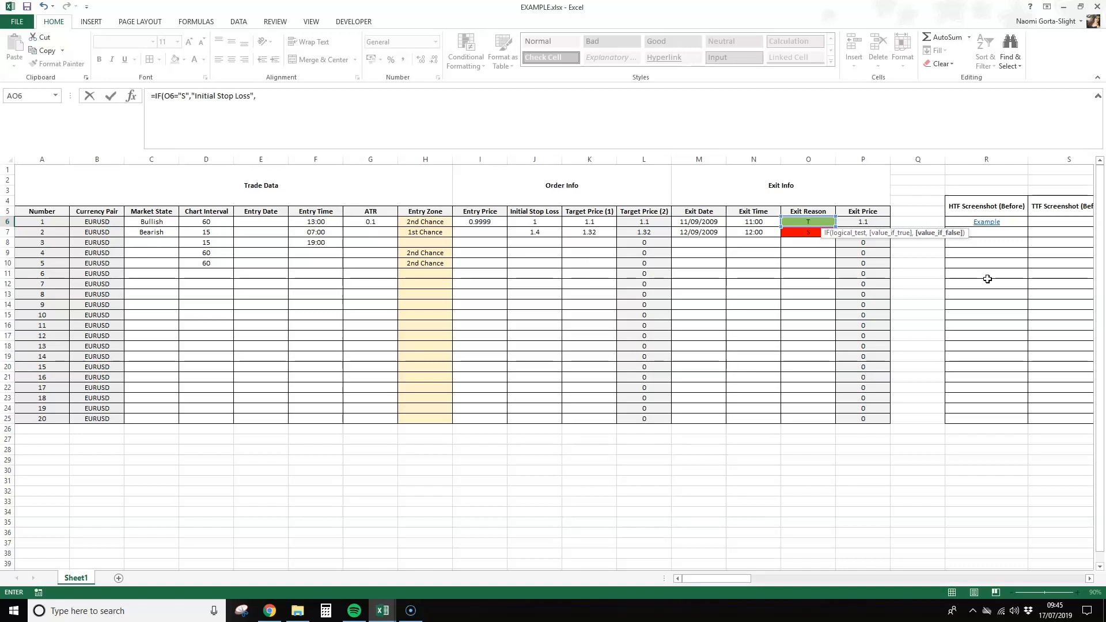
type(" \"\")(")
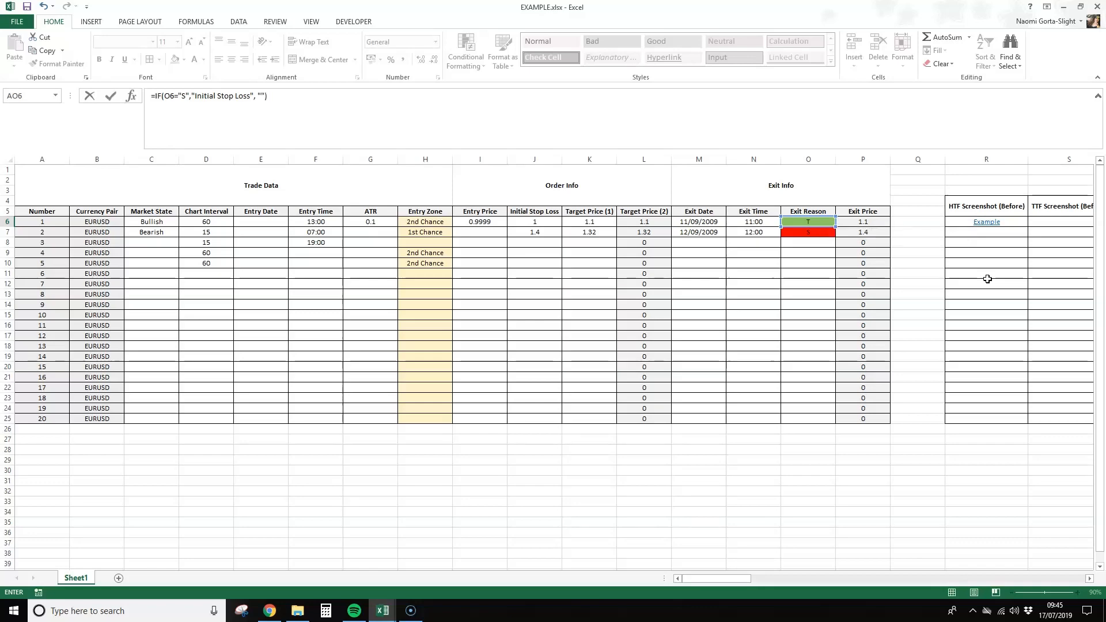
key("Return")
key("Up")
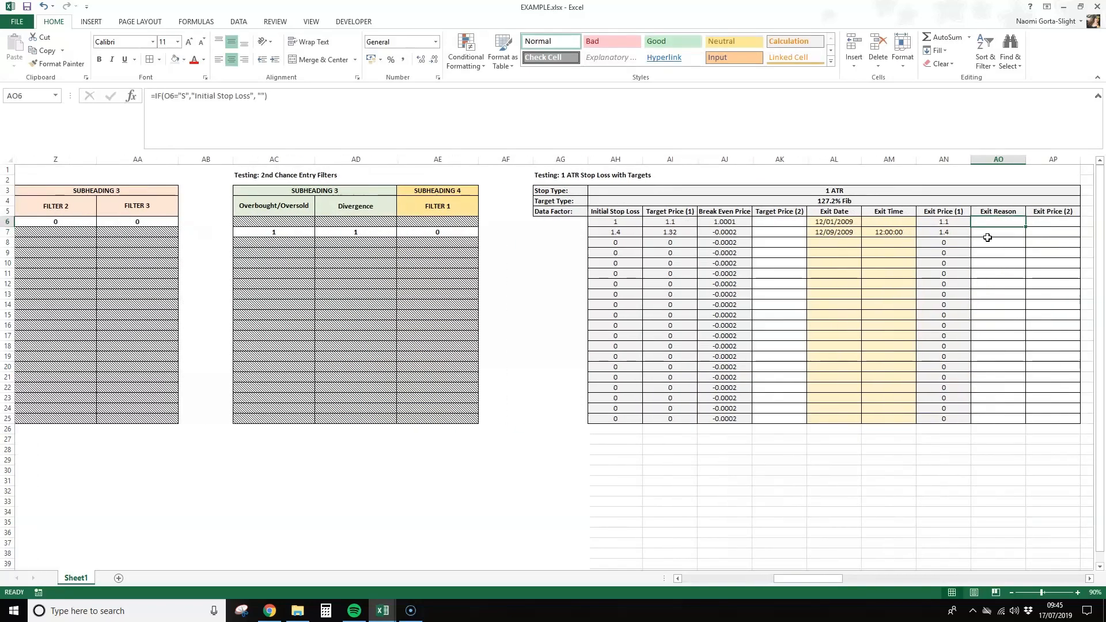
double_click(1026, 227)
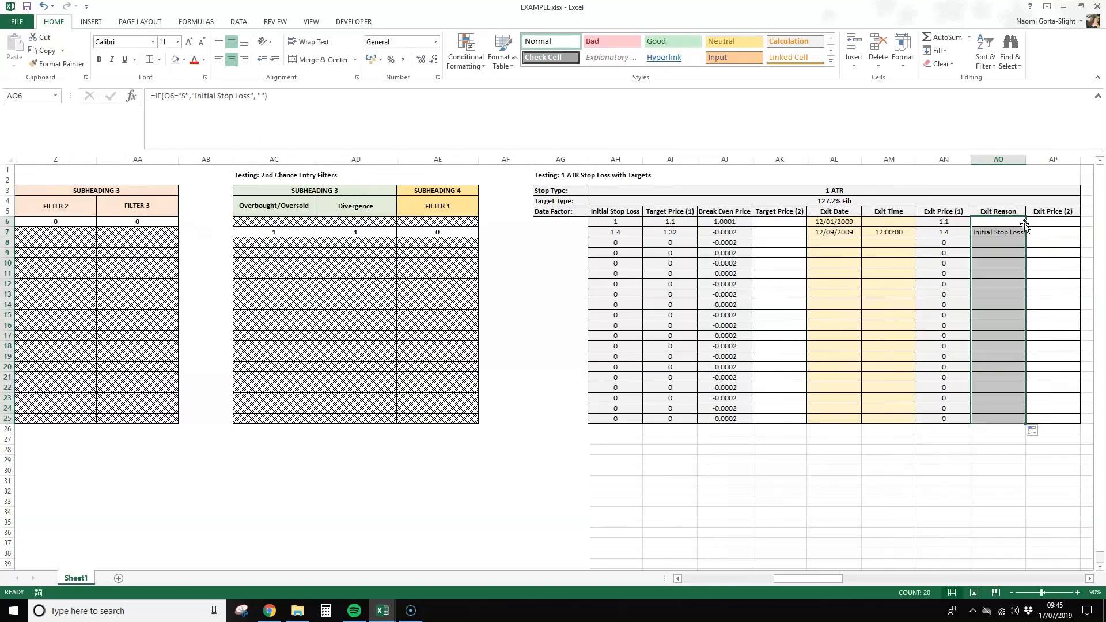
Step: Enter Break Even as the Exit Reason in AO6 in place of its formula
left_click(1016, 222)
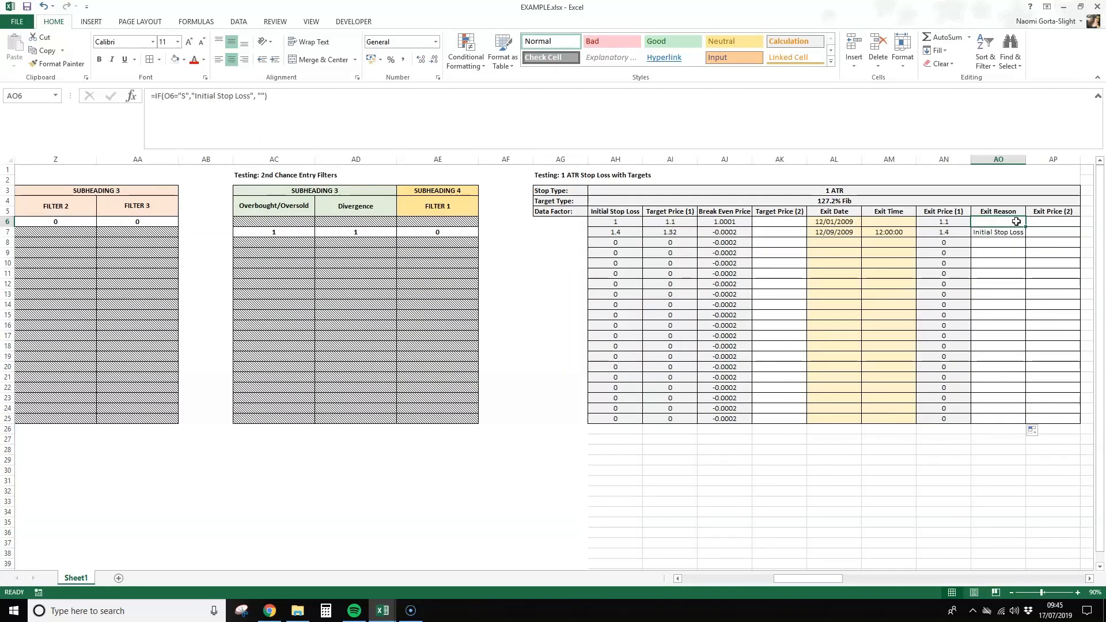
type("Break Even")
key("Return")
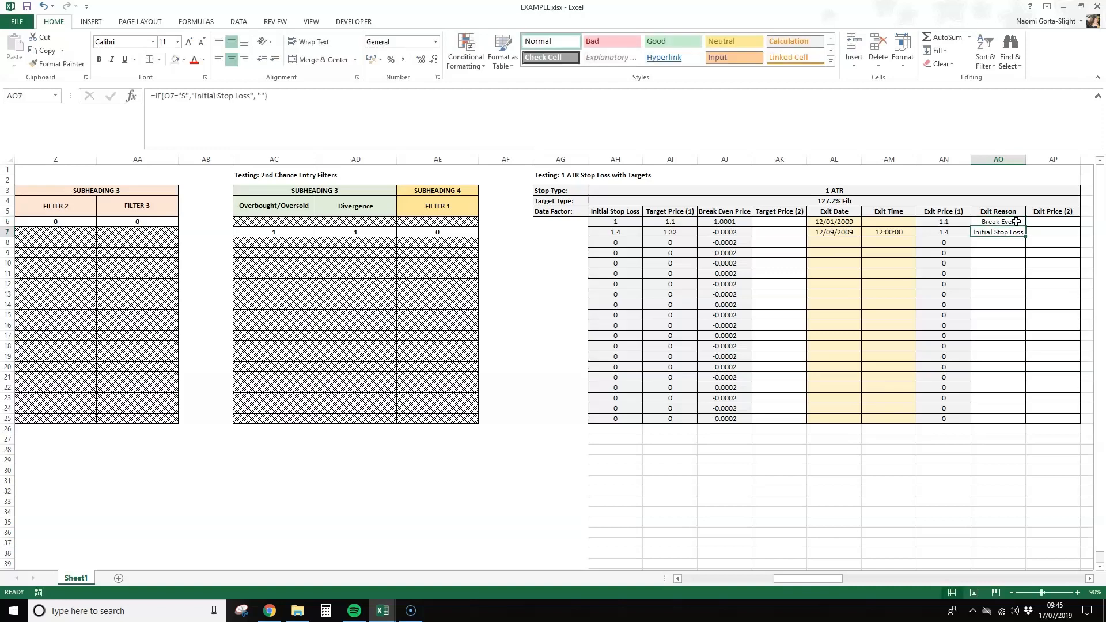
Step: Set the Exit Reason in AO6 to Hit Target 2
left_click(1017, 222)
type("Hit Ta")
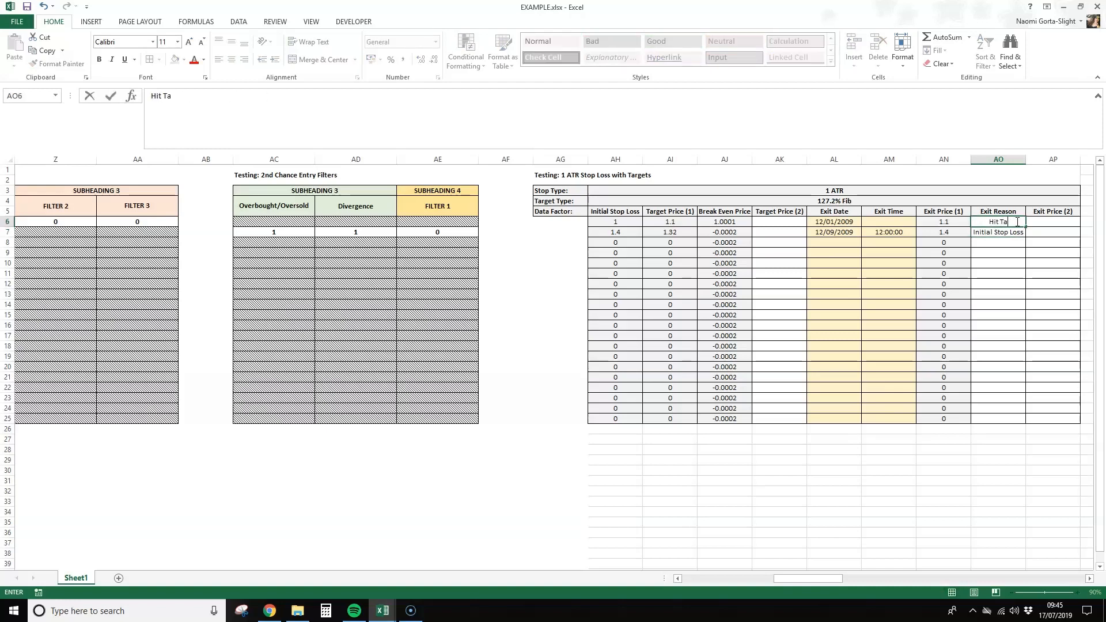
type("rget 2")
key("Return")
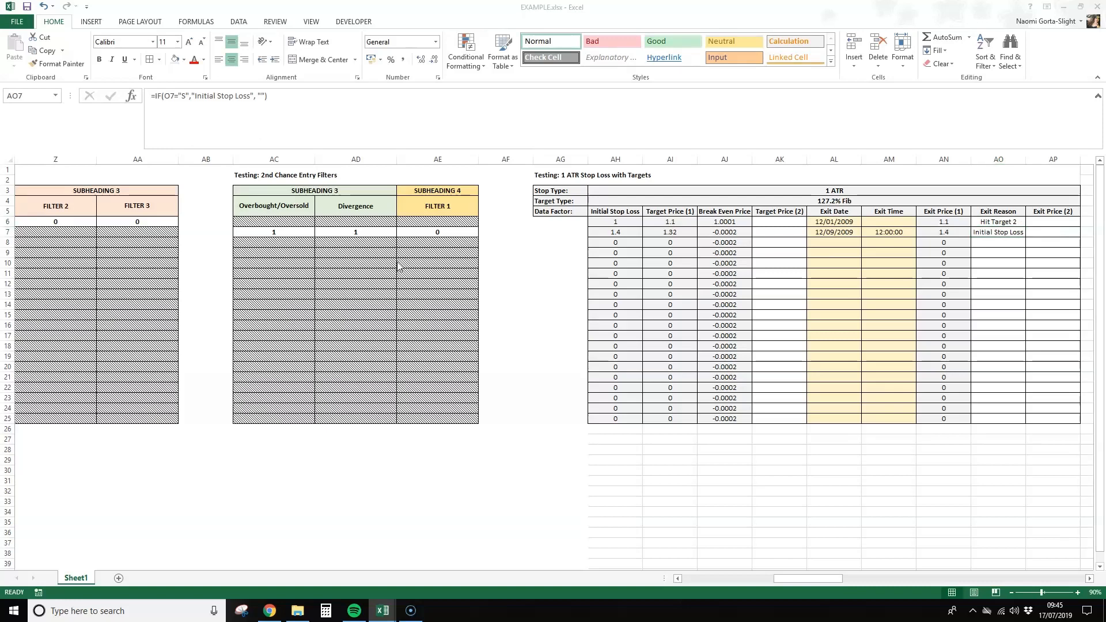
Step: Shade the Exit Reason cells AO6 to AO25 with the same light gold fill as the Exit Date and Exit Time columns
left_click_drag(1003, 222, 993, 420)
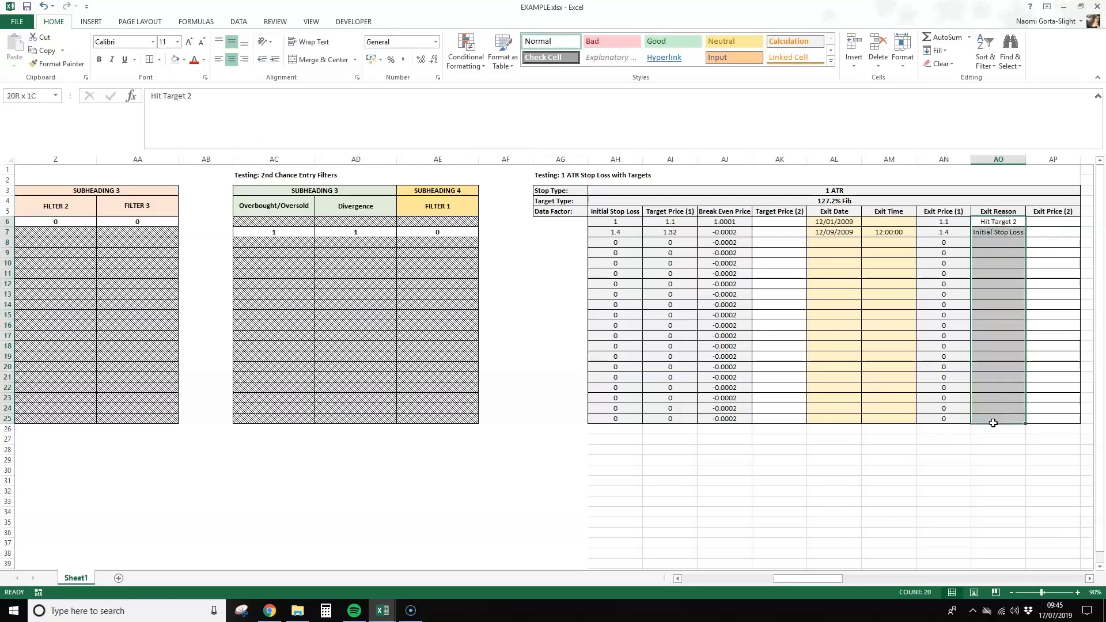
left_click(184, 60)
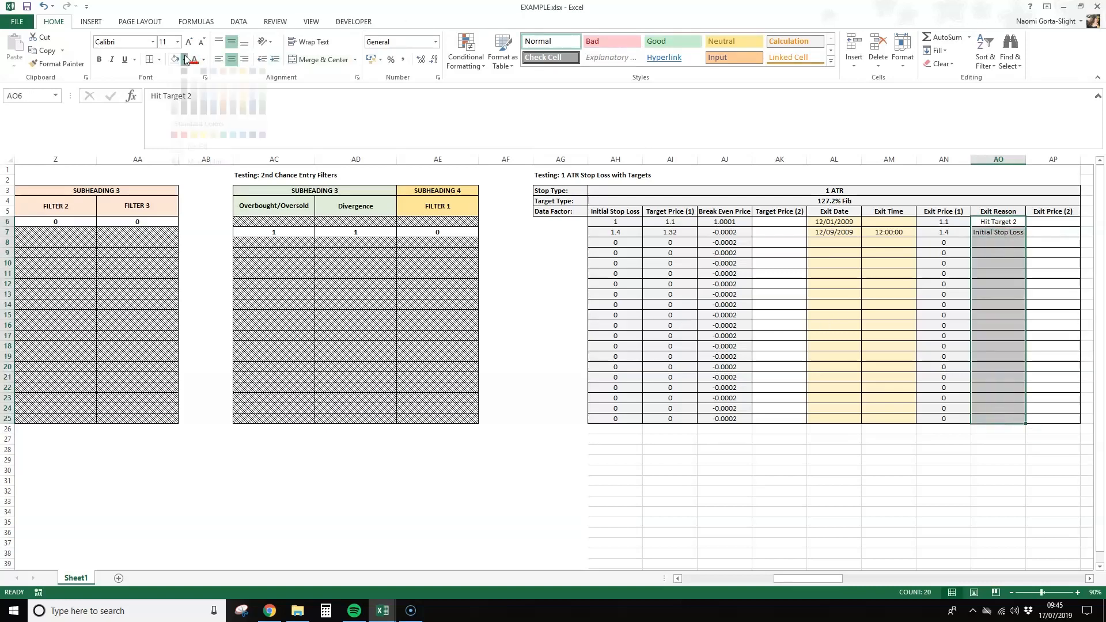
left_click(244, 97)
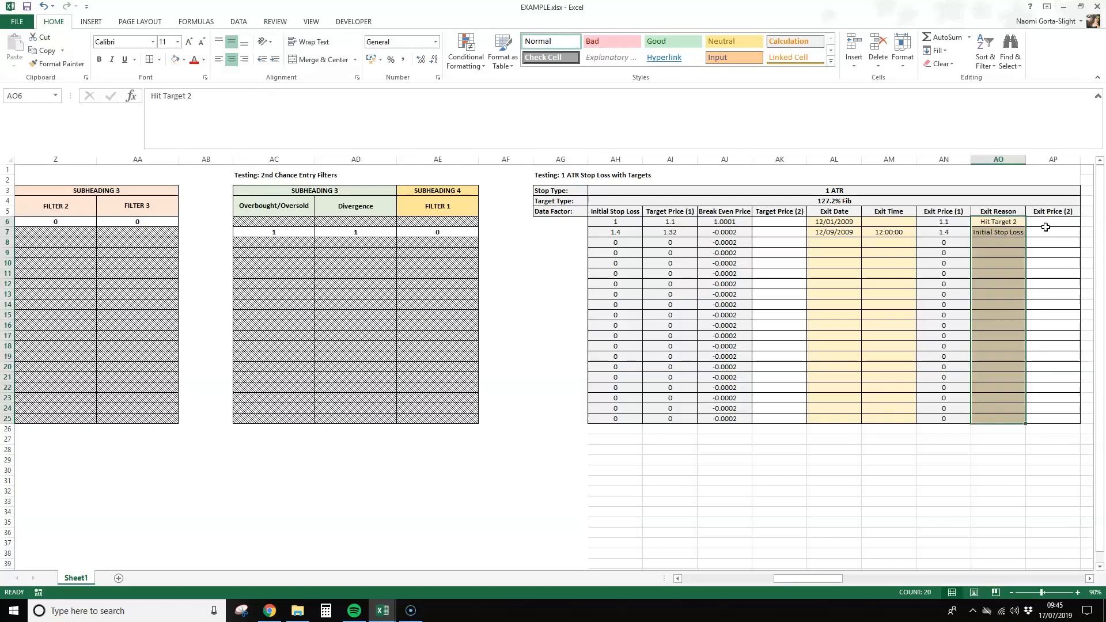
left_click(998, 263)
Step: Begin an IF formula in Exit Price (2) cell AP6 that returns AH6 when AO6 equals "Initial Stop Loss"
left_click(1048, 222)
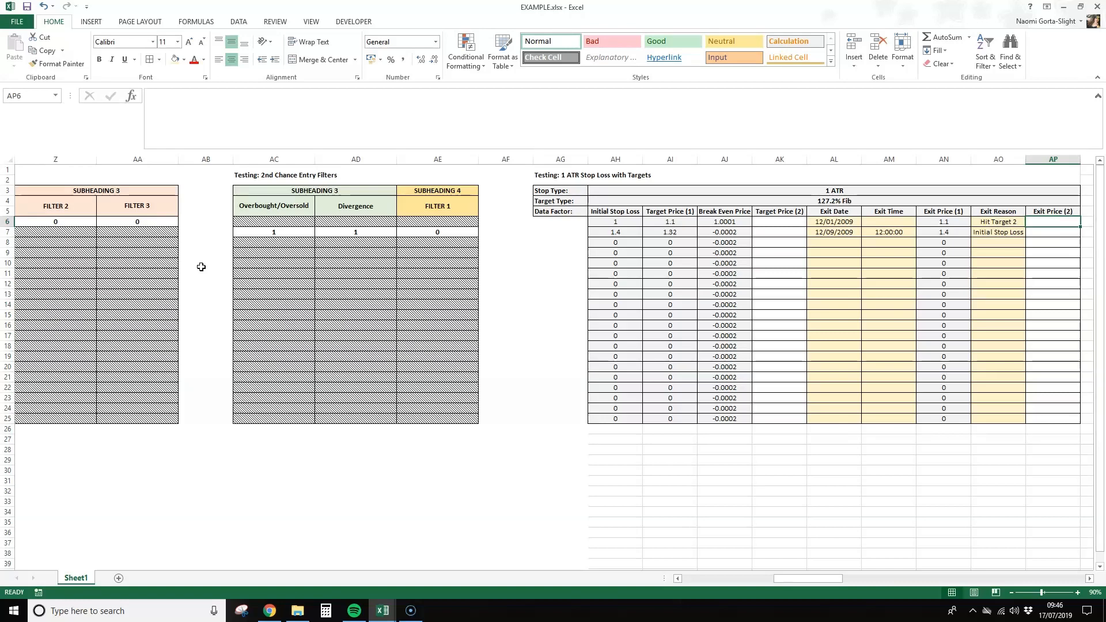
type("=")
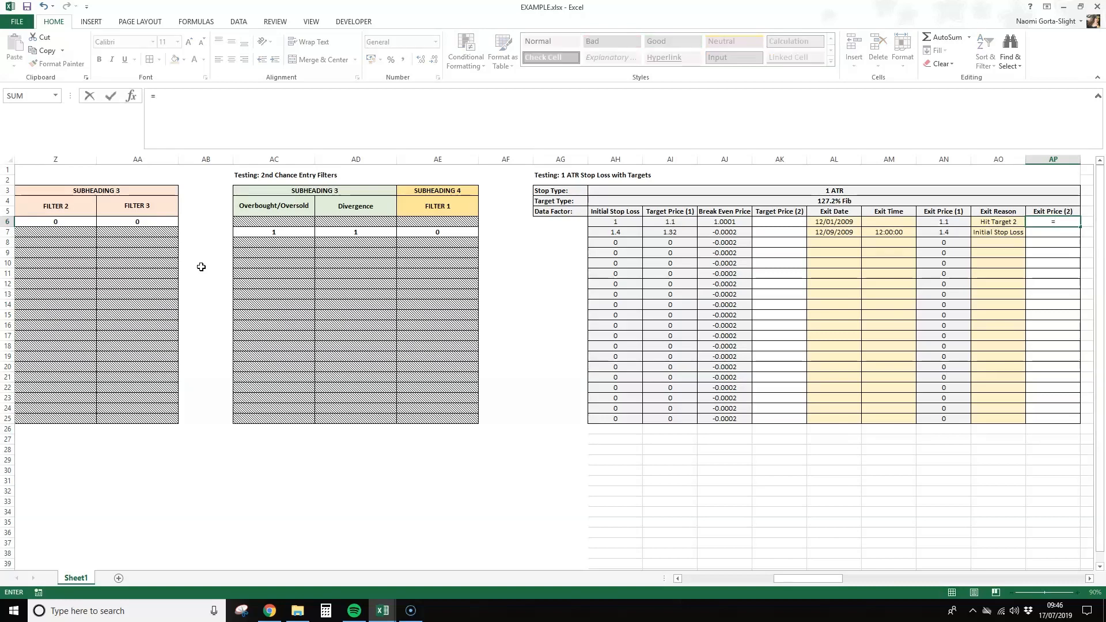
type("IF(")
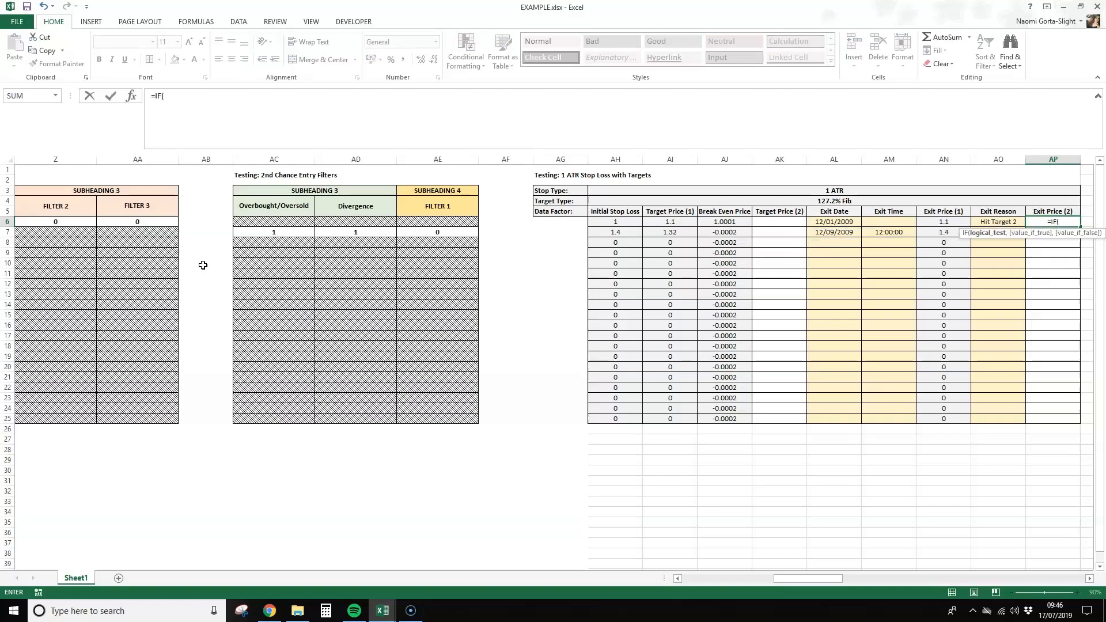
left_click(1005, 221)
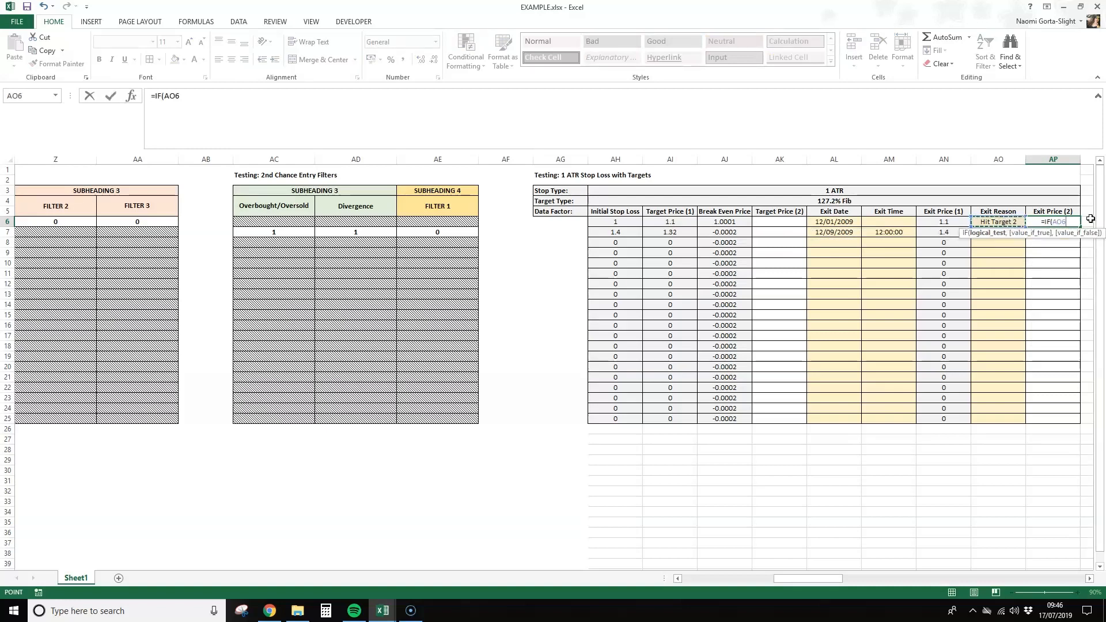
type("=\"Initial Stop Loss\"")
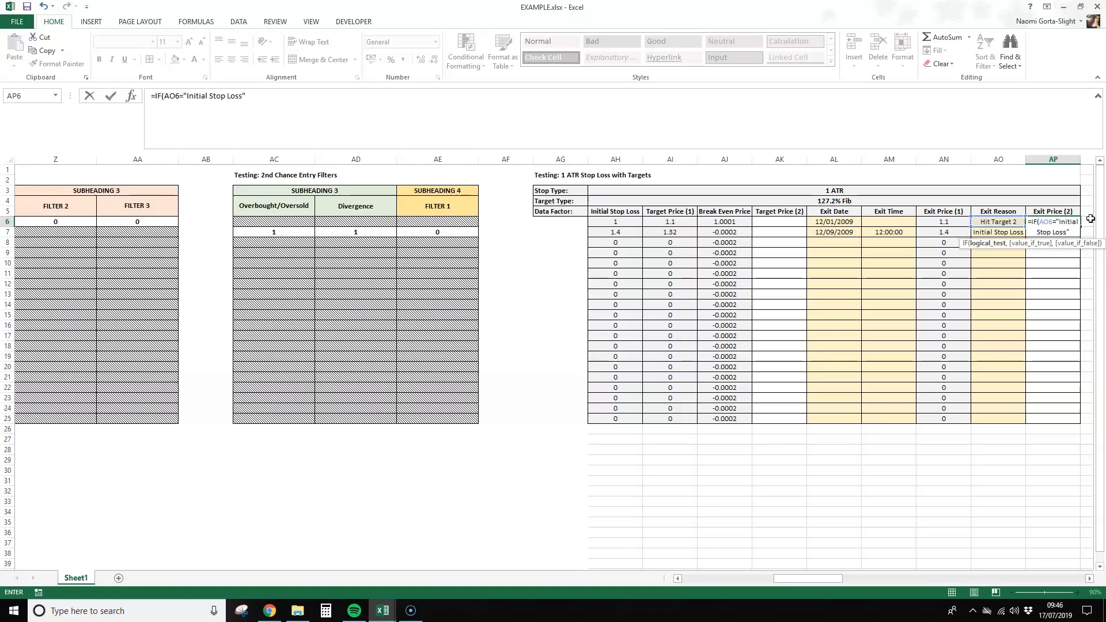
type(",")
left_click(633, 222)
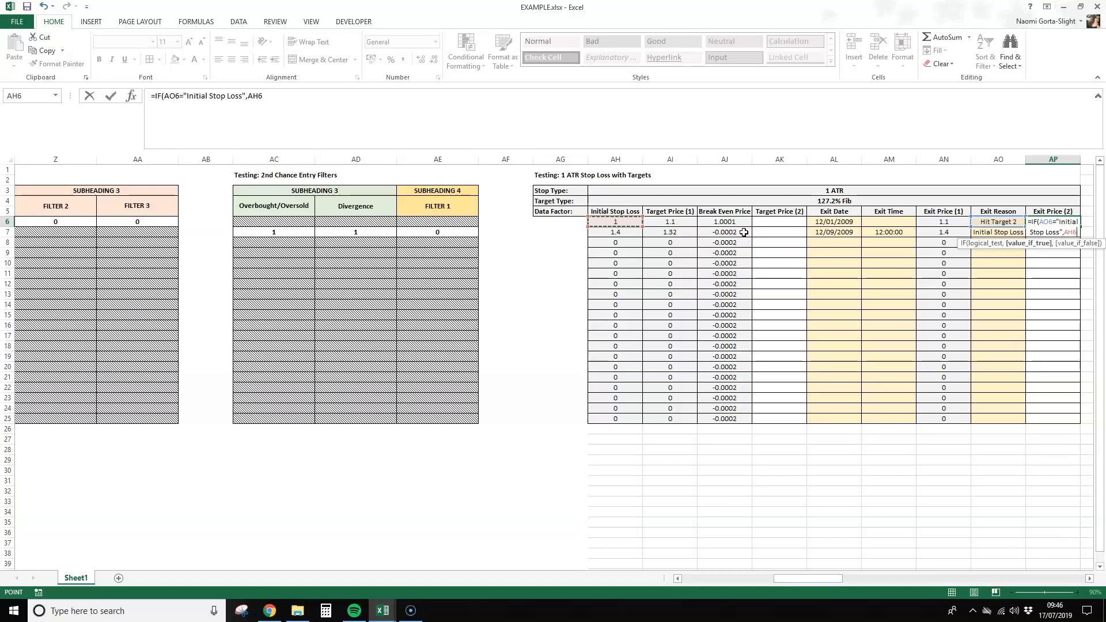
type(",")
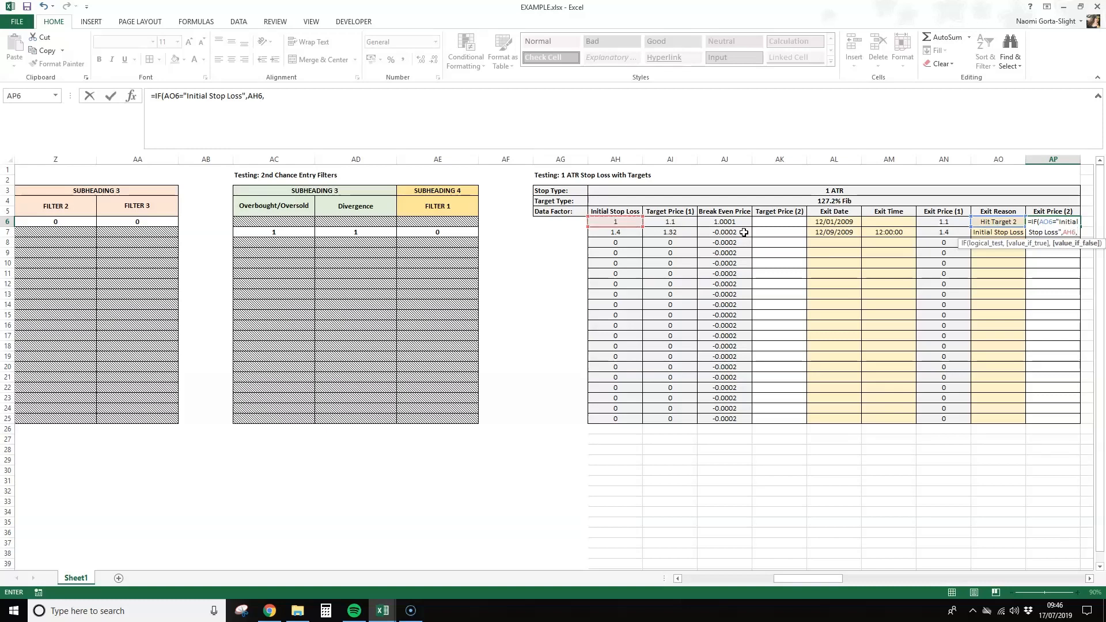
Step: Complete the AP6 formula with a nested IF returning AJ6 when AO6 equals "Break Even" and AK6 otherwise
type("if")
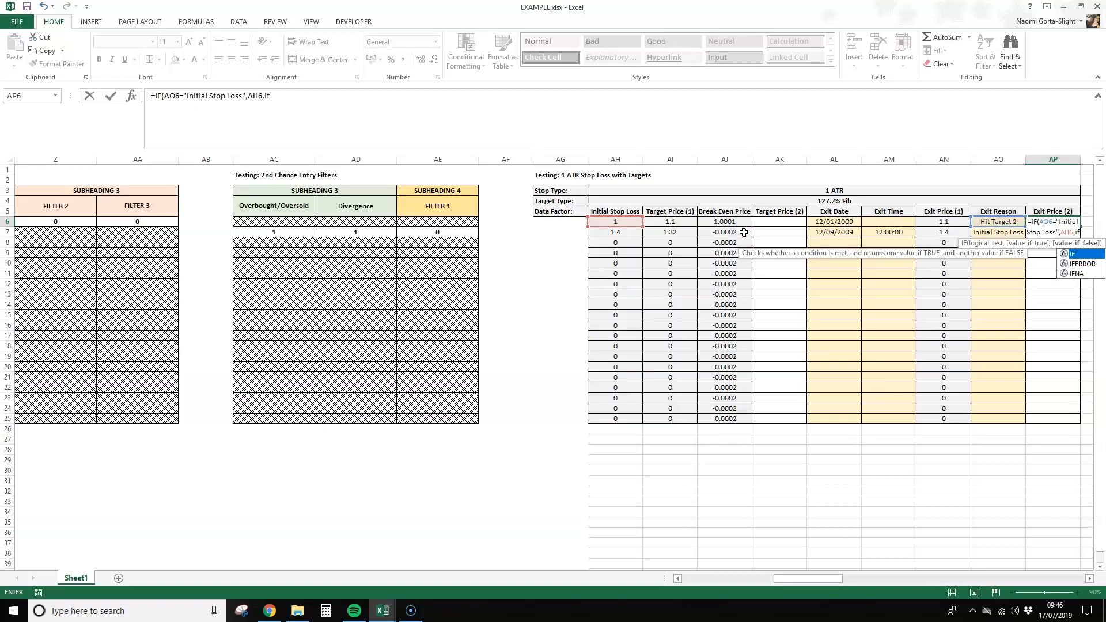
type("(")
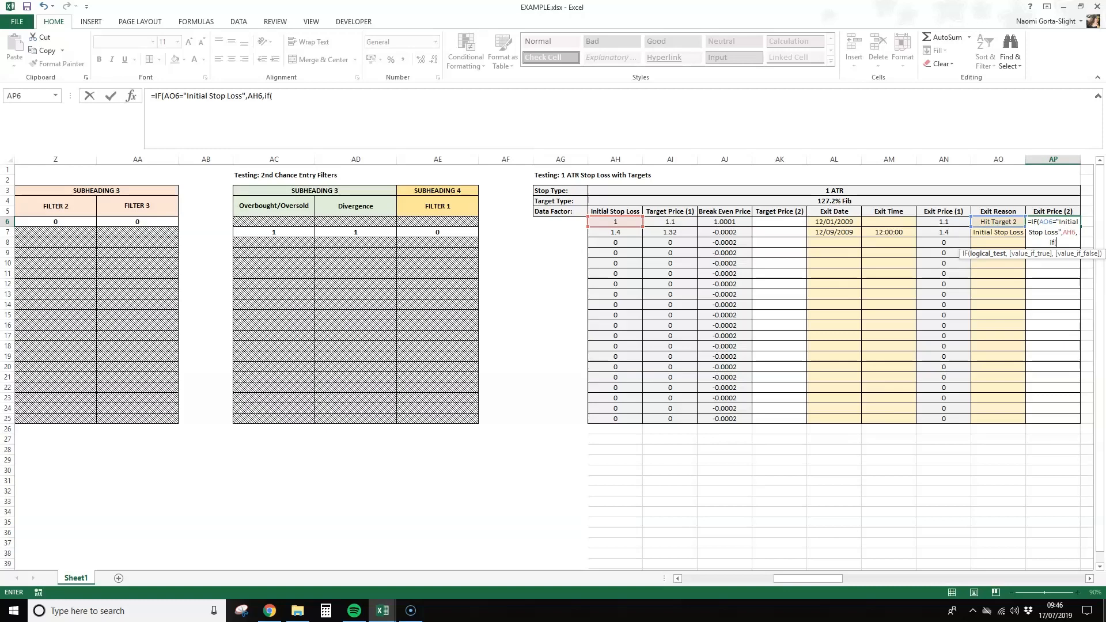
type("AO")
type("6=\"Break Even")
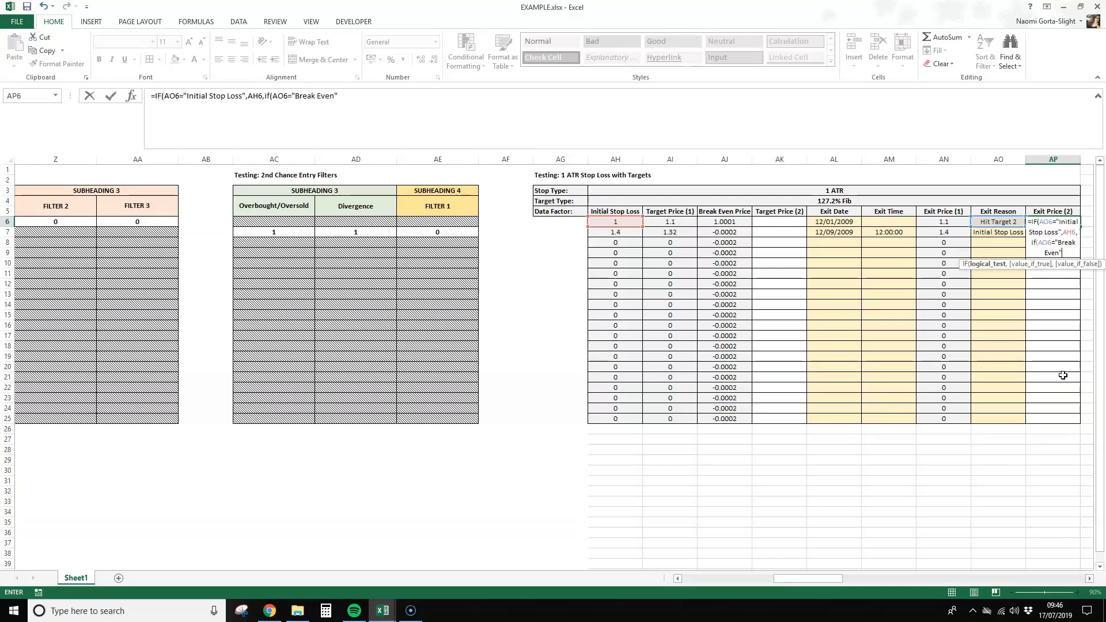
type("\",")
left_click(729, 219)
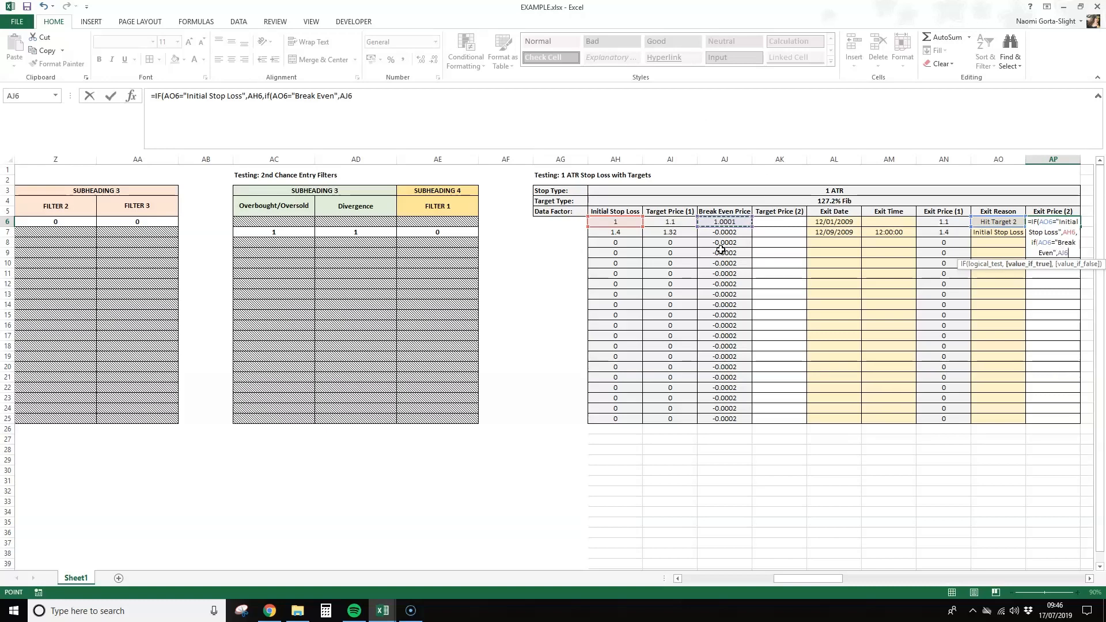
type(",")
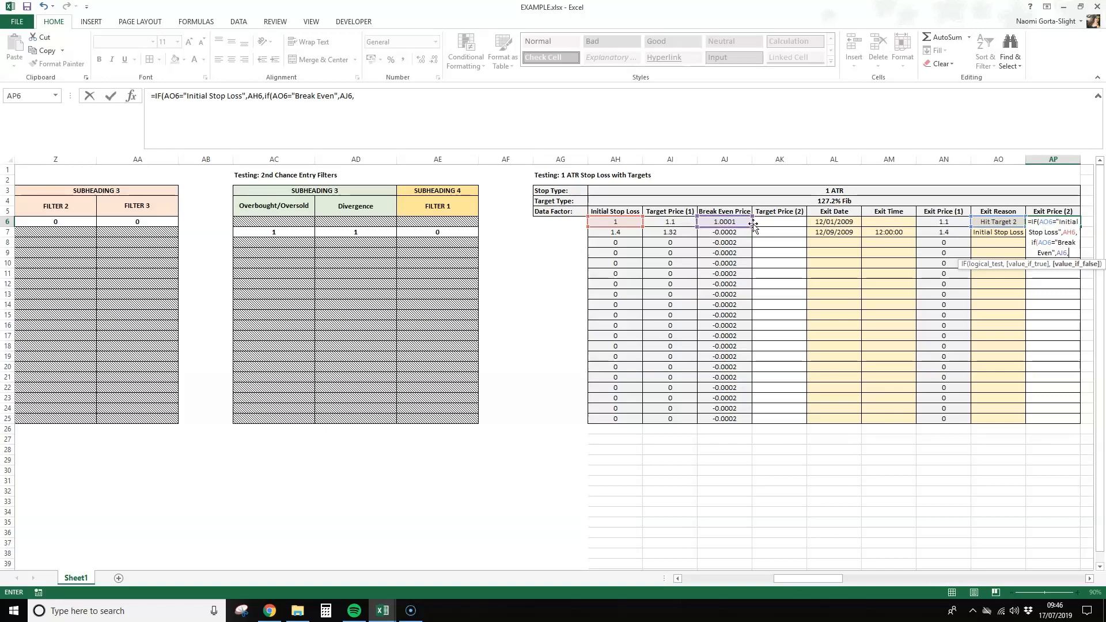
left_click(779, 224)
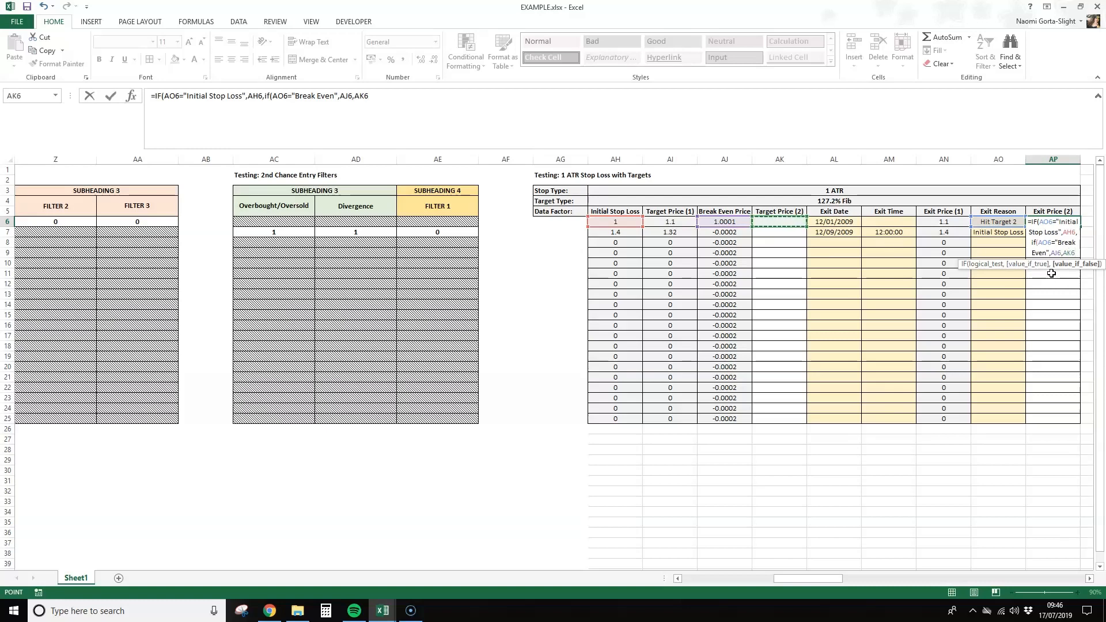
type(")")
key("Return")
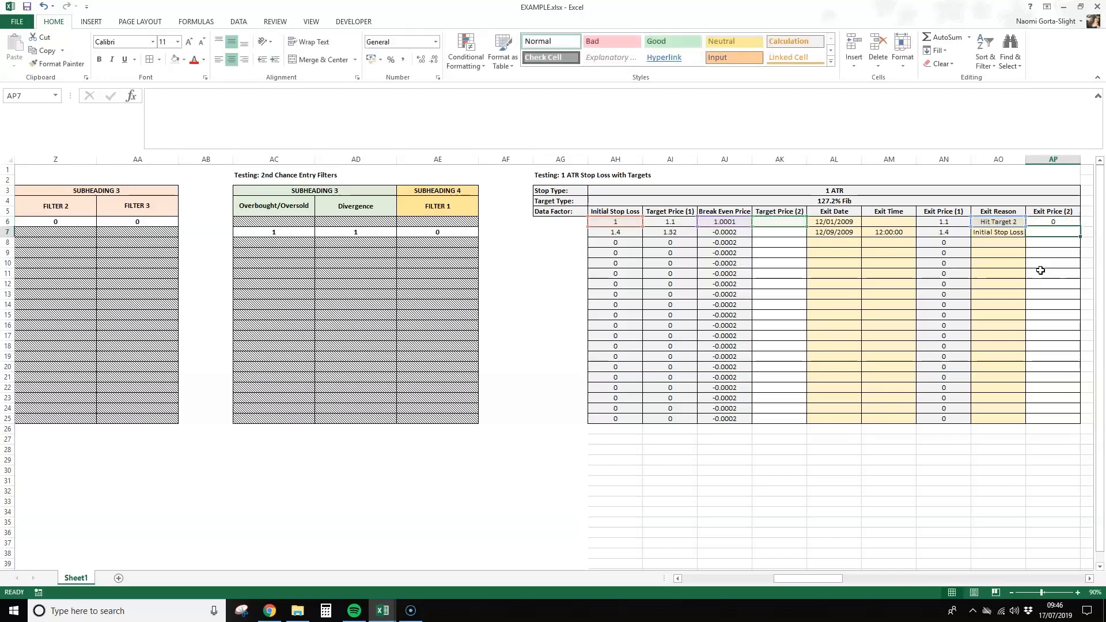
Step: Fill the Exit Price (2) formula from AP6 down to AP25 and select Target Price (2) cell AK6
key("Up")
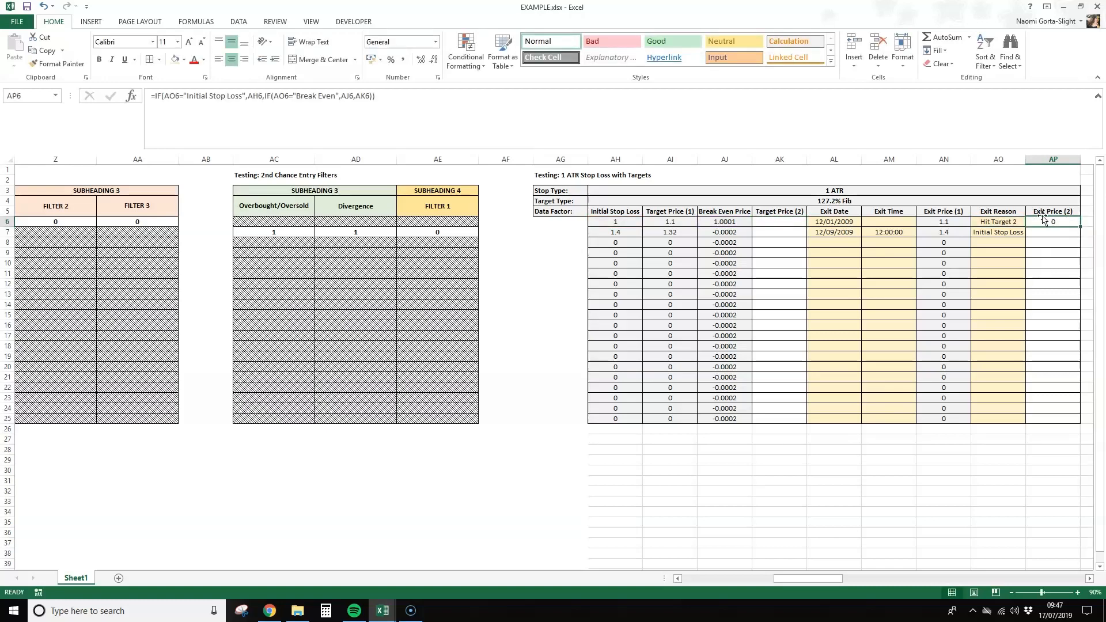
double_click(1075, 224)
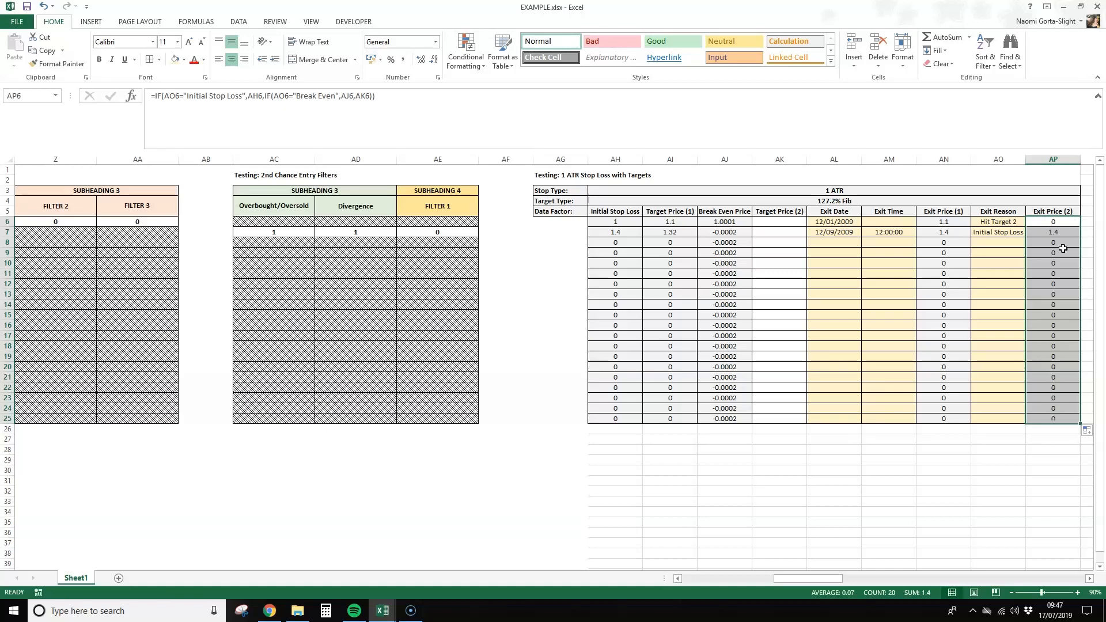
left_click(835, 356)
left_click(784, 222)
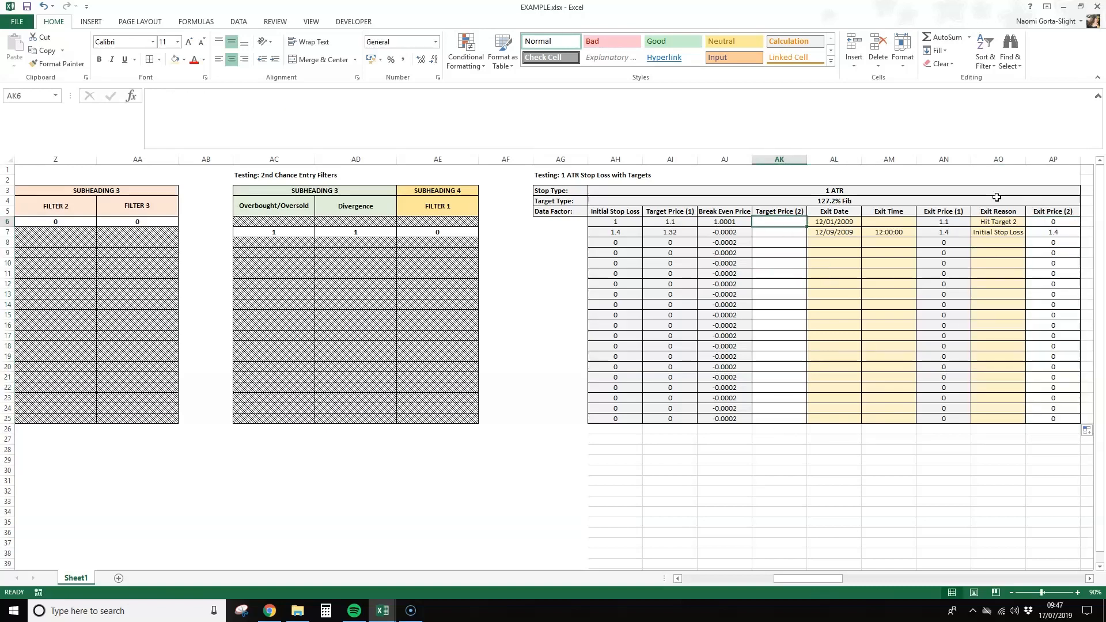
Step: Enter 1.12 as the Target Price (2) in cell AK6
type("1.12")
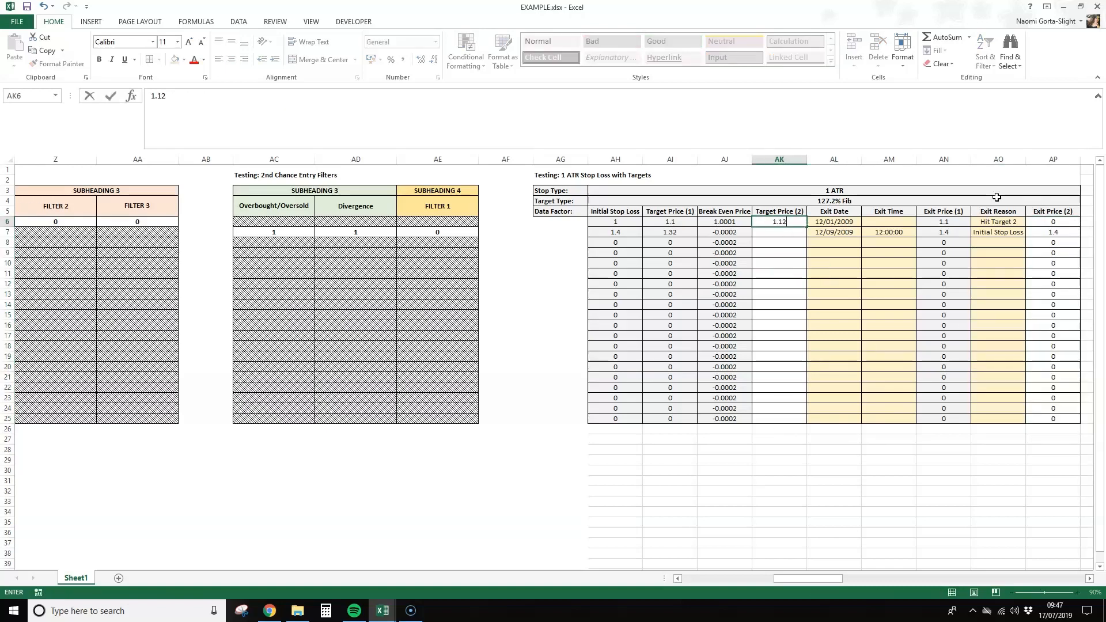
key("Return")
key("Up")
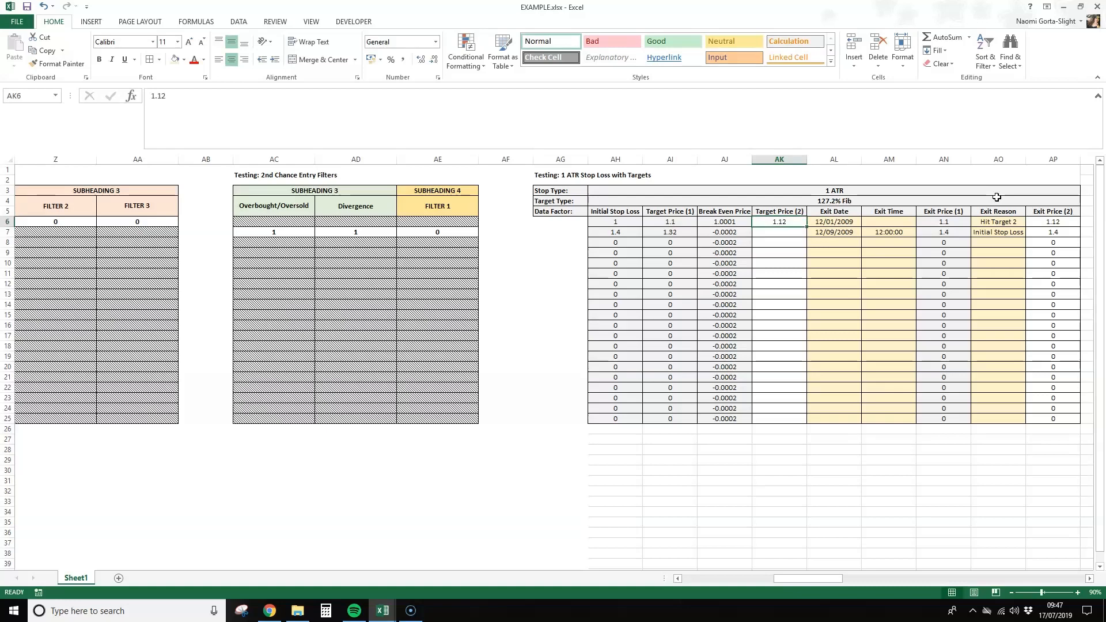
Step: Set the Exit Reason in cell AO6 to "Break Even"
key("Right")
key("Right")
key("Right")
key("Right")
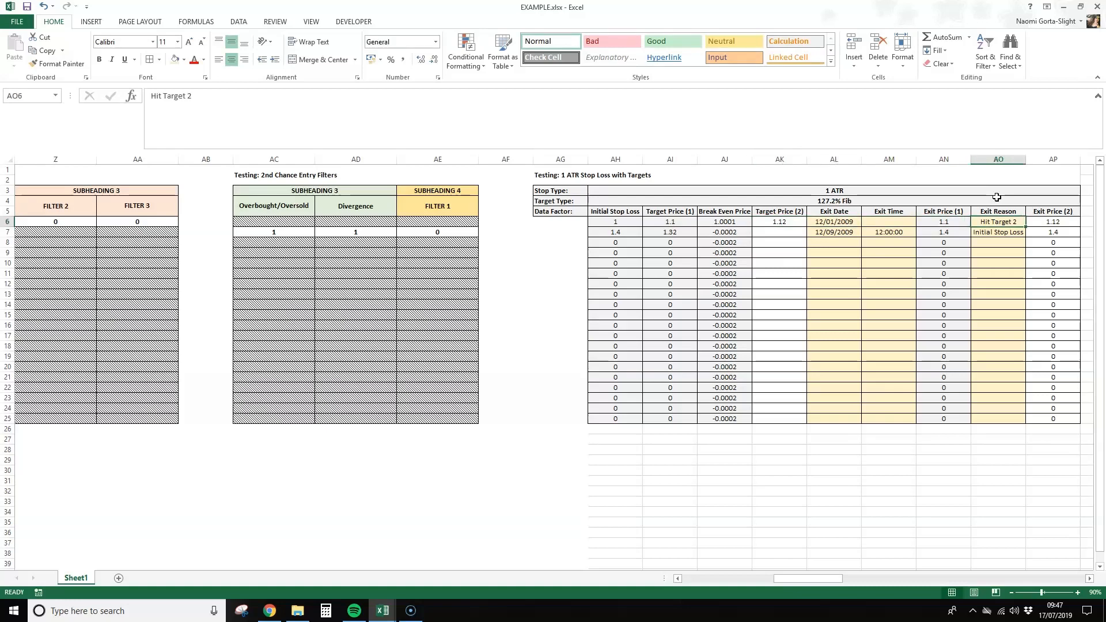
type("Break Even")
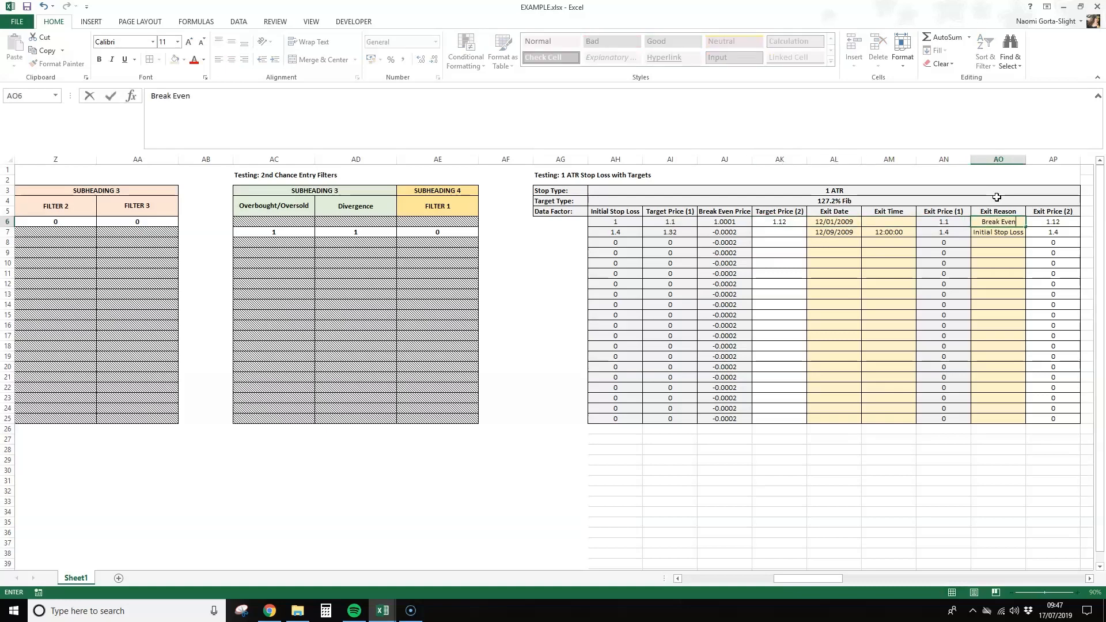
key("Return")
key("Up")
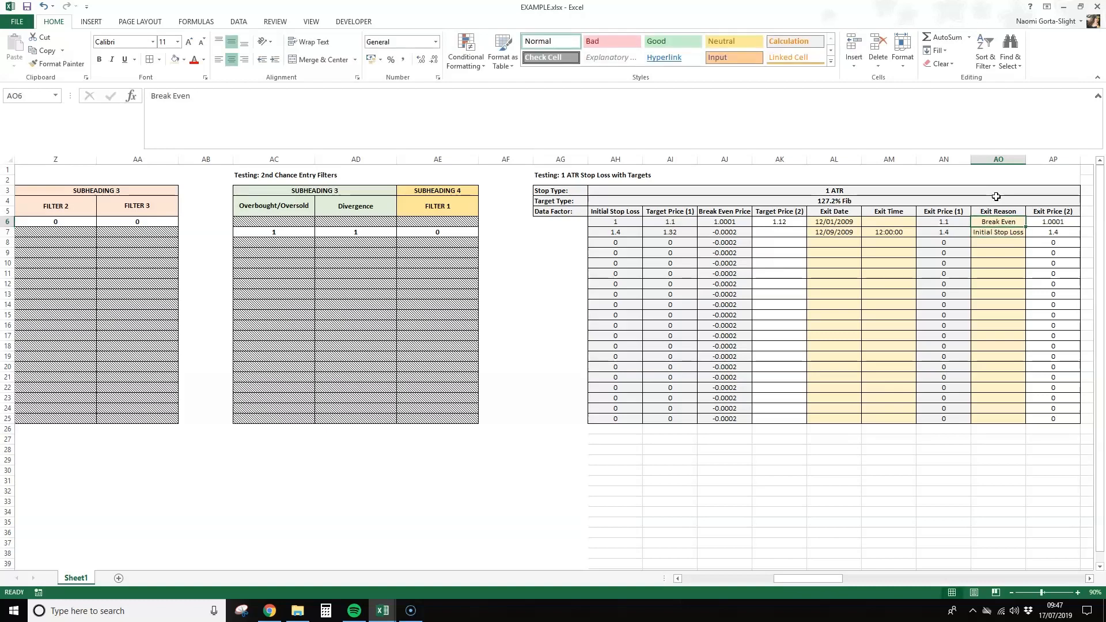
left_click(687, 448)
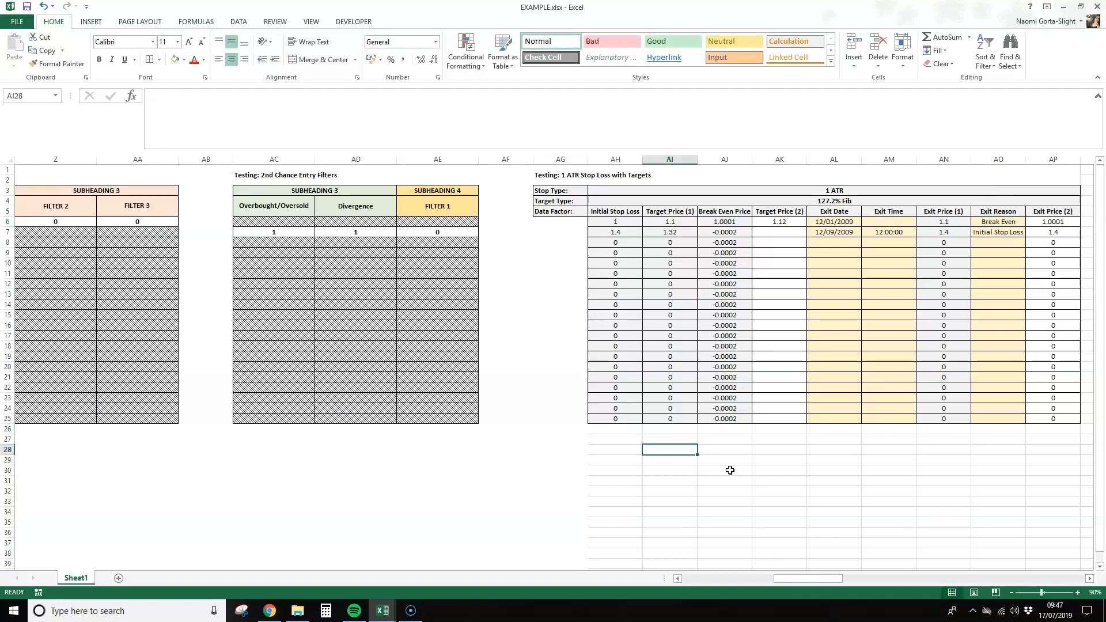
Step: Fill the Exit Price (2) cells AP6:AP25 with light grey
left_click_drag(1059, 222, 1061, 418)
left_click(184, 59)
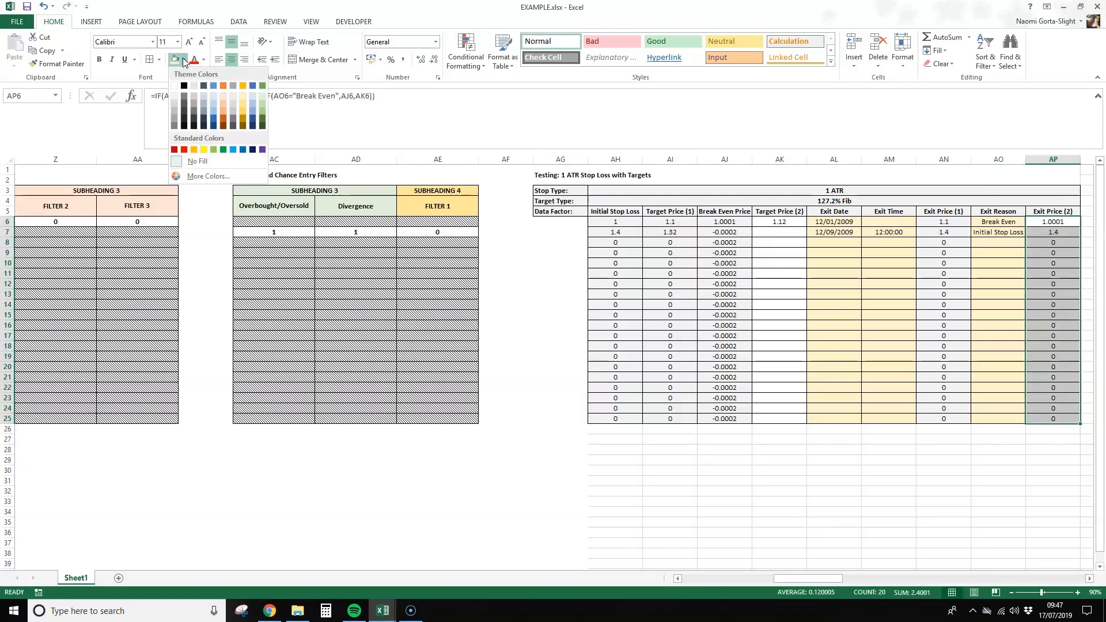
left_click(176, 99)
left_click(805, 367)
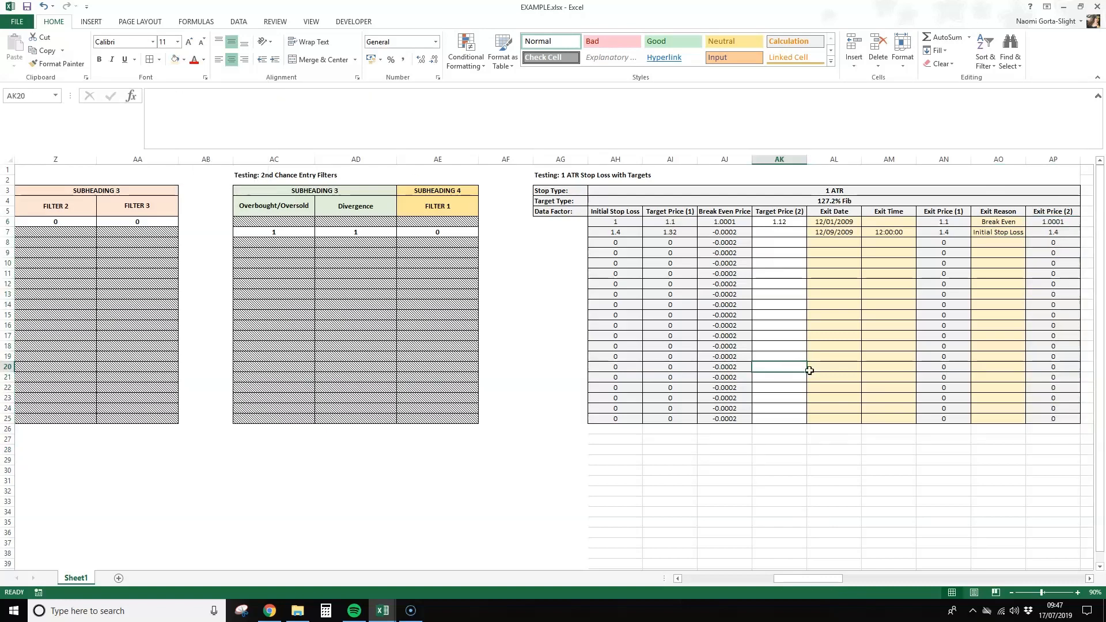
Step: Try duplicating the 1 ATR block in columns AH to AP starting at column AQ, and undo the paste
left_click_drag(814, 579, 842, 577)
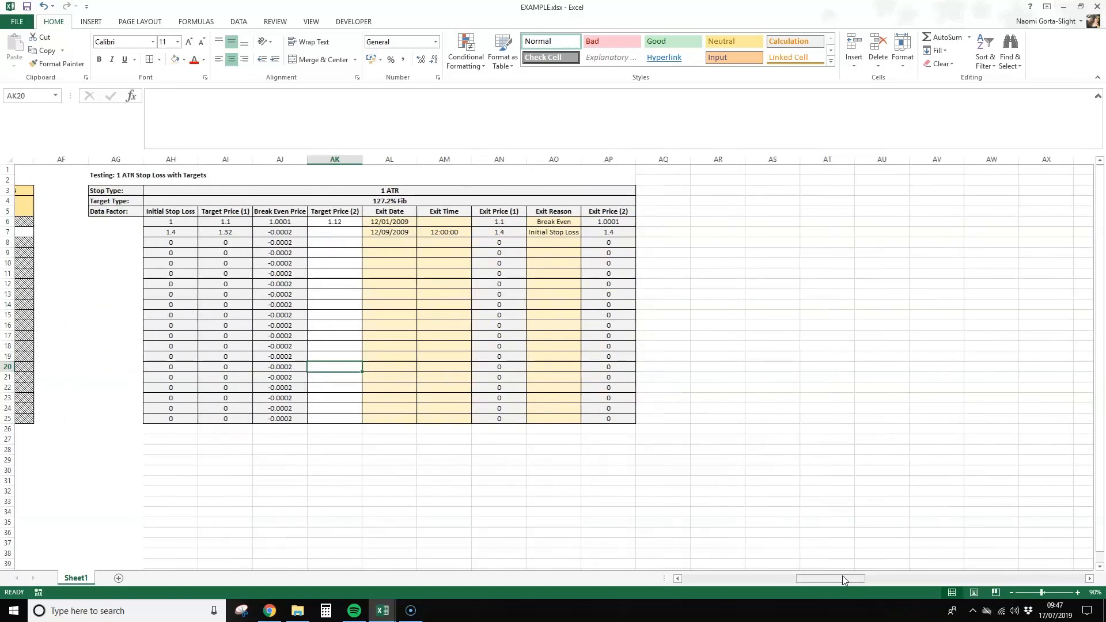
left_click(667, 365)
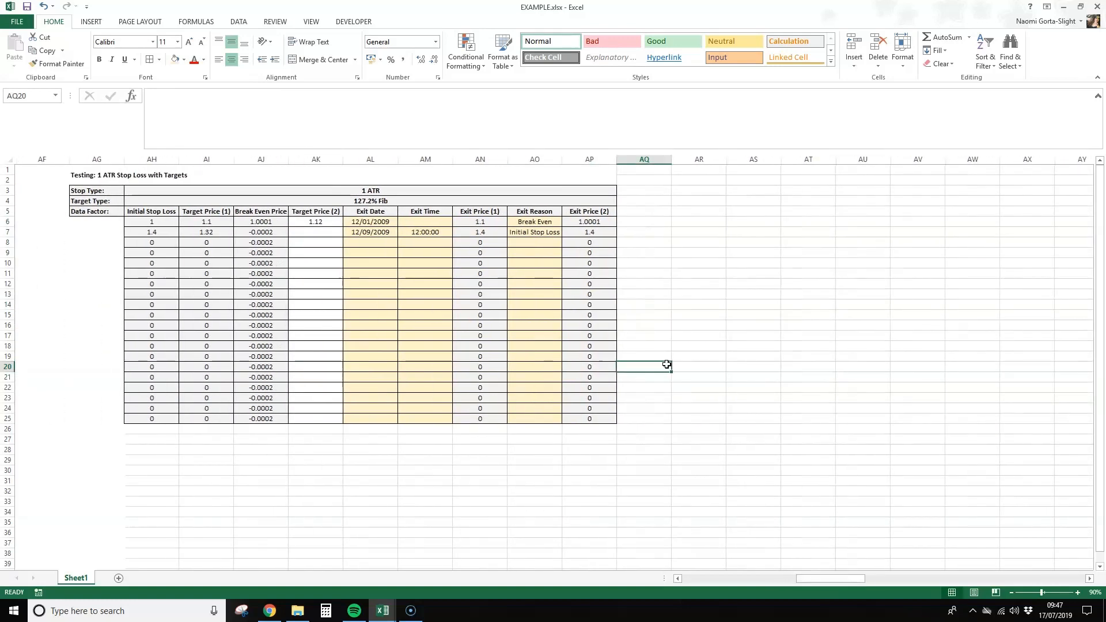
left_click(362, 191)
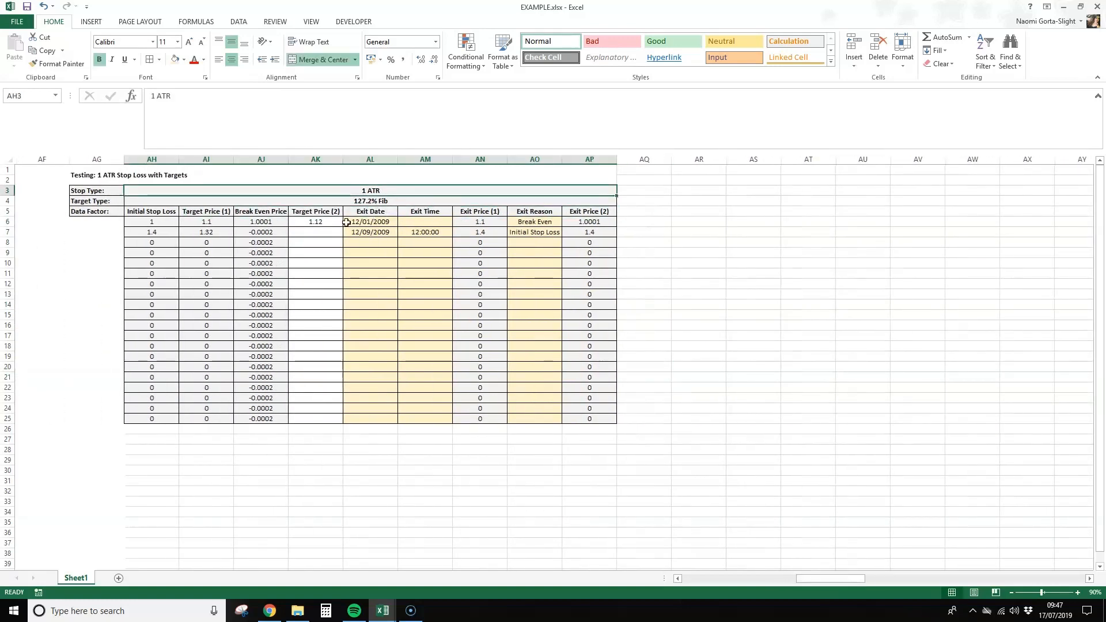
left_click_drag(152, 159, 575, 159)
key("ctrl+c")
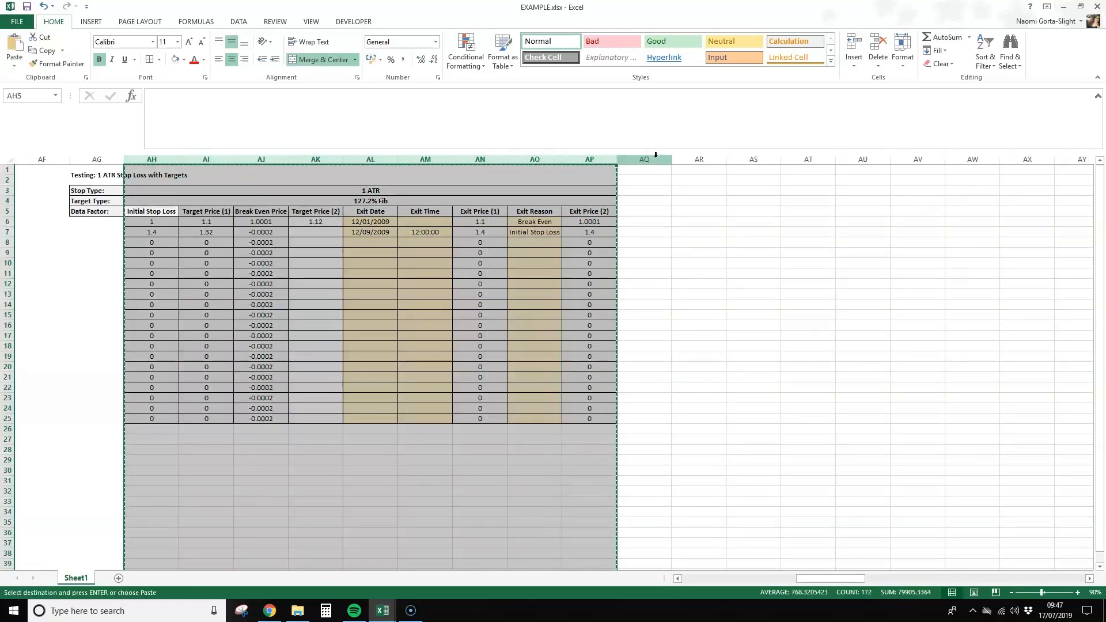
left_click(656, 156)
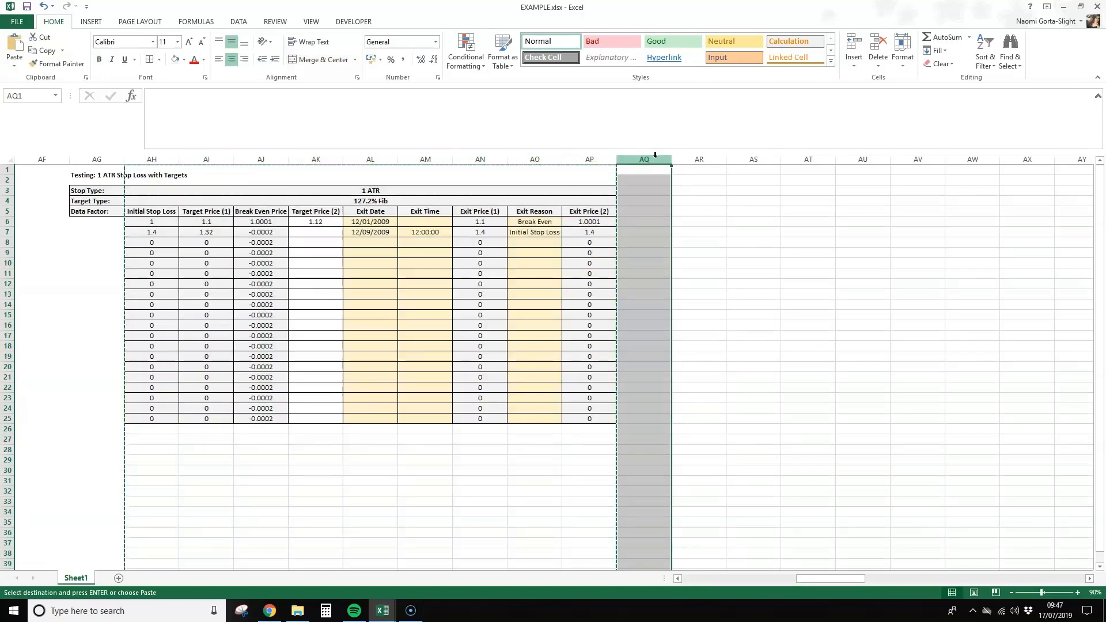
key("ctrl+v")
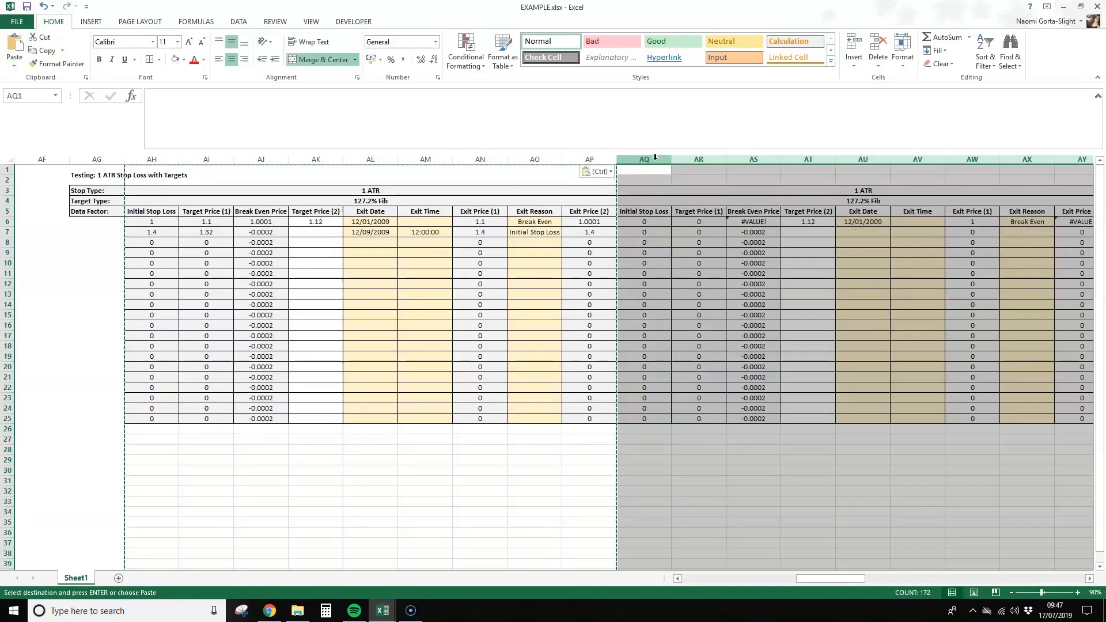
left_click_drag(734, 431, 735, 439)
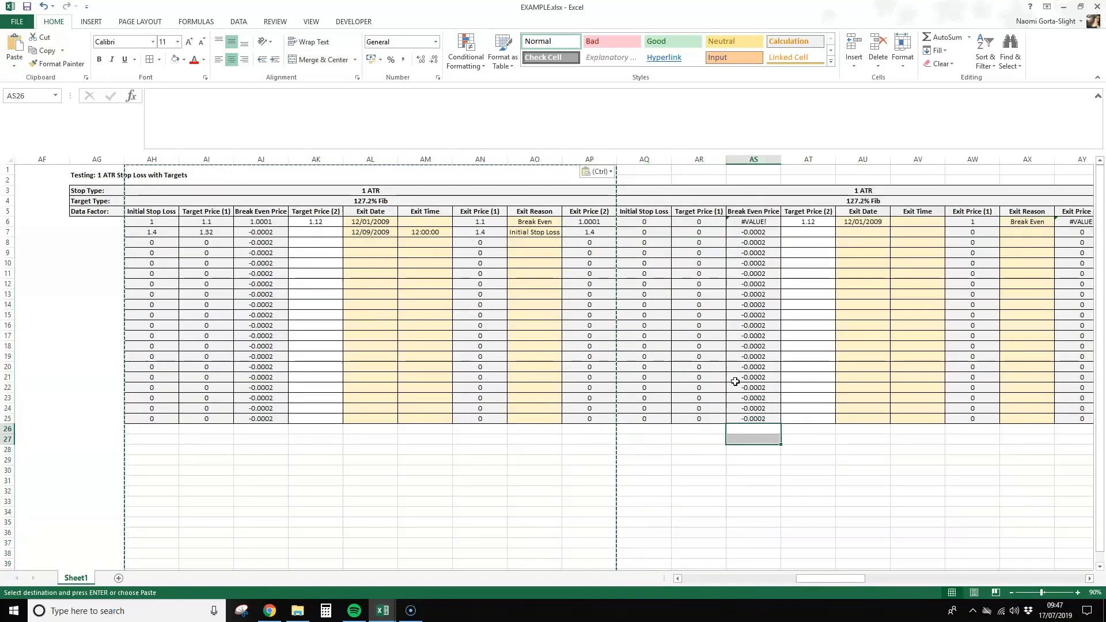
key("Escape")
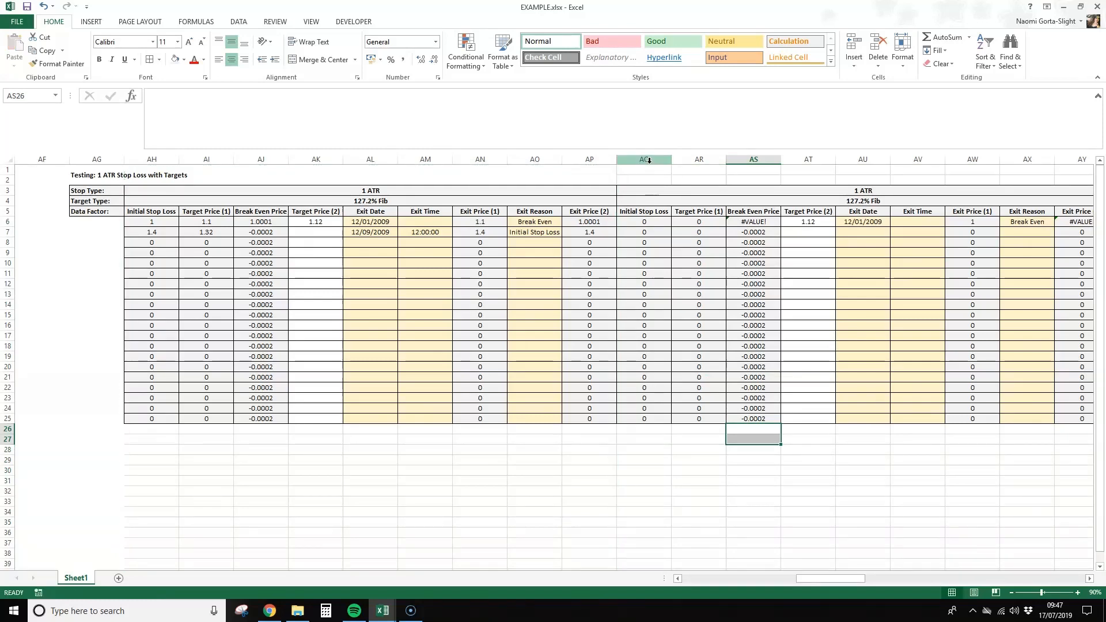
key("ctrl+z")
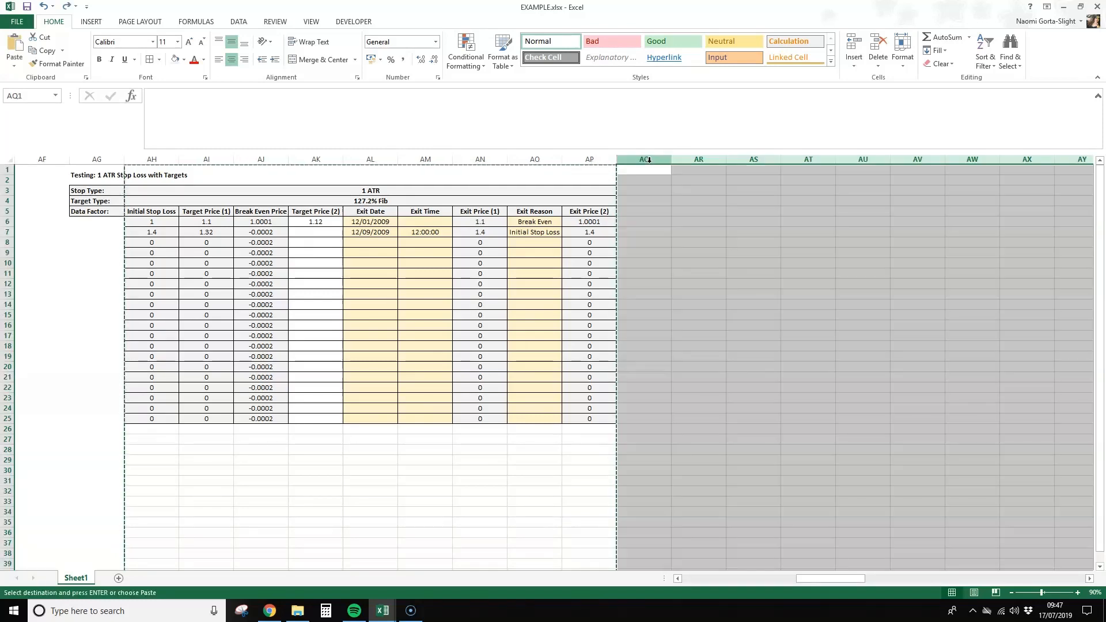
key("Escape")
Step: Enter the heading "Screenshot (Stopped Out)" in cell AQ3, beside the 1 ATR table
left_click(663, 223)
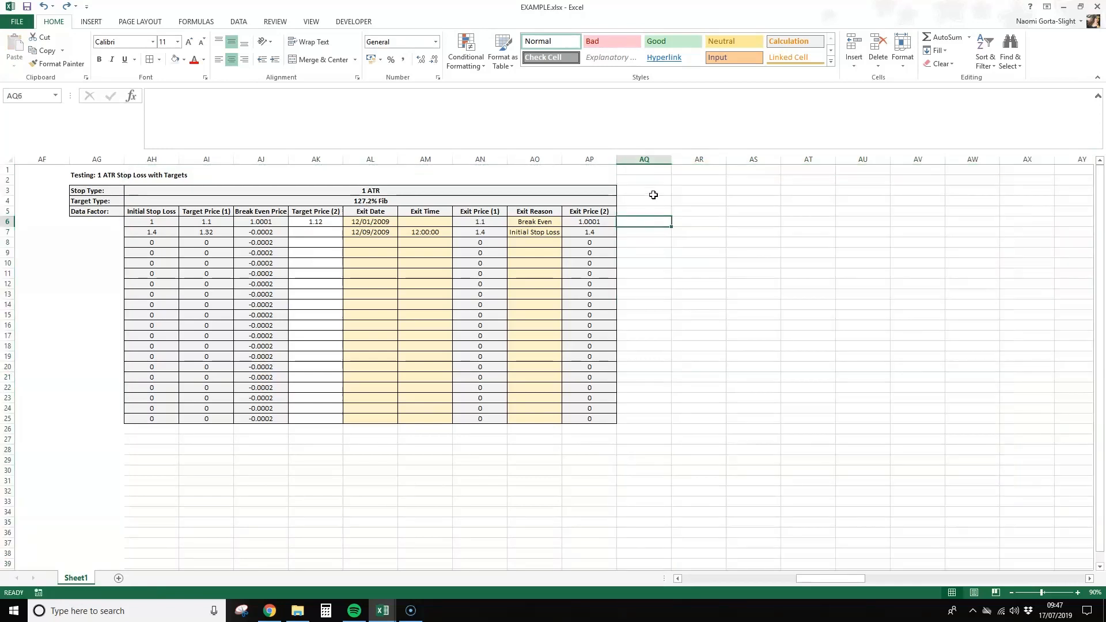
left_click(655, 201)
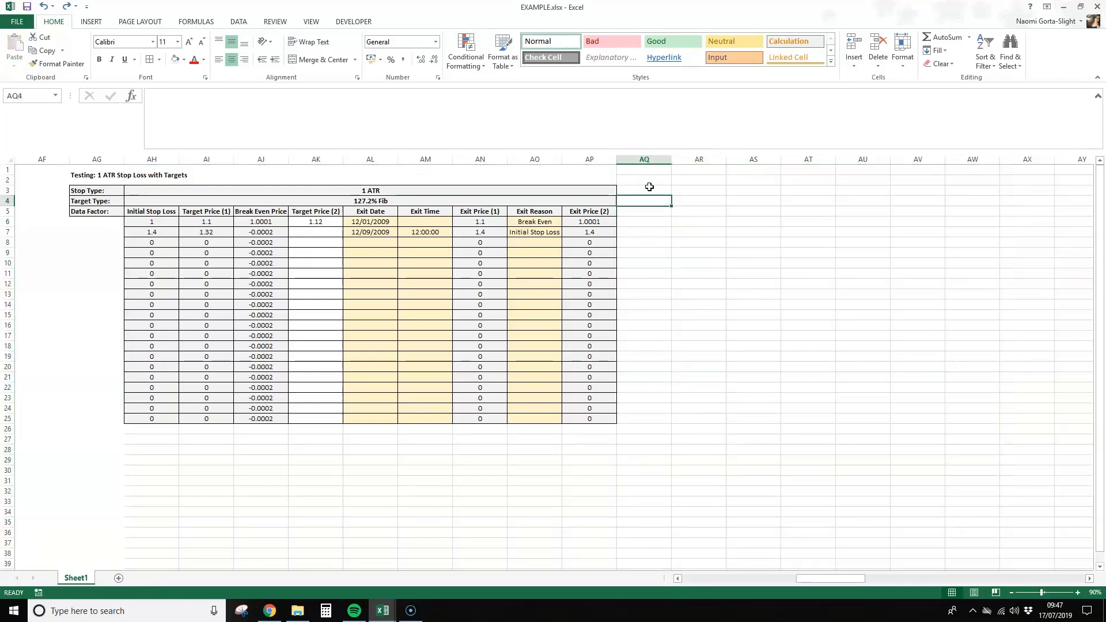
left_click(651, 189)
type("s")
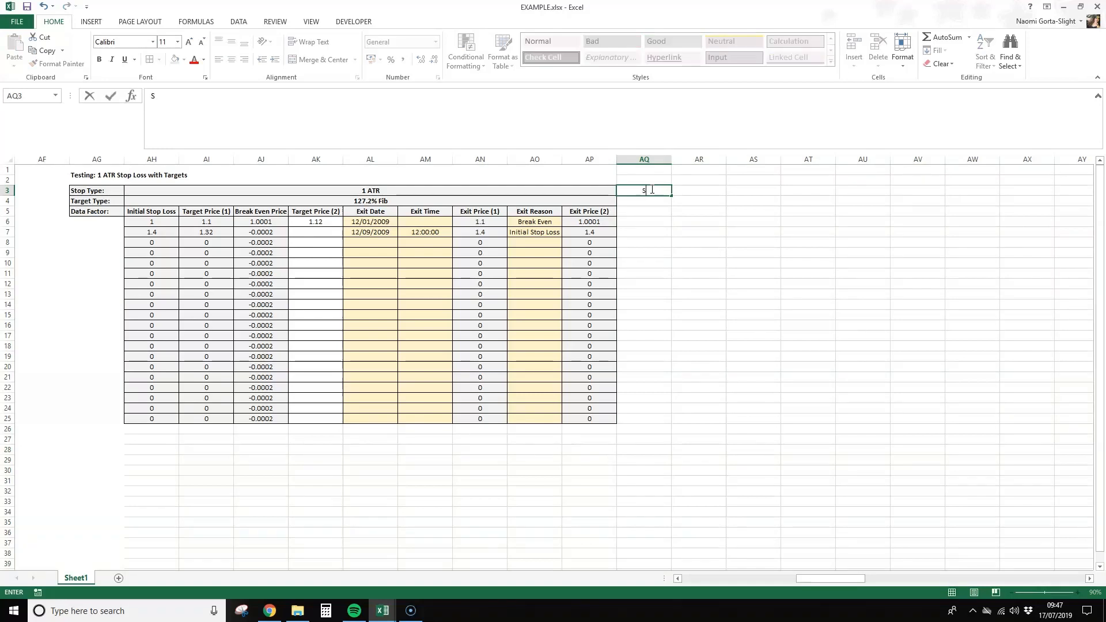
type("creenshot (Stopped Out")
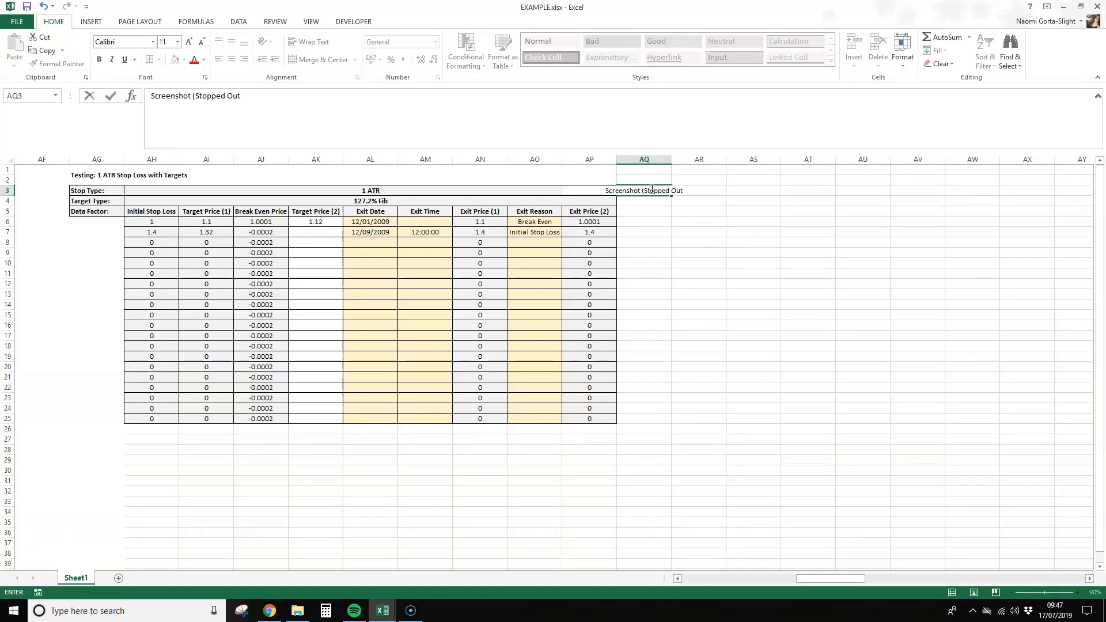
type(")")
key("Return")
Step: Copy the screenshot heading from AQ3 into cells AR3 and AS3
left_click(651, 189)
key("ctrl+c")
key("Right")
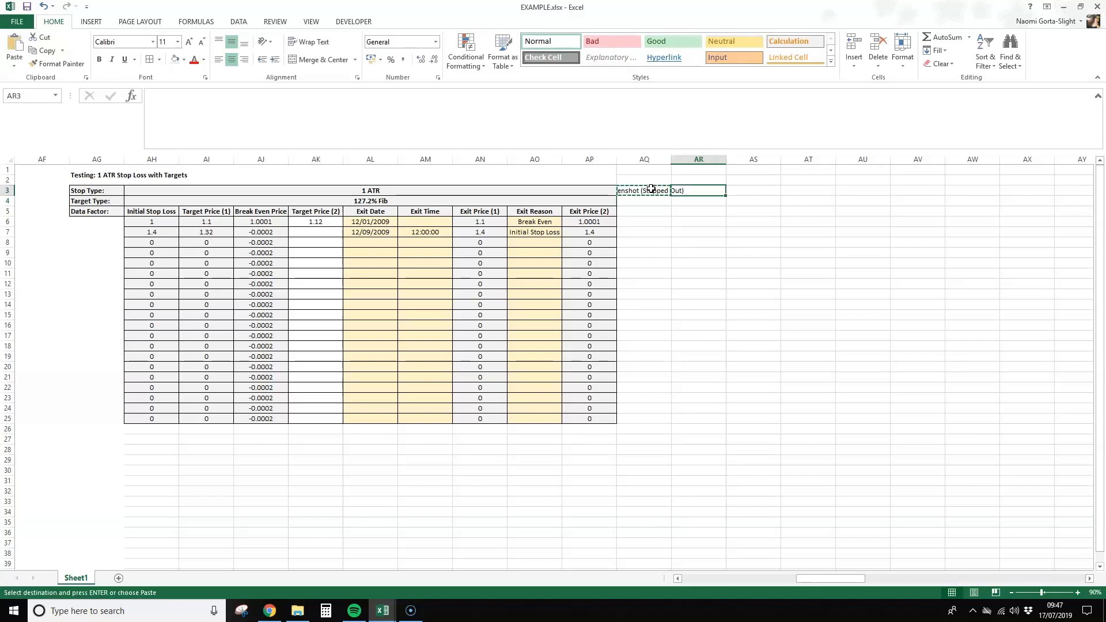
key("ctrl+v")
key("Right")
key("ctrl+v")
key("Escape")
Step: Change the copied heading in AR3 to "Screenshot (Break Even)"
left_click(713, 192)
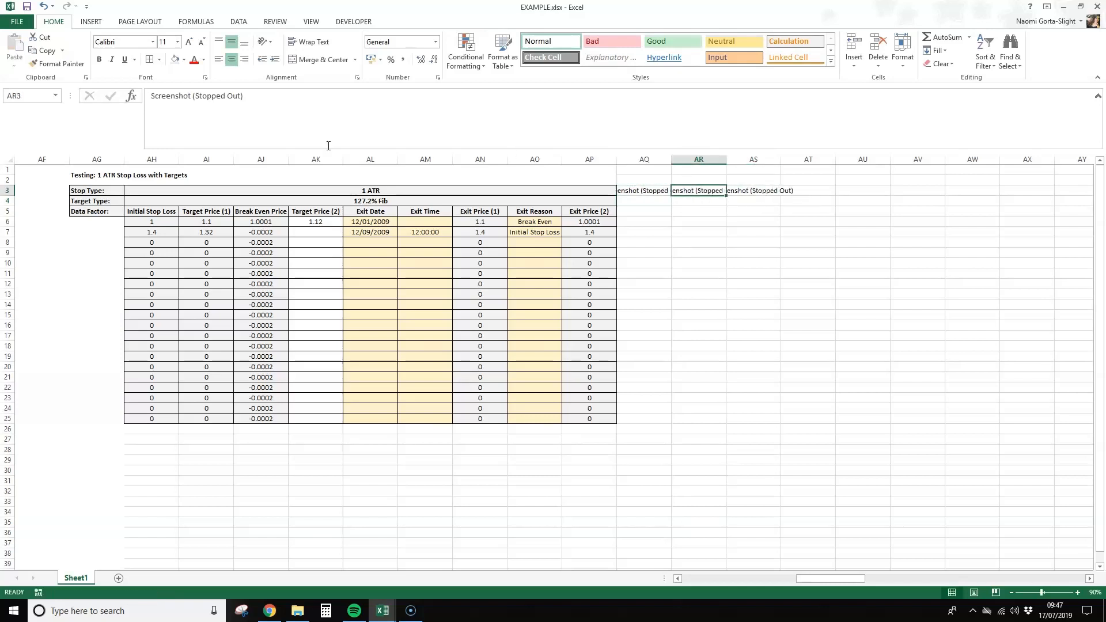
left_click_drag(194, 95, 242, 97)
type("break E")
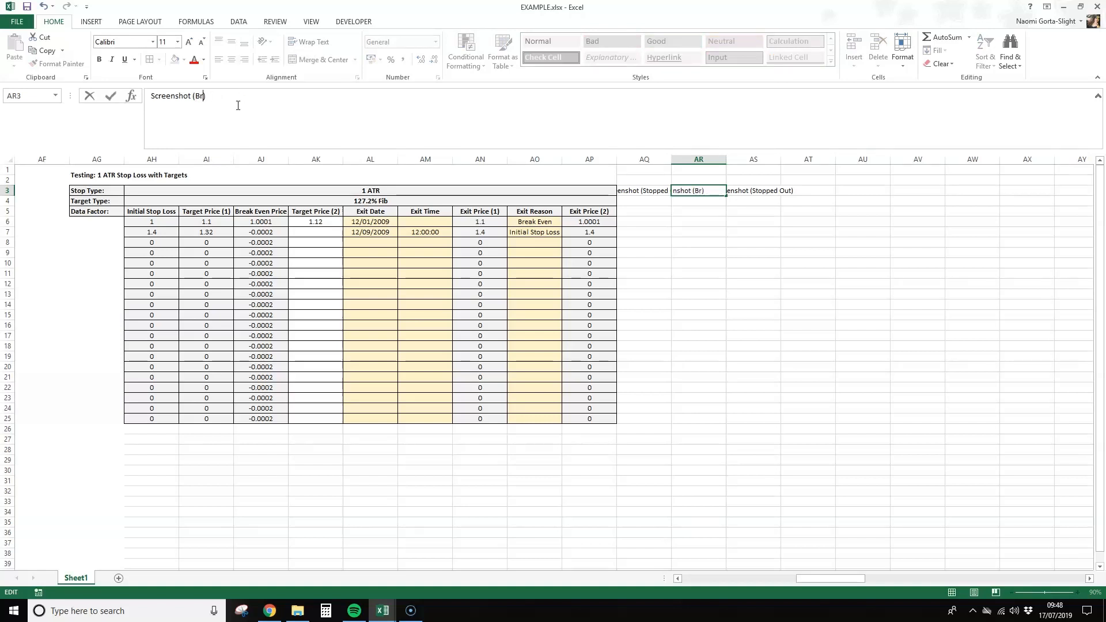
type("eak Even")
key("Tab")
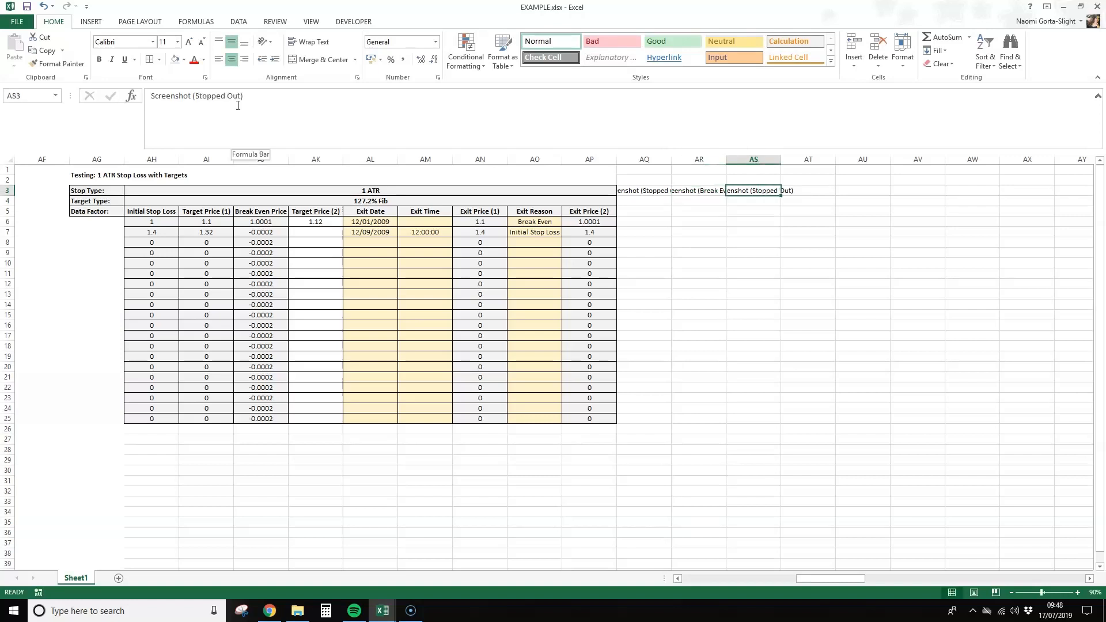
Step: Change the copied heading in AS3 to "Screenshot (Hit Target 2)"
left_click_drag(198, 93, 234, 94)
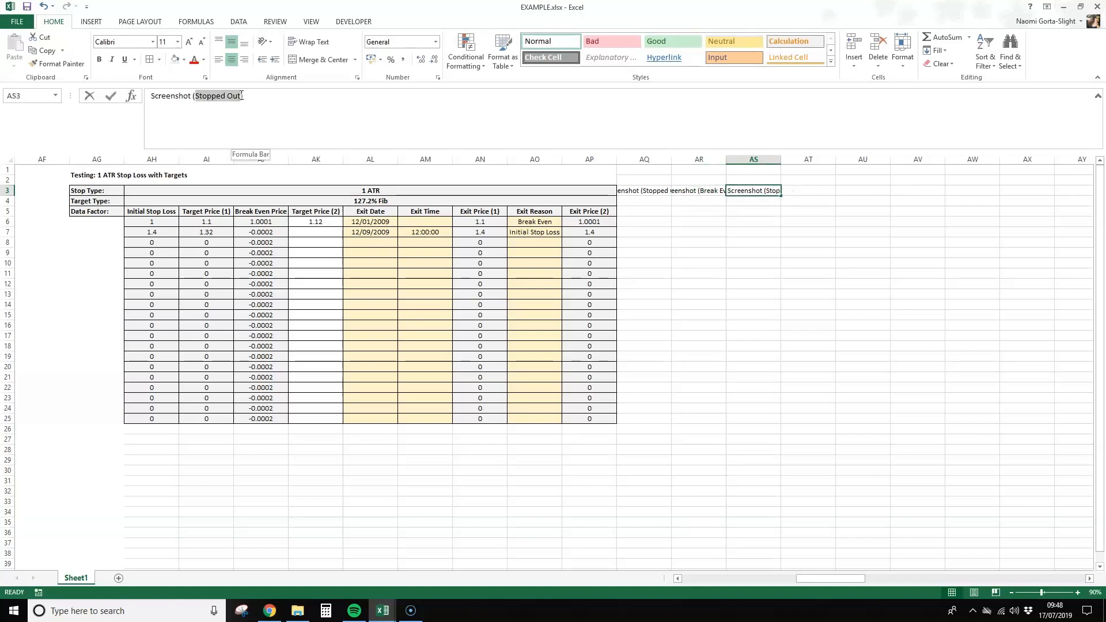
type("Hit Tar")
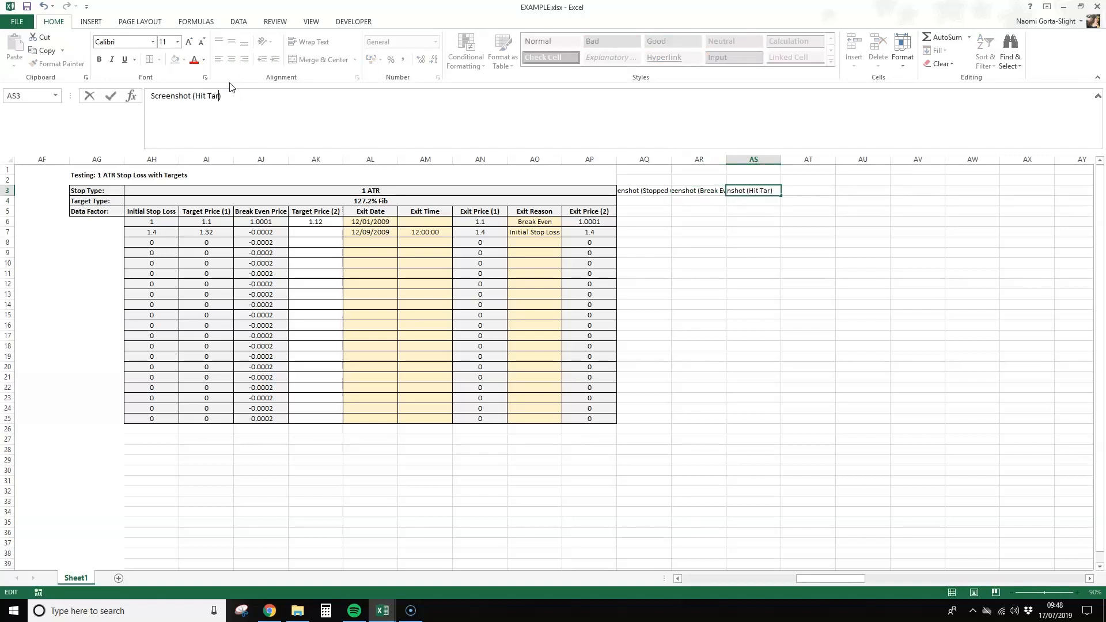
type("get 2")
key("Return")
Step: Widen columns AQ to AS so the three screenshot headings fit
left_click_drag(645, 159, 877, 159)
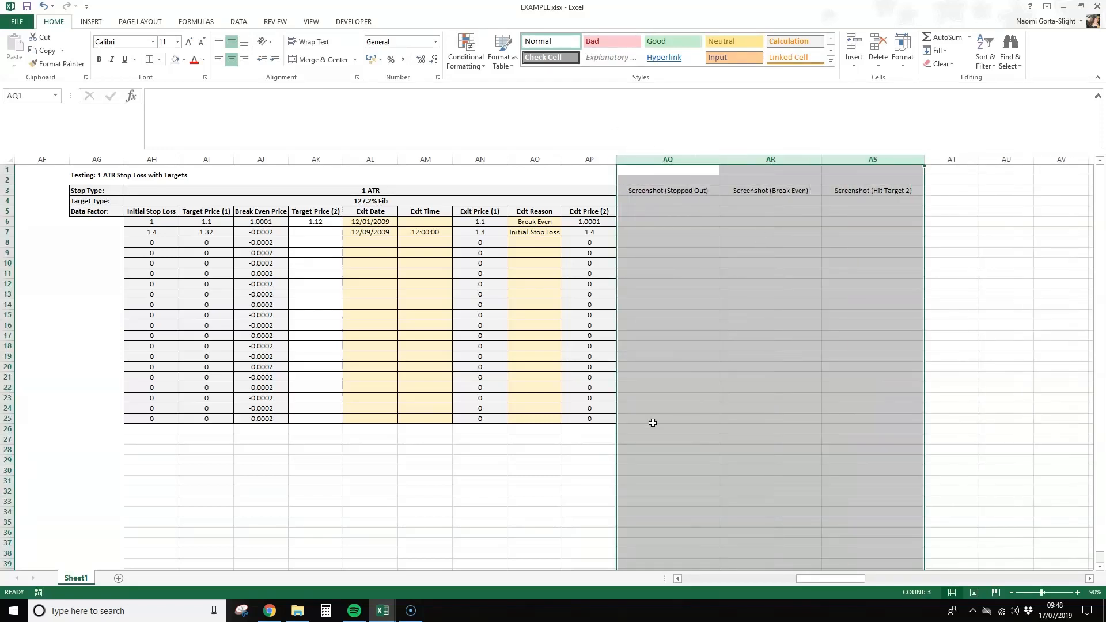
left_click_drag(653, 423, 841, 190)
Step: Merge and center each of the three screenshot headings across rows 3 and 4 of its own column
left_click_drag(646, 198, 655, 190)
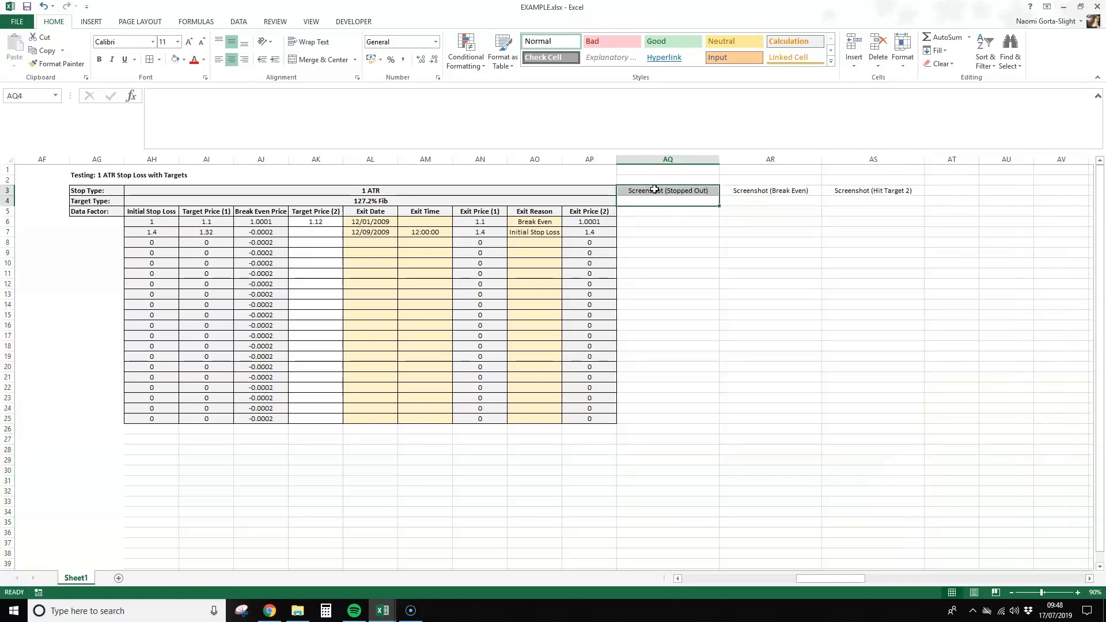
left_click(319, 59)
left_click_drag(770, 193, 780, 201)
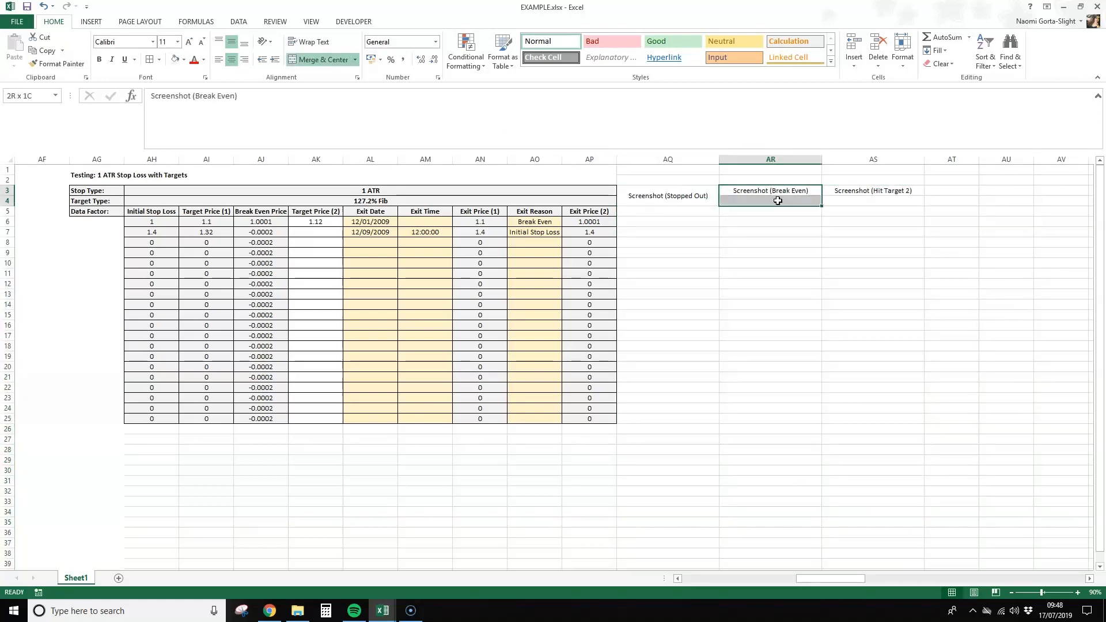
left_click(330, 59)
left_click_drag(874, 191, 876, 202)
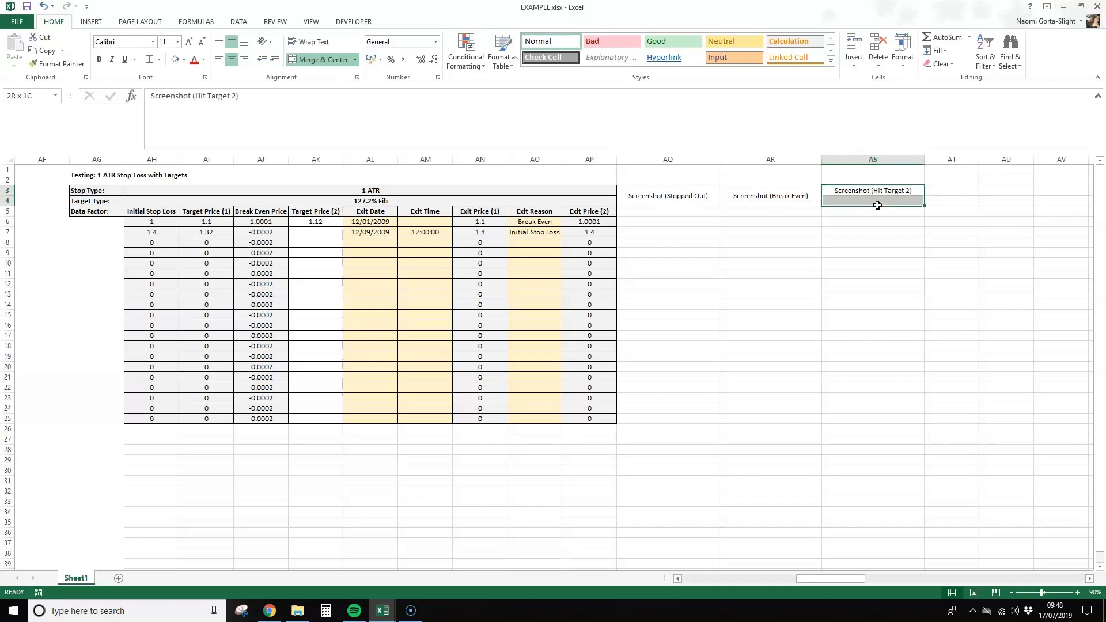
left_click(336, 61)
Step: Add all borders to the screenshot columns AQ3:AS25 and make their three headings bold
left_click_drag(696, 195, 882, 416)
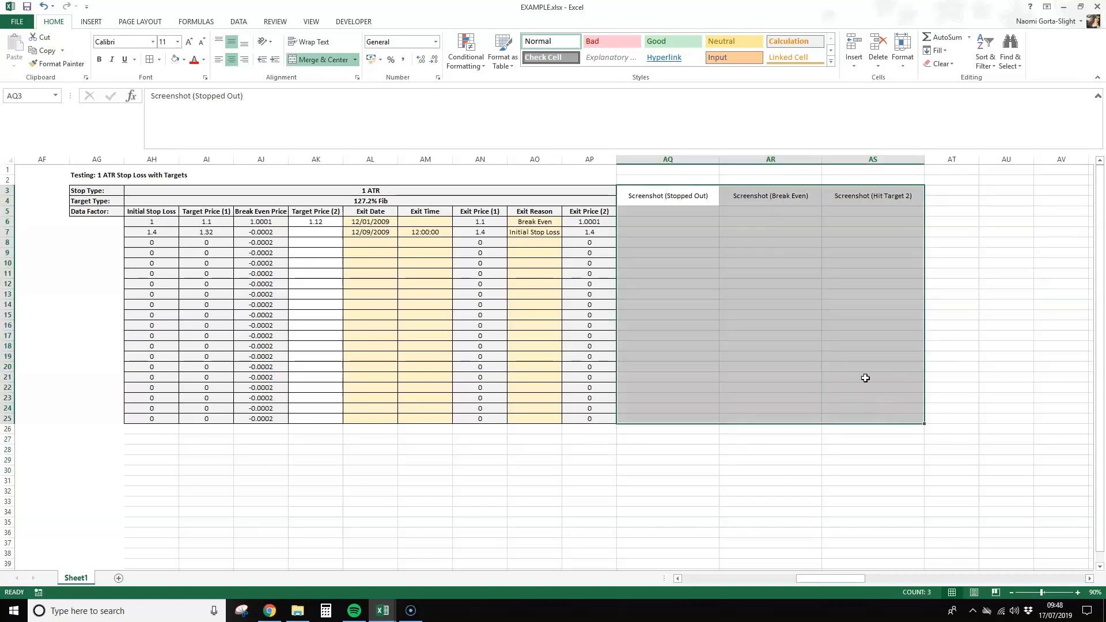
left_click(149, 60)
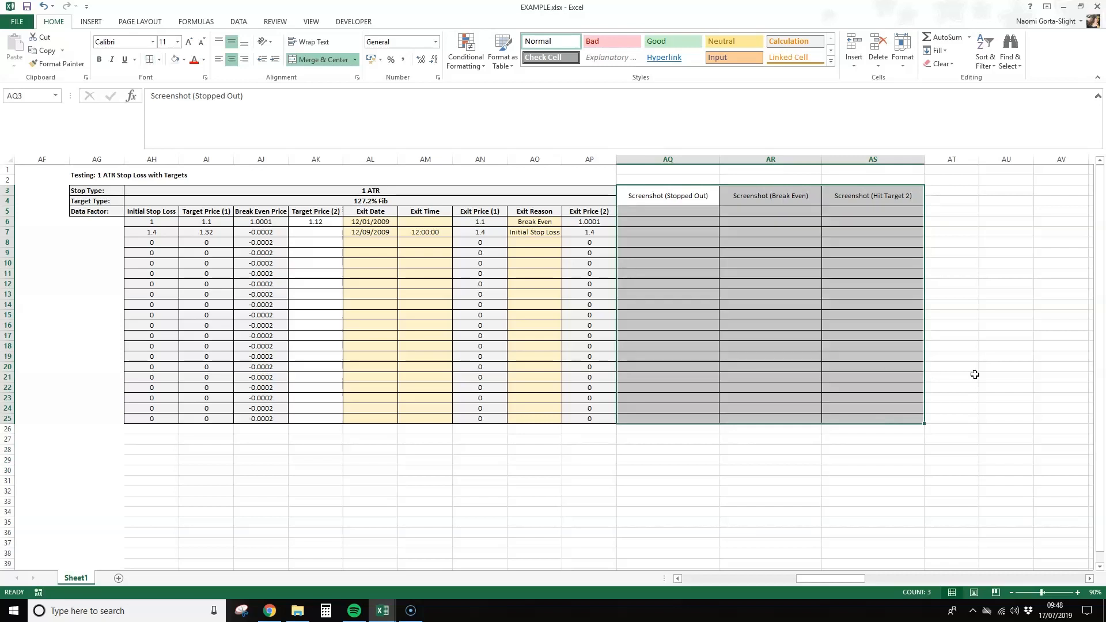
left_click(1026, 355)
left_click_drag(650, 203, 864, 201)
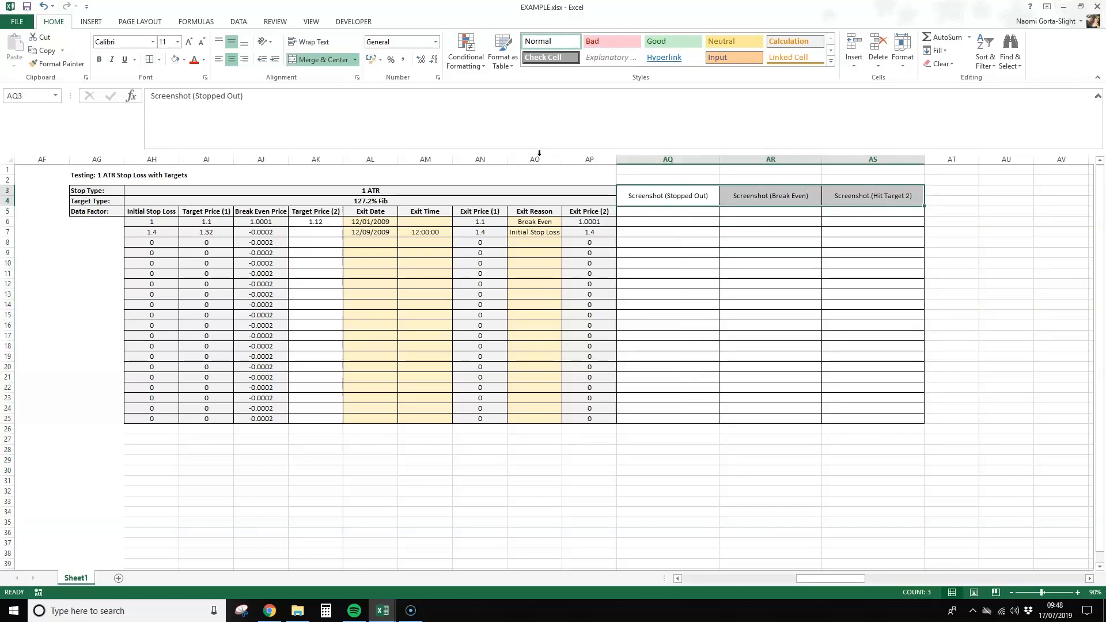
left_click(99, 60)
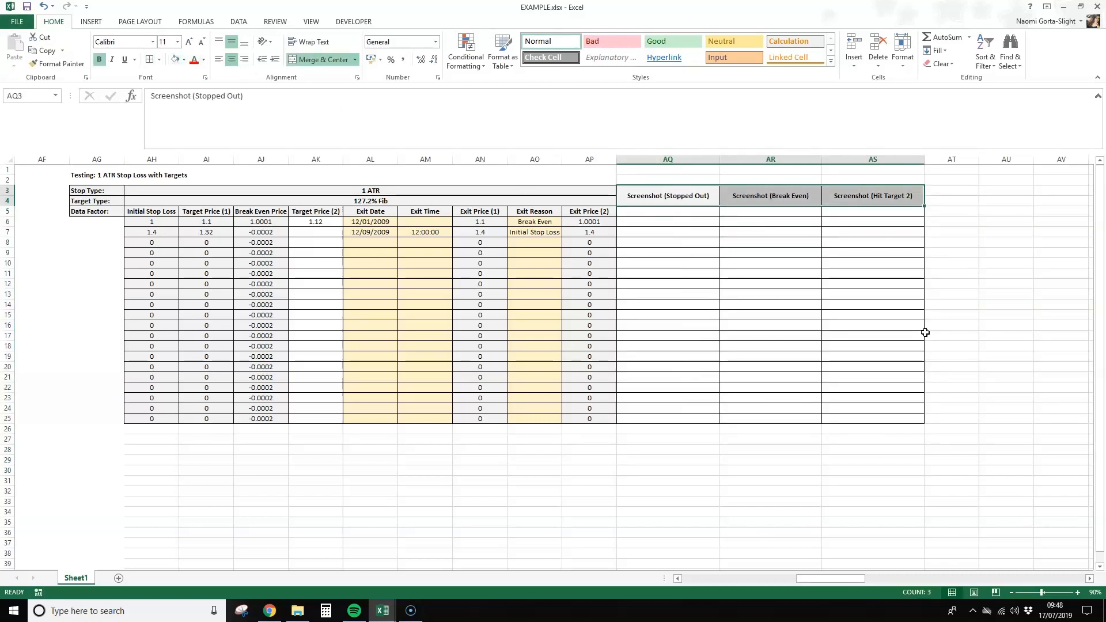
Step: Merge and center each of the three screenshot headings in AQ to AS across rows 3 to 5 of its own column
left_click(974, 303)
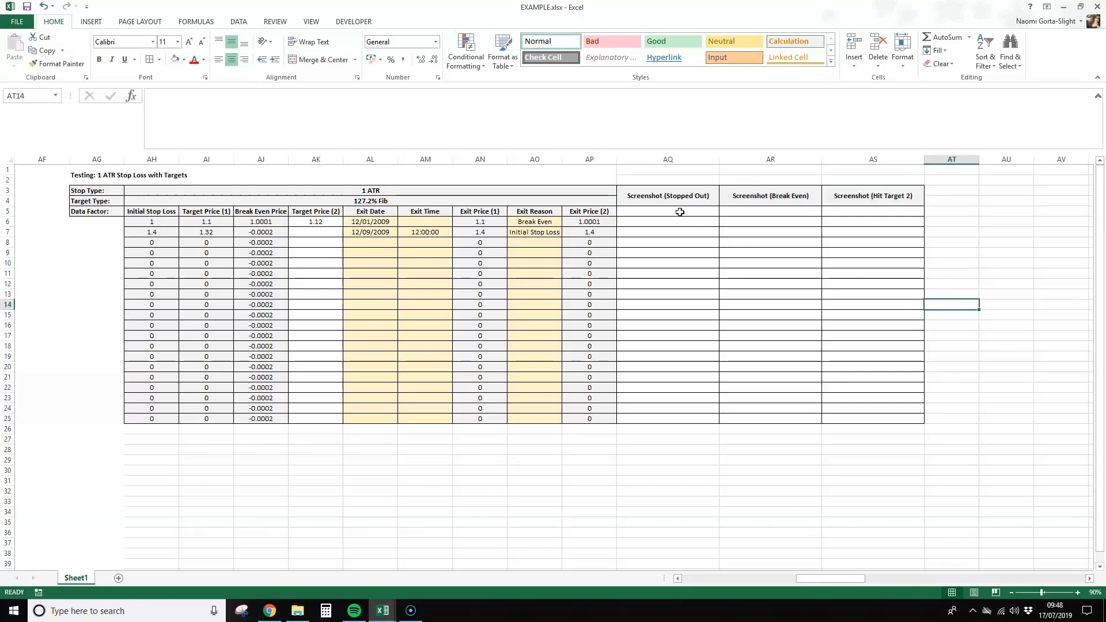
left_click_drag(680, 212, 669, 197)
left_click(323, 59)
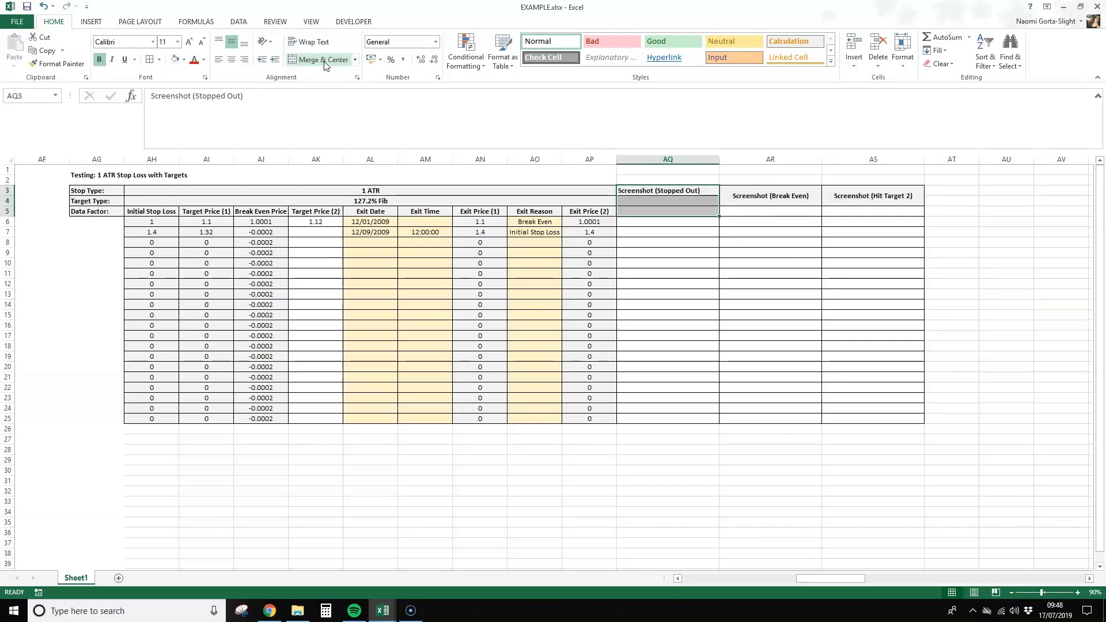
left_click_drag(750, 195, 753, 210)
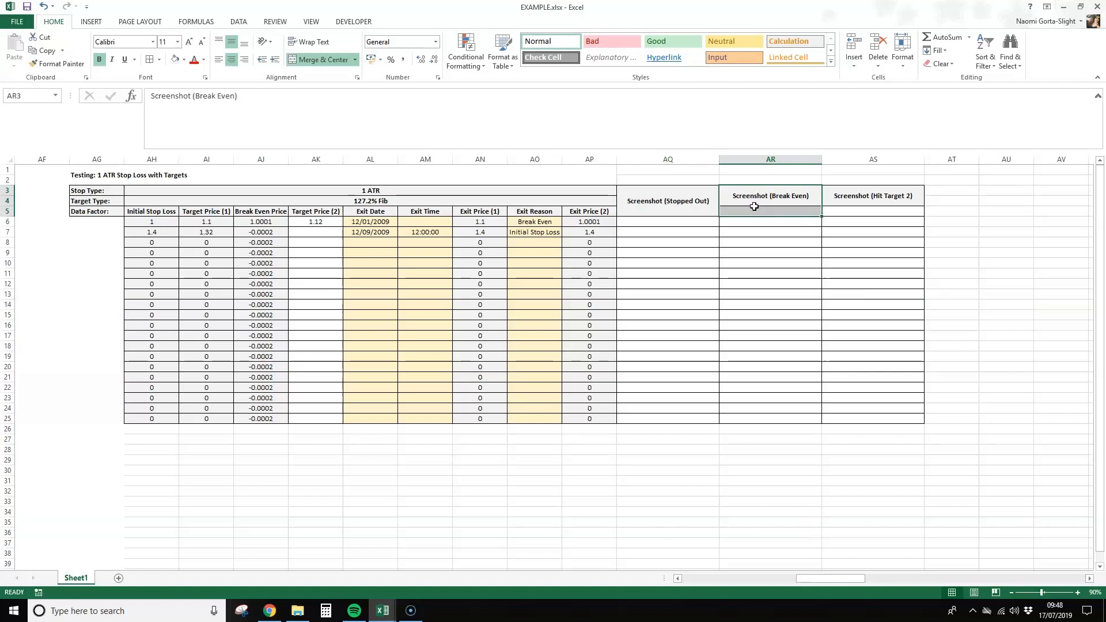
left_click(321, 60)
left_click_drag(887, 190, 882, 215)
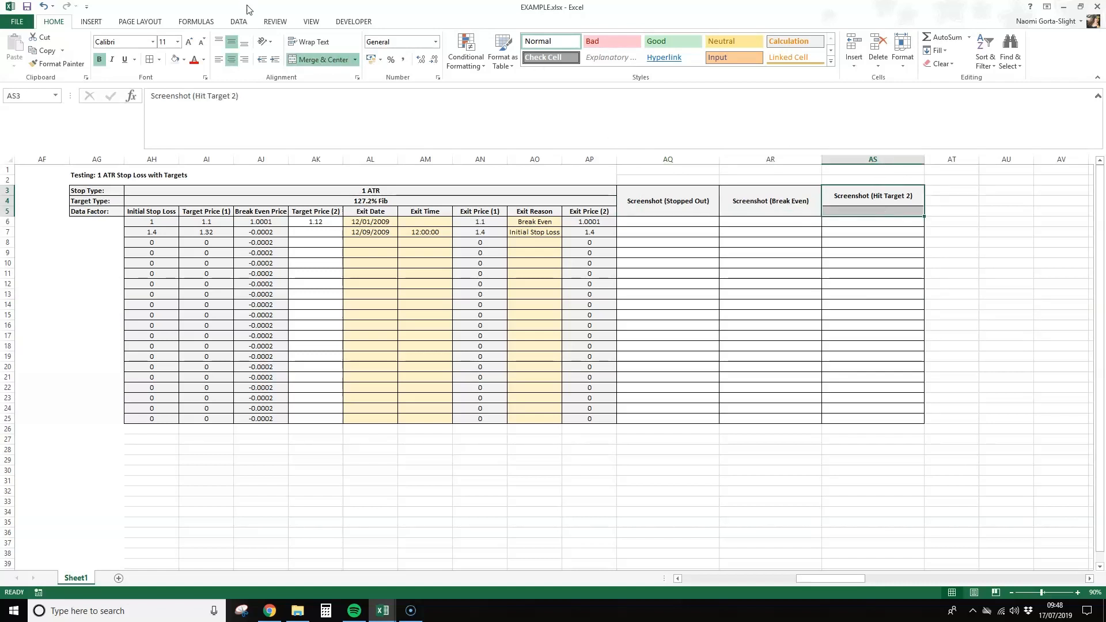
left_click(305, 61)
left_click(672, 272)
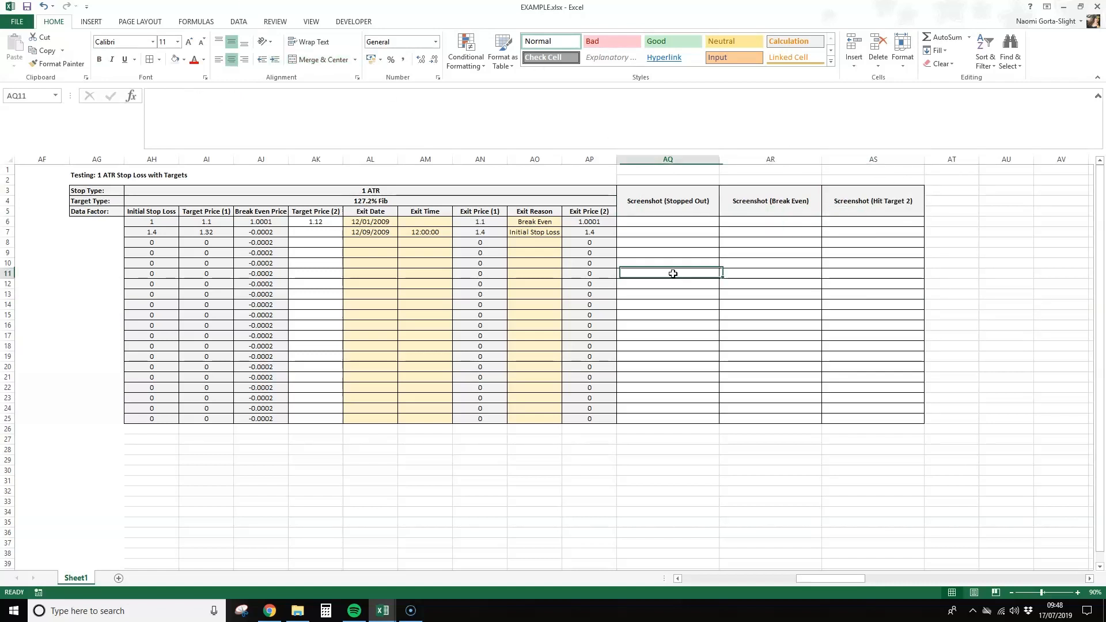
Step: Insert a hyperlink to the file 123.docx from the Documents folder in cell AQ6
left_click(671, 221)
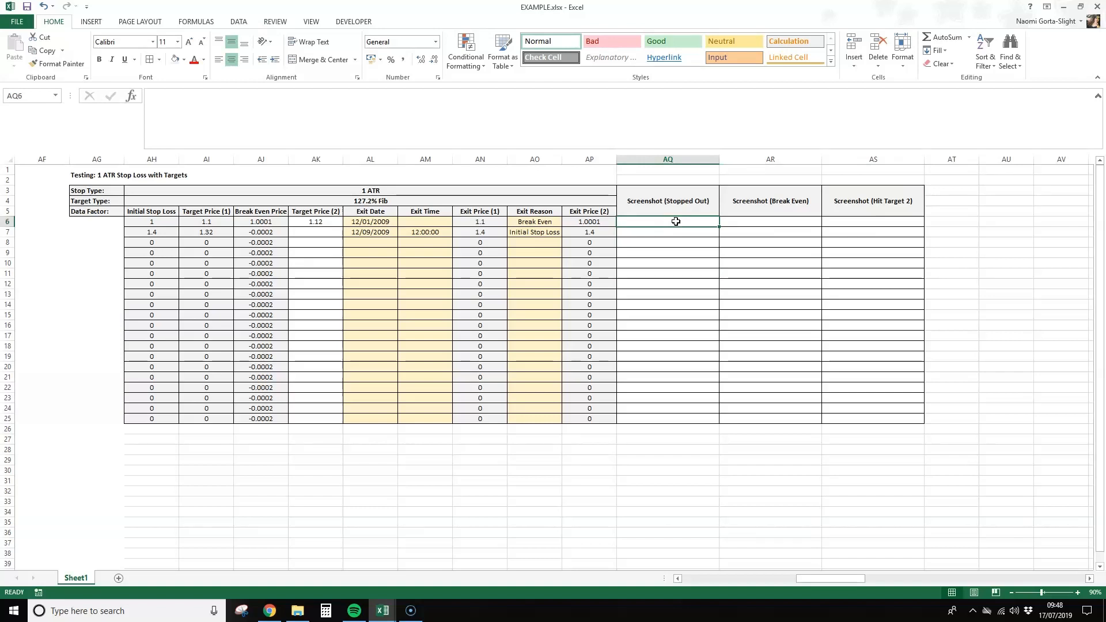
right_click(676, 221)
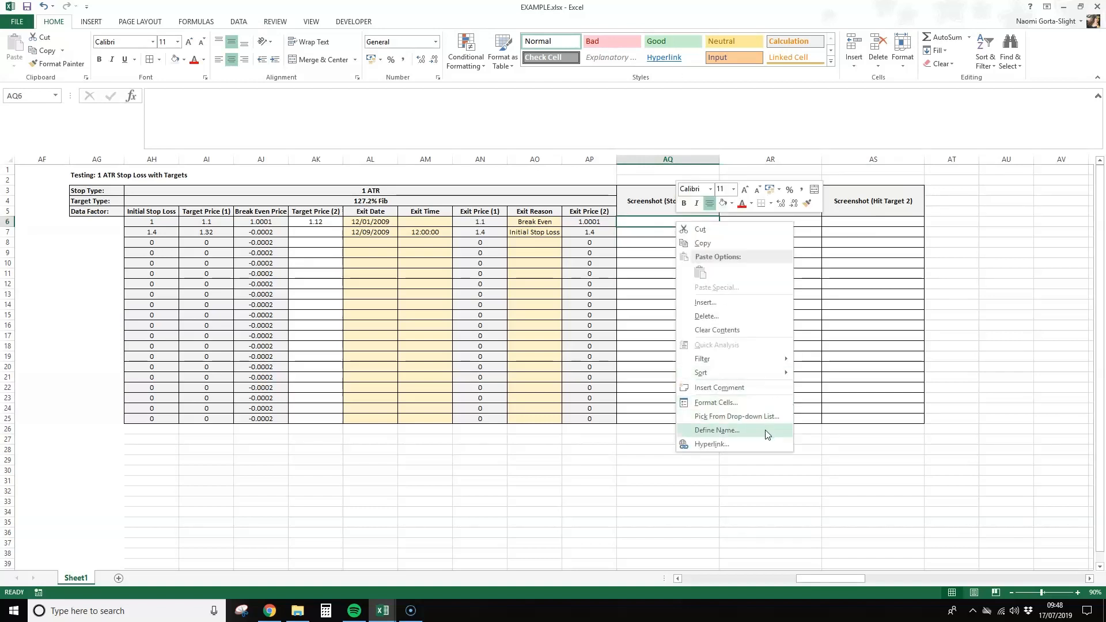
left_click(758, 443)
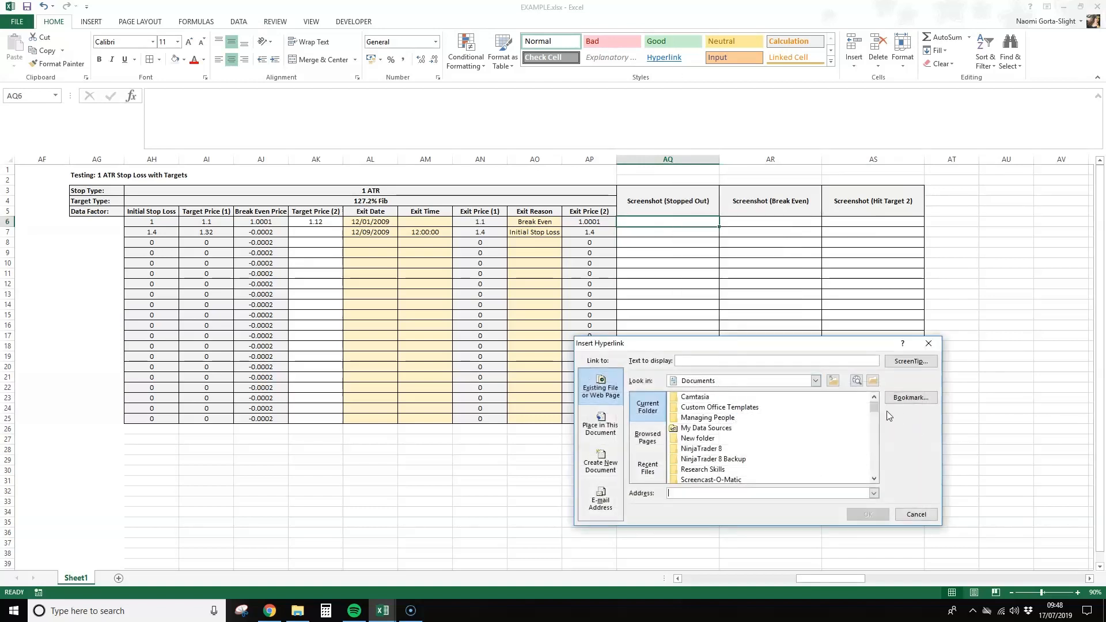
left_click(876, 478)
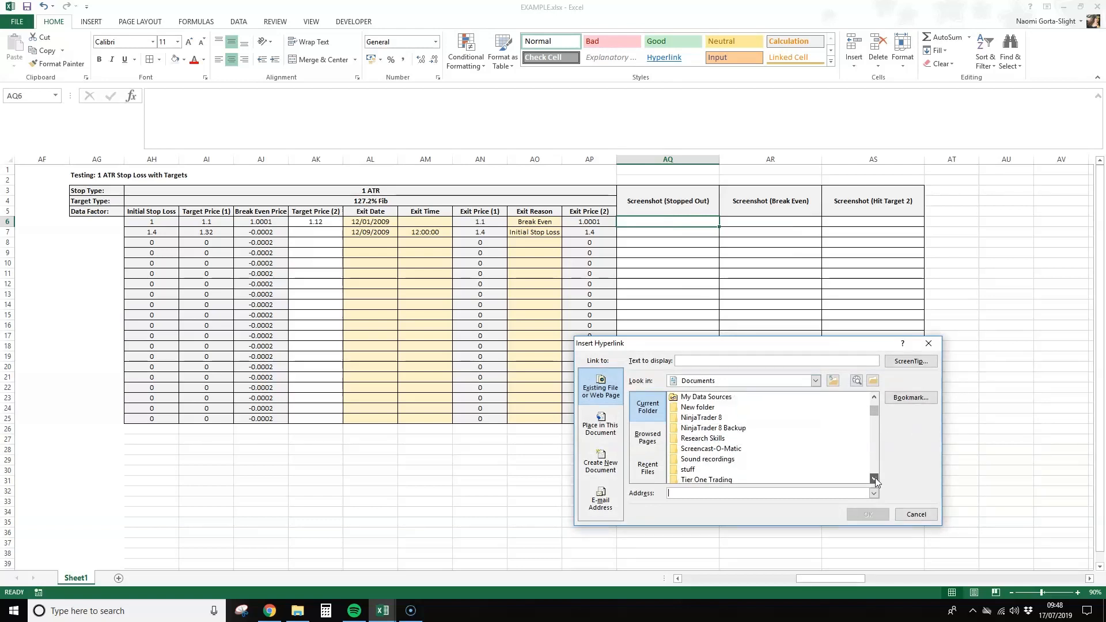
left_click(876, 478)
double_click(743, 472)
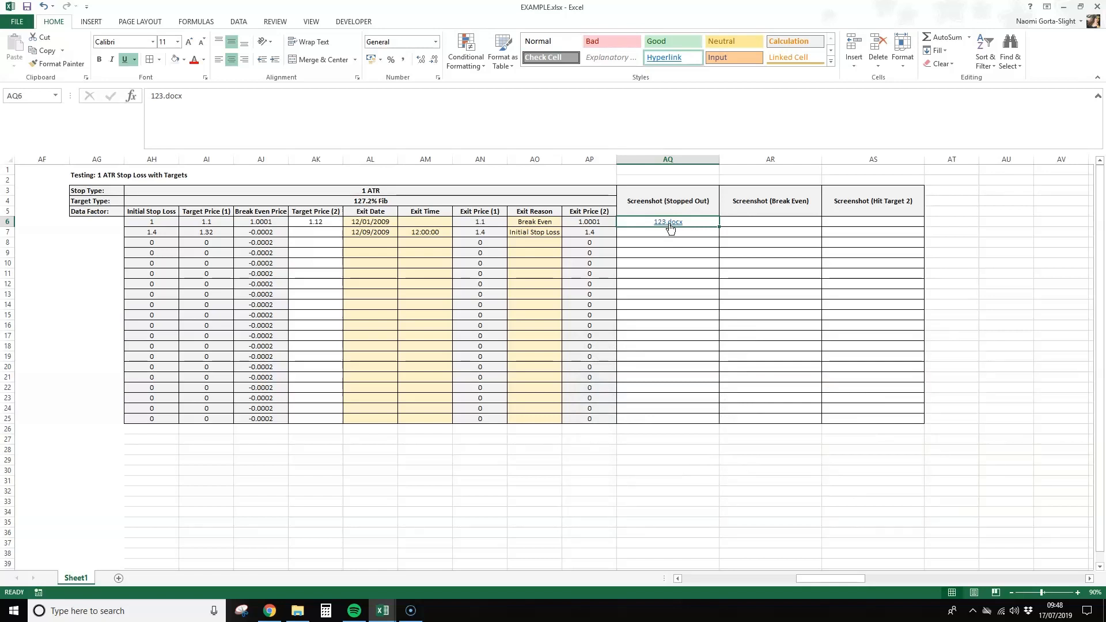
Step: Change the display text of the hyperlink in AQ6 to "Screenshot_Stopped Out"
right_click(671, 228)
left_click(732, 446)
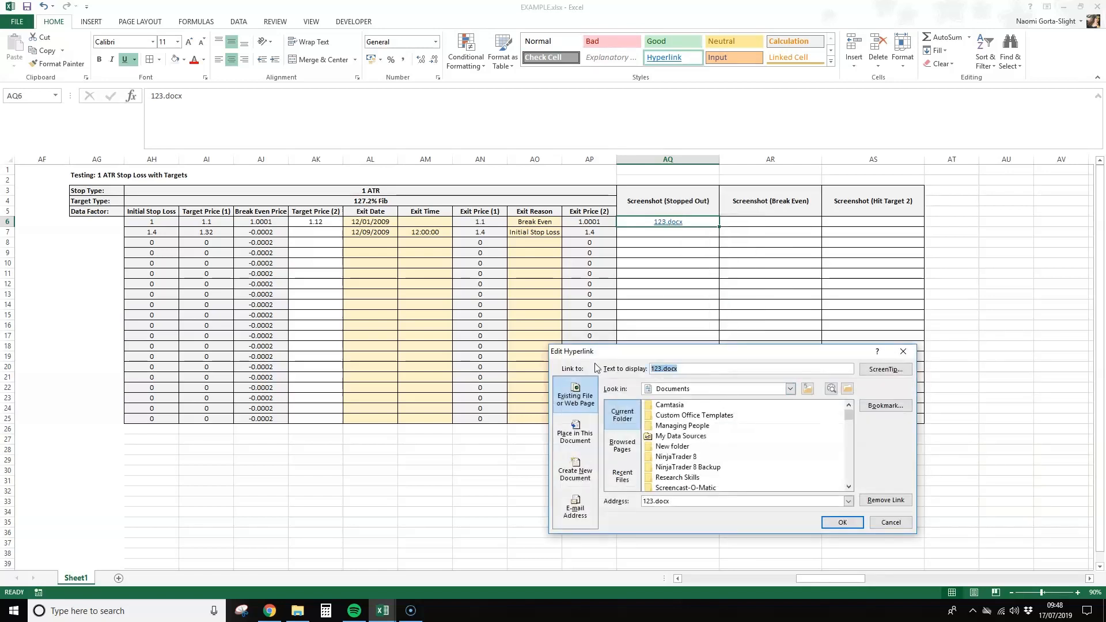
type("Screenshot_Stopped Out")
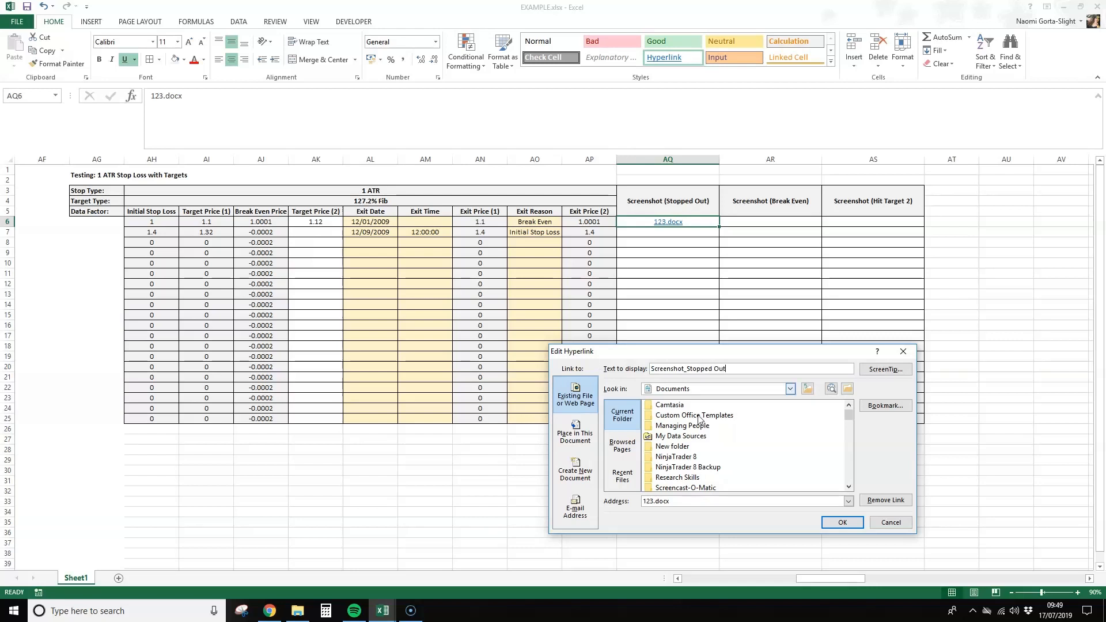
left_click(839, 523)
left_click(914, 366)
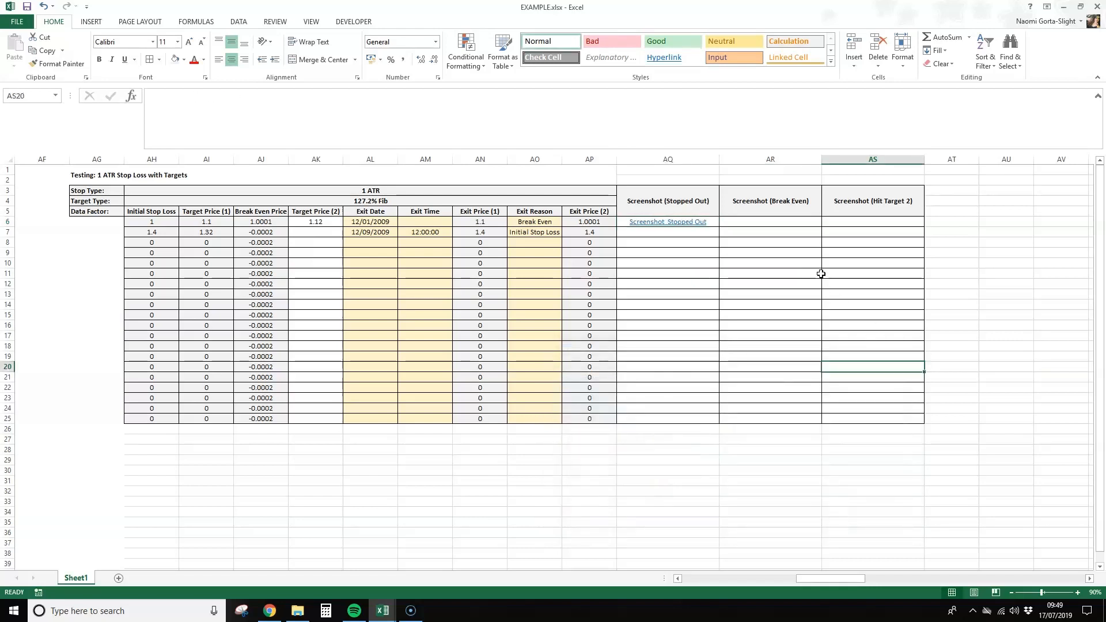
Step: Add a conditional formatting rule to AQ6:AS25 that fills blank cells with the thin reverse diagonal stripe pattern
left_click_drag(691, 421, 884, 222)
left_click(468, 59)
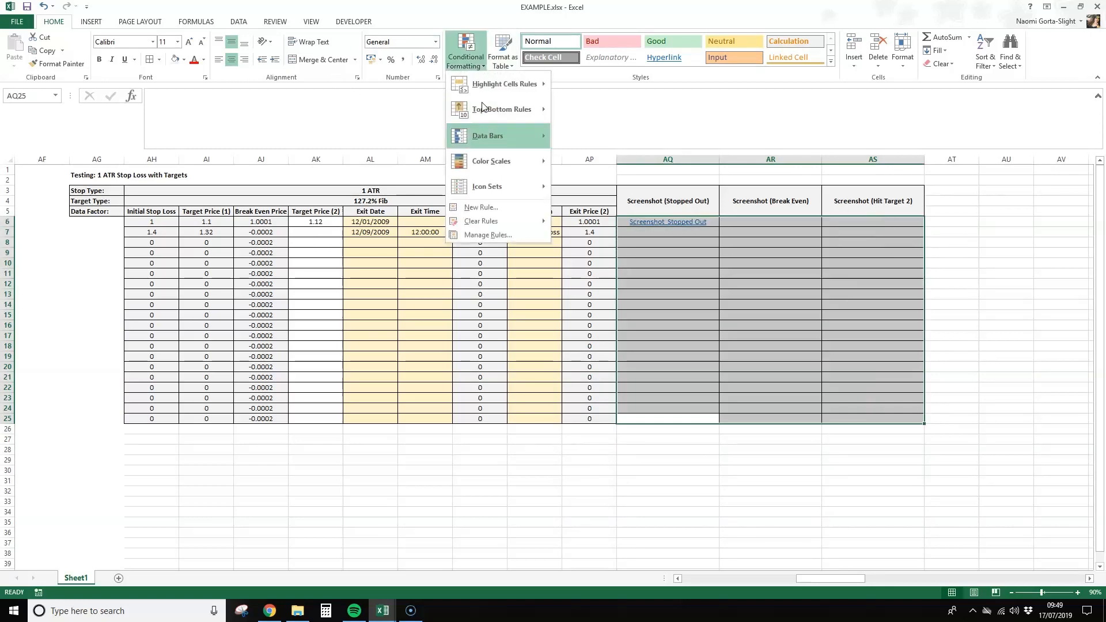
left_click(499, 208)
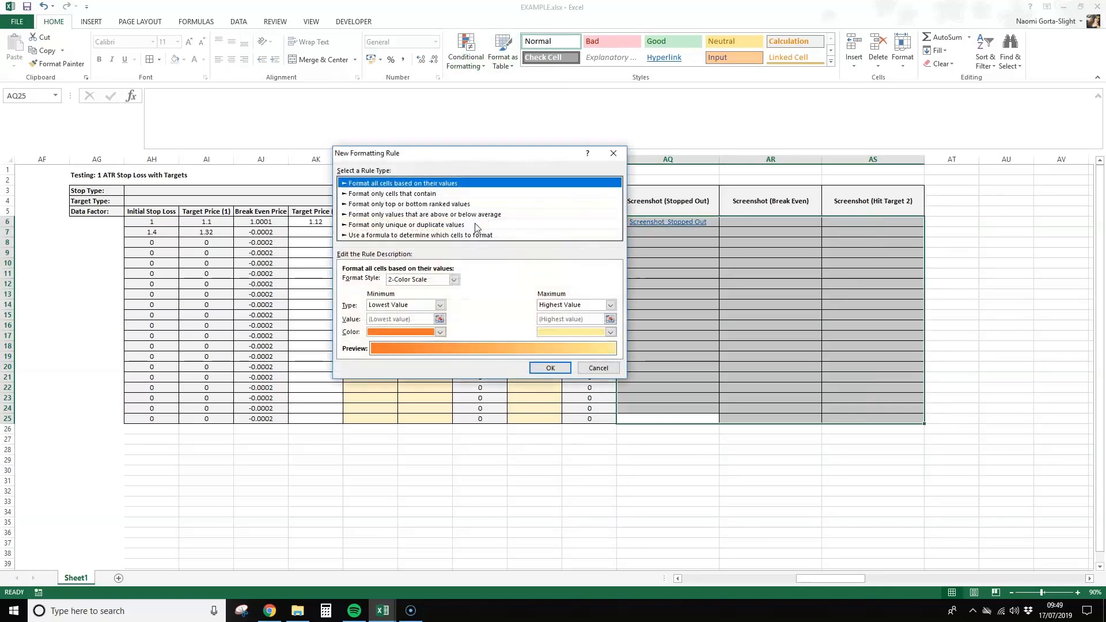
left_click(404, 194)
left_click(400, 282)
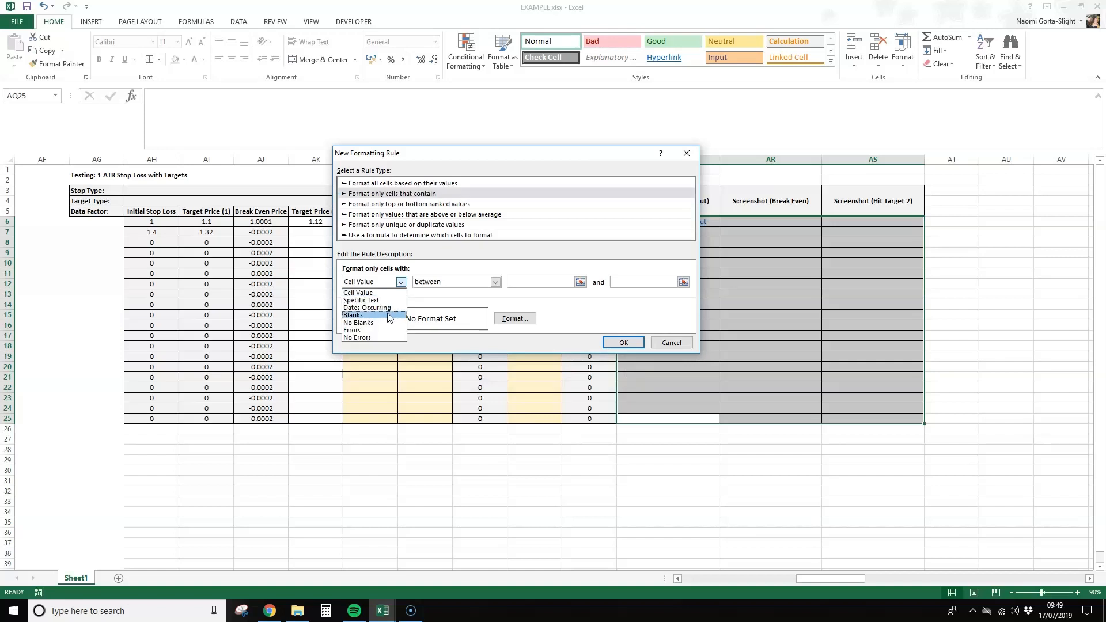
left_click(354, 315)
left_click(508, 321)
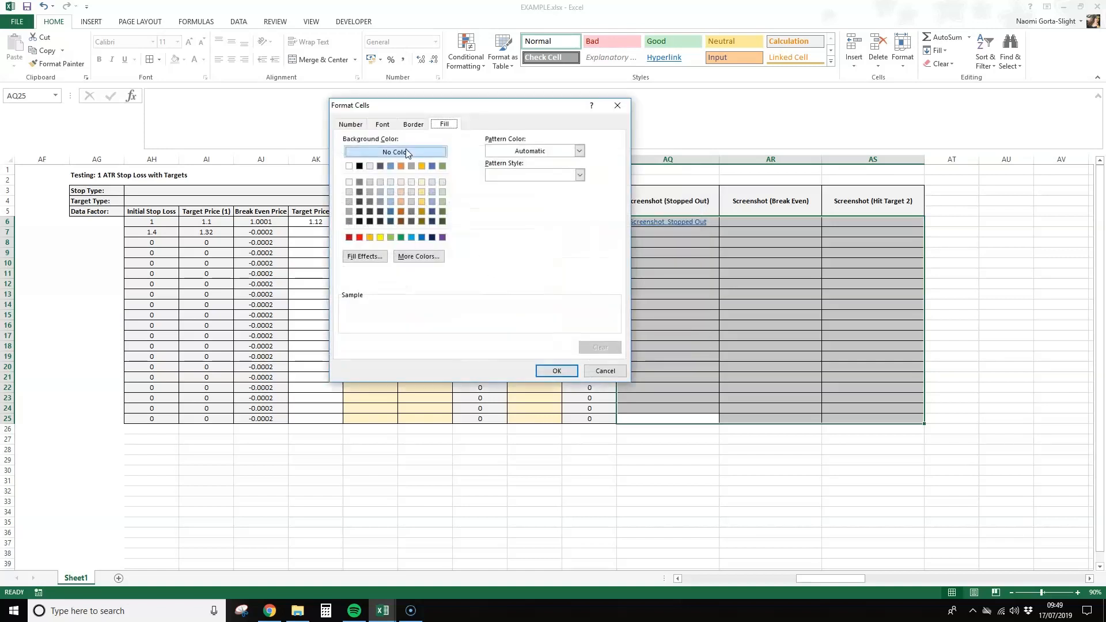
left_click(579, 174)
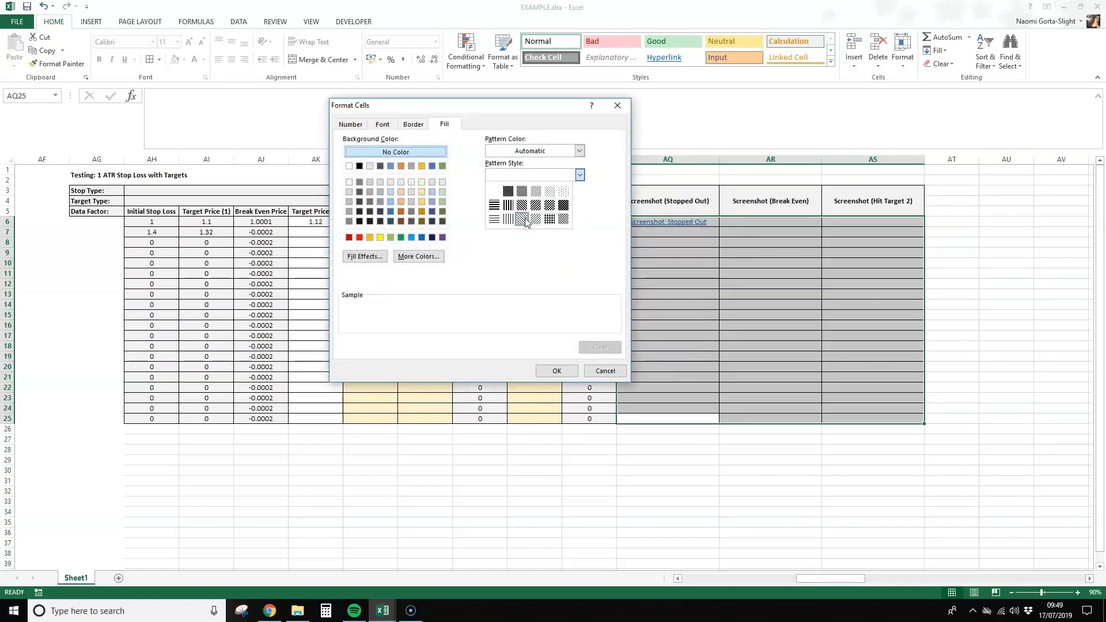
left_click(524, 220)
left_click(555, 371)
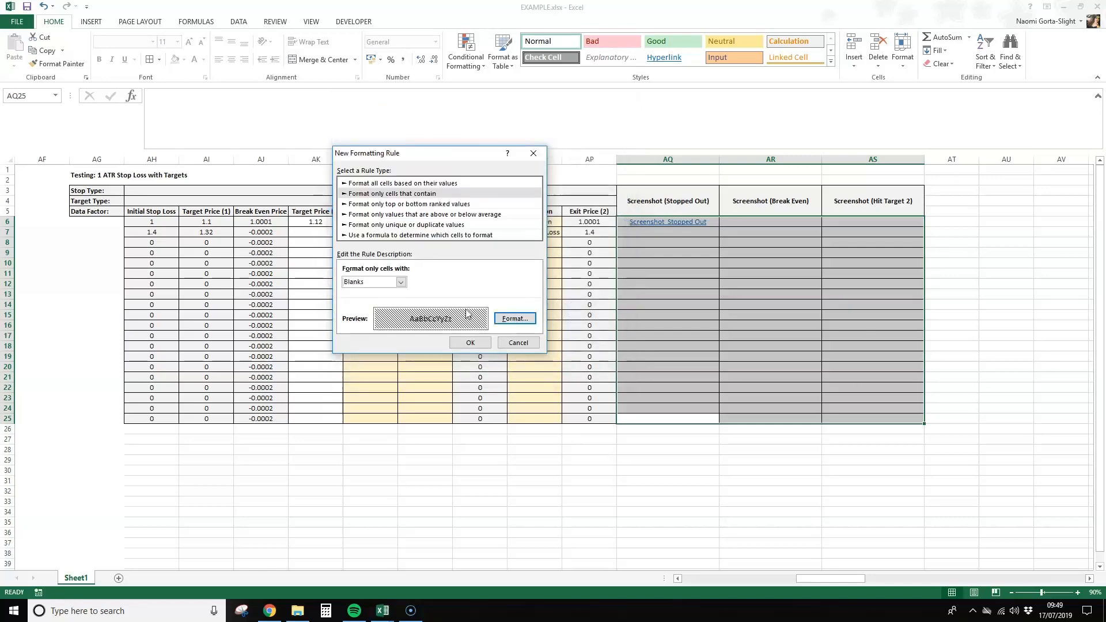
left_click(471, 342)
left_click(972, 324)
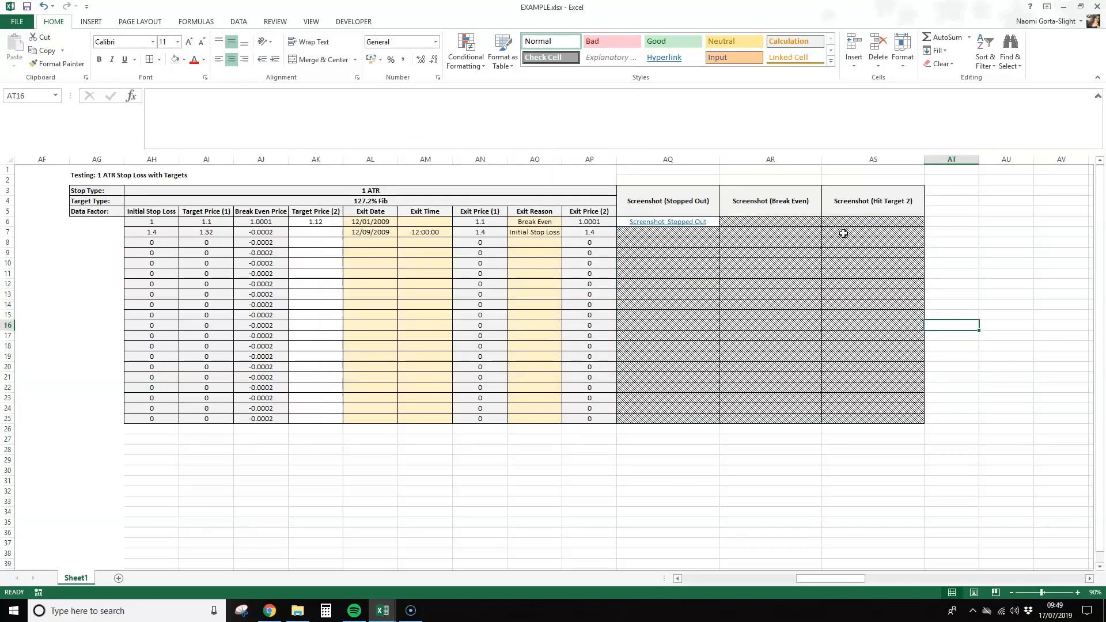
Step: Copy the screenshot hyperlink from AQ6 into AQ7
left_click(757, 234)
left_click(815, 223)
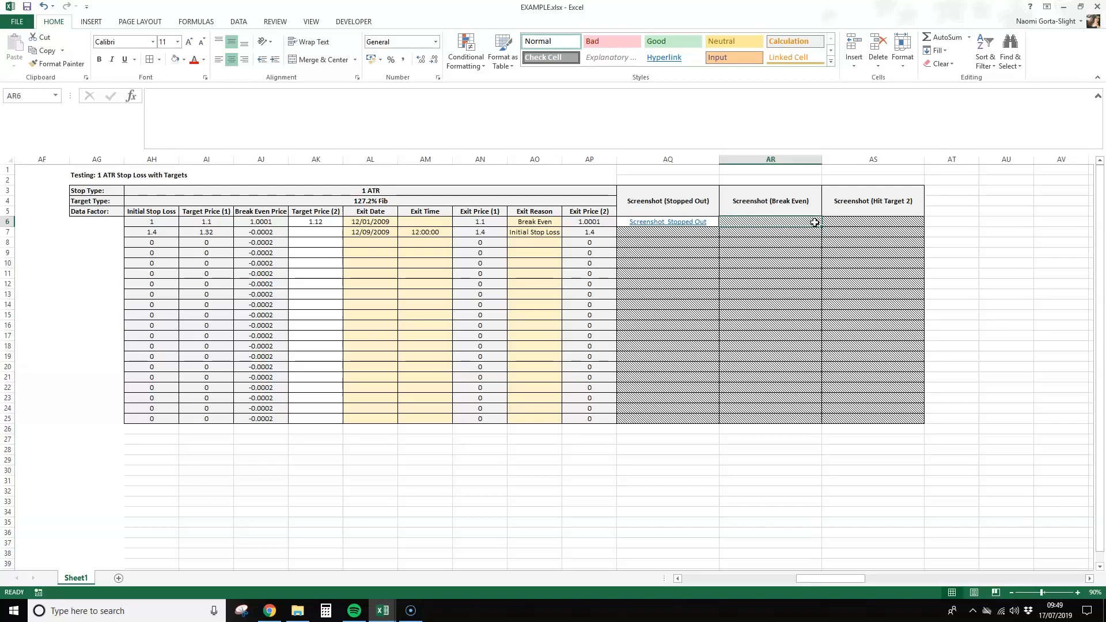
key("Left")
key("ctrl+c")
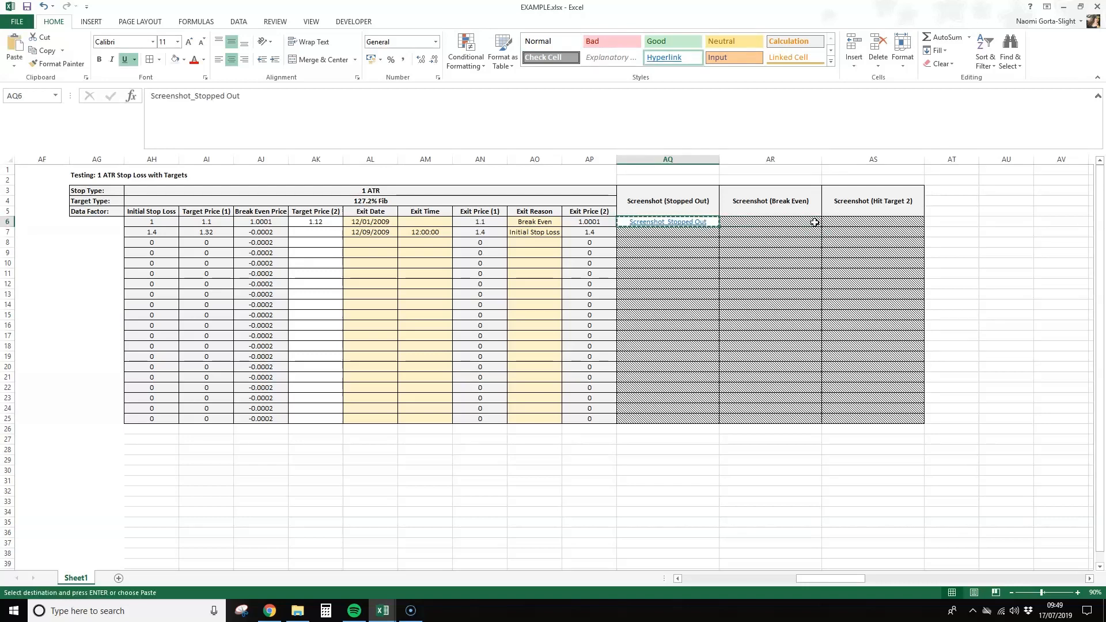
key("Down")
key("ctrl+v")
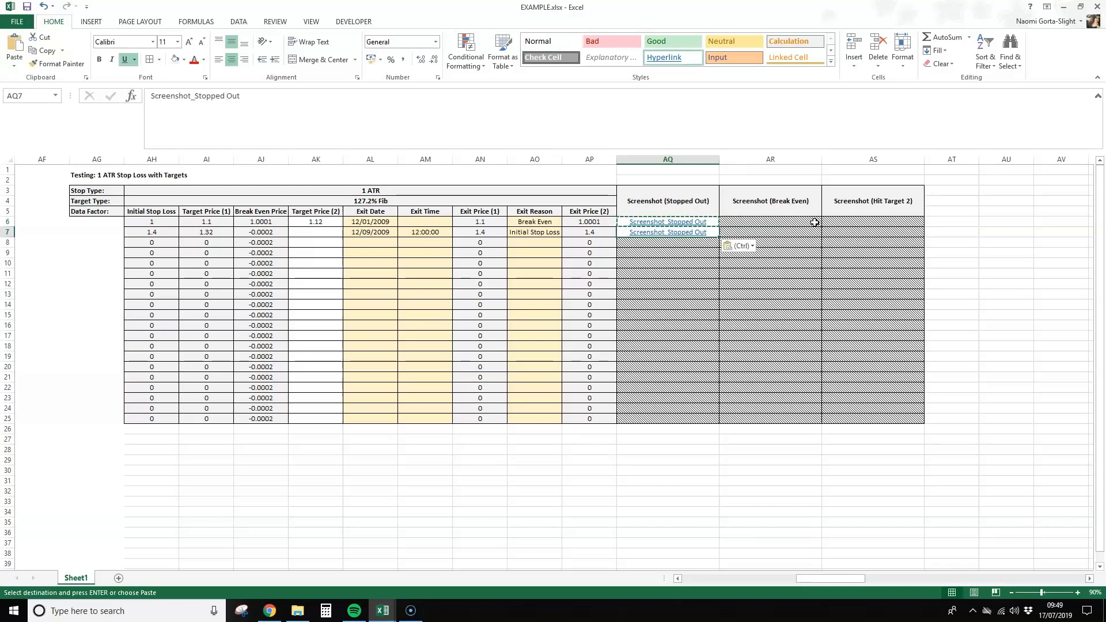
key("Escape")
key("Right")
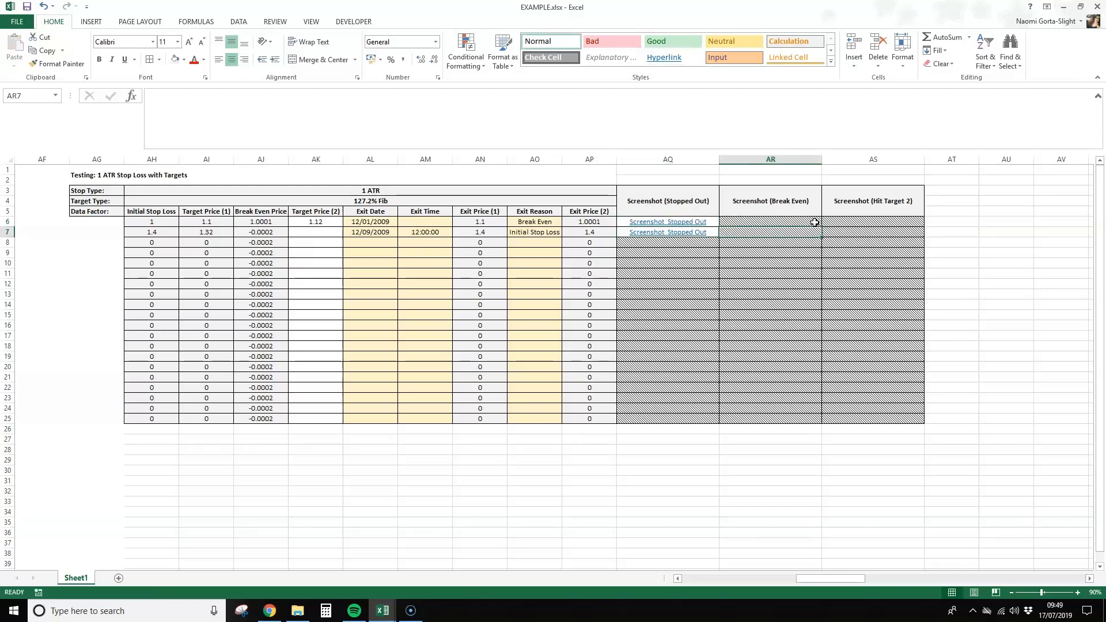
key("Left")
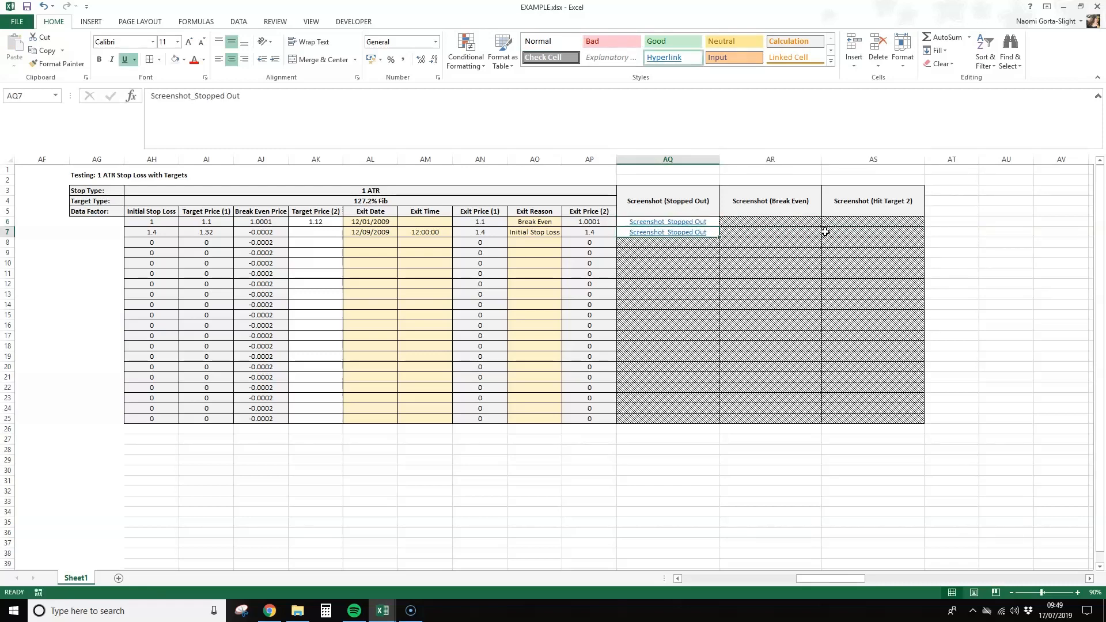
left_click_drag(821, 232, 866, 236)
left_click(951, 346)
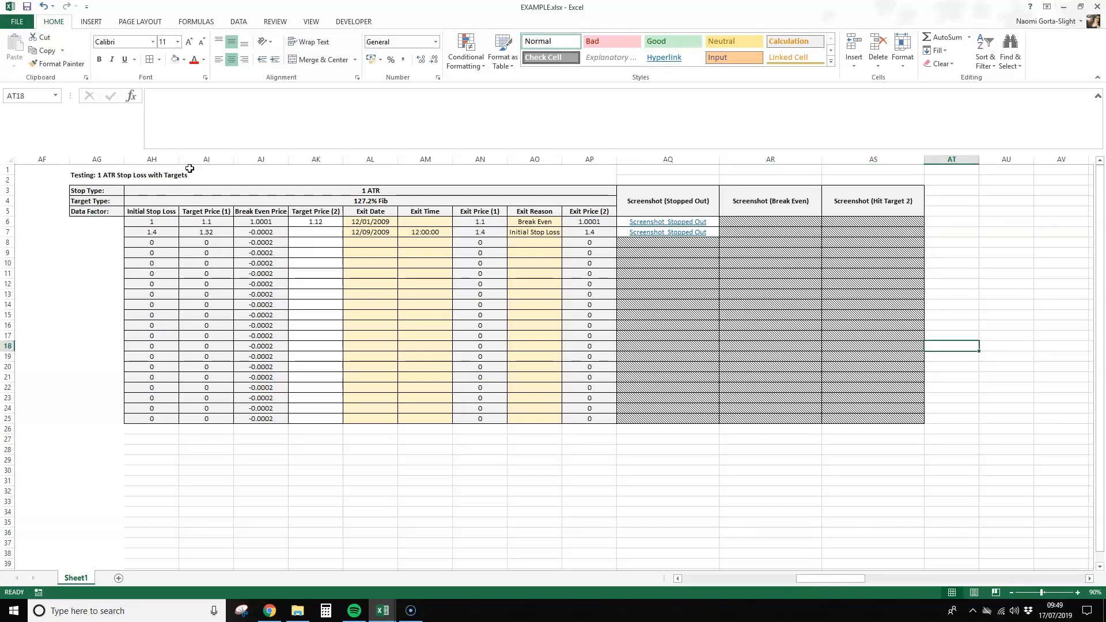
Step: Duplicate the whole stop loss and targets section by copying columns AH to AS and pasting them starting at column AT
left_click_drag(153, 160, 858, 172)
key("ctrl+c")
left_click(953, 159)
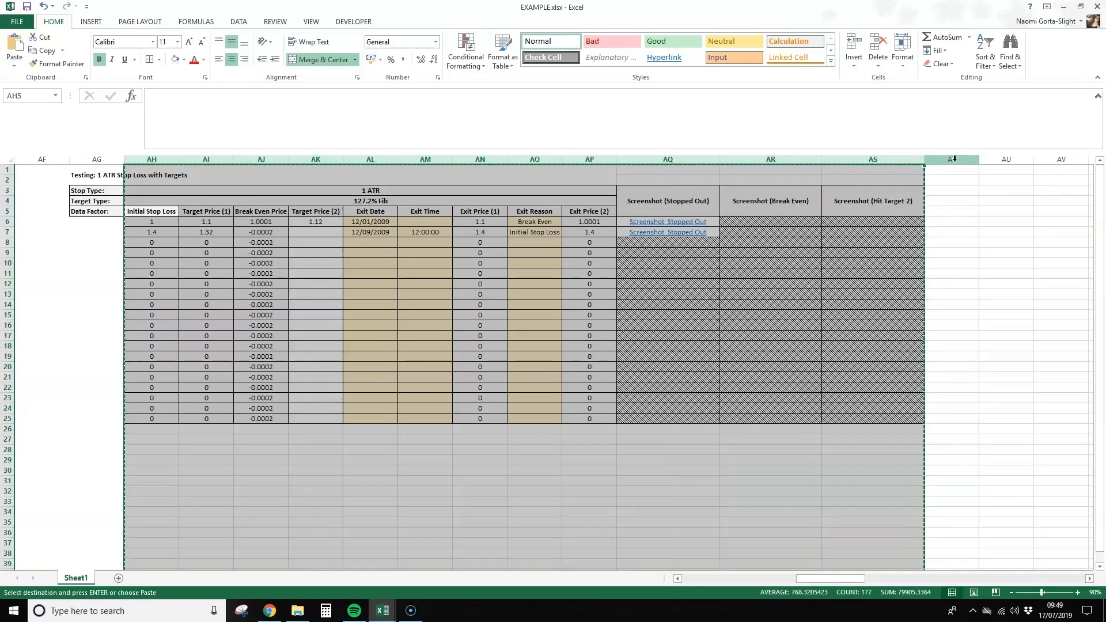
key("ctrl+v")
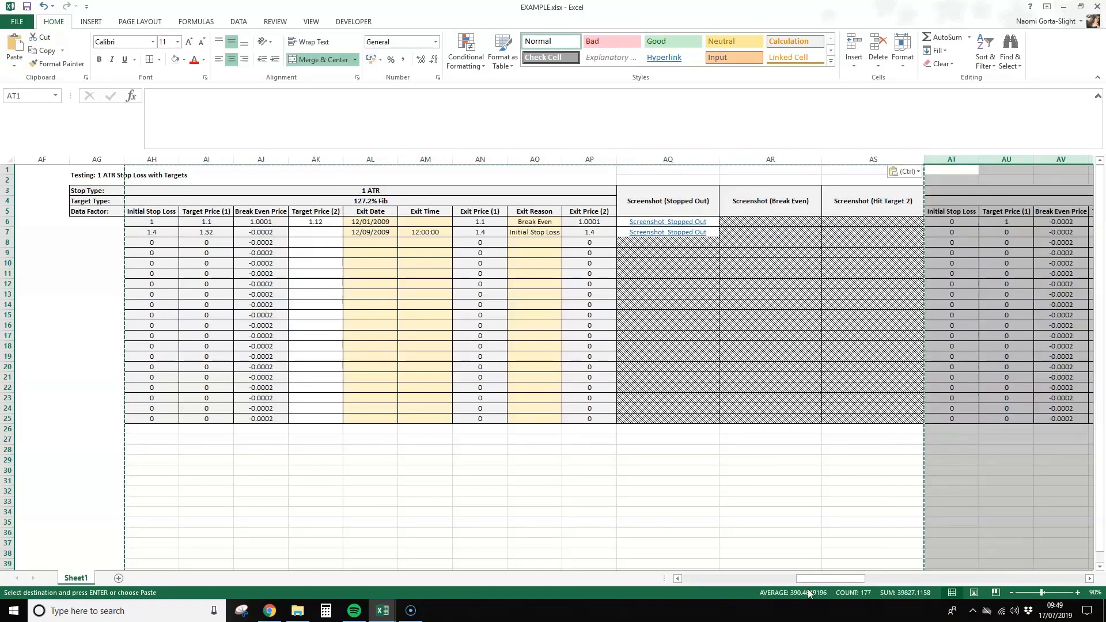
left_click_drag(807, 580, 831, 579)
left_click(787, 501)
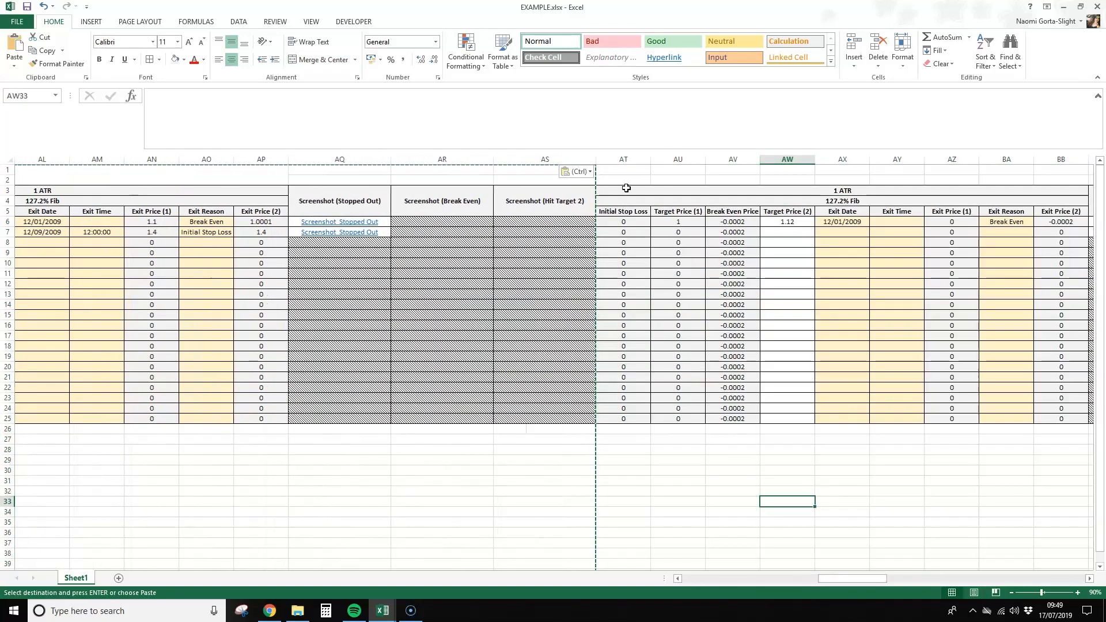
key("Escape")
Step: Link the copied Initial Stop Loss in AT6 to the original with =AH6 and fill the formula down to AT25
left_click(624, 223)
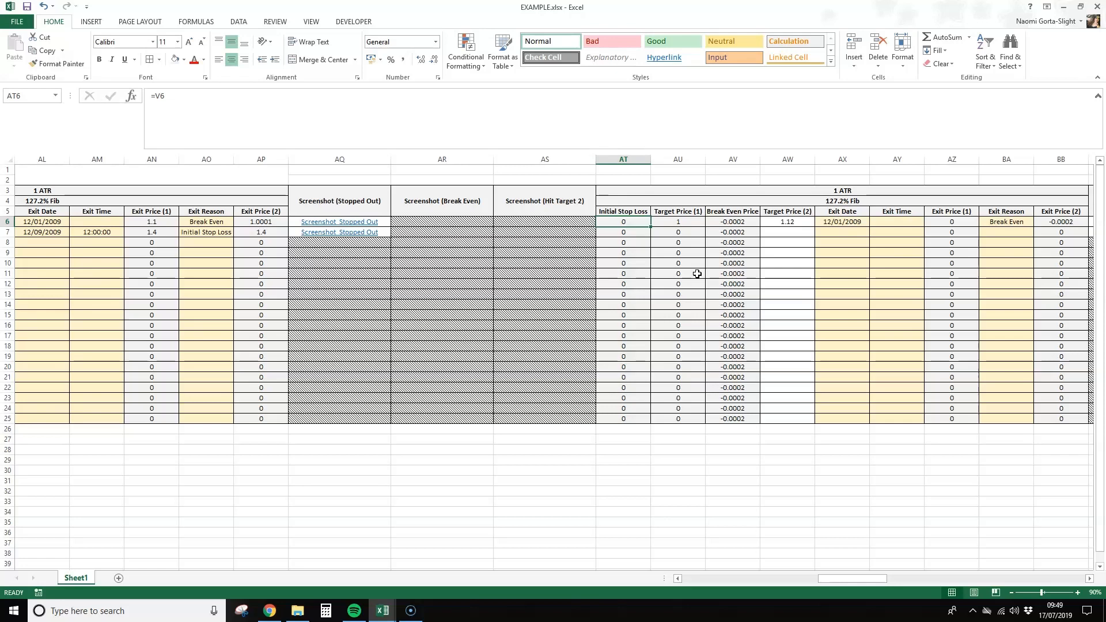
type("=")
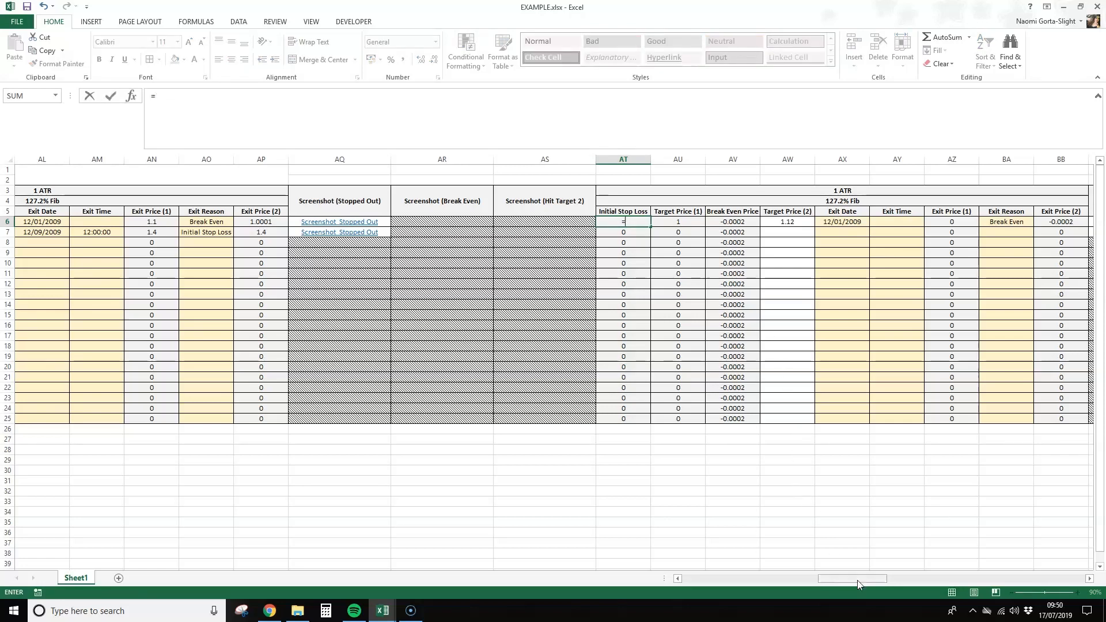
left_click_drag(860, 580, 835, 580)
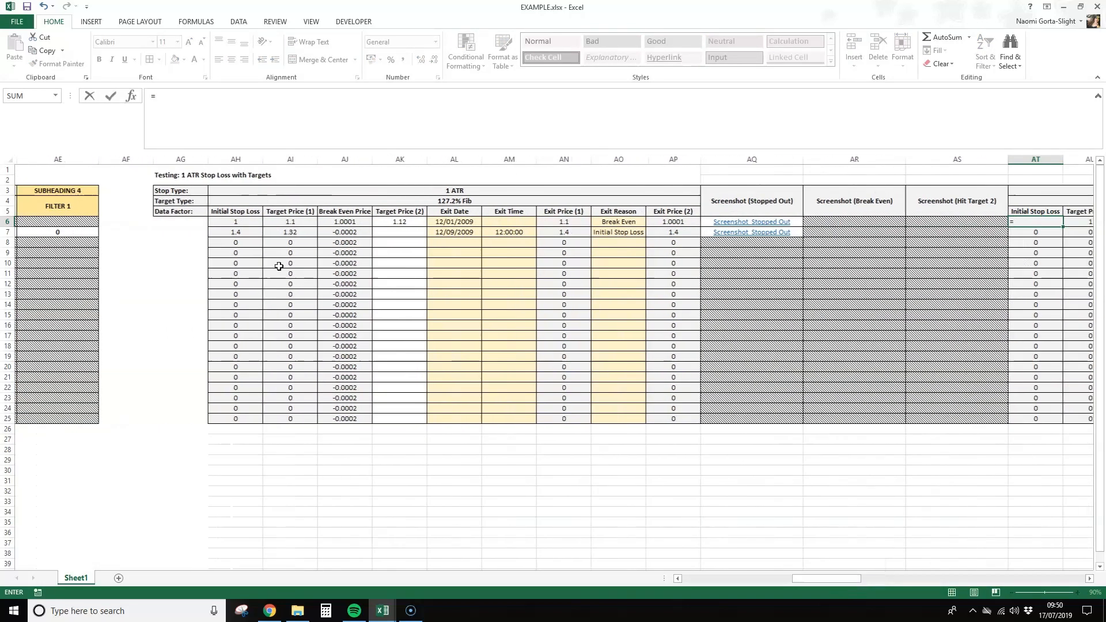
left_click(239, 222)
key("Return")
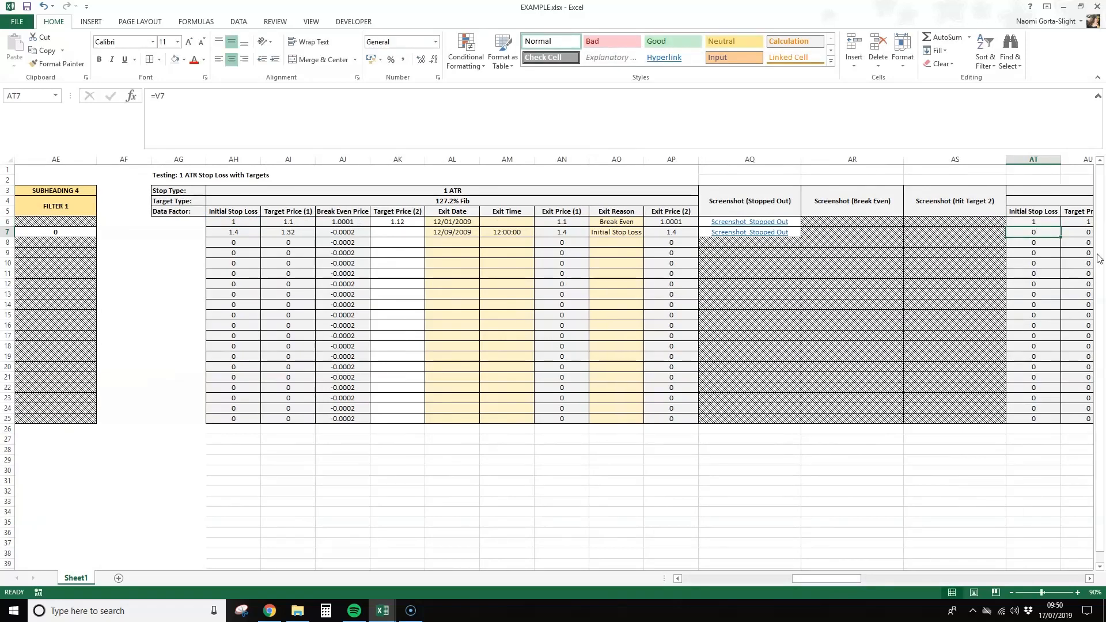
left_click(1048, 221)
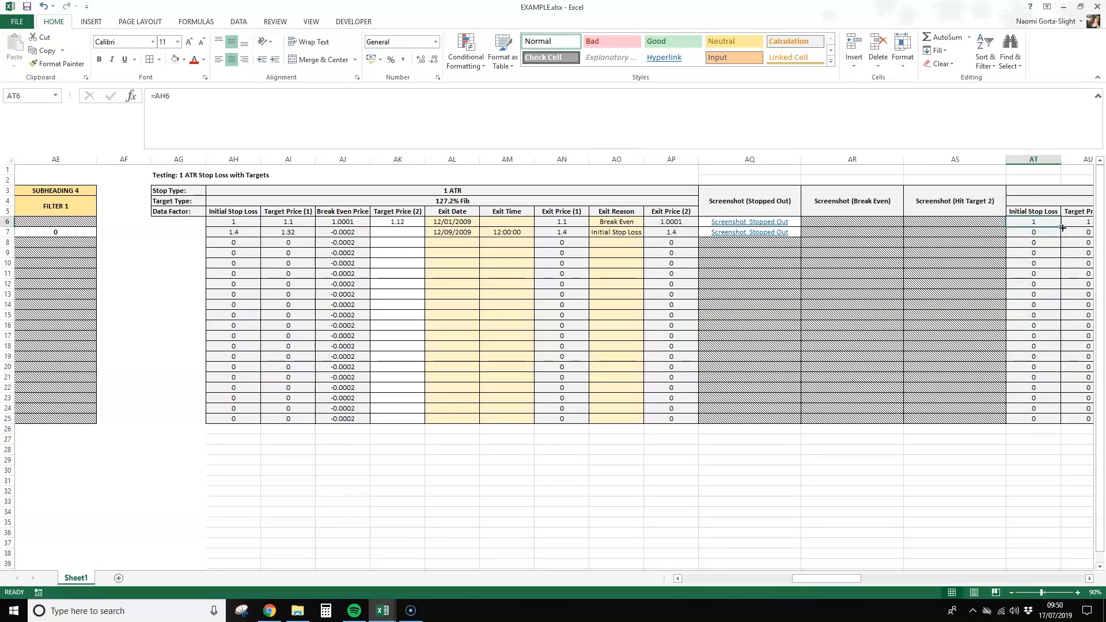
double_click(1063, 227)
Step: Link the copied Target Price (1) in AU6 to the original with =AI6 and fill the formula down to AU25
left_click_drag(839, 577, 848, 577)
left_click(943, 222)
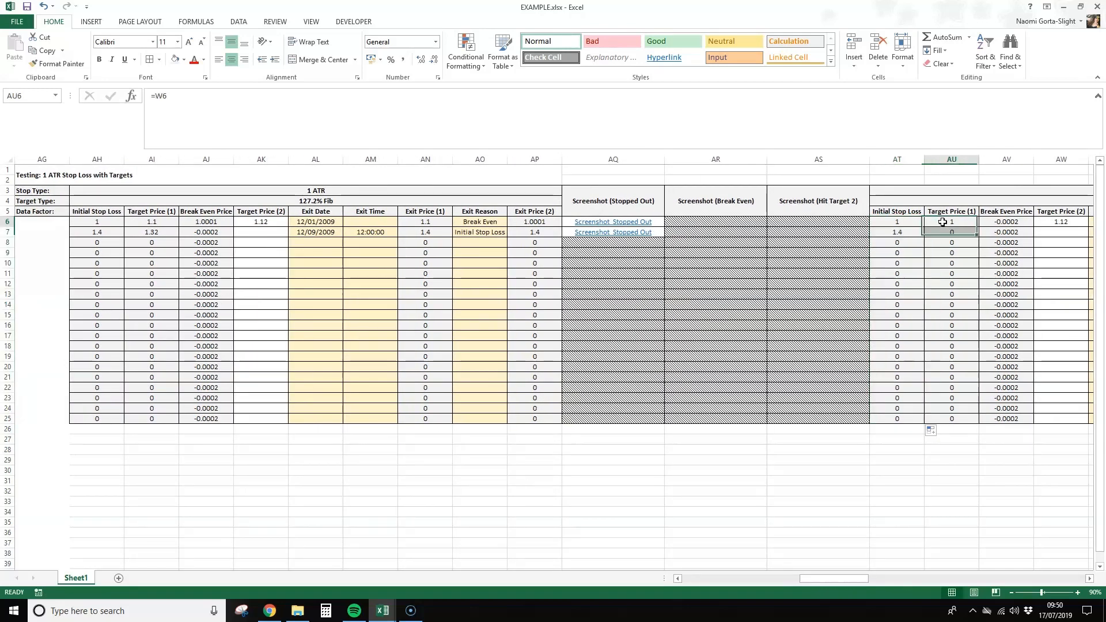
left_click(943, 221)
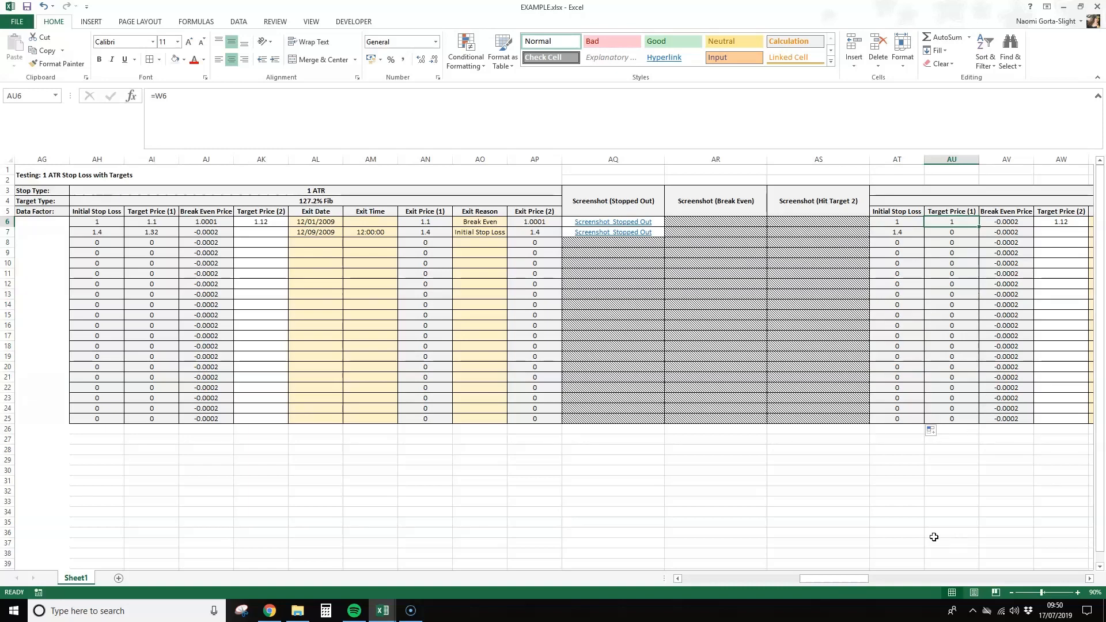
type("=")
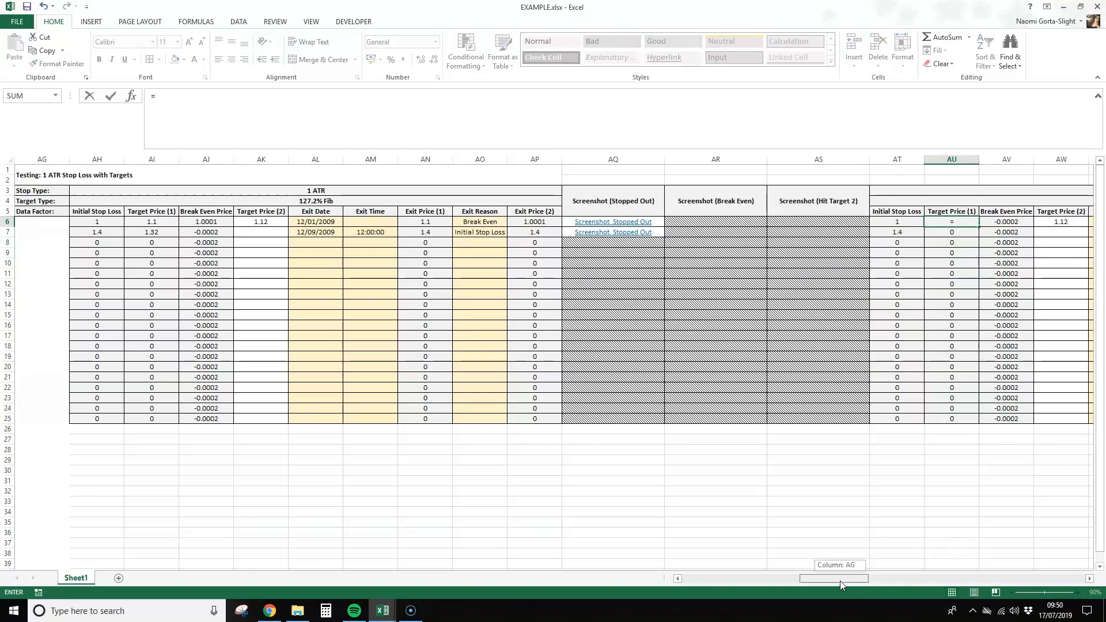
left_click_drag(840, 580, 825, 580)
left_click(476, 225)
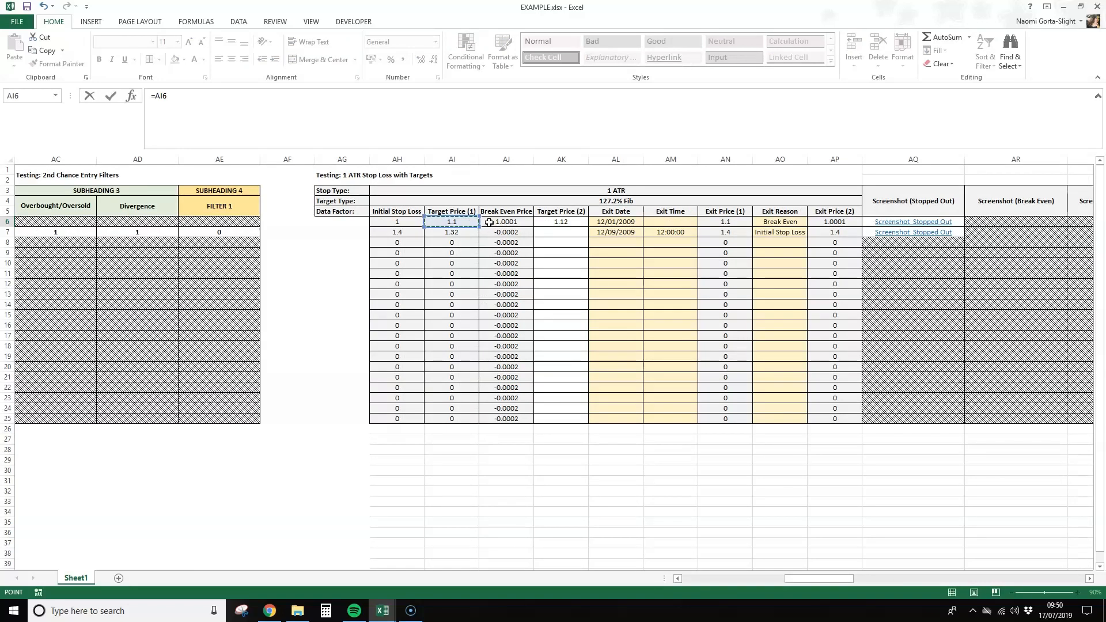
key("Return")
left_click(1024, 222)
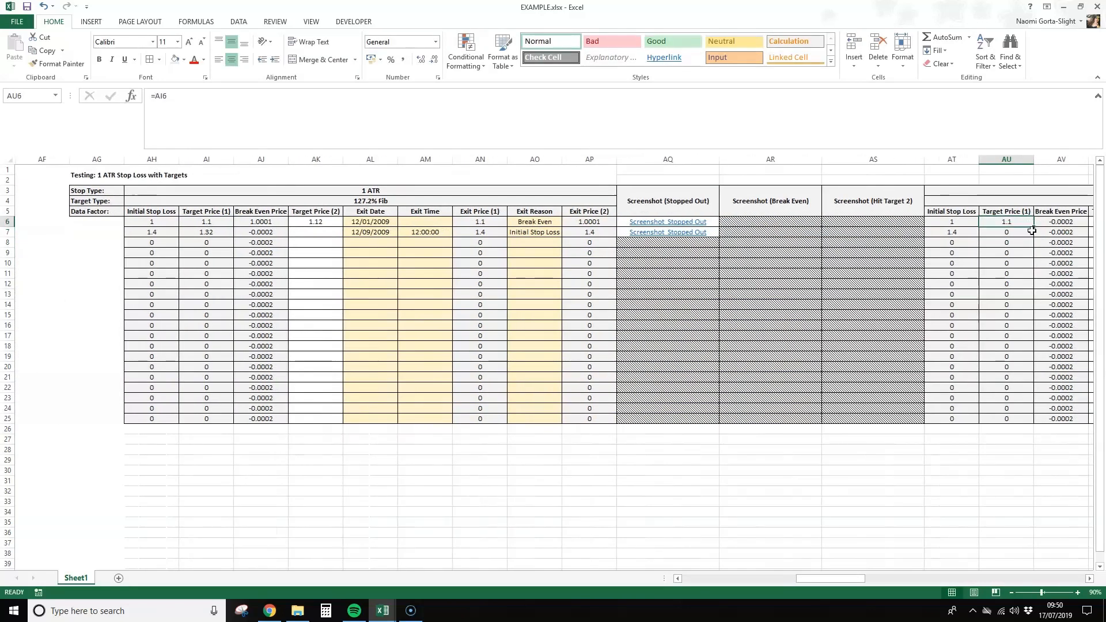
left_click_drag(1034, 230, 1034, 421)
Step: Repoint the copied Break Even Price formula in AV6 to Market State and Entry Price as =IF(C6="Bullish",I6+0.0002,I6-0.0002)
left_click(1063, 221)
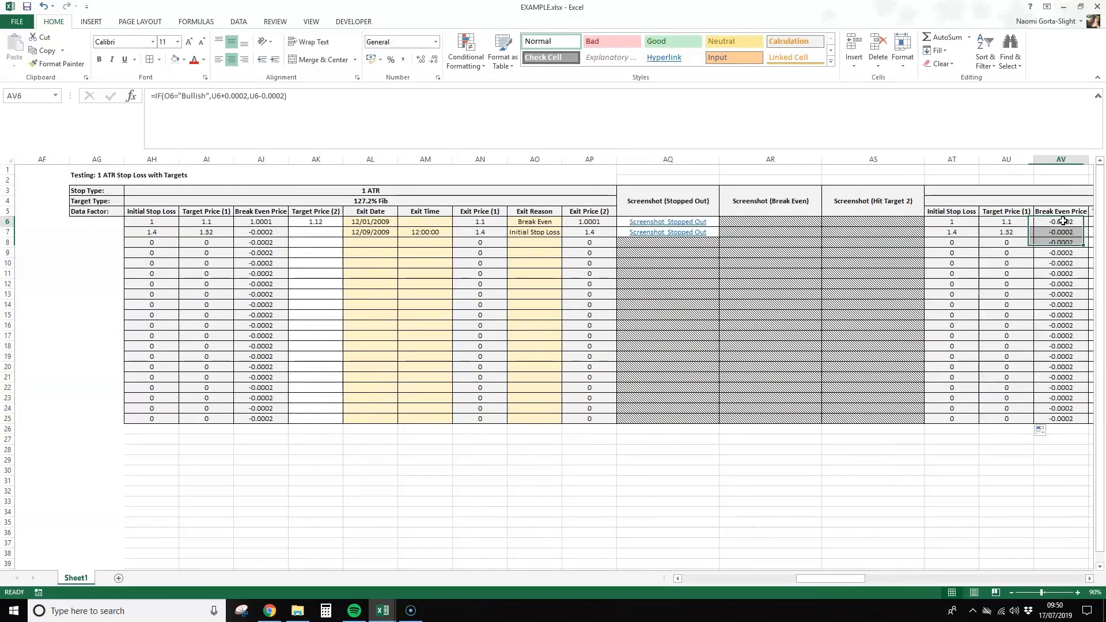
double_click(1063, 221)
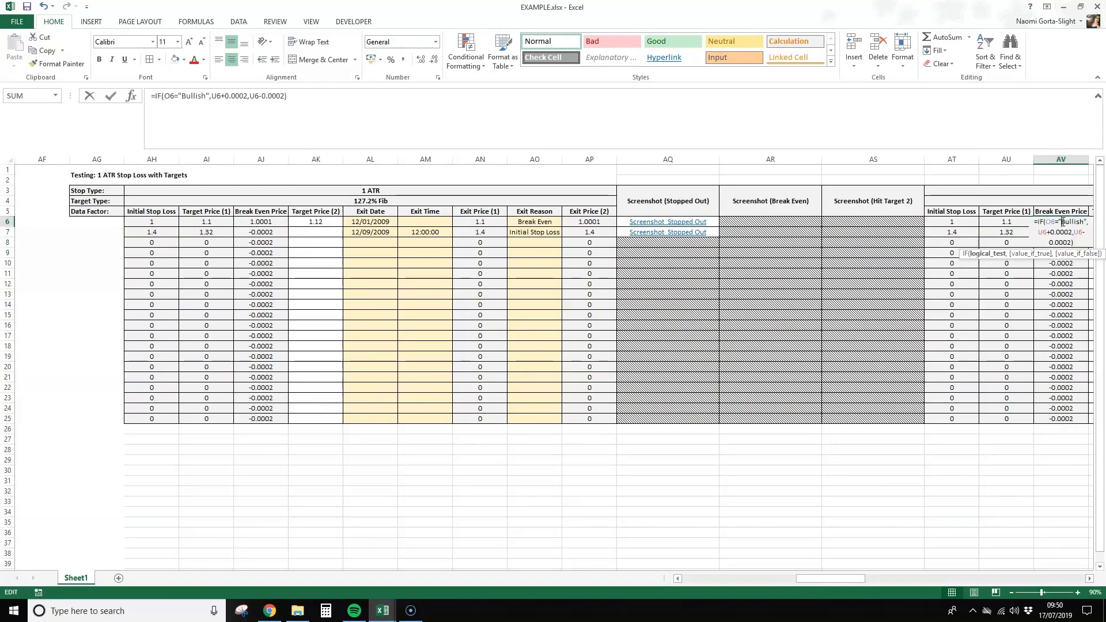
key("Escape")
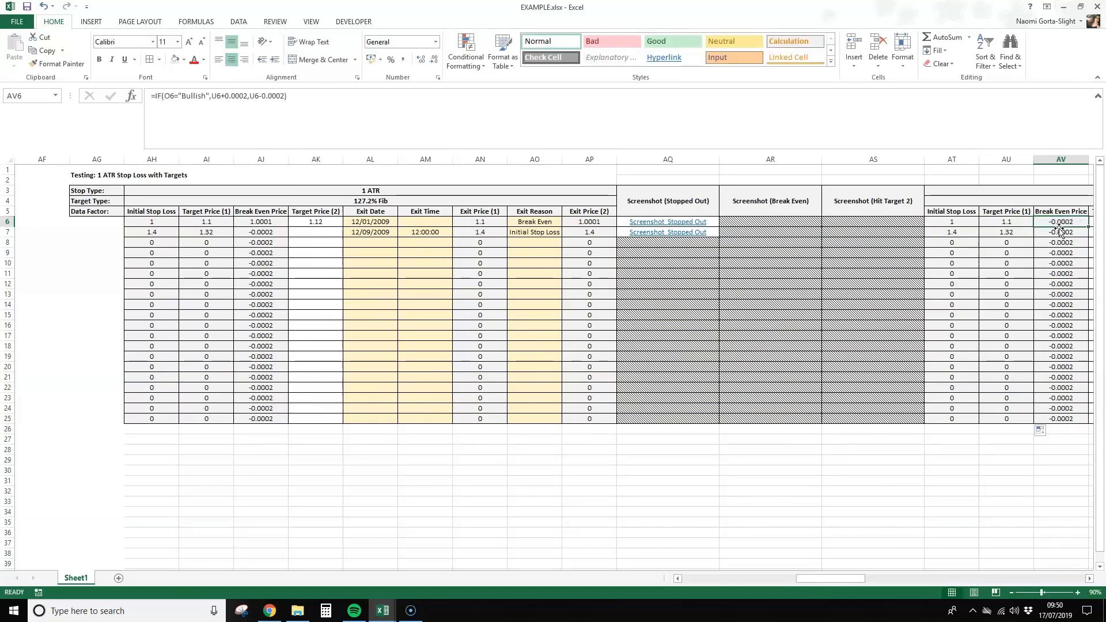
double_click(1060, 224)
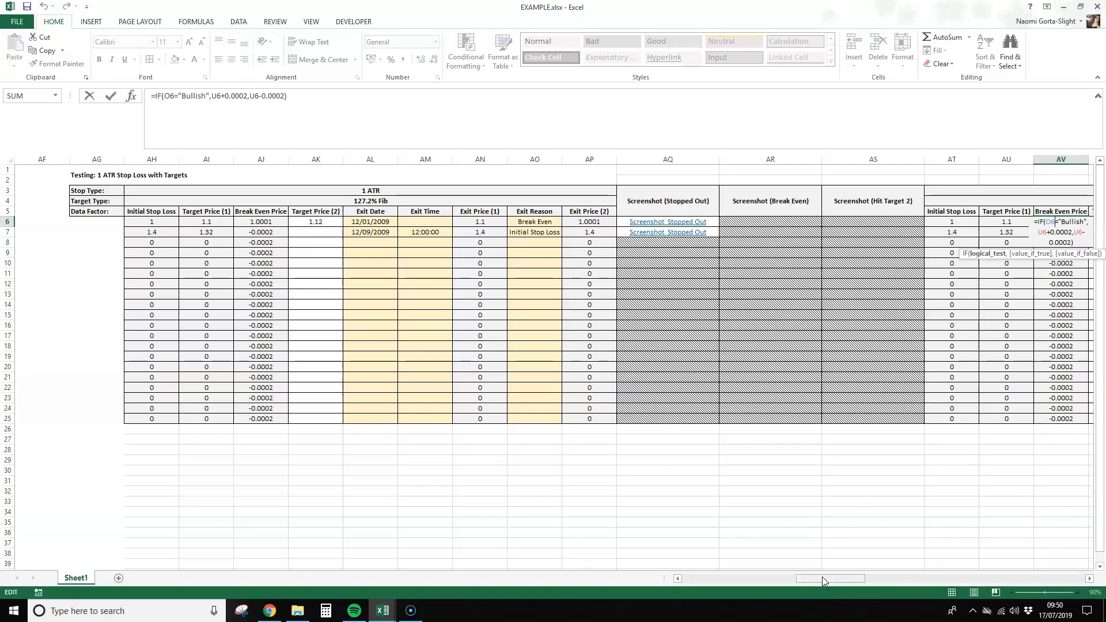
left_click_drag(822, 576, 740, 582)
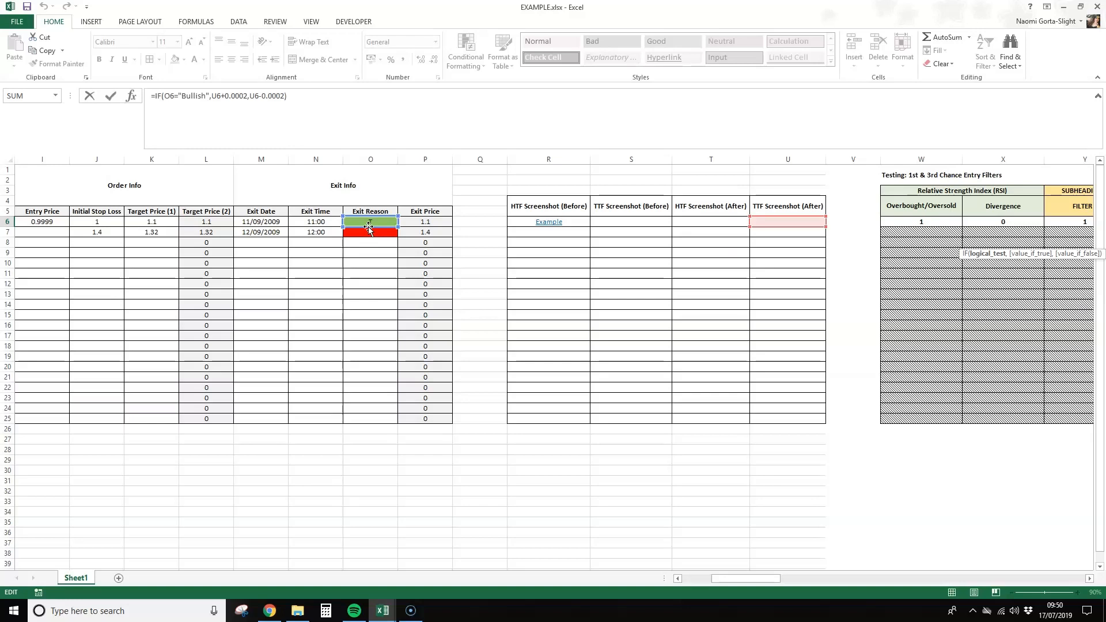
left_click_drag(741, 582, 722, 558)
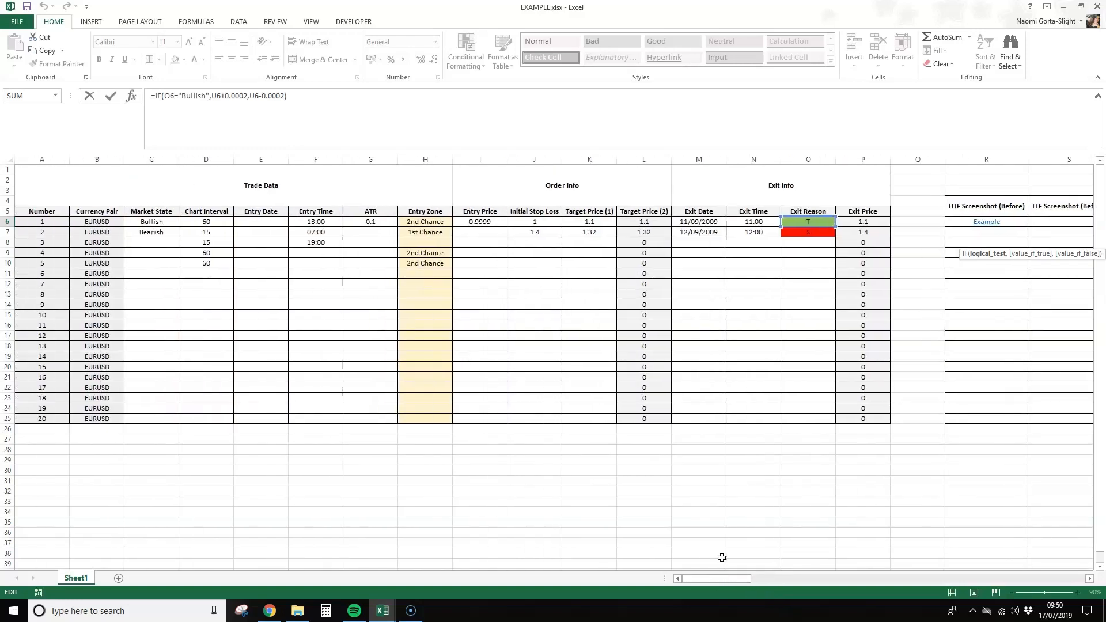
left_click_drag(816, 225, 174, 227)
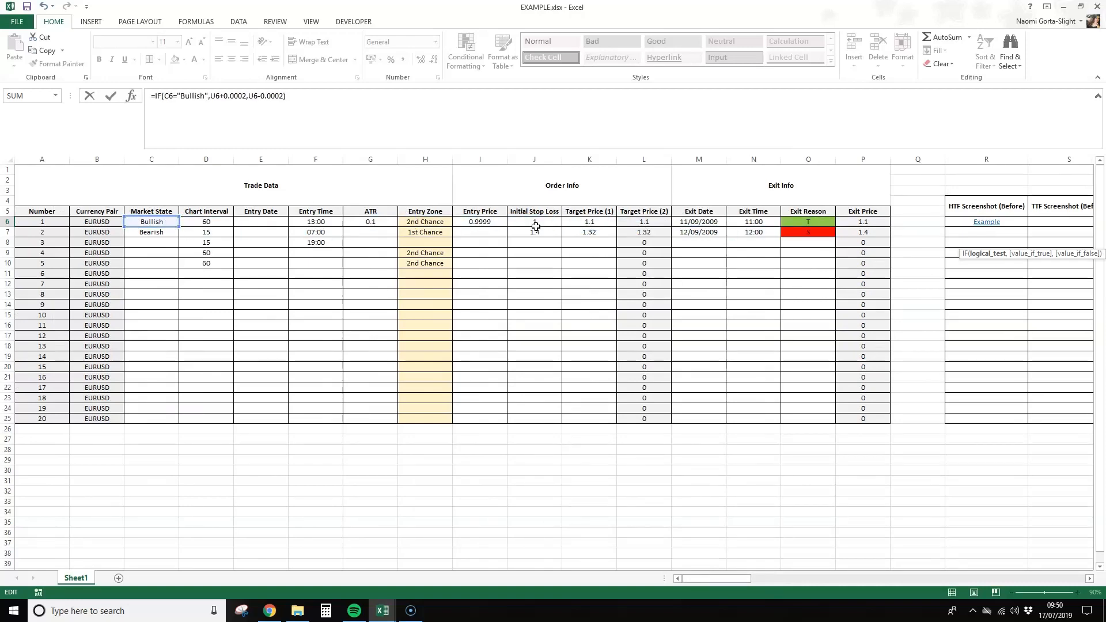
left_click_drag(701, 579, 717, 580)
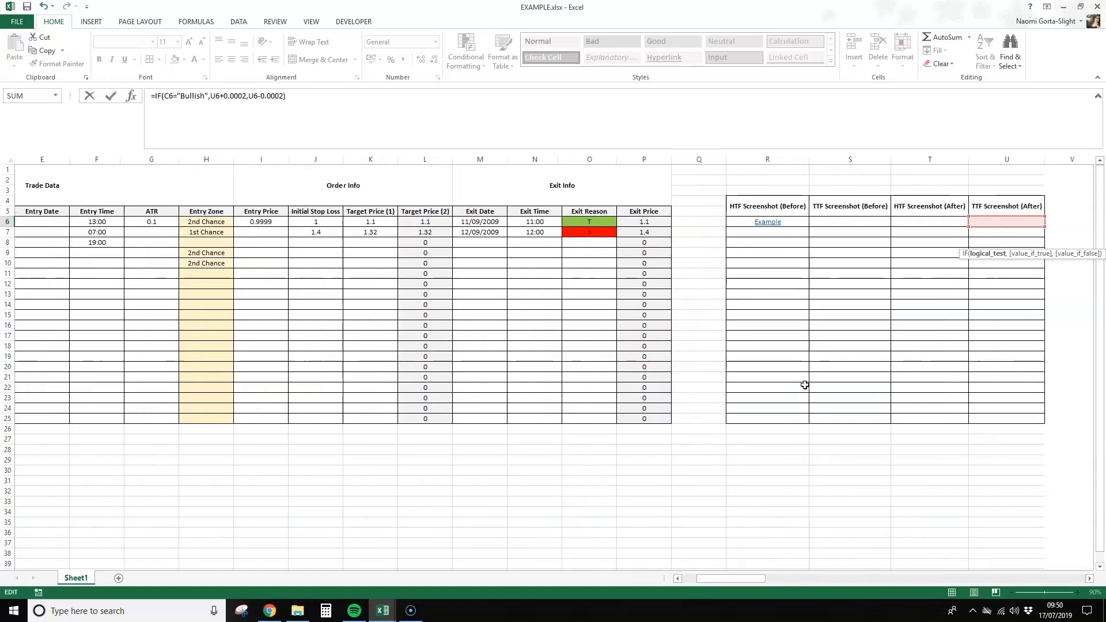
left_click_drag(990, 227, 242, 223)
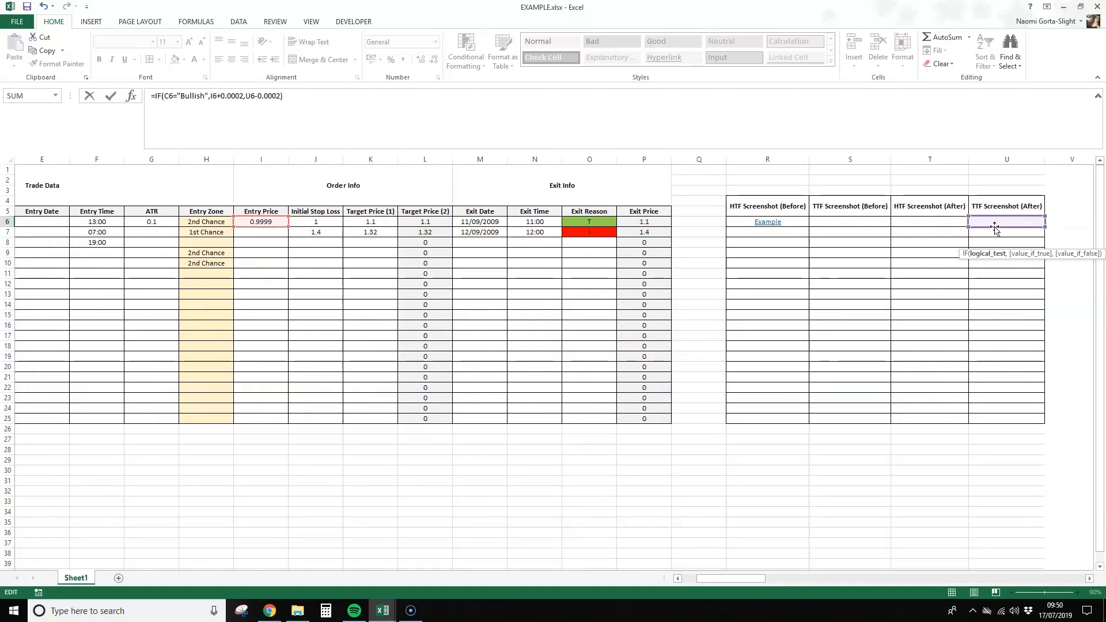
left_click_drag(995, 226, 238, 218)
key("Return")
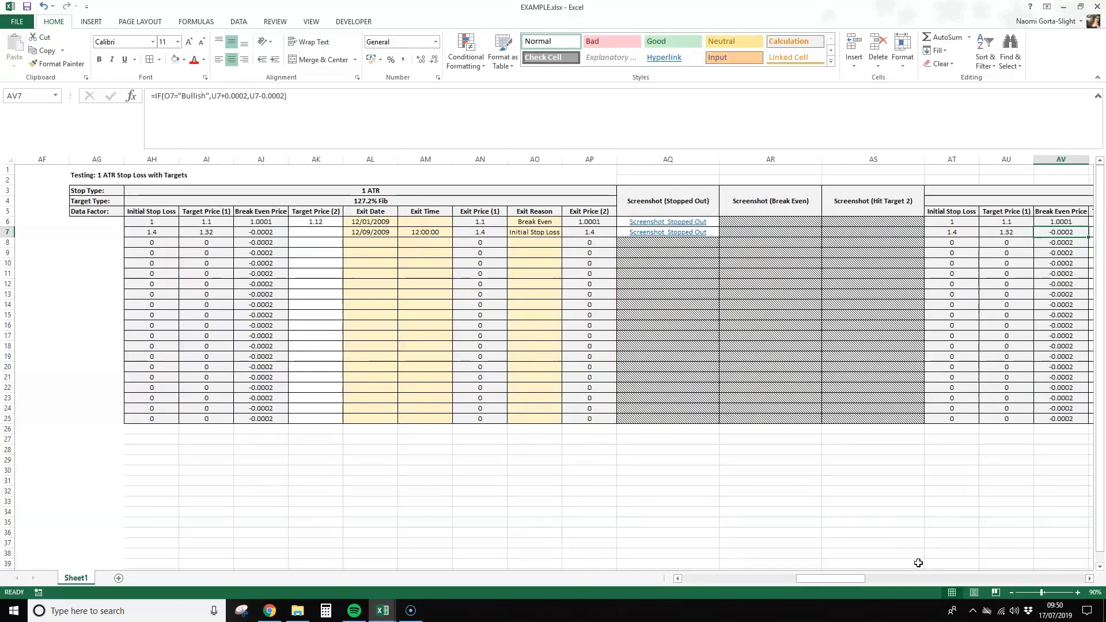
Step: Fill the AV6 Break Even Price formula down to AV25 and clear the copied Target Price (2) cells AW6:AW25
left_click_drag(849, 582, 855, 579)
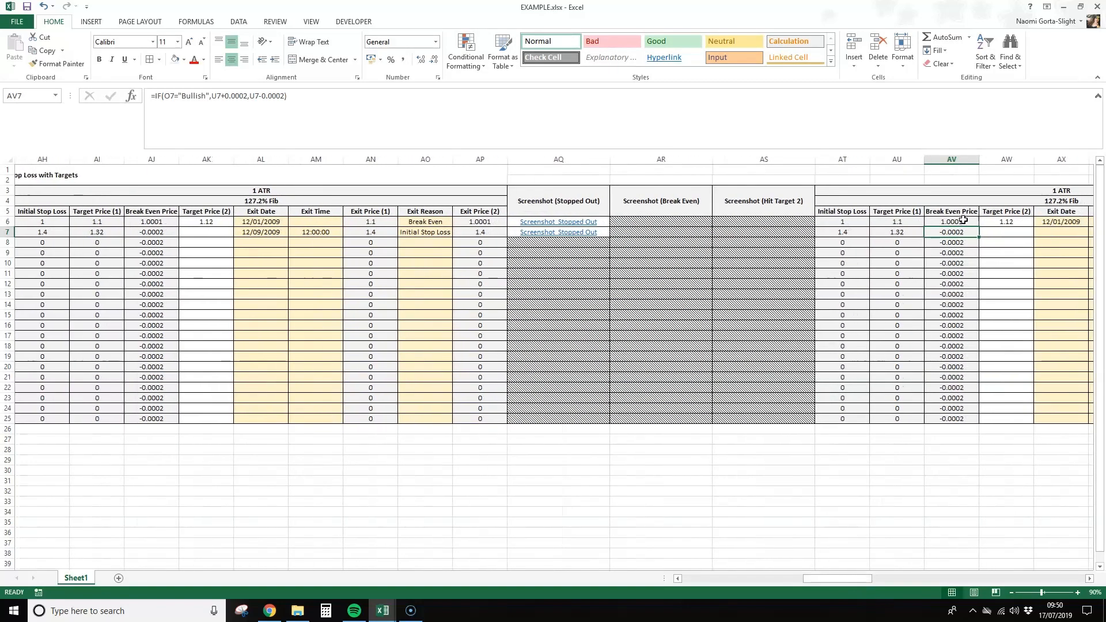
left_click(964, 221)
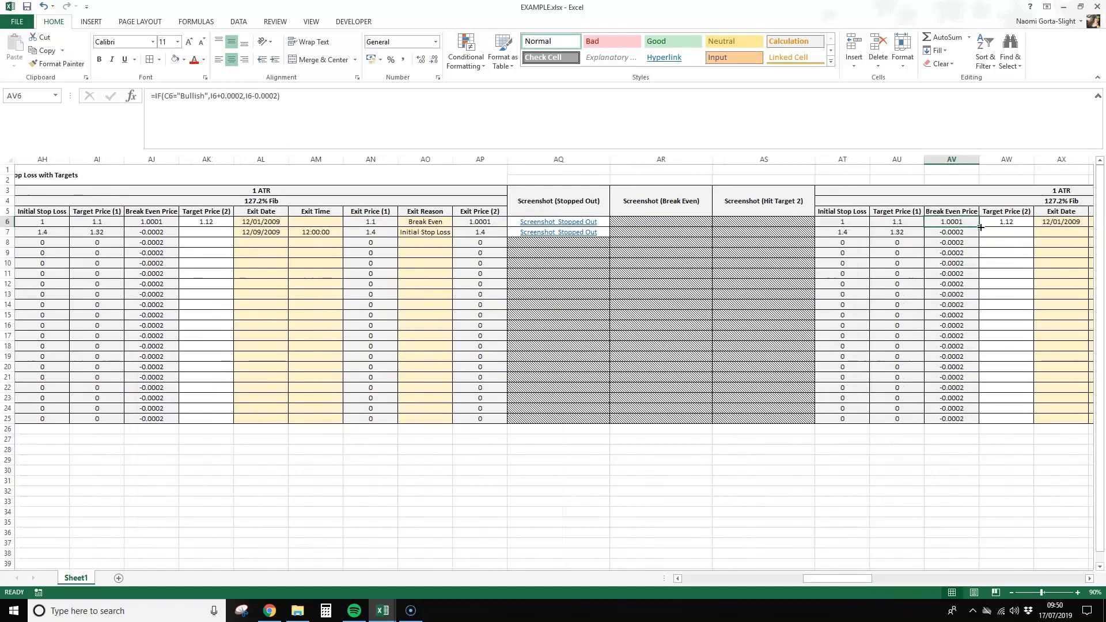
double_click(982, 227)
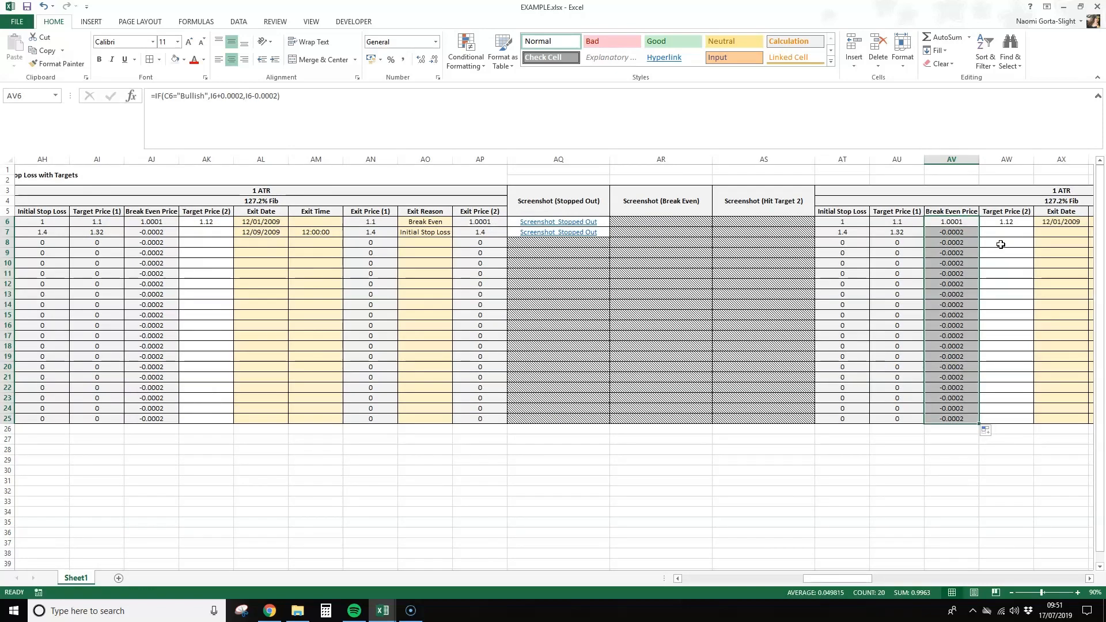
left_click_drag(1029, 219, 1003, 411)
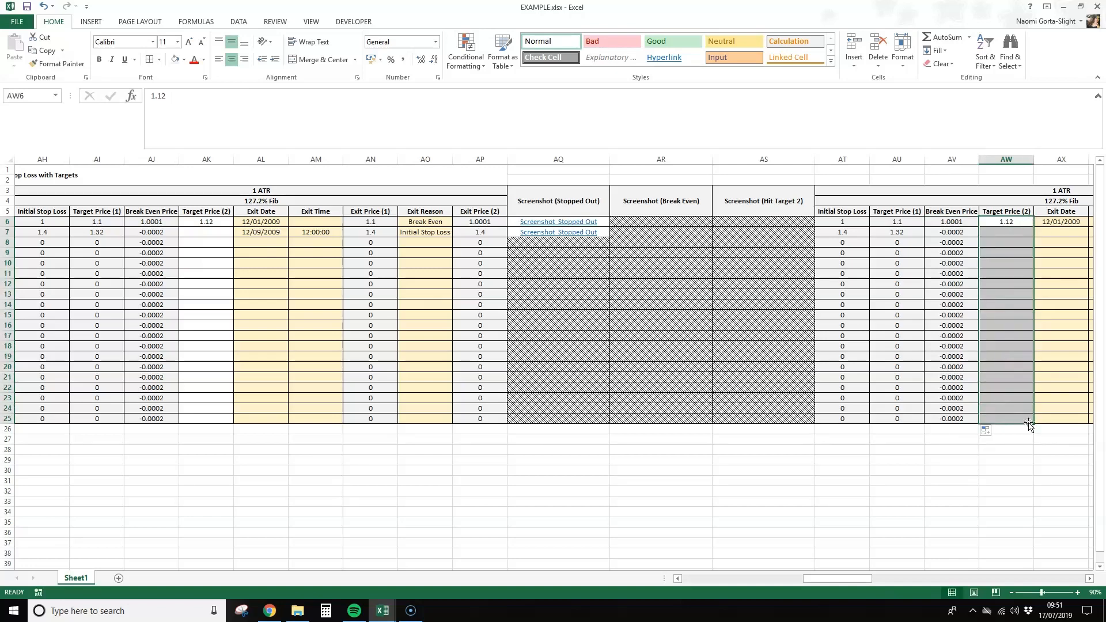
key("Delete")
Step: Change the copied section's Target Type in AT4 to 141.4% Fib
left_click(1067, 199)
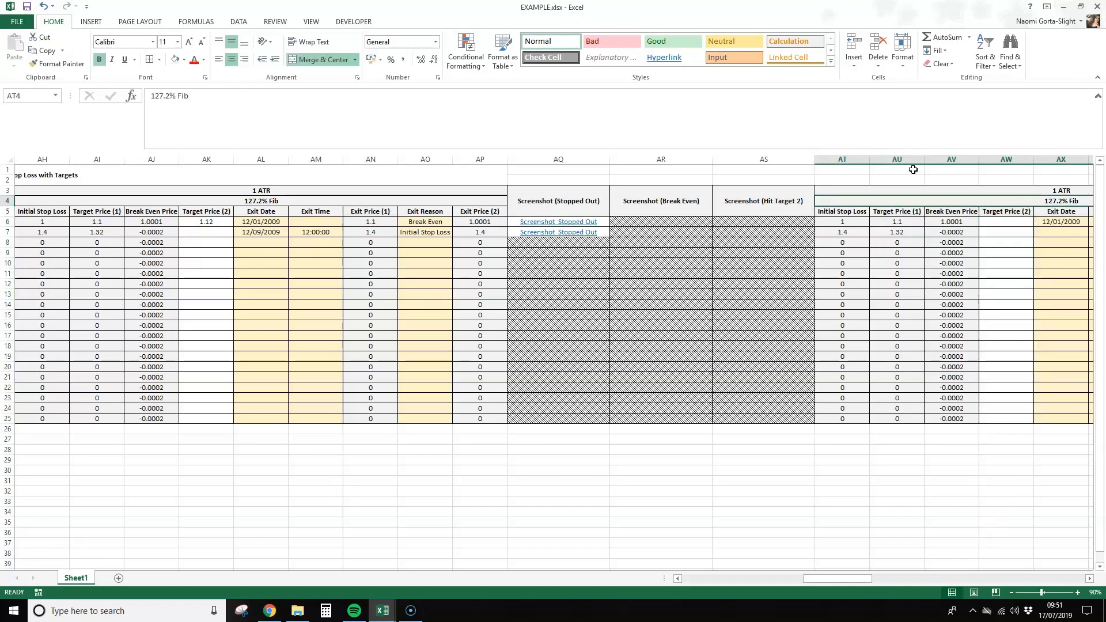
left_click_drag(172, 99, 118, 104)
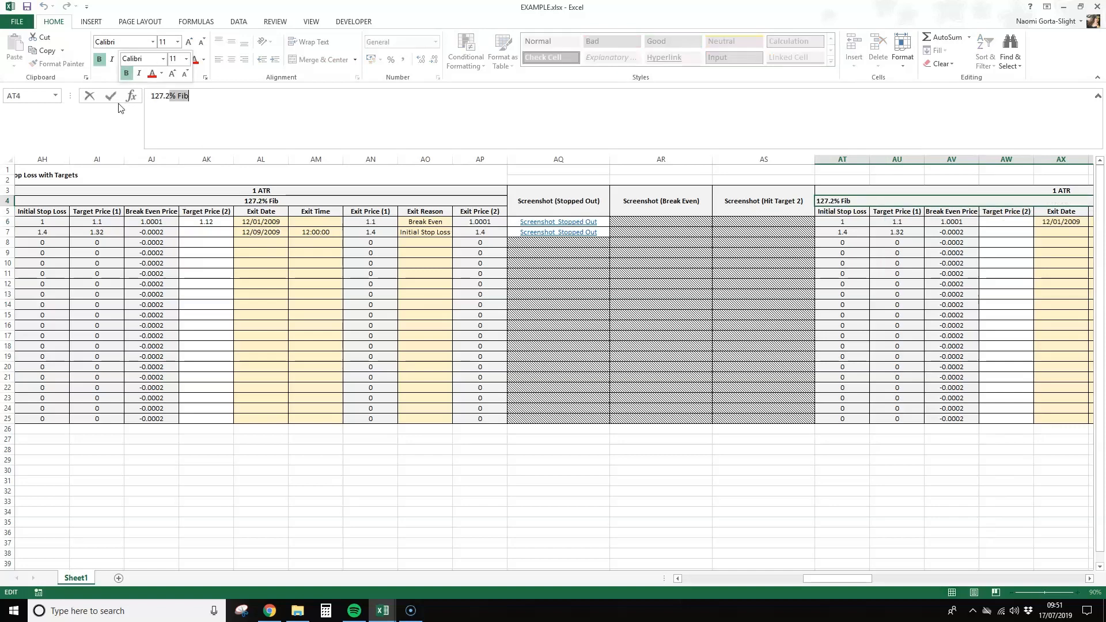
key("BackSpace")
key("BackSpace")
key("BackSpace")
key("BackSpace")
key("BackSpace")
key("BackSpace")
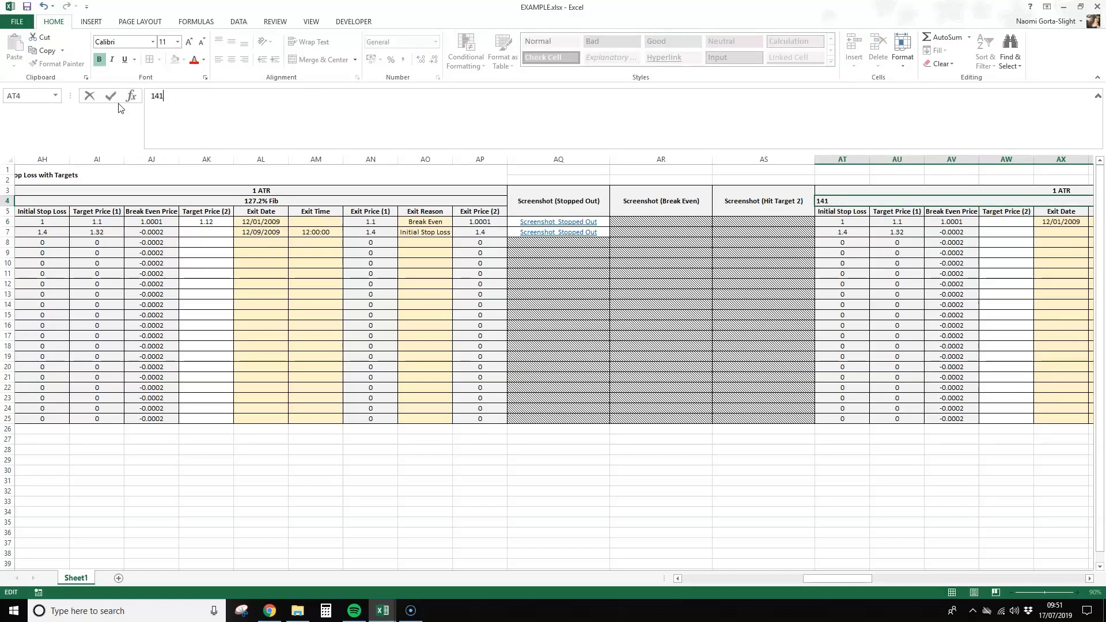
type("141.4% Fib")
key("Return")
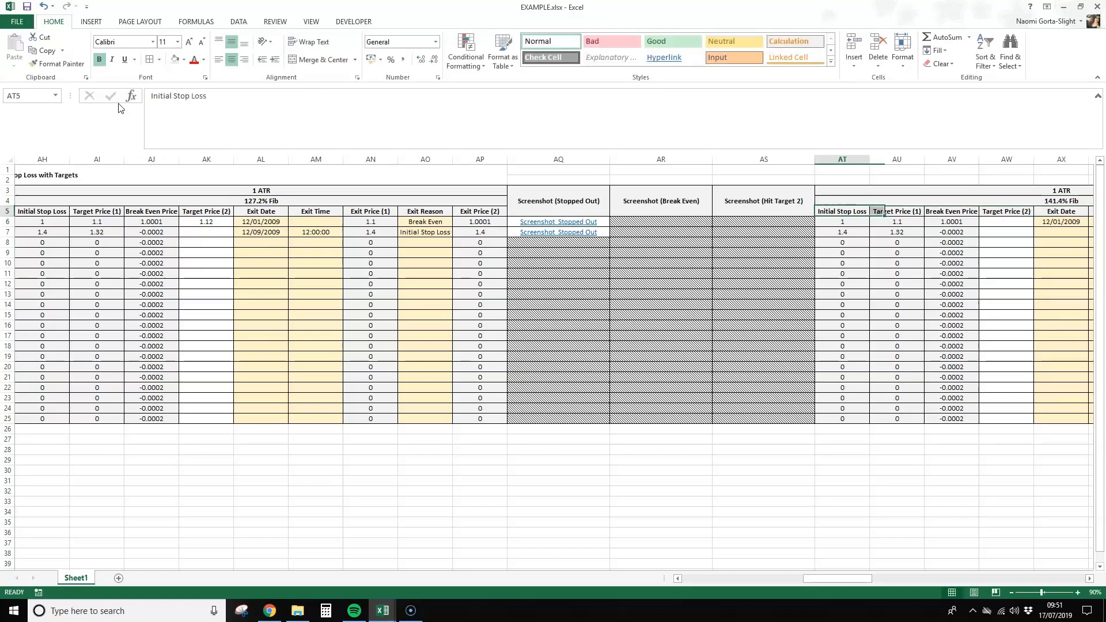
Step: Clear the copied Exit Date value from AX6
key("Right")
key("Right")
key("Right")
key("Right")
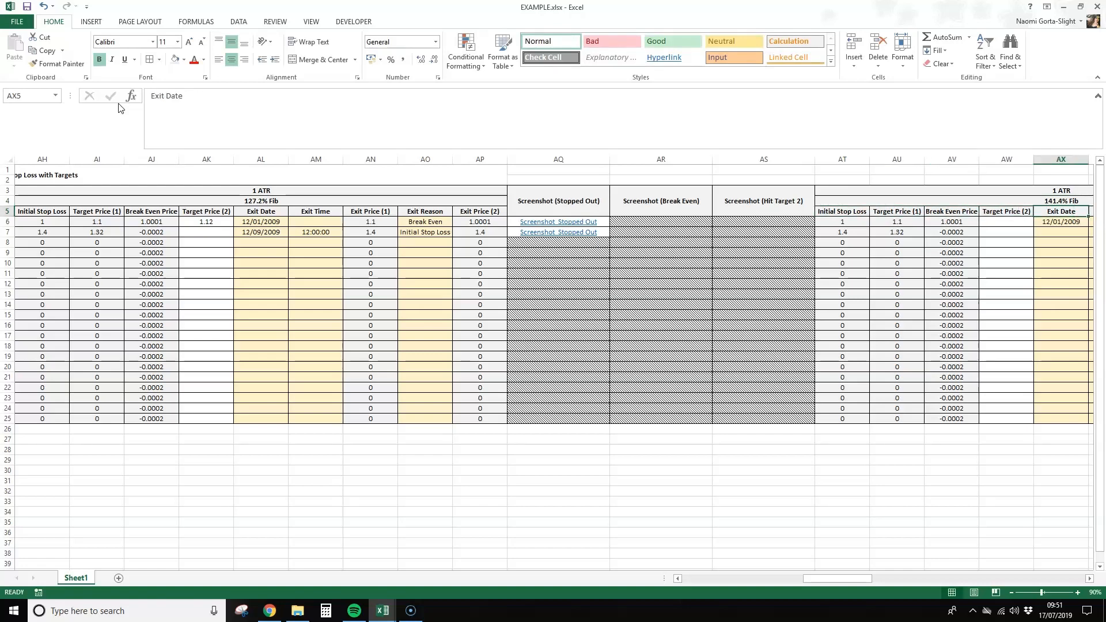
key("Down")
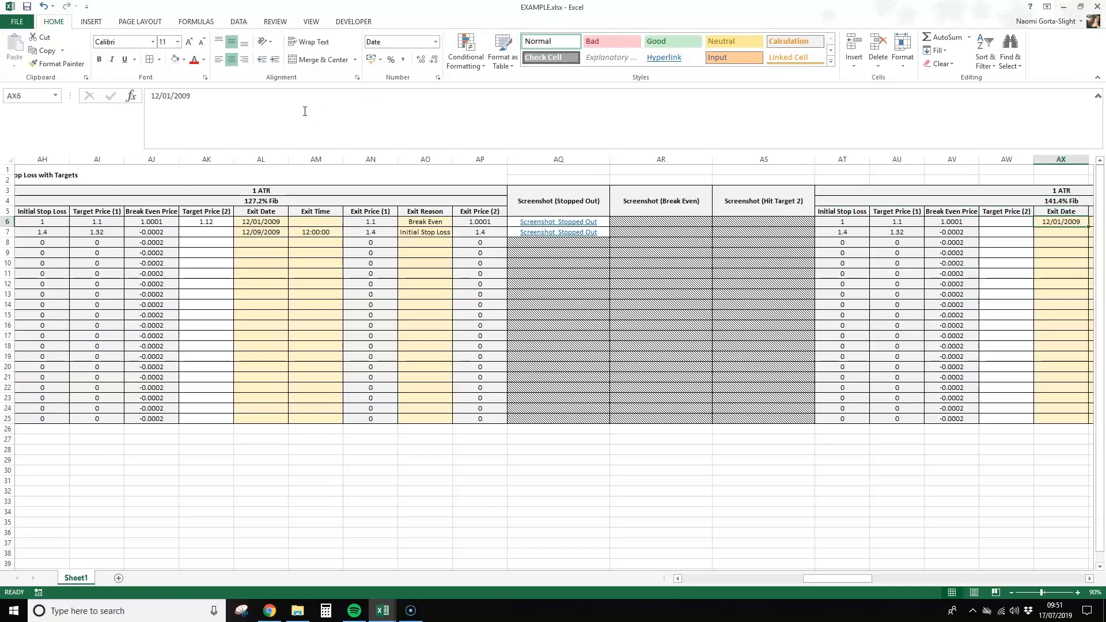
left_click(305, 112)
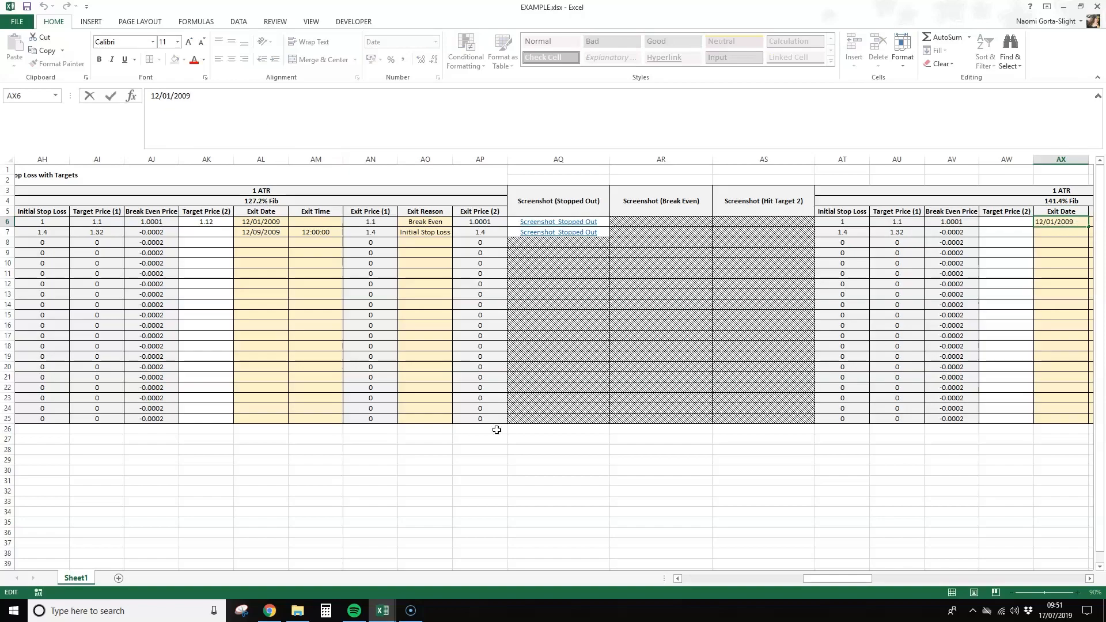
left_click_drag(831, 582, 854, 583)
key("Escape")
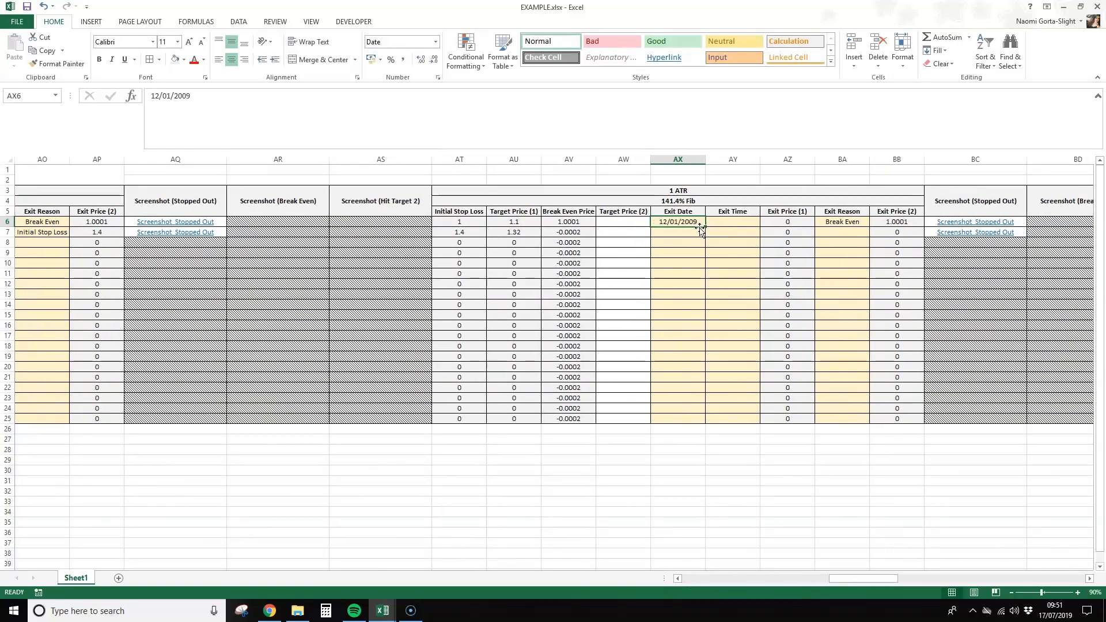
key("Delete")
left_click_drag(691, 222, 726, 418)
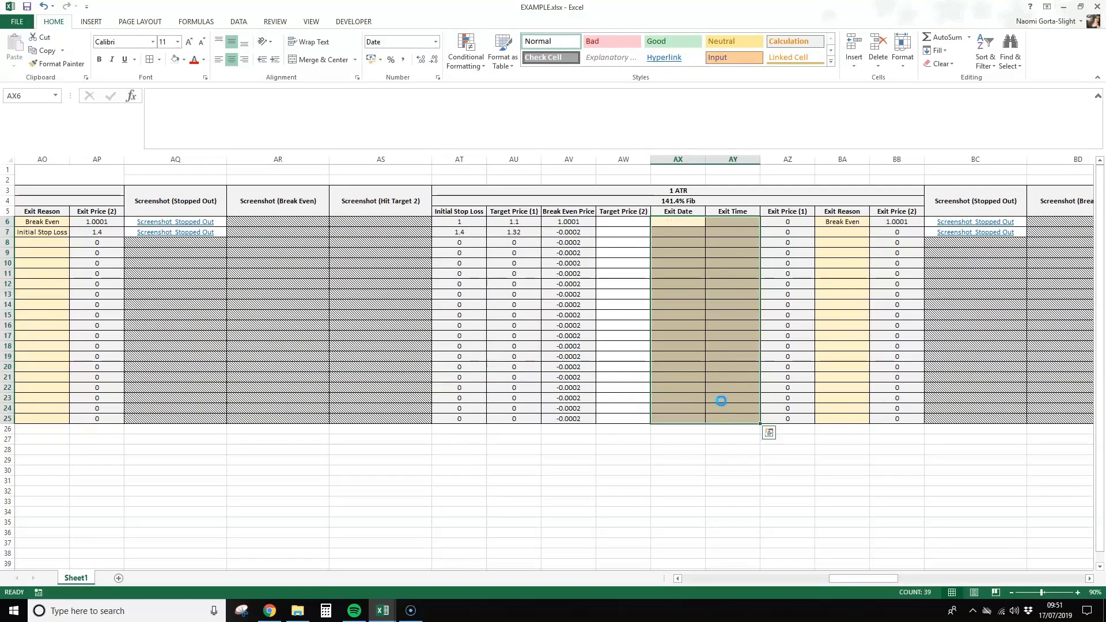
Step: Enter the Exit Date formula =IF(O6="S",M6,"") in AX6, referring to the original Exit Reason and Exit Date
left_click(685, 225)
type("=")
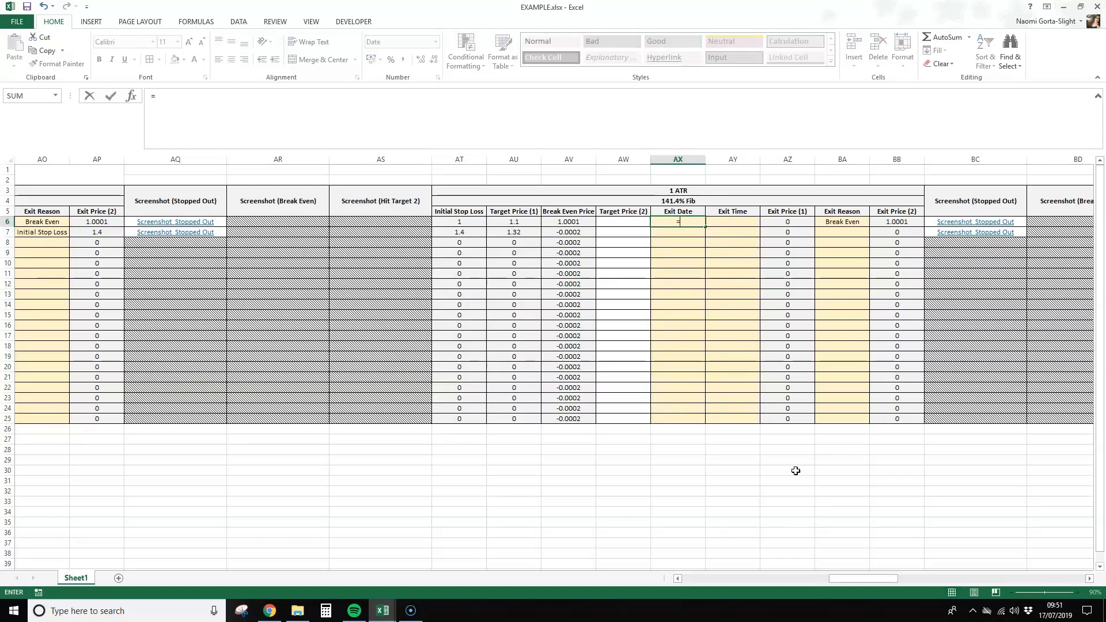
type("IF(")
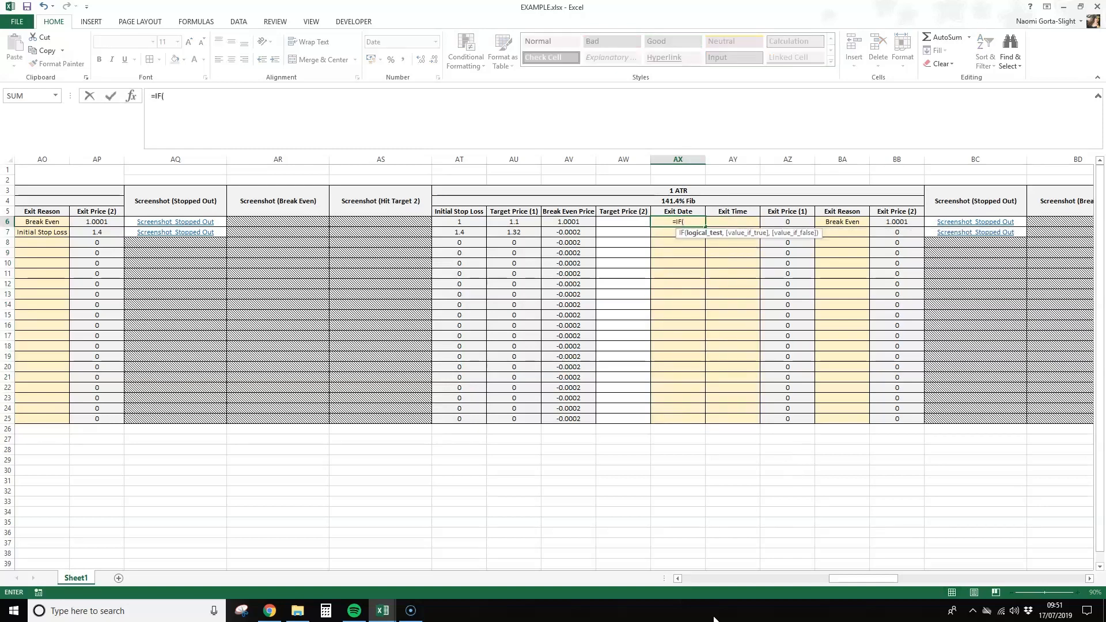
left_click_drag(837, 579, 830, 578)
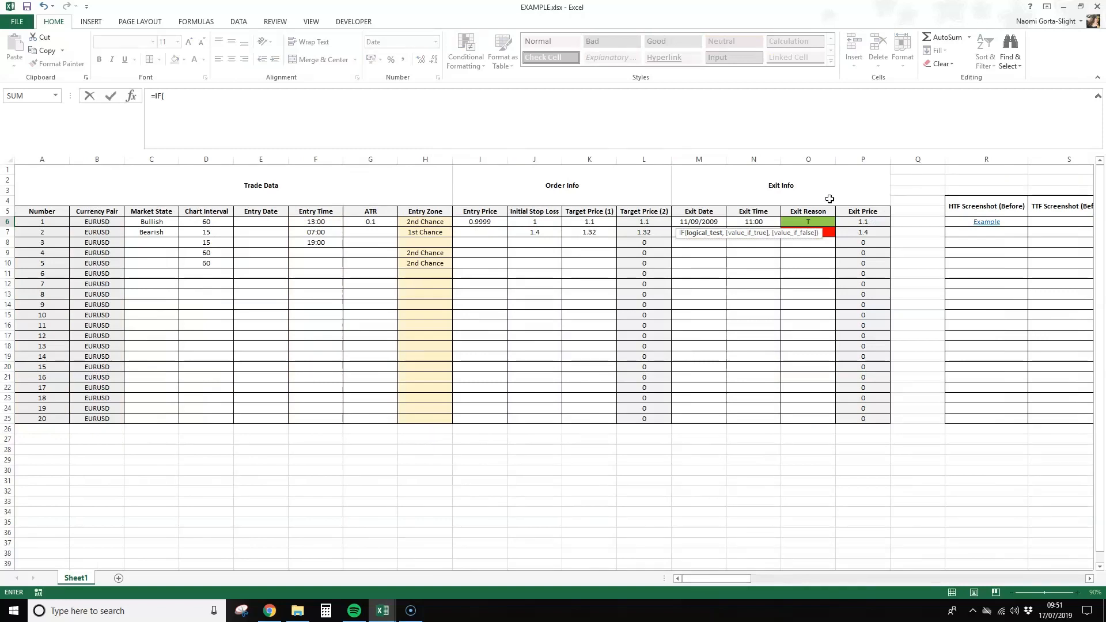
left_click(817, 219)
type("=\"S\"")
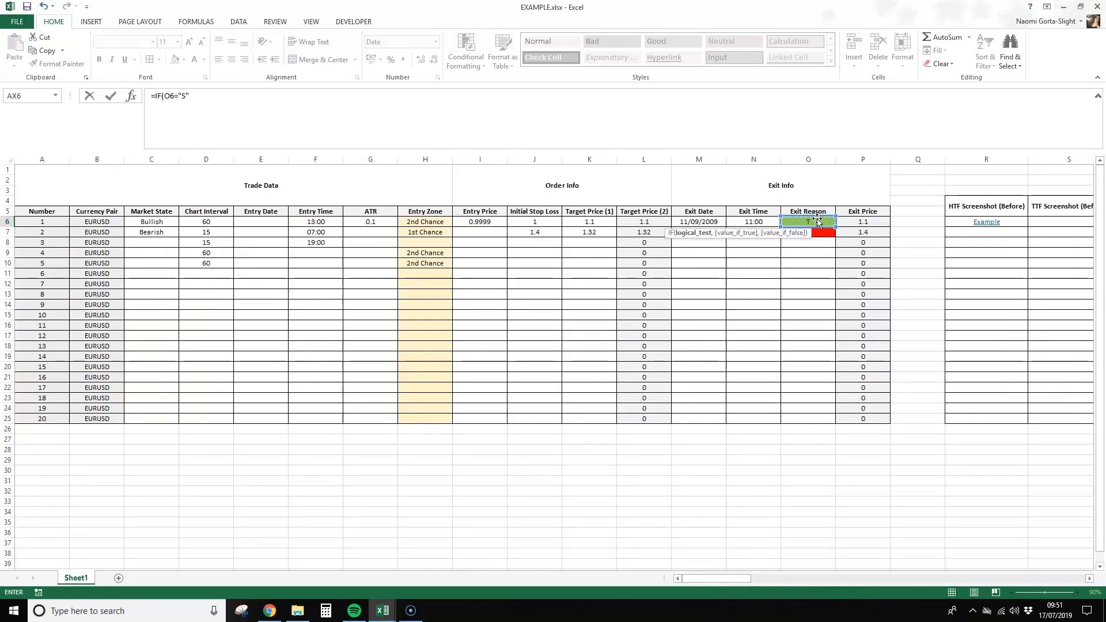
type(",")
left_click(688, 222)
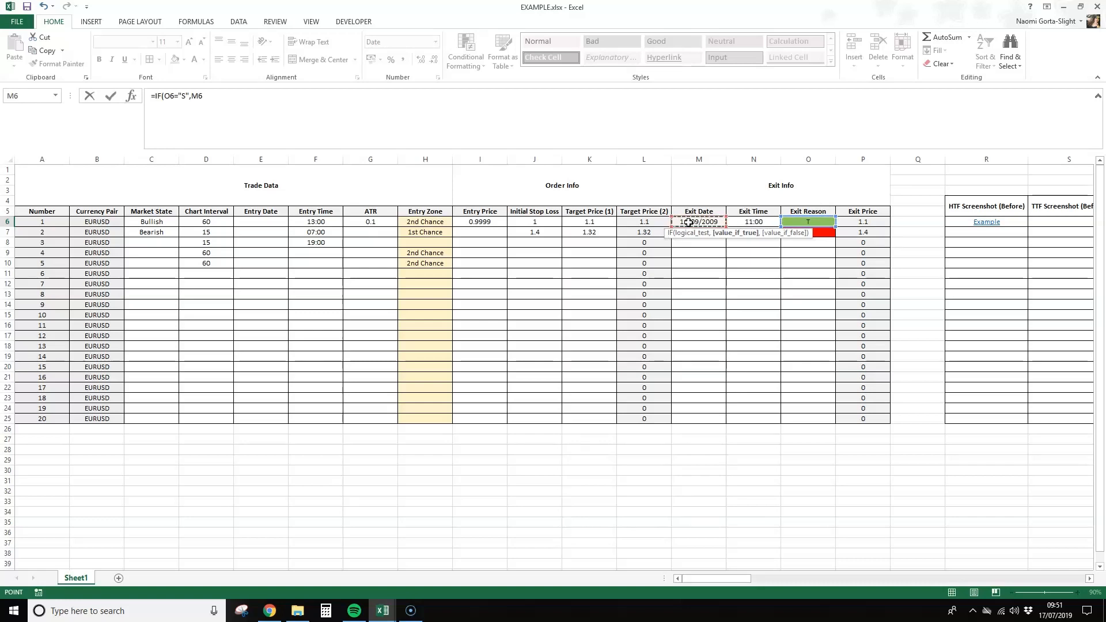
type(",\"\")")
key("Return")
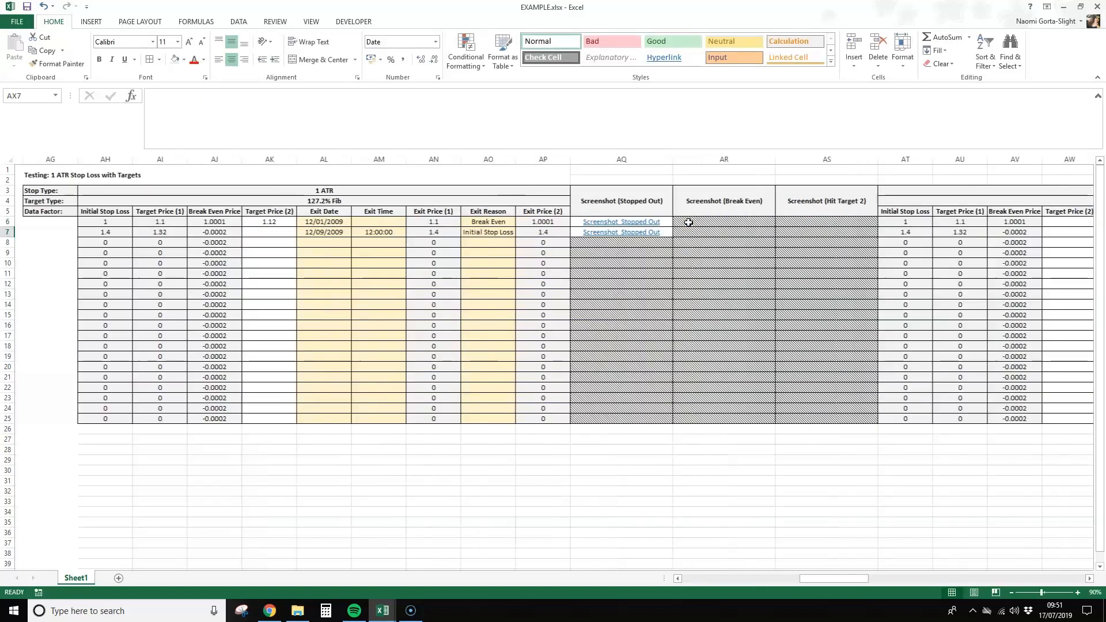
key("Up")
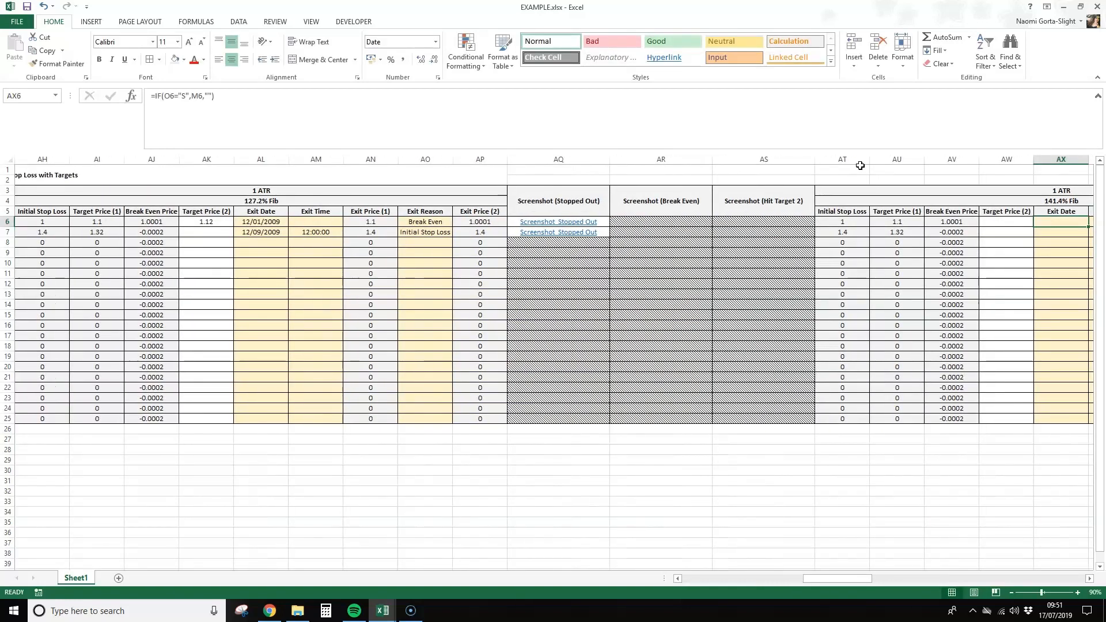
Step: Fill the AX6 Exit Date formula down to AX25 and check the copied formula in AX7
double_click(1089, 226)
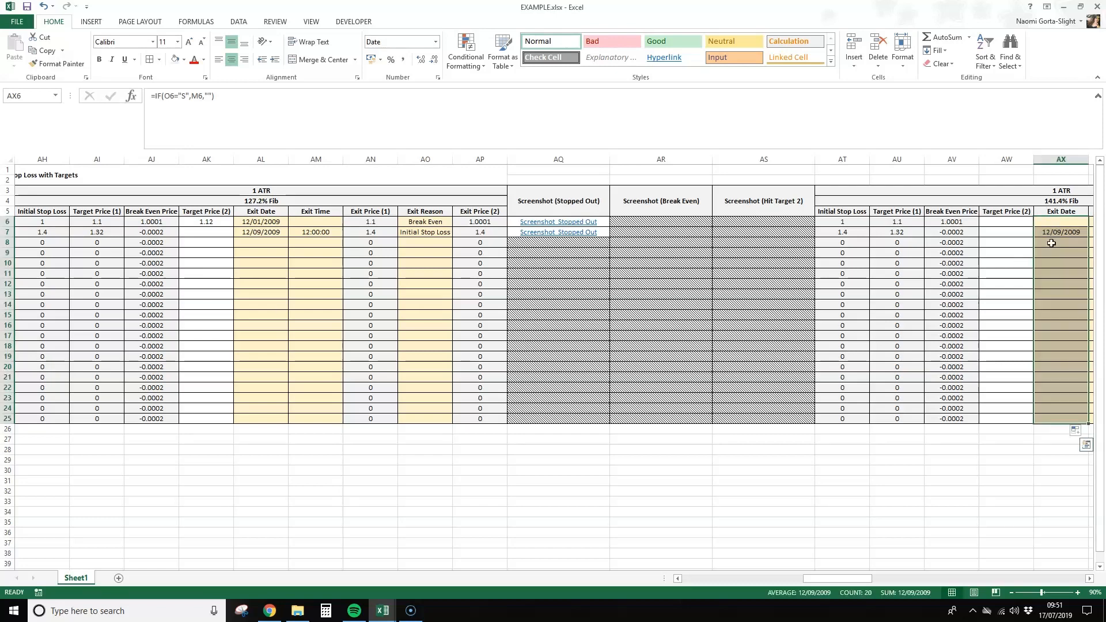
left_click_drag(804, 579, 818, 577)
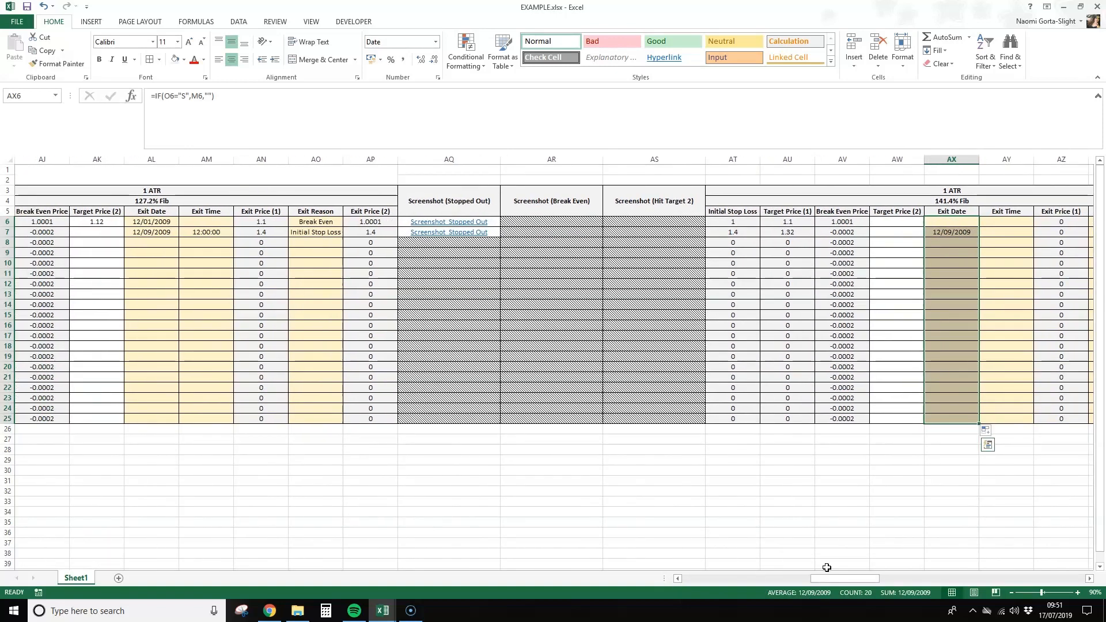
left_click(964, 230)
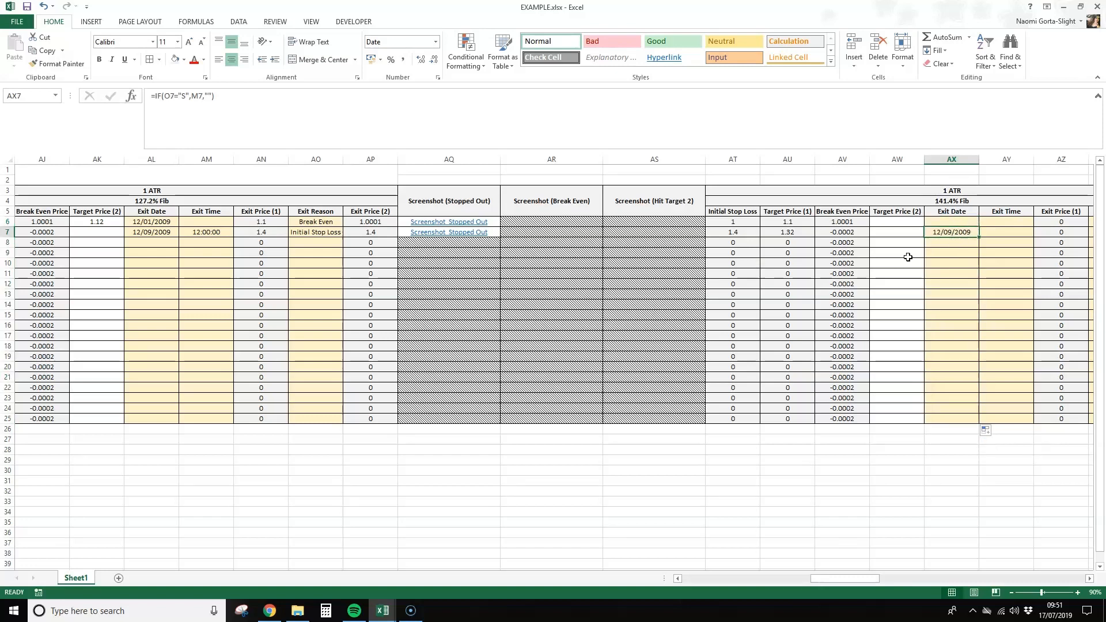
Step: Compare the Exit Date formula in AX6 with the Exit Reason entries of the 127.2% Fib section
left_click(951, 221)
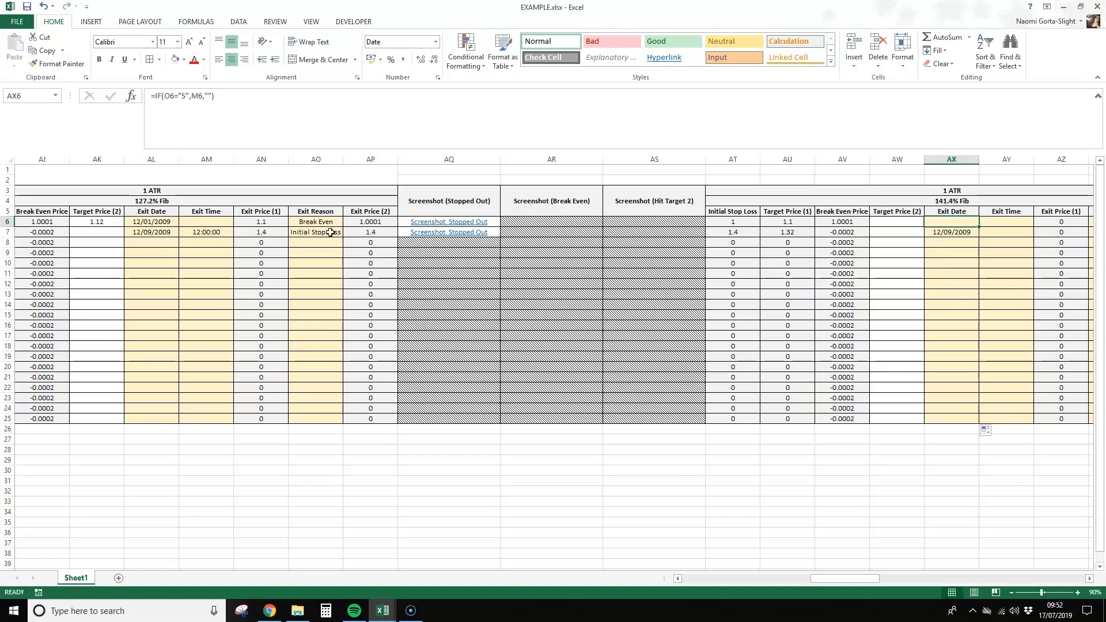
left_click(154, 159)
left_click(282, 346)
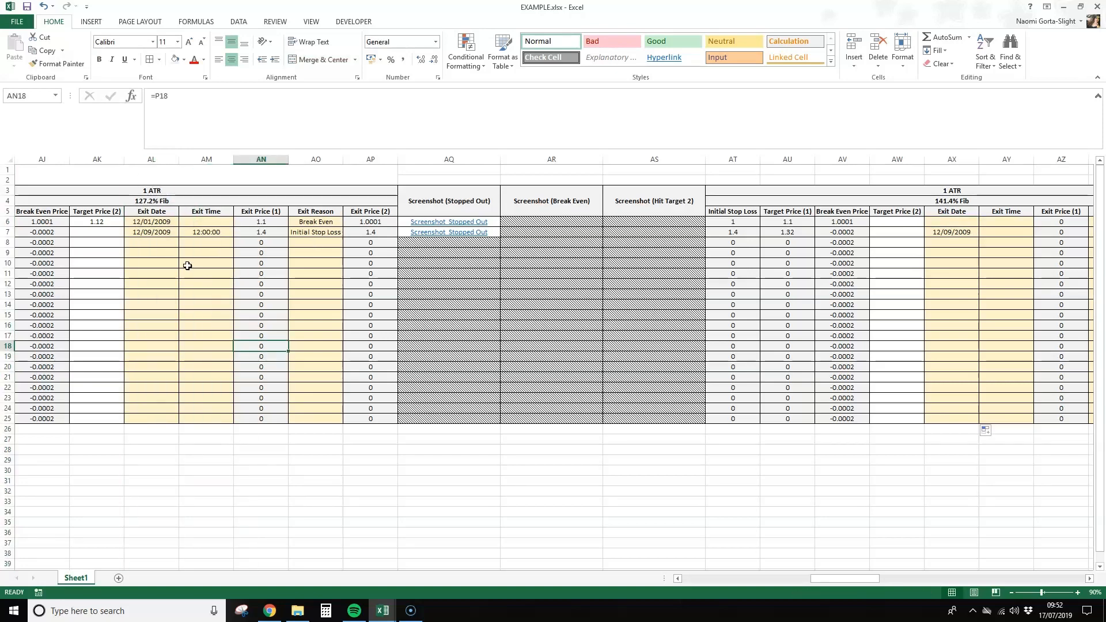
left_click(320, 233)
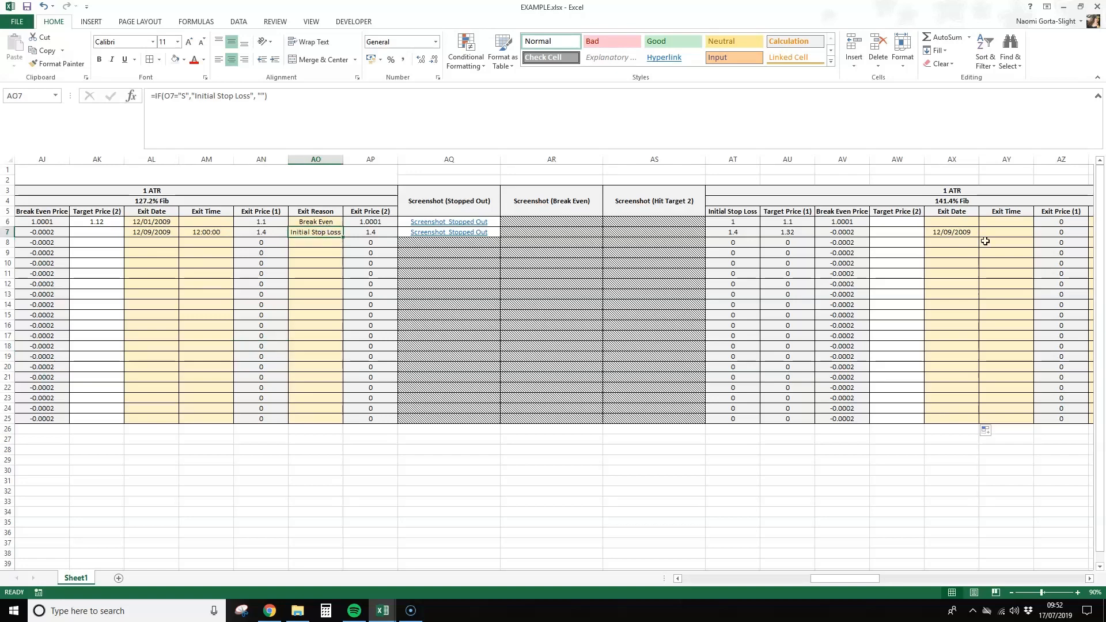
left_click(957, 160)
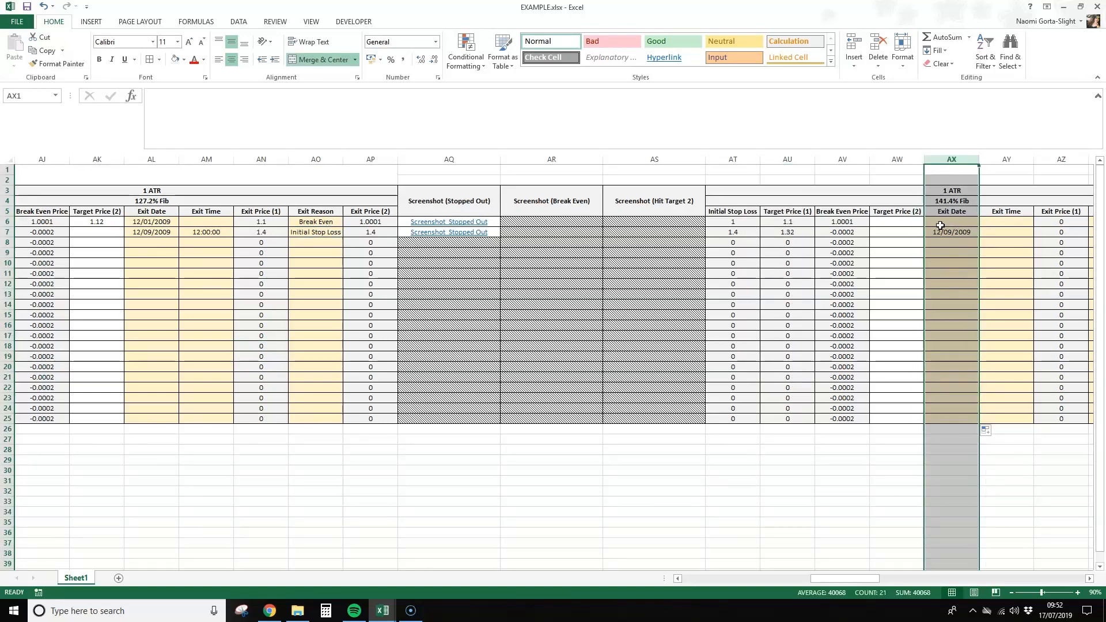
left_click(956, 222)
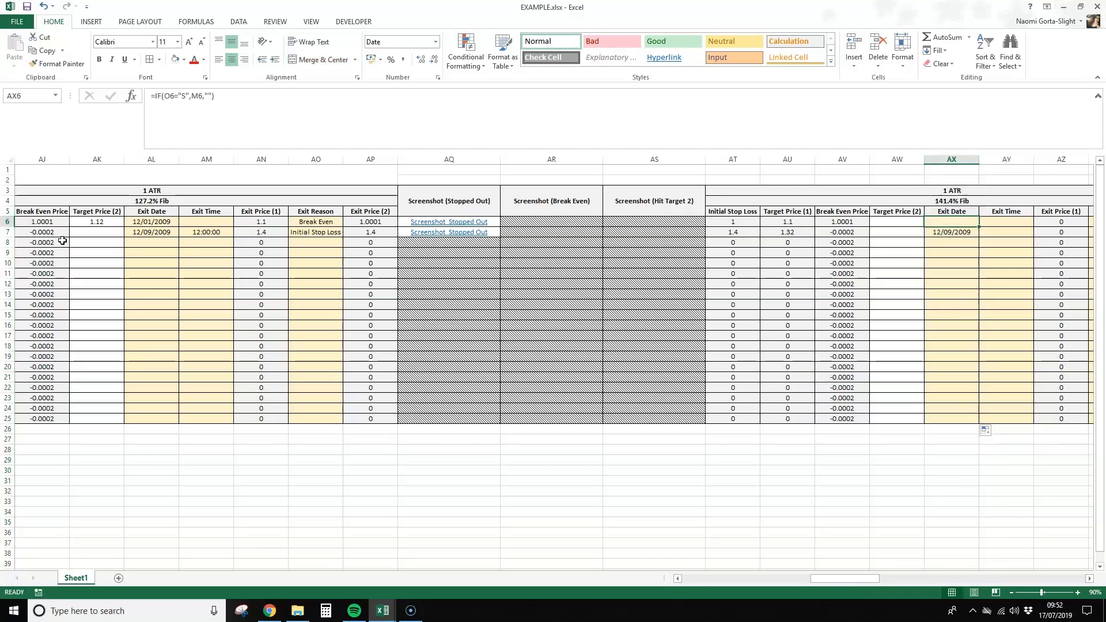
left_click(150, 169)
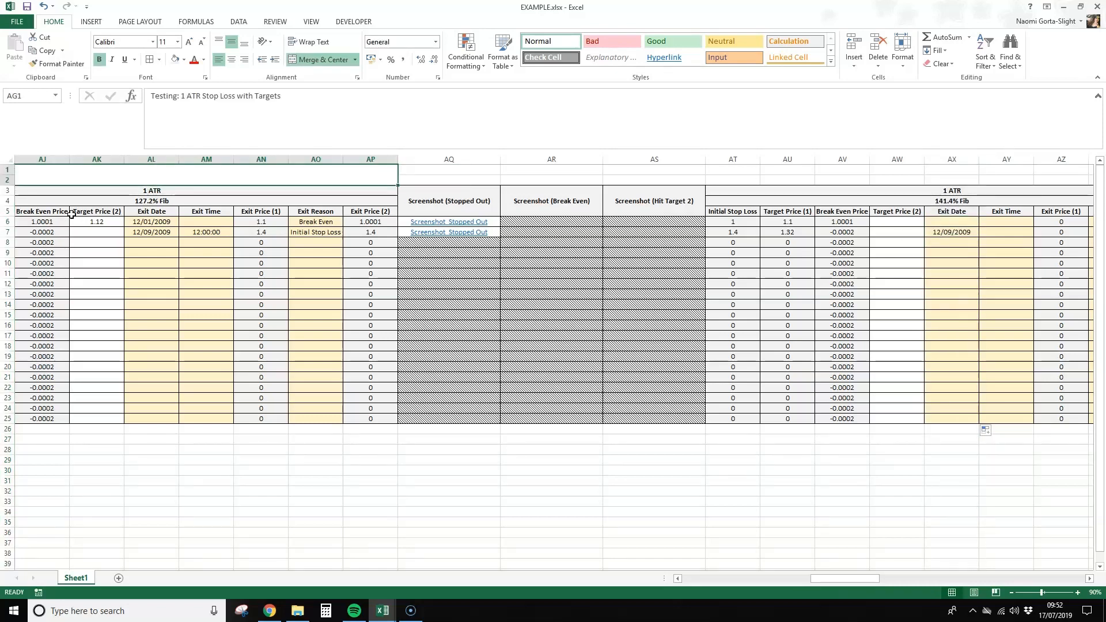
left_click(162, 203)
left_click(969, 198)
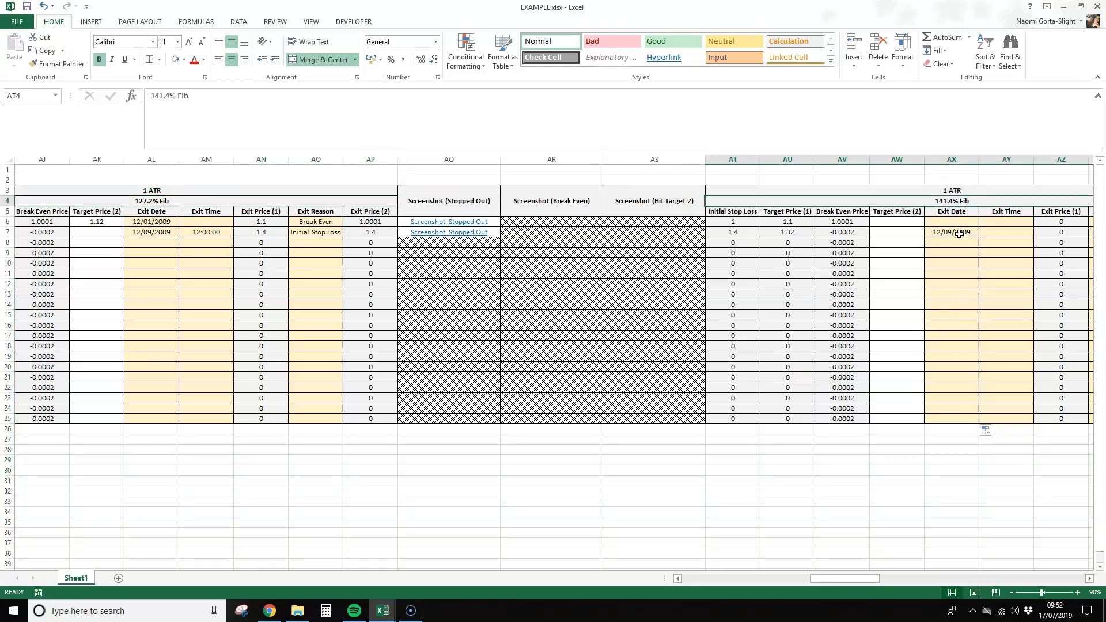
left_click(956, 222)
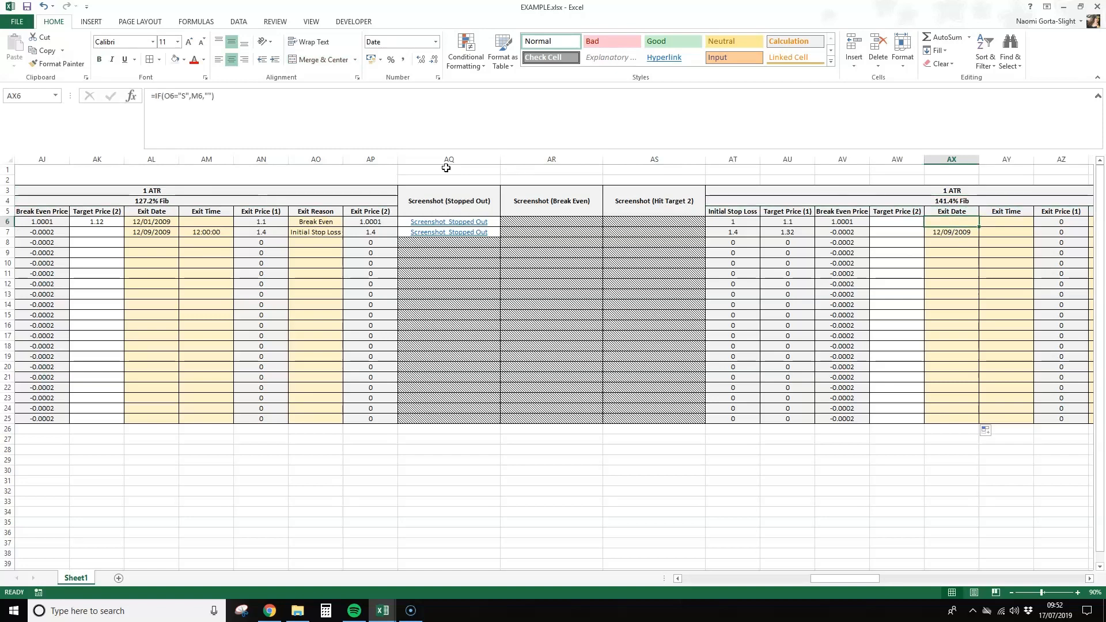
Step: Extend the Exit Date formula in AX6 to =IF(O6="S",M6,IF(AO6="Break Even",AL6,"")), accepting the bracket correction
left_click(305, 104)
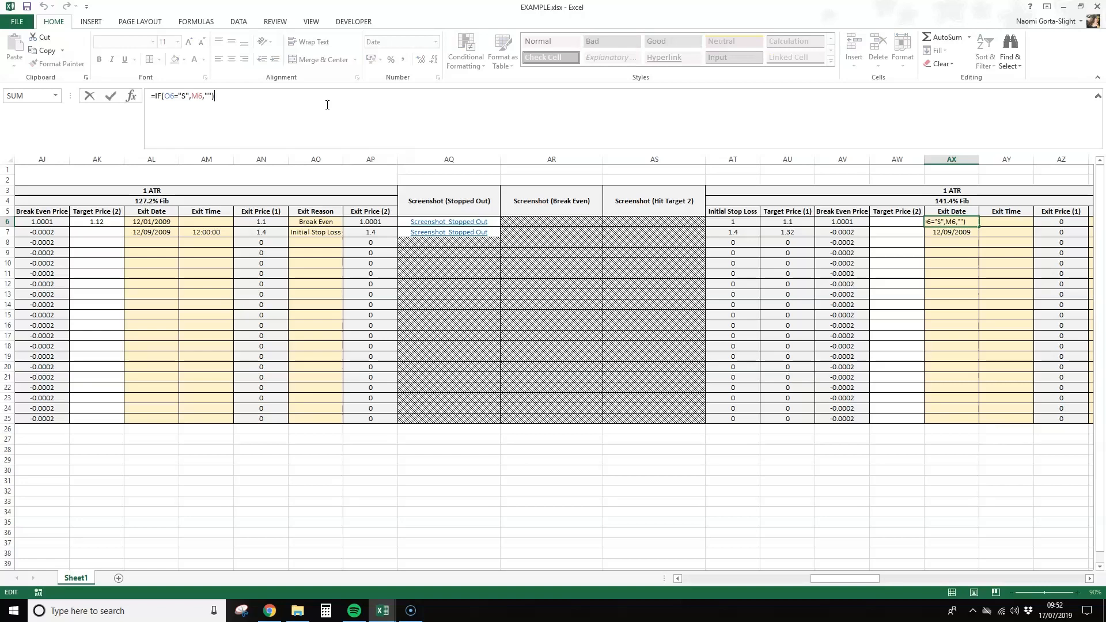
key("Left")
key("Left")
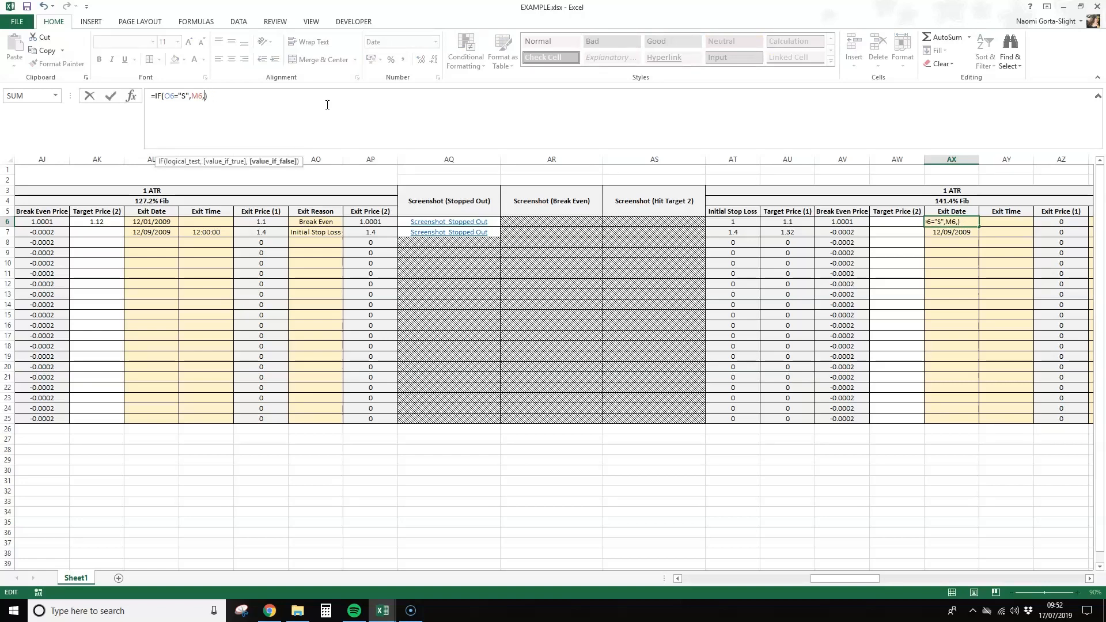
type("IF(")
left_click(331, 221)
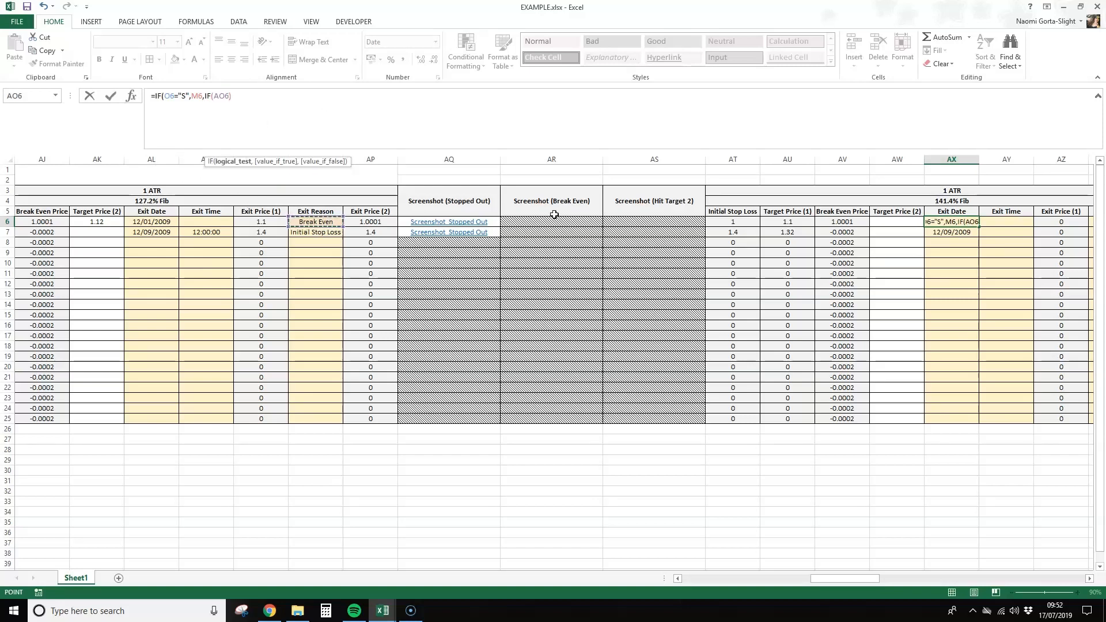
type("=")
type("\"Break Eve")
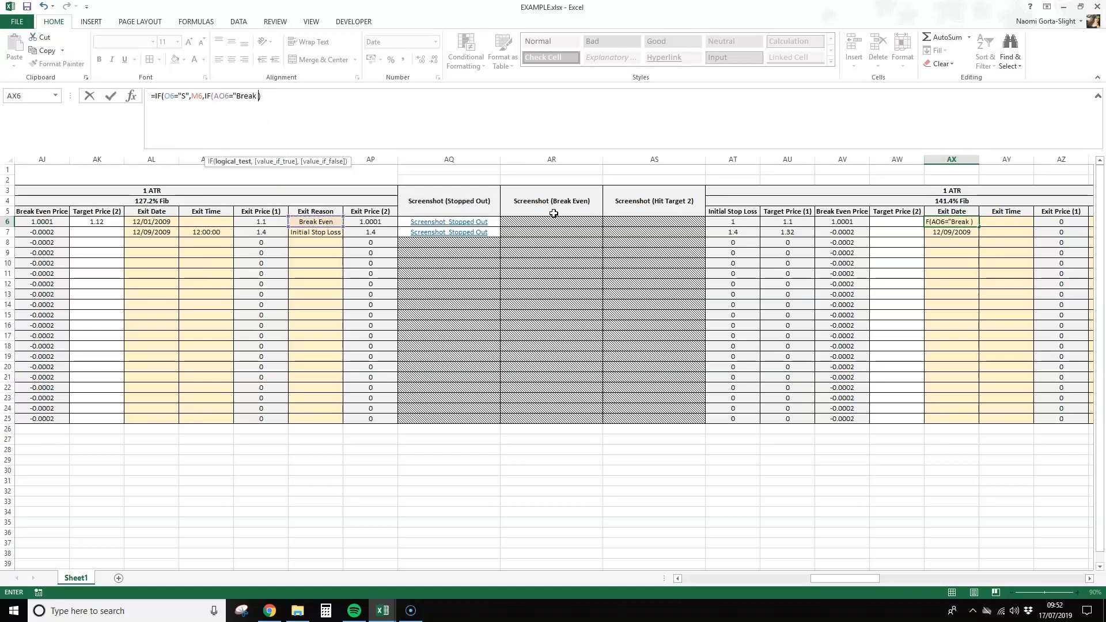
type("n\",")
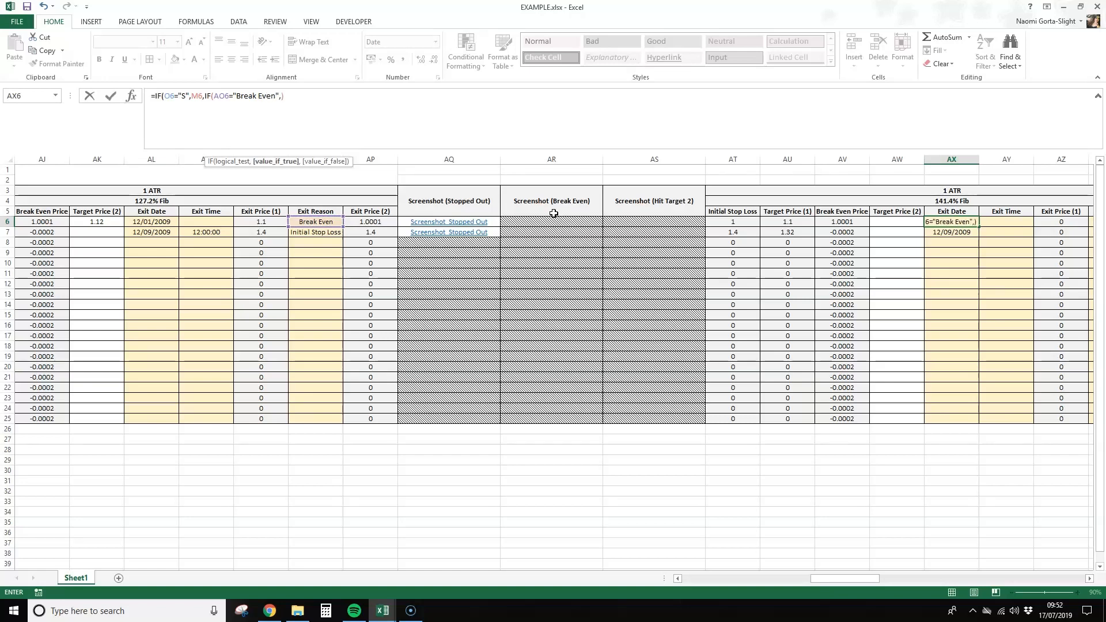
left_click(155, 221)
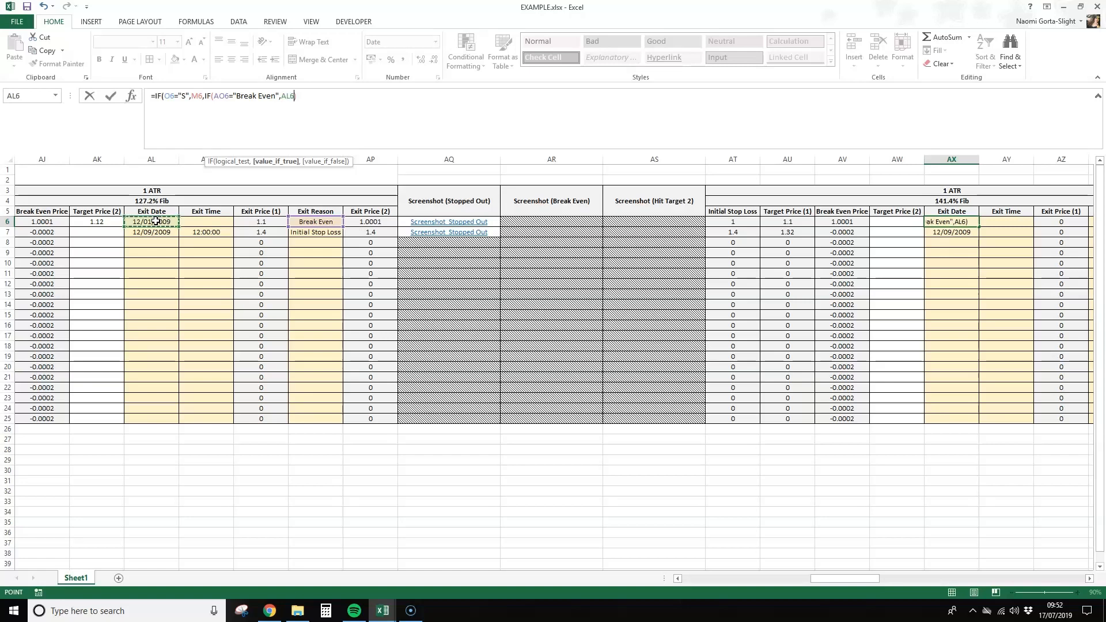
type(",")
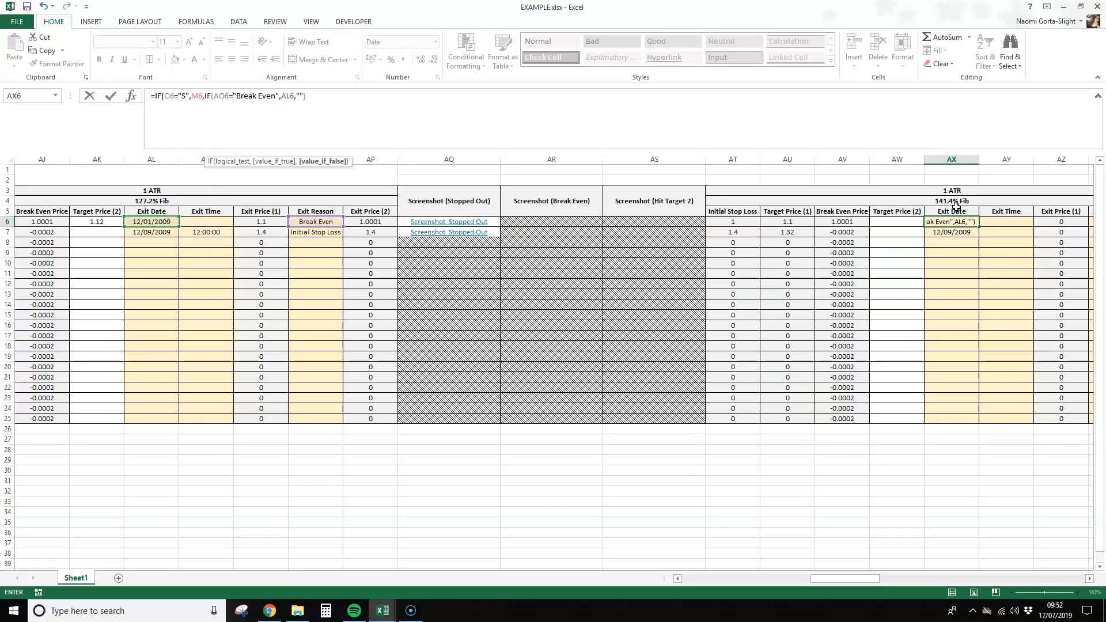
key("Return")
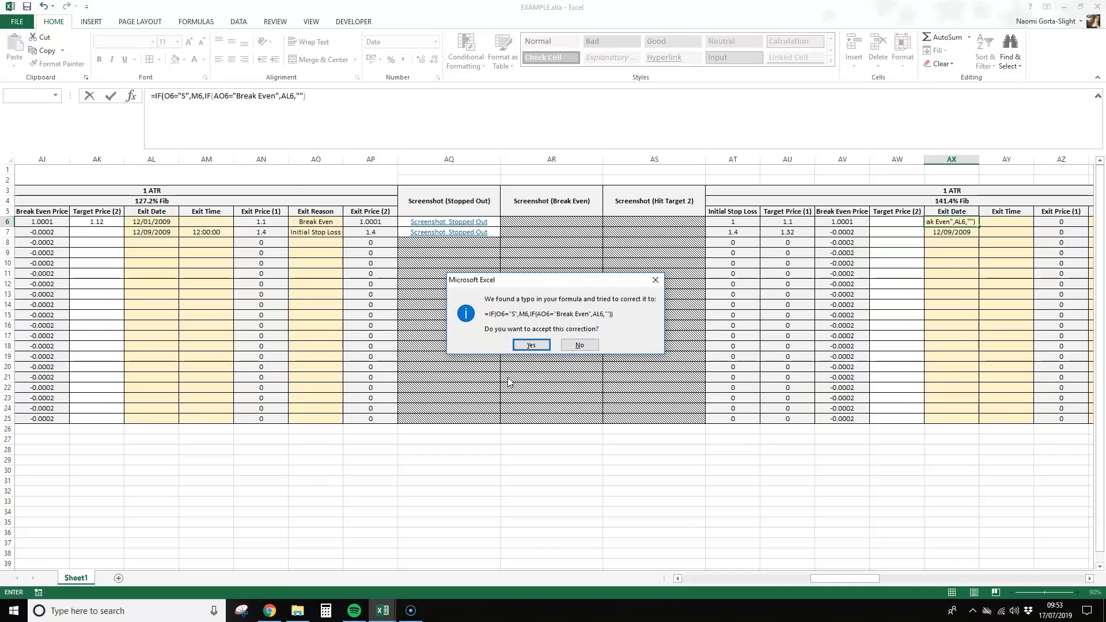
left_click(531, 345)
Step: Fill the extended AX6 Exit Date formula down to AX25 and check the copy in AX7
left_click(959, 223)
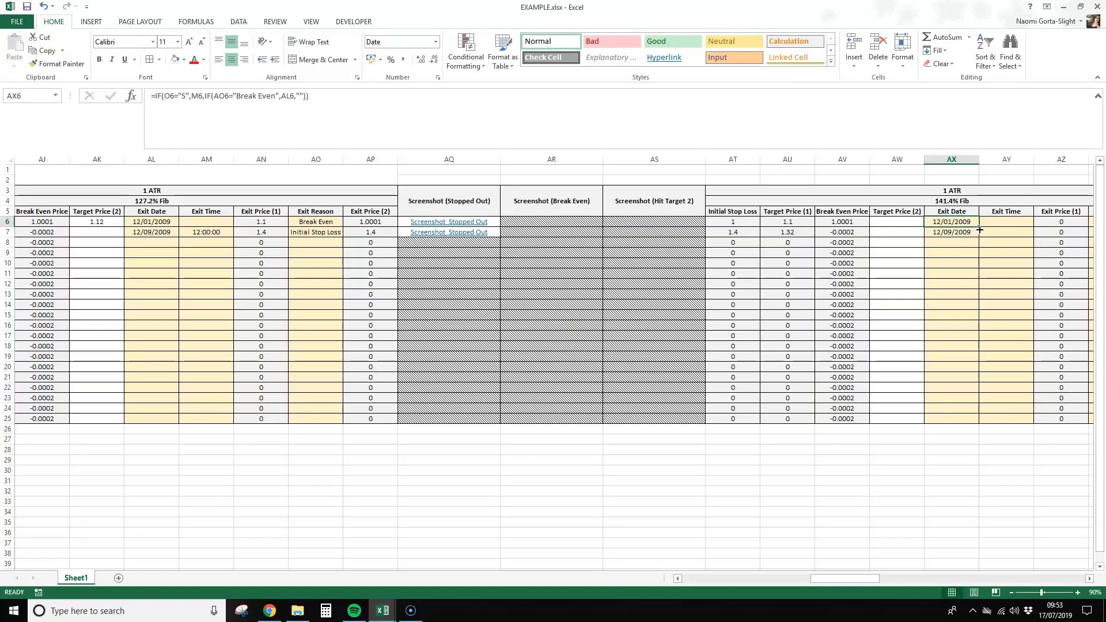
double_click(981, 228)
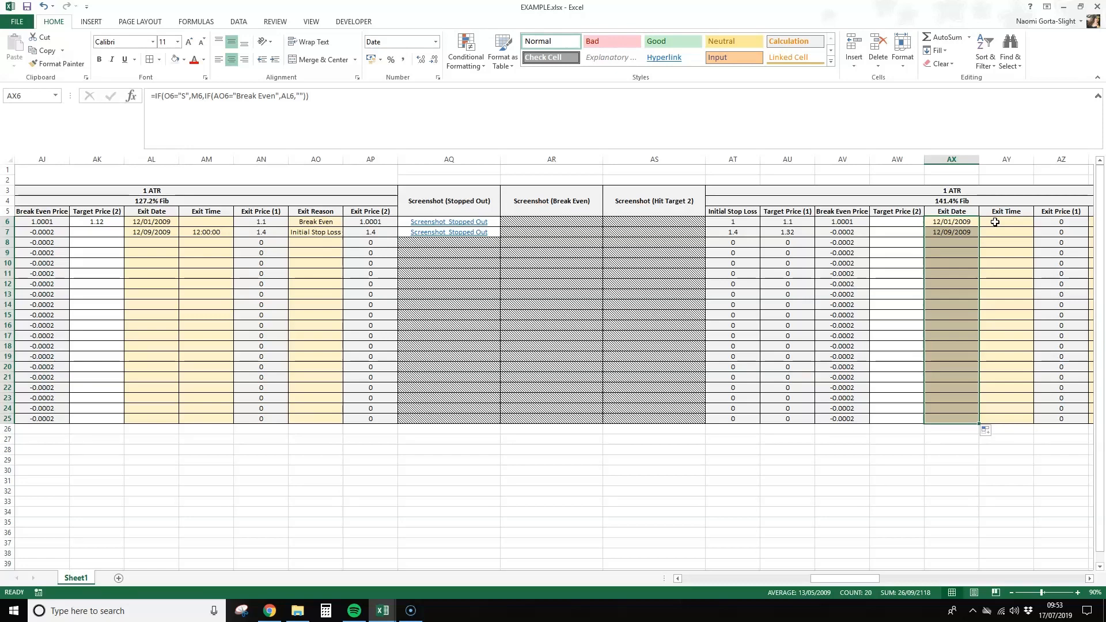
left_click(966, 233)
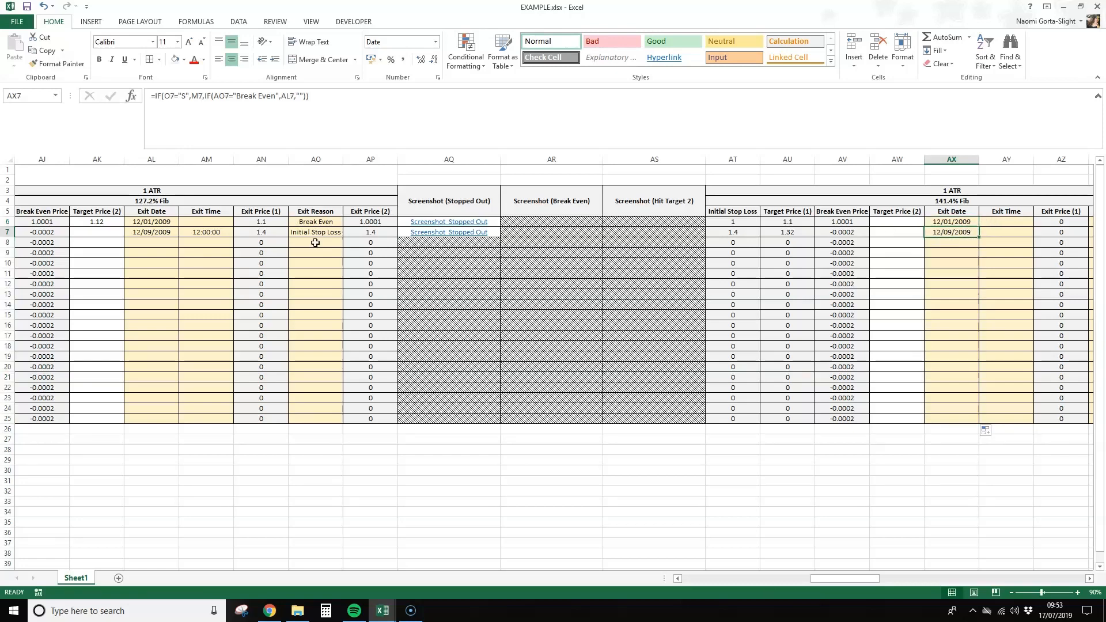
left_click(994, 221)
type("=IF")
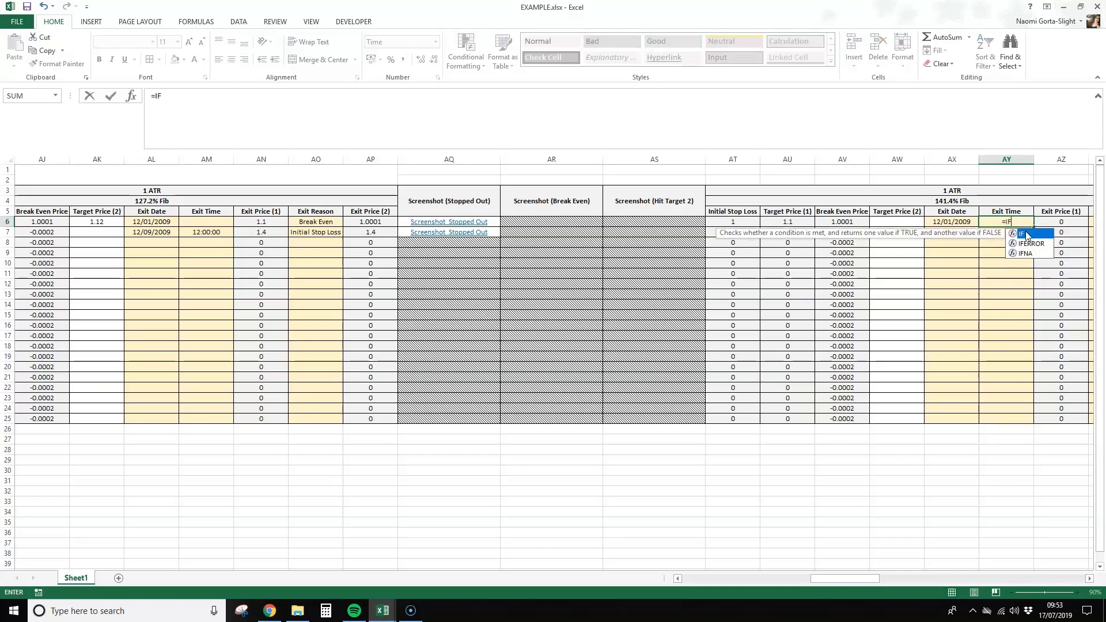
key("Escape")
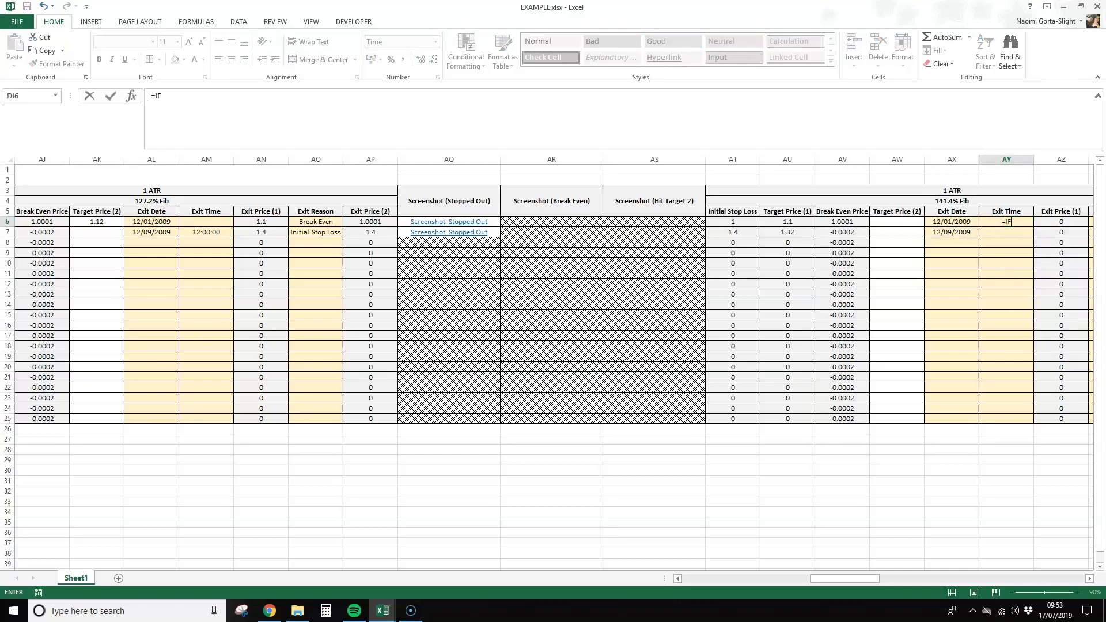
key("ctrl+Return")
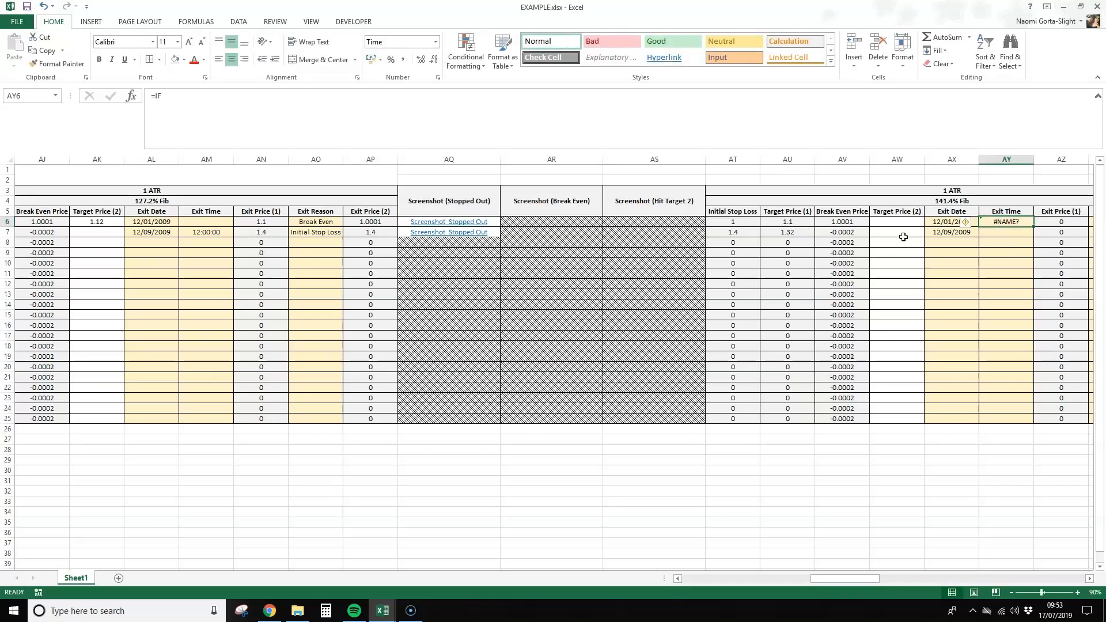
Step: Start the Exit Time formula in AY6 with =IF(AO6="Initial Stop Loss",AM6, to reuse the 127.2% Fib section's Exit Time
type("=I")
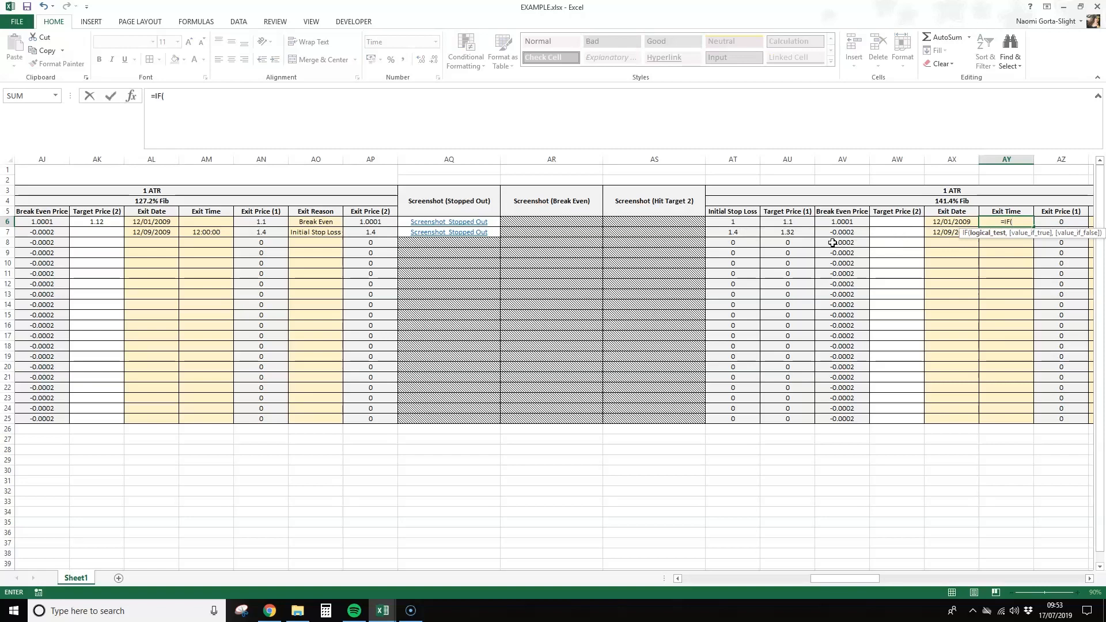
left_click(335, 222)
type("\"Initial Sto")
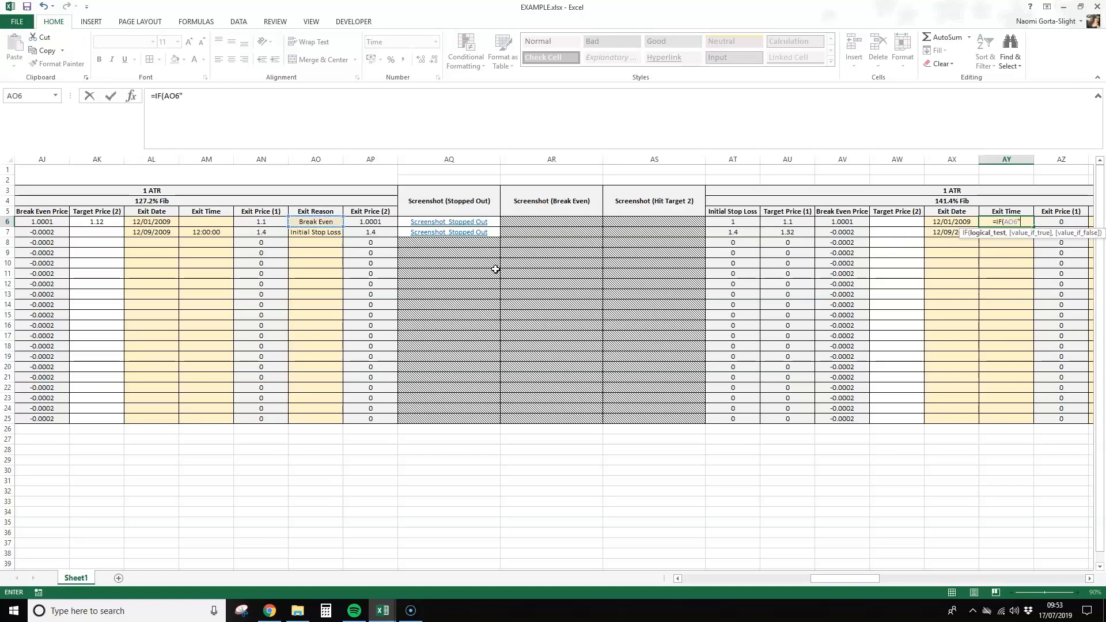
type("p")
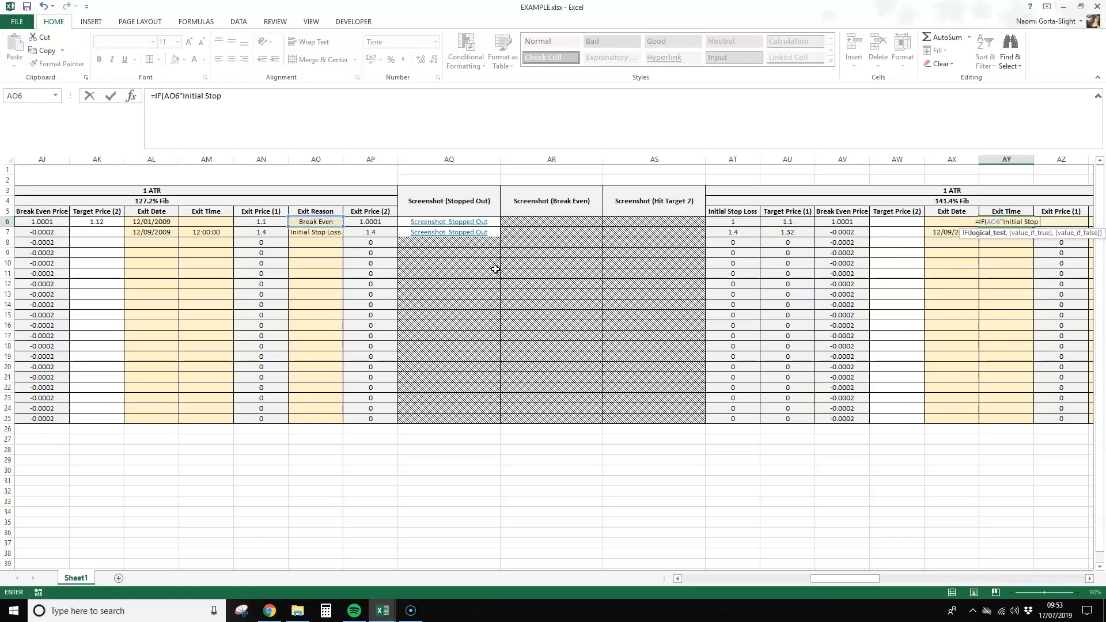
key("BackSpace")
key("BackSpace")
key("BackSpace")
key("BackSpace")
key("BackSpace")
key("BackSpace")
key("BackSpace")
key("BackSpace")
key("BackSpace")
key("BackSpace")
key("BackSpace")
key("BackSpace")
key("BackSpace")
type("=\"Initial Stop Loss\",")
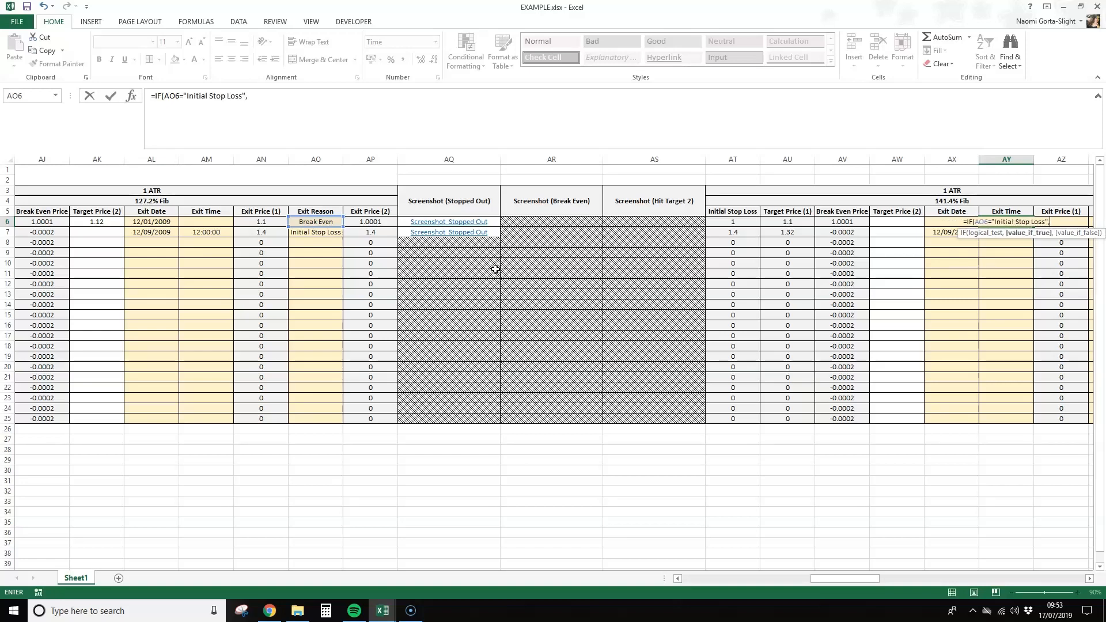
left_click(191, 222)
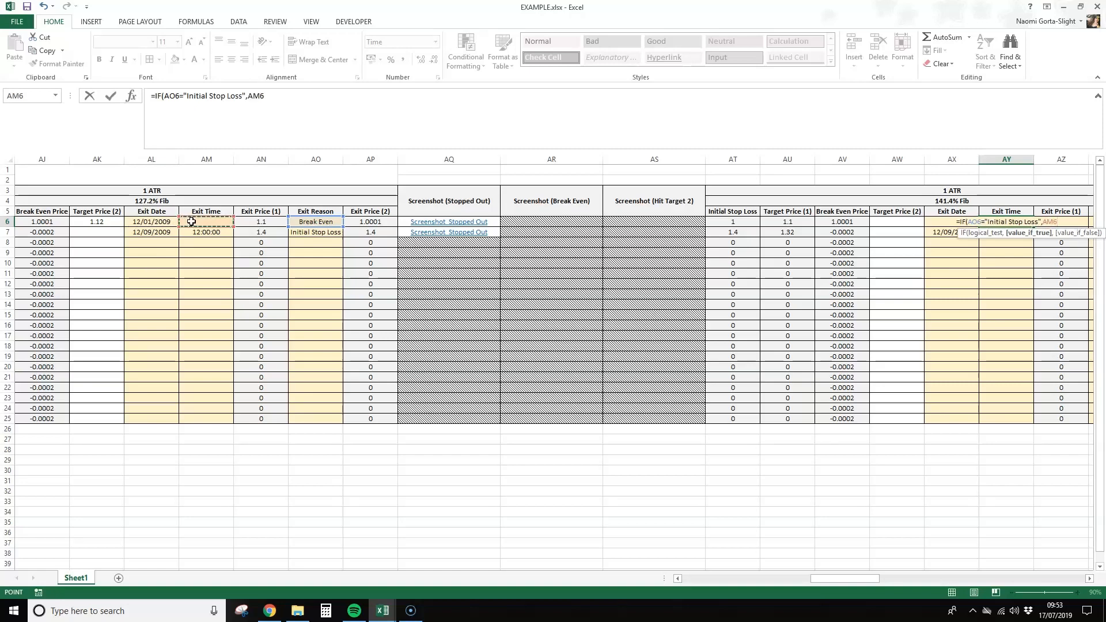
Step: Complete the Exit Time formula in AY6 as =IF(AO6="Initial Stop Loss",AM6,IF(AO6="Break Even",AM6,""))
type(",(if")
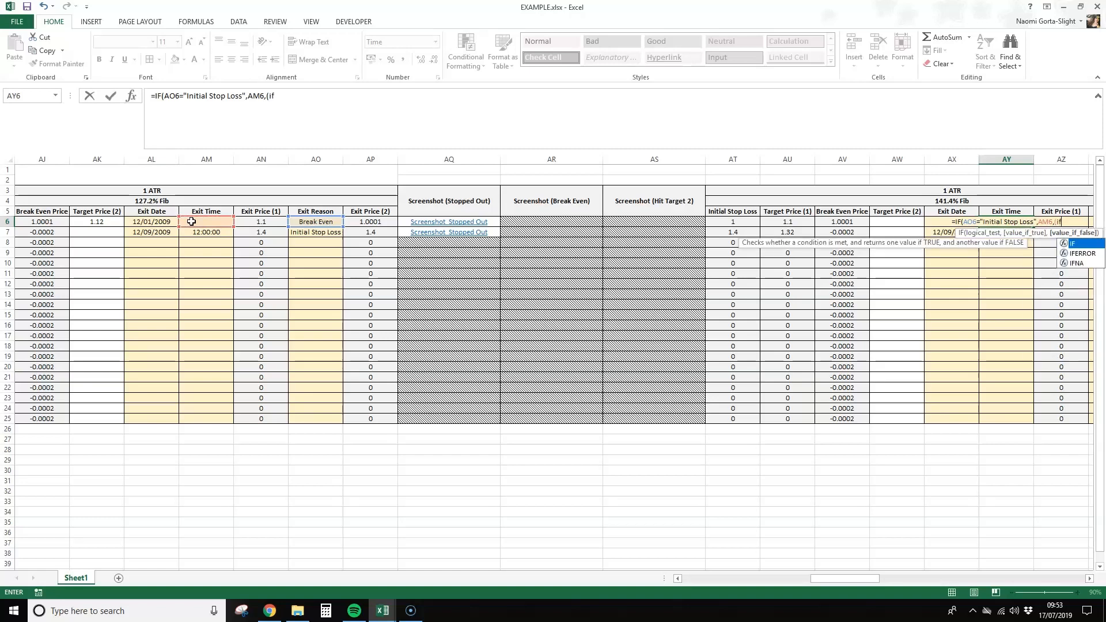
key("BackSpace")
key("BackSpace")
key("BackSpace")
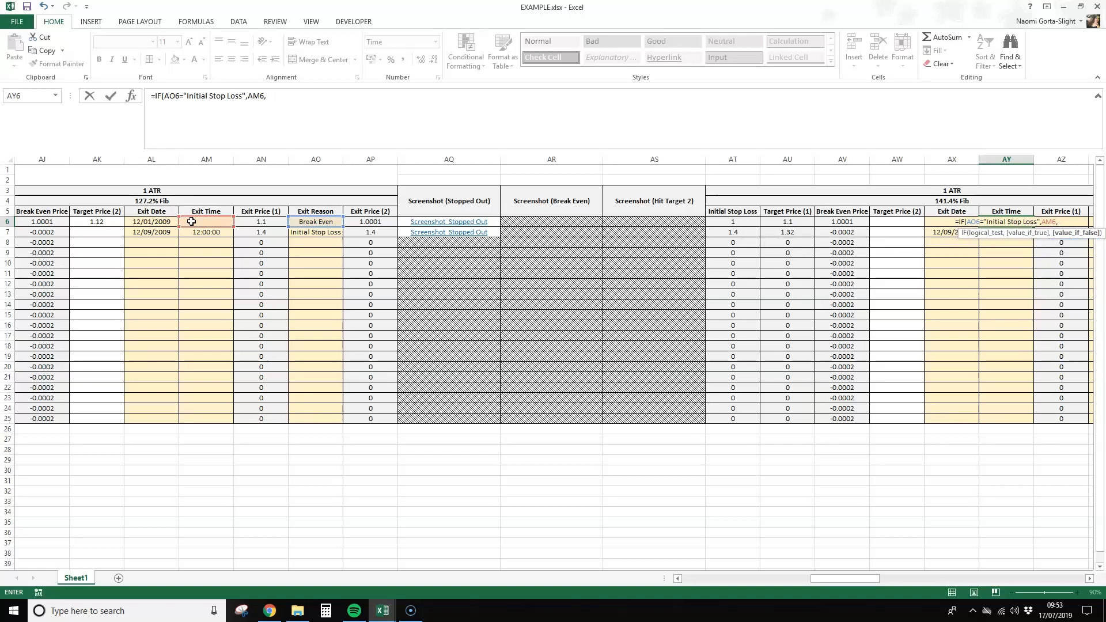
type("if(")
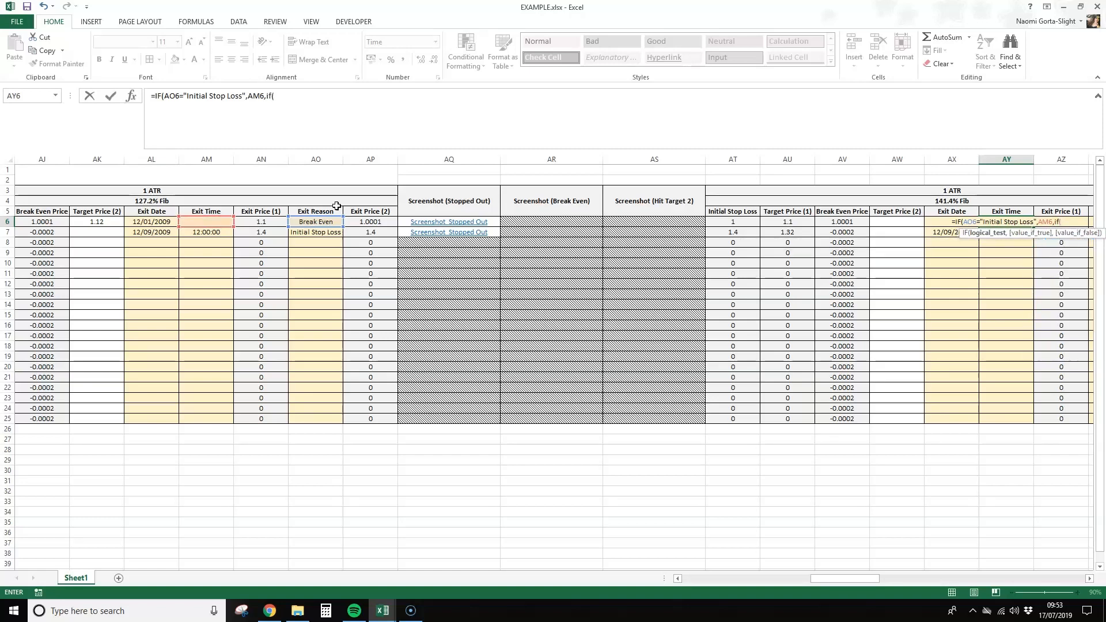
left_click(314, 222)
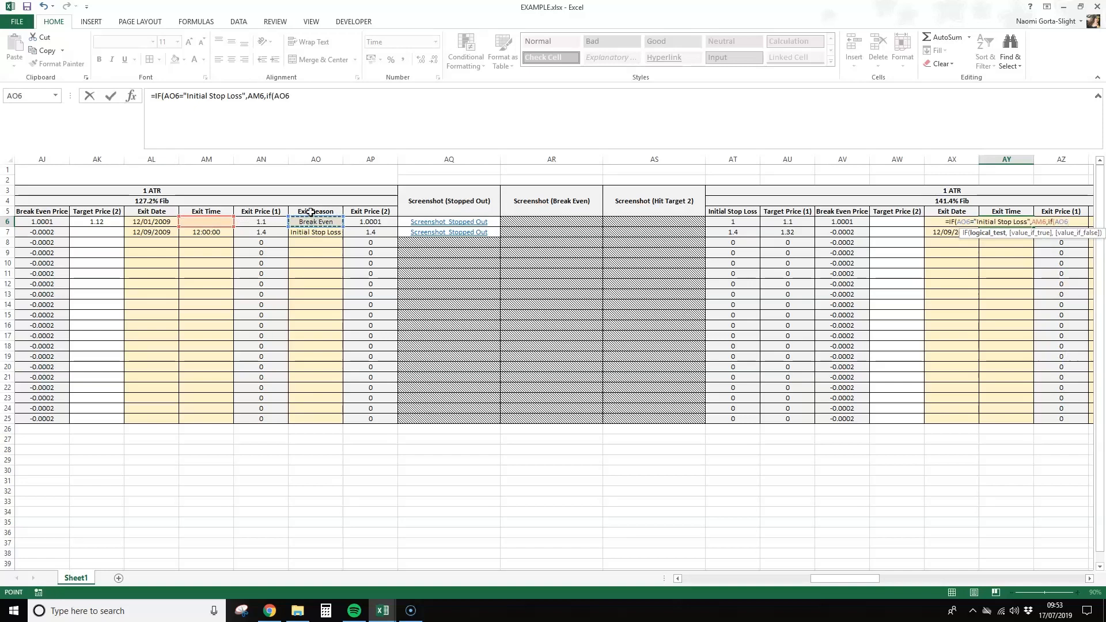
type("=")
type("\"B")
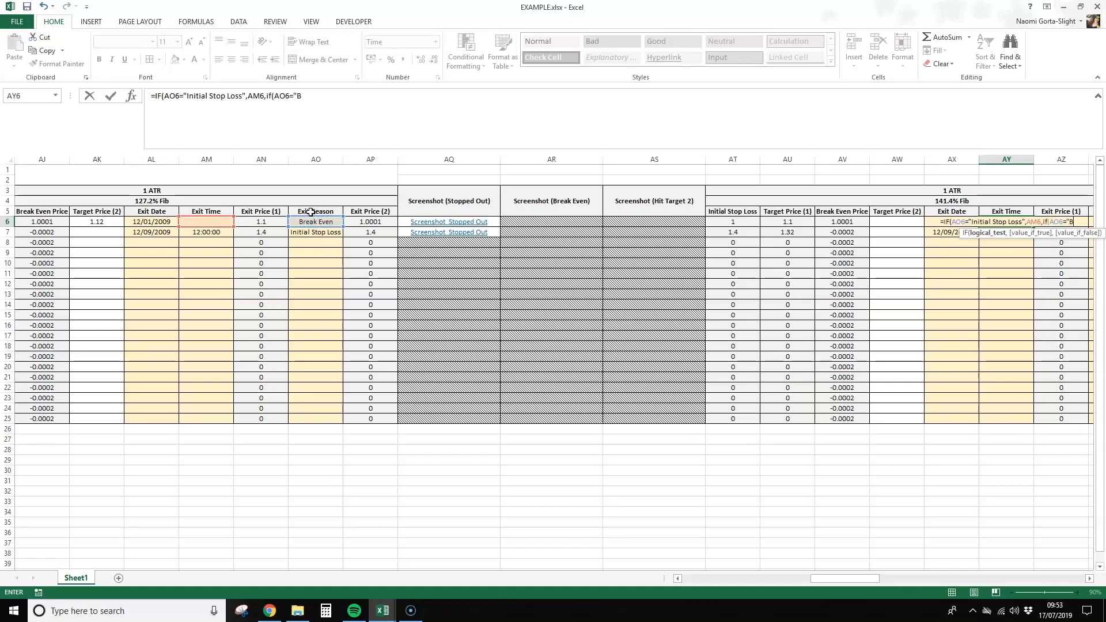
type("reak Even\",")
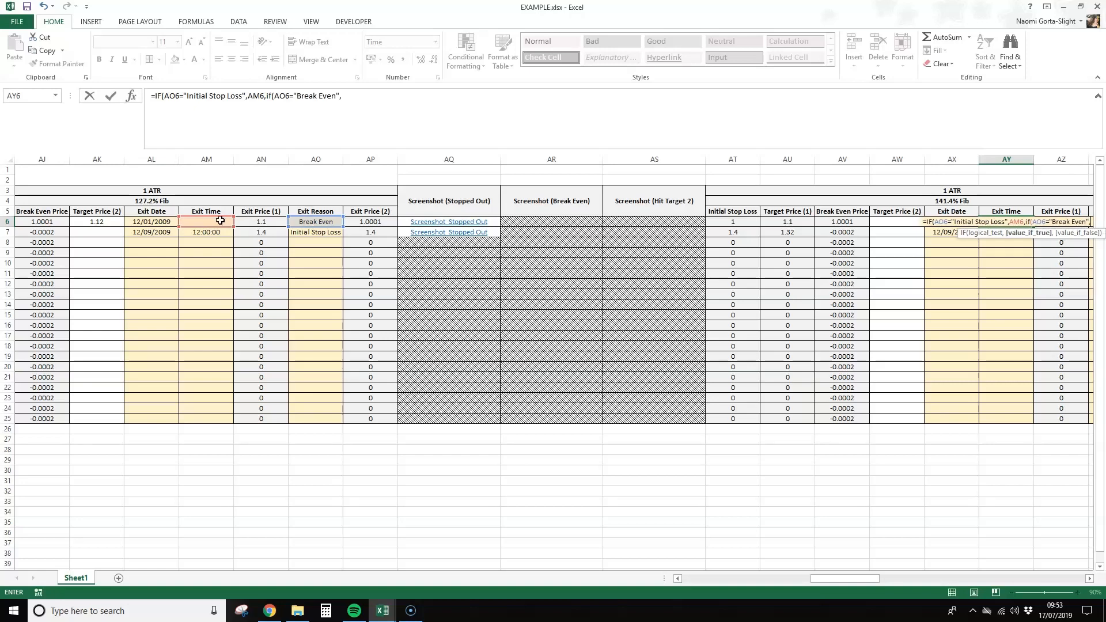
left_click(219, 221)
type(",")
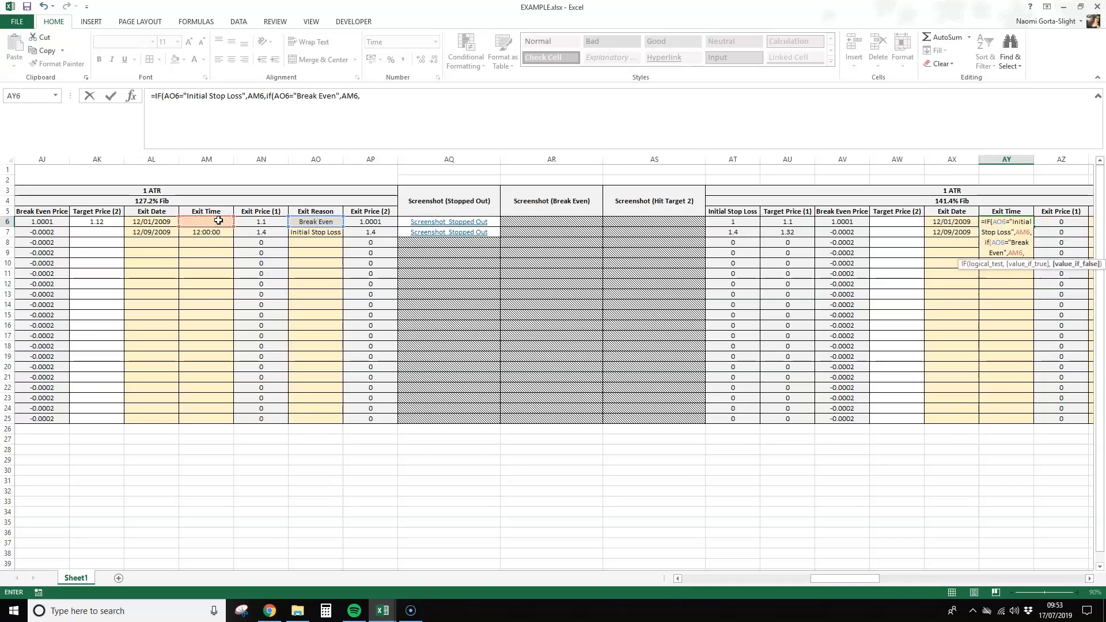
type("\"\"))")
key("Return")
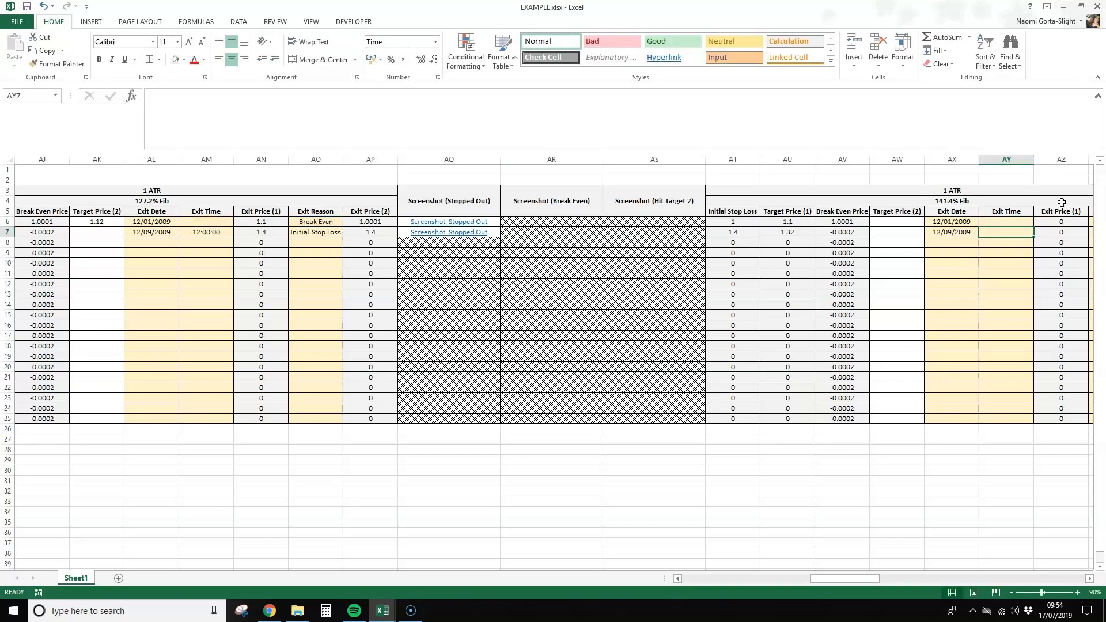
Step: Fill the AY6 Exit Time formula down to AY25 and enter 1:00 as the 127.2% Fib Exit Time in AM6
left_click(1006, 222)
double_click(1034, 227)
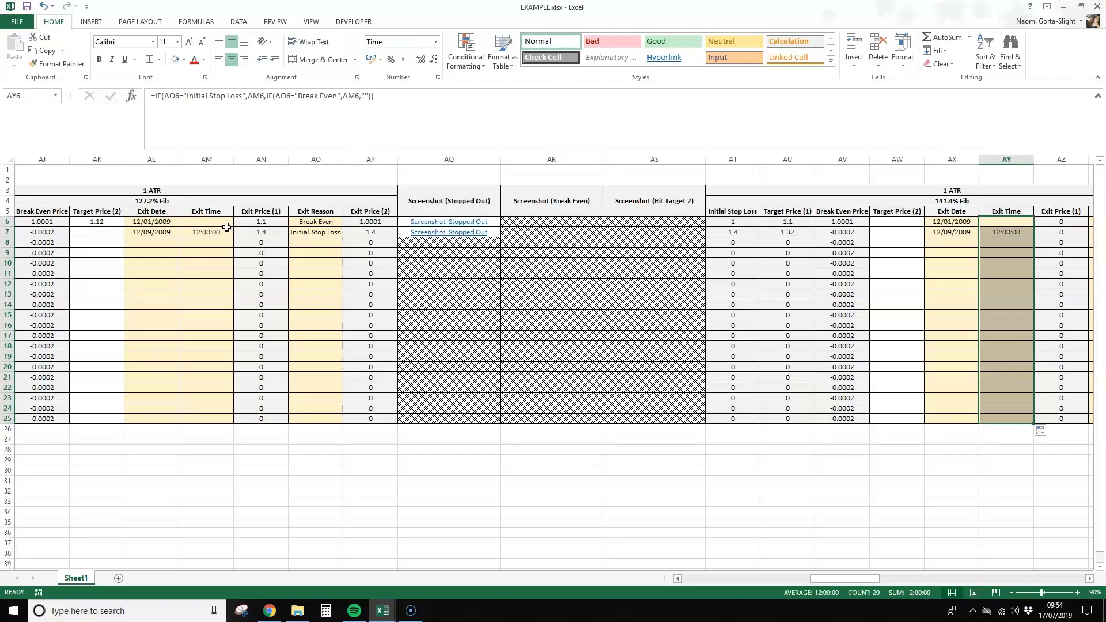
left_click(226, 224)
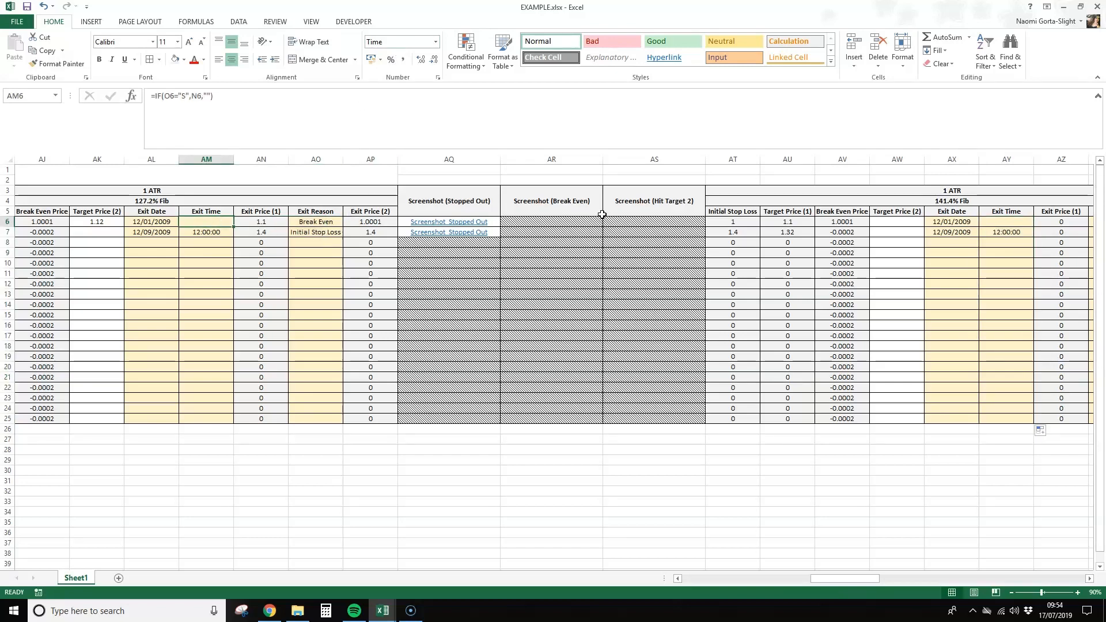
type("1:00")
key("Return")
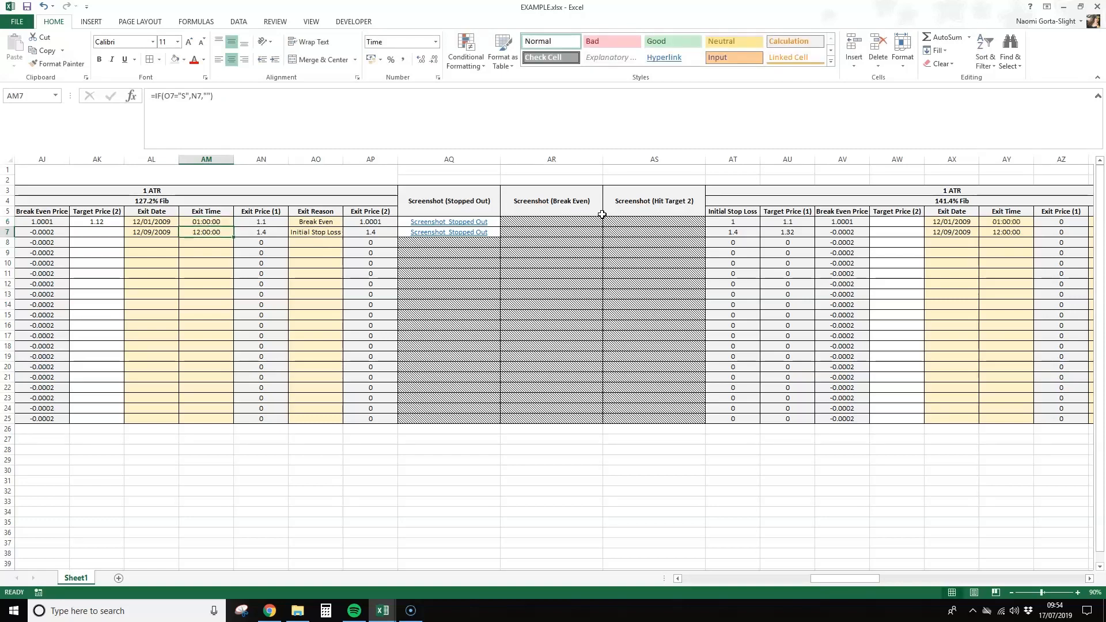
Step: Test the 141.4% Fib exit formulas by setting the Exit Reason in AO6 to Hit Target 2, and undo that entry
key("Right")
key("Right")
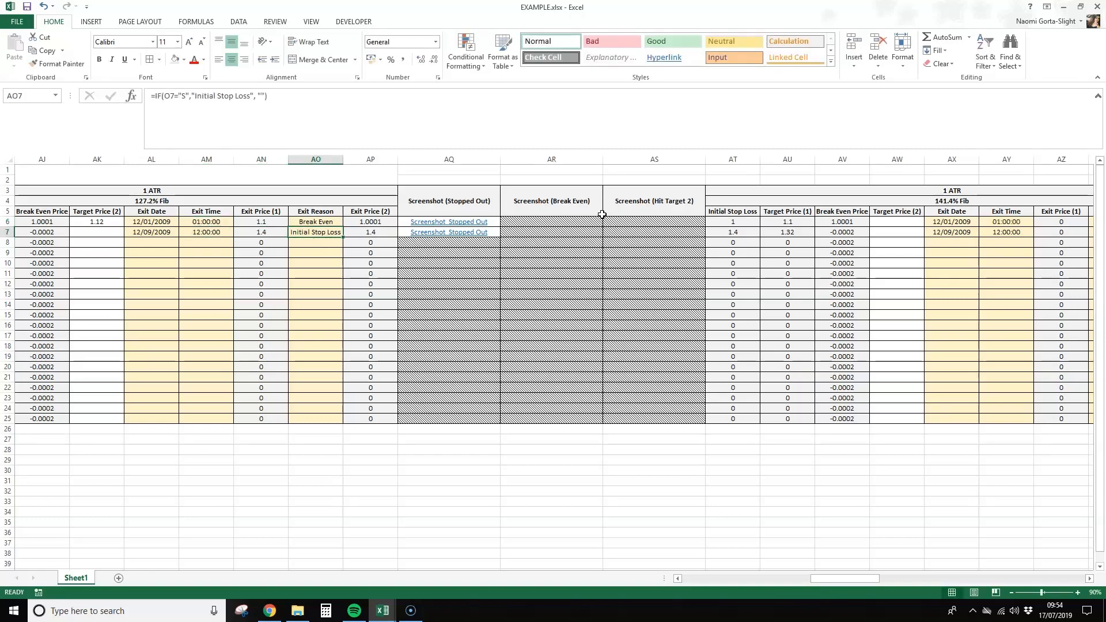
key("Up")
type("H")
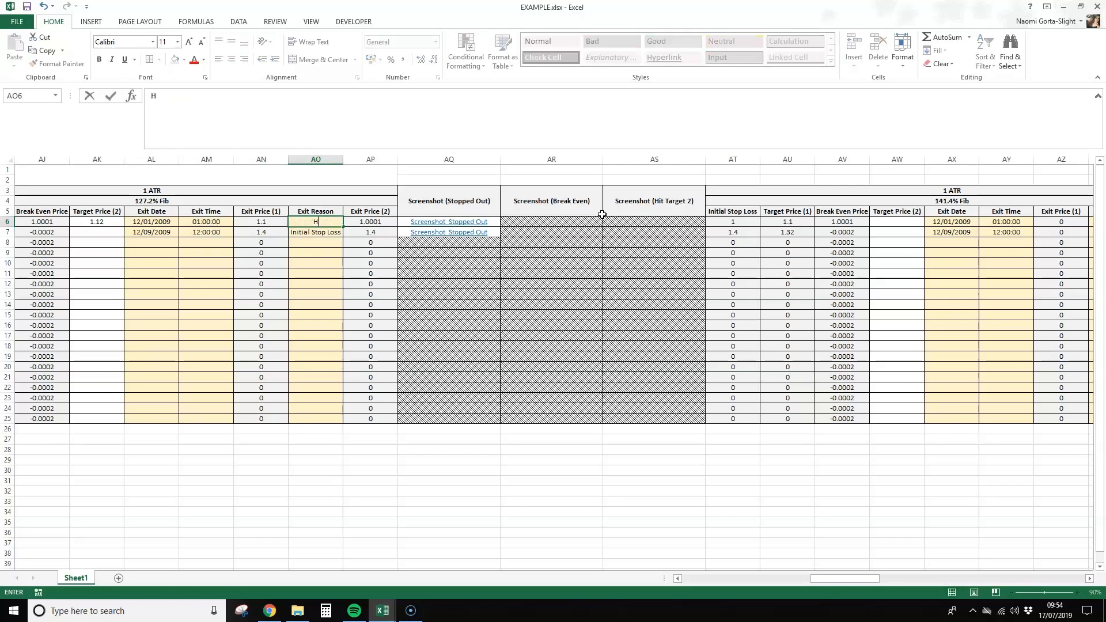
type("it Target 2")
key("Return")
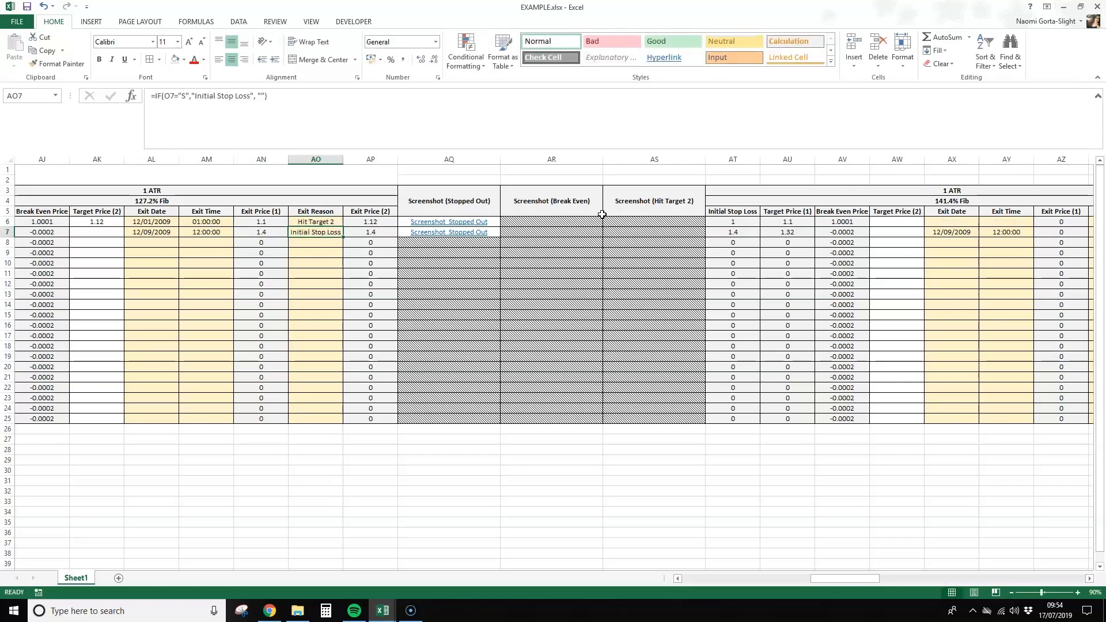
key("ctrl+z")
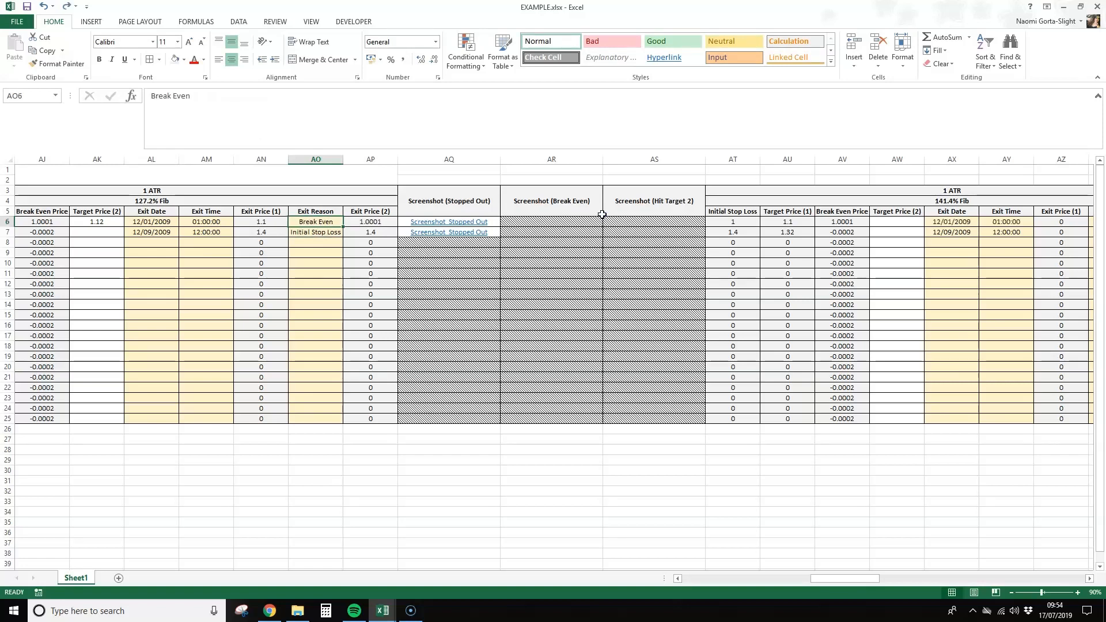
Step: Examine the Exit Reason entries of the 141.4% Fib section in column BA, including BA6, BA7 and BA8
left_click_drag(853, 579, 871, 578)
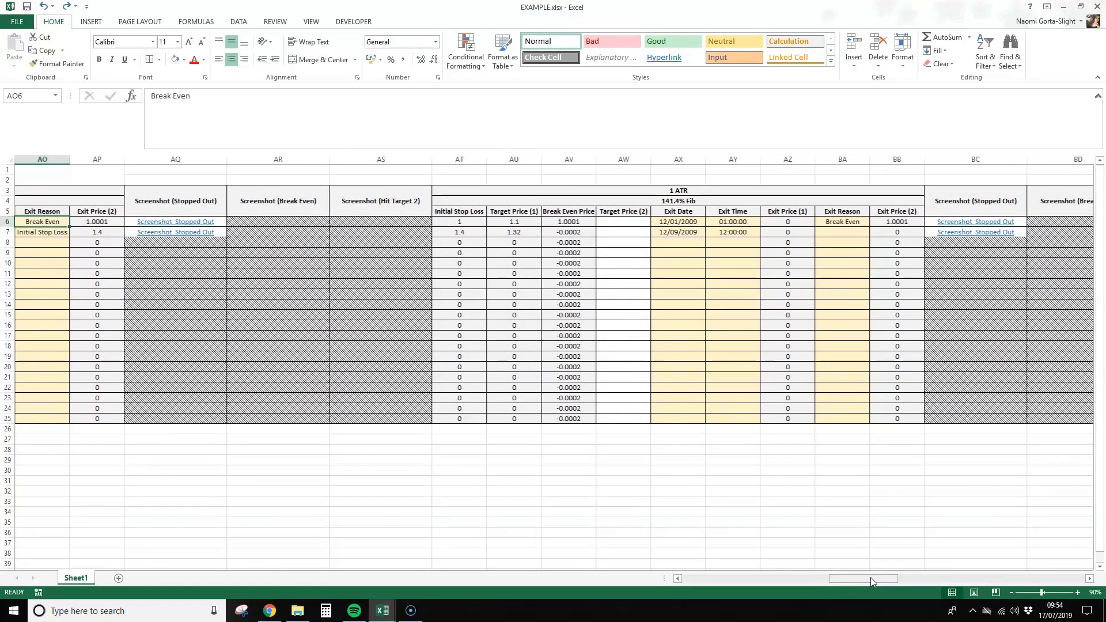
left_click(853, 262)
left_click(849, 327)
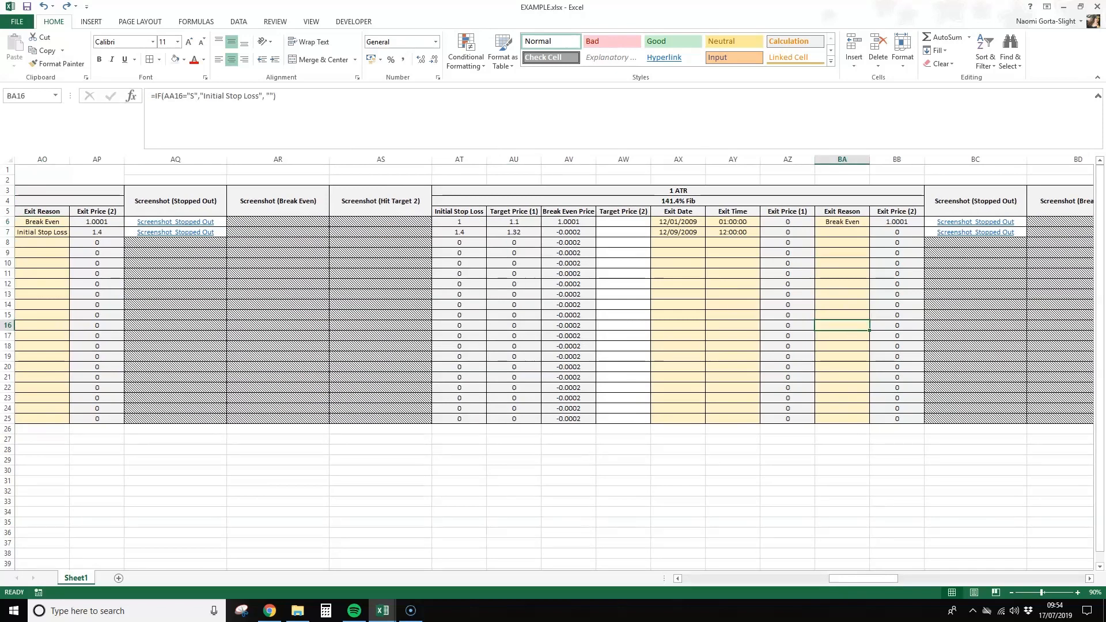
double_click(858, 241)
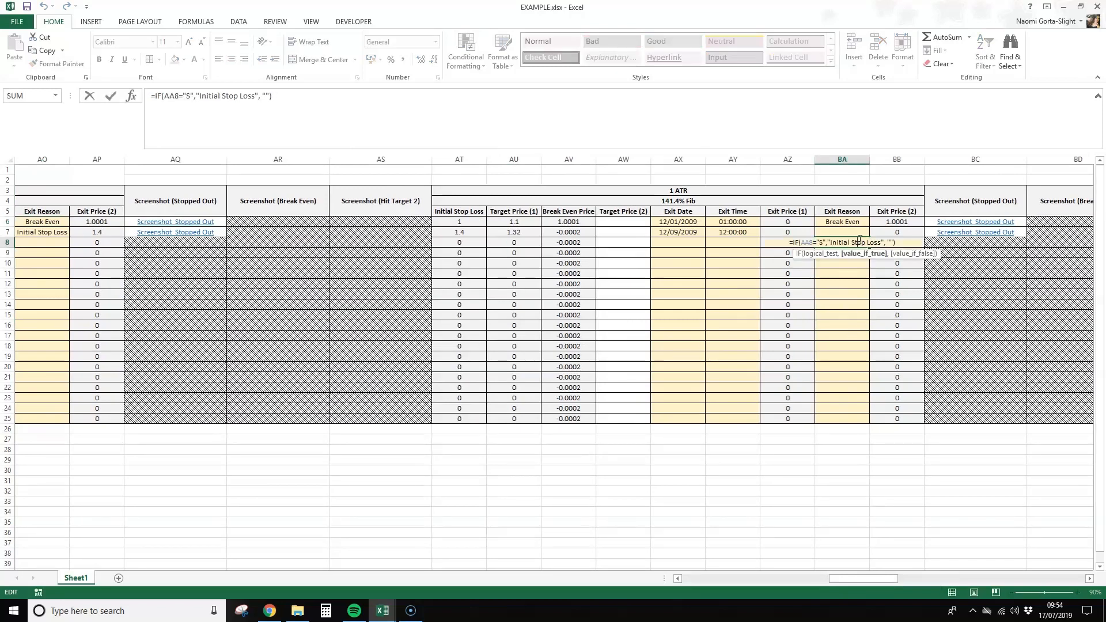
key("Escape")
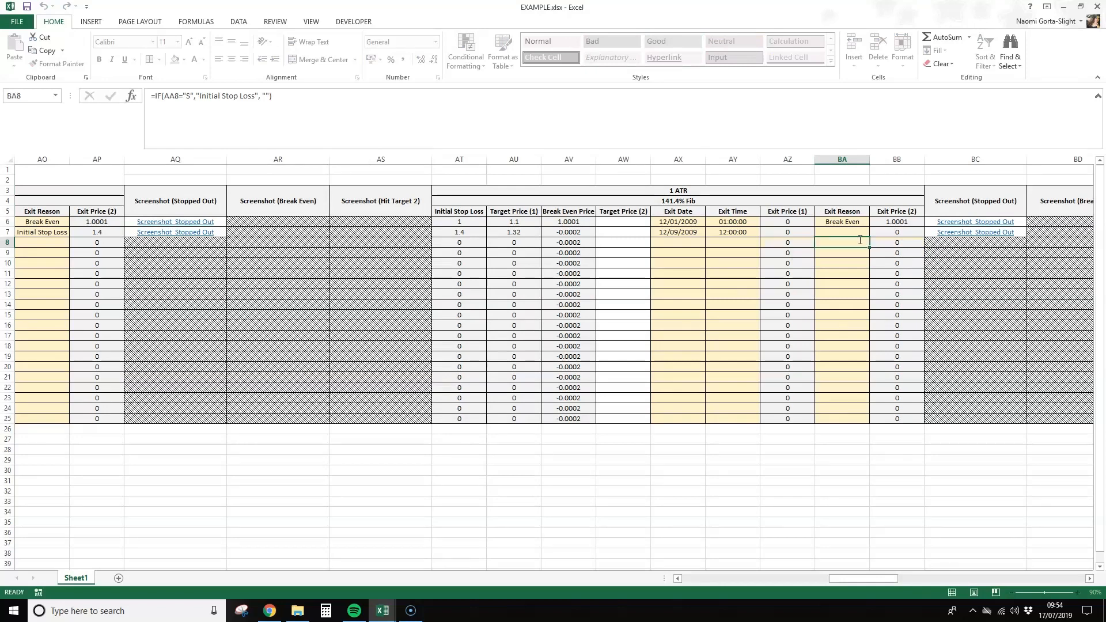
key("alt+Tab")
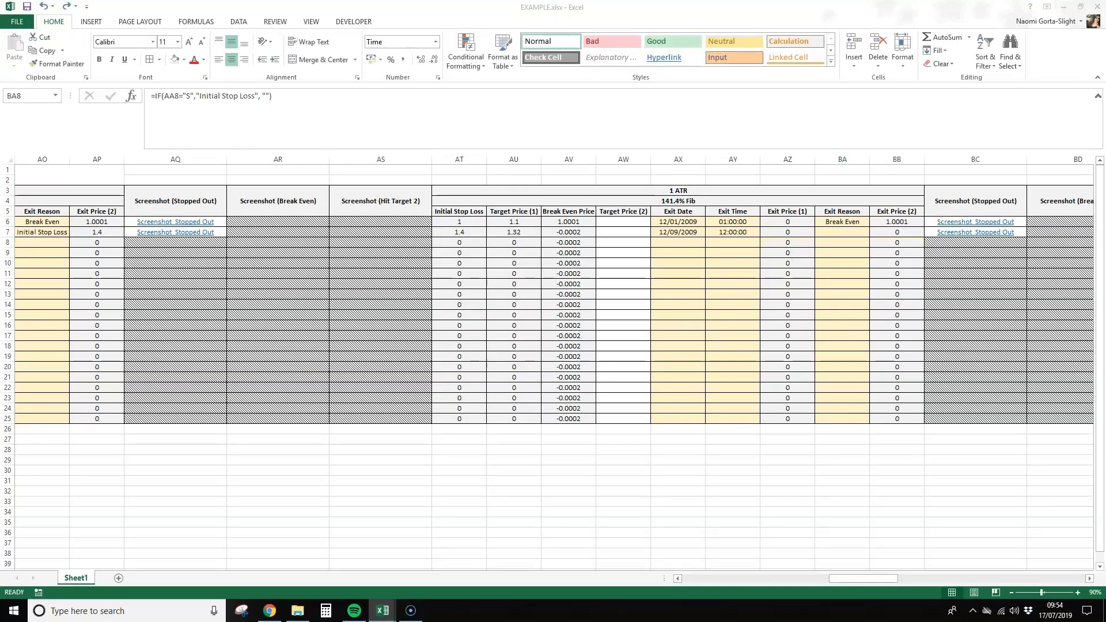
left_click(828, 247)
left_click(852, 222)
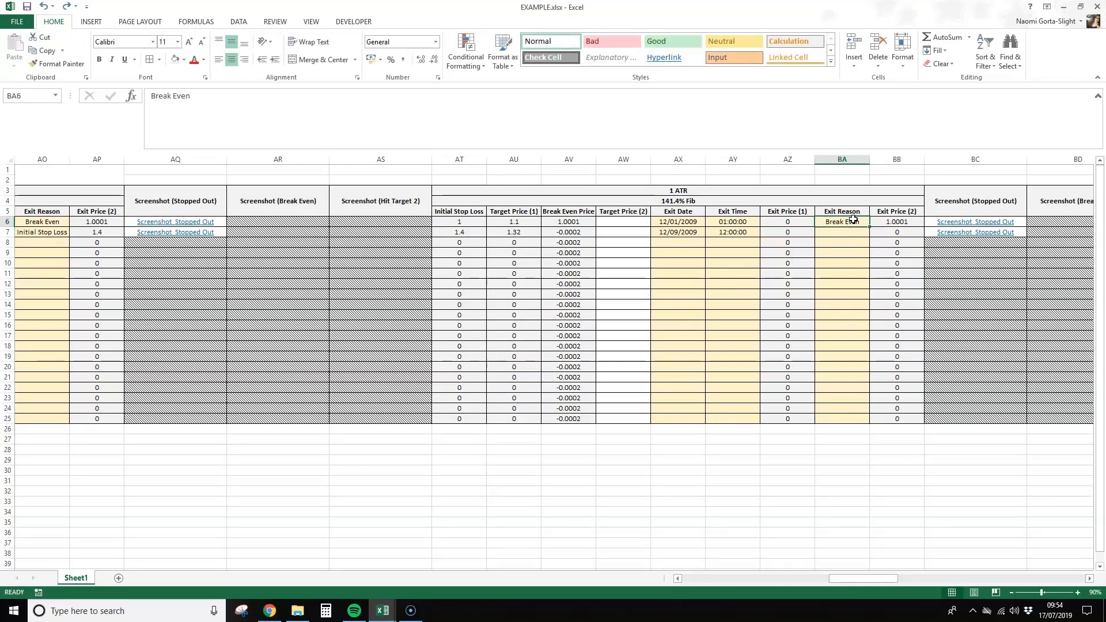
left_click(854, 233)
mouse_move(890, 579)
left_mouse_down()
mouse_move(767, 577)
mouse_move(929, 567)
mouse_move(881, 576)
left_mouse_up()
left_click(644, 224)
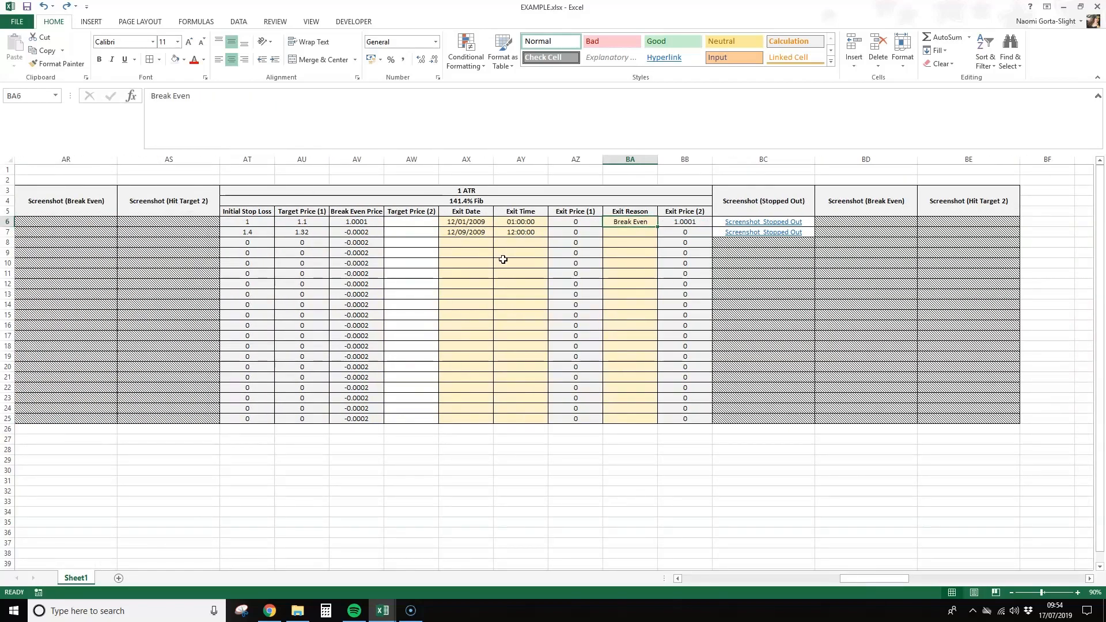
left_click(620, 233)
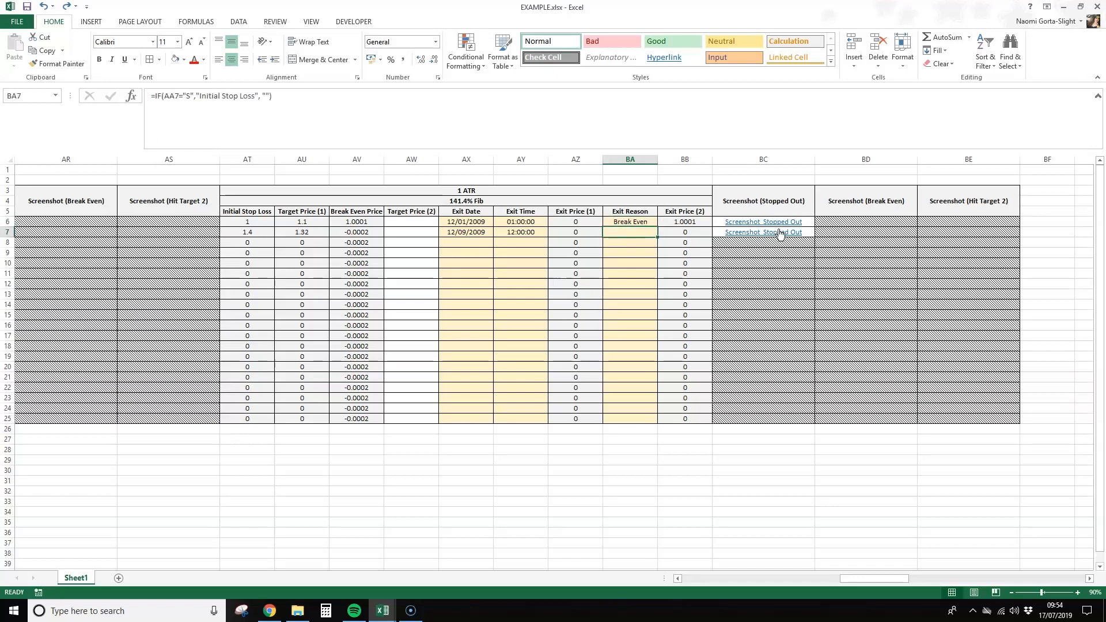
Step: Redirect the Exit Reason formula in BA7 from AA7 to the Exit Info section's Exit Reason cell O7
left_click(249, 95)
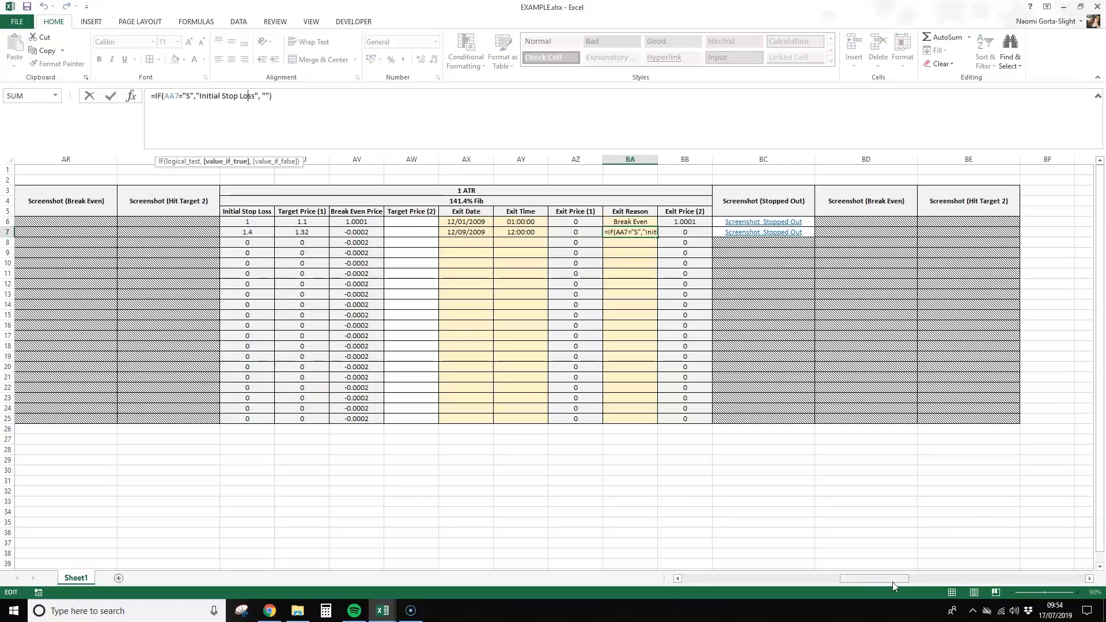
left_click_drag(893, 581, 807, 579)
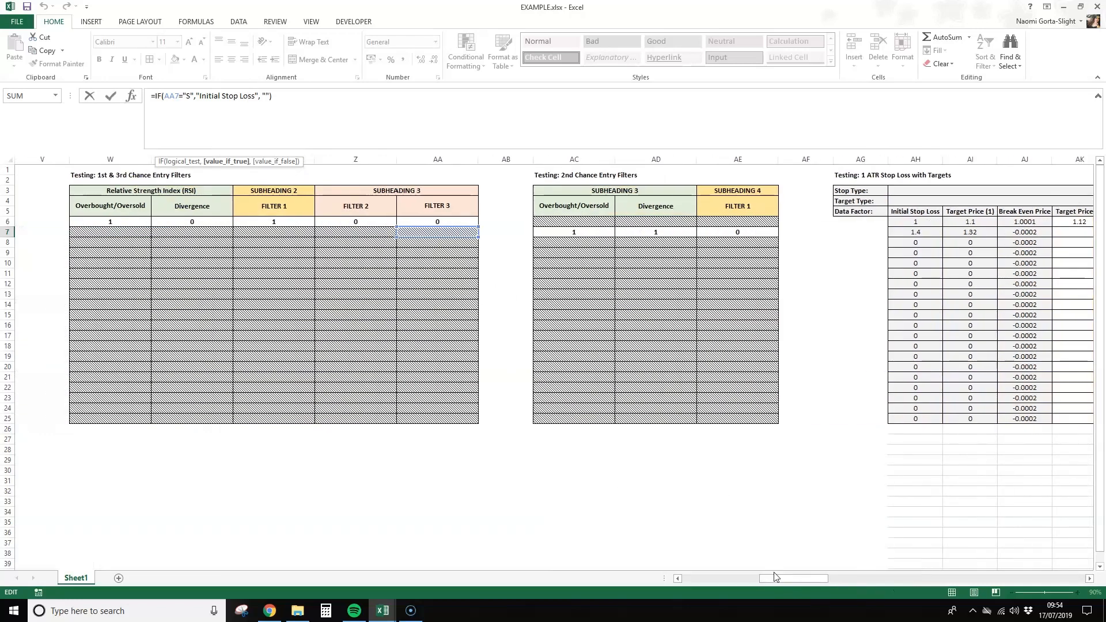
left_click_drag(438, 237, 800, 233)
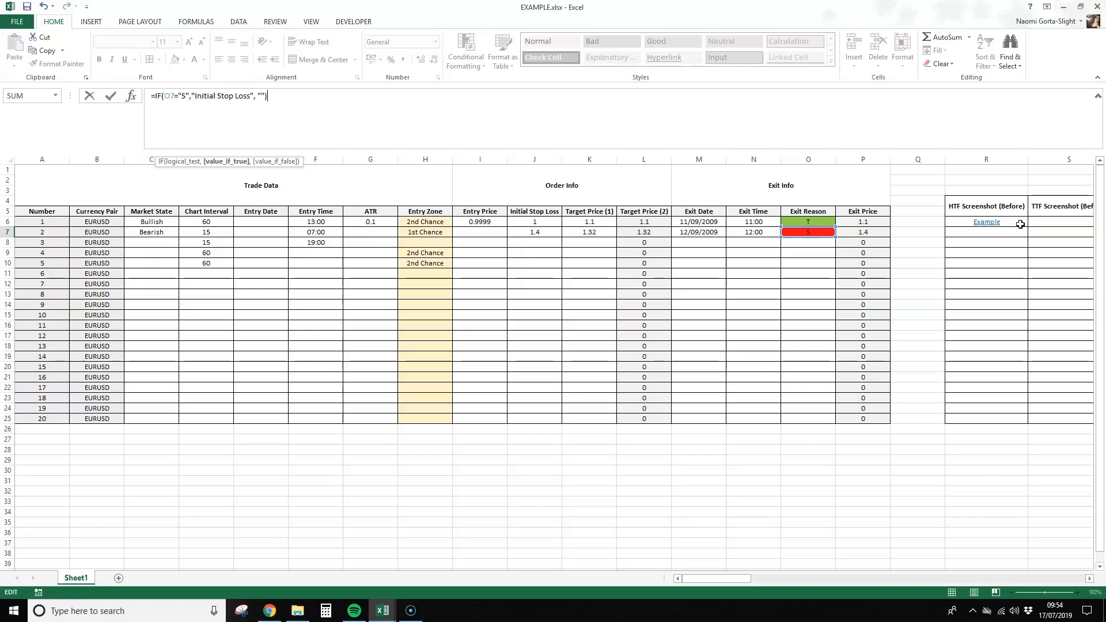
key("Return")
key("Up")
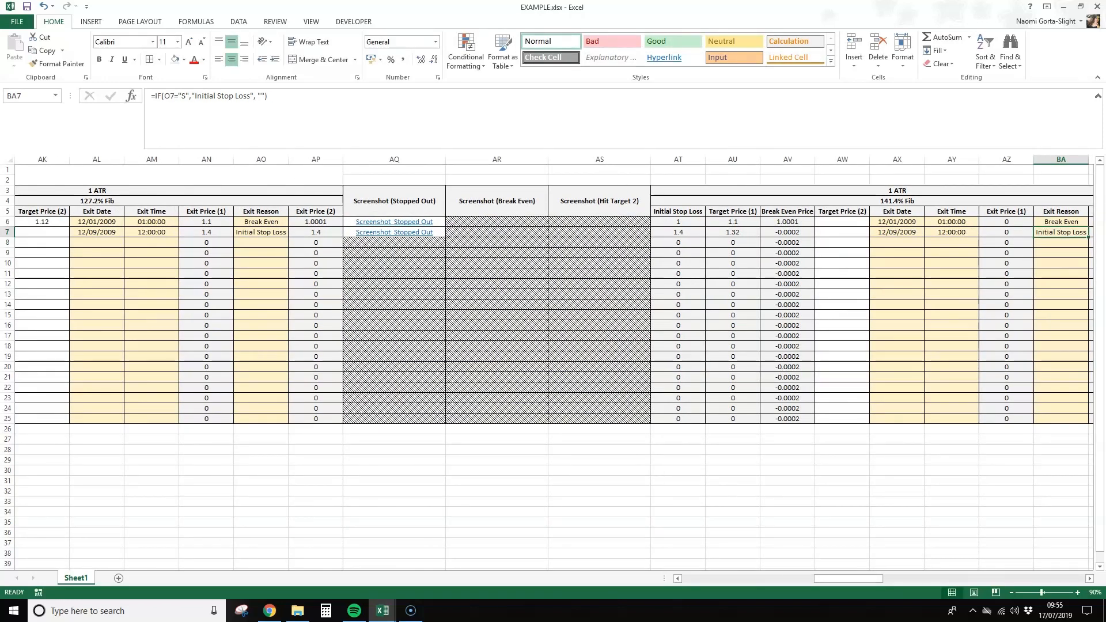
Step: Extend the BA7 formula to =IF(O7="S","Initial Stop Loss",IF(AO7="Break Even","Break Even","")) and fill it down to BA25
left_click(271, 96)
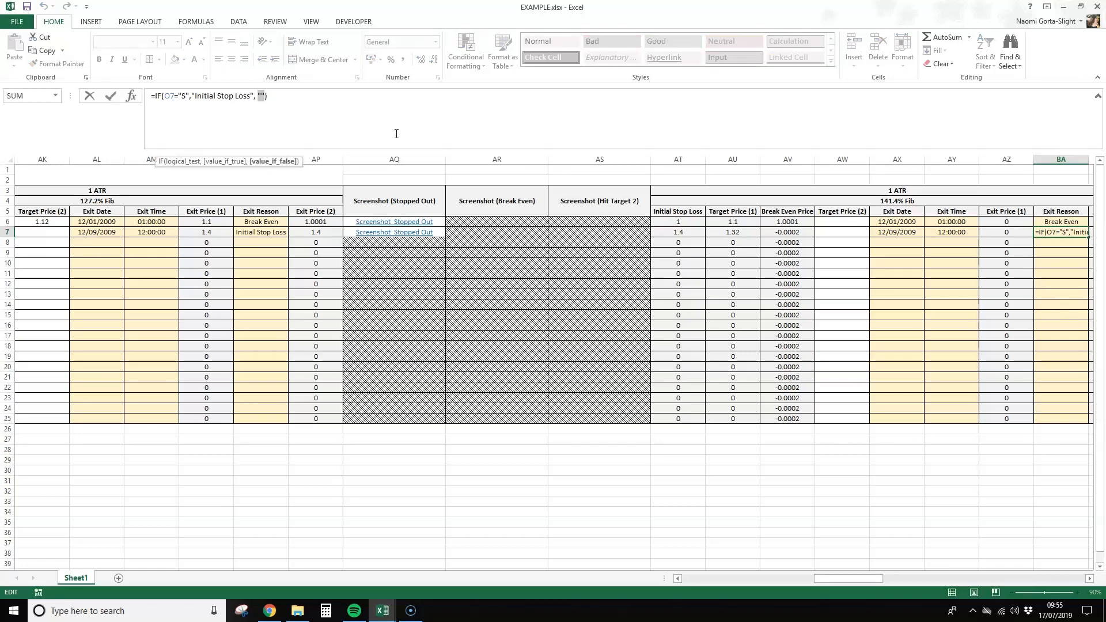
key("BackSpace")
key("BackSpace")
type("IF(")
left_click(280, 232)
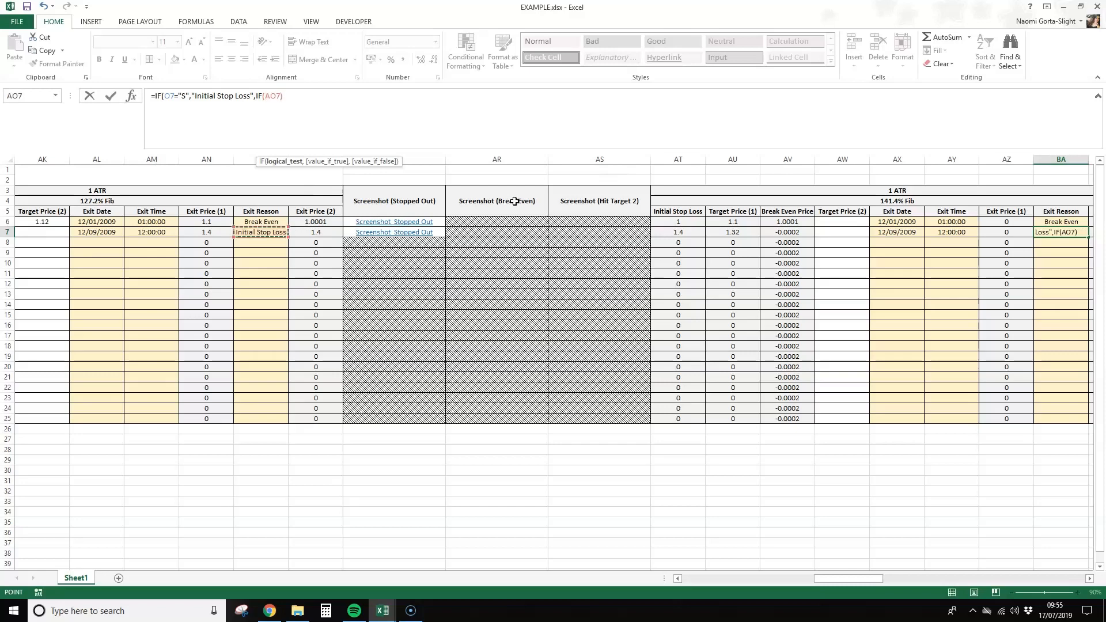
type("=\"Break Even\",")
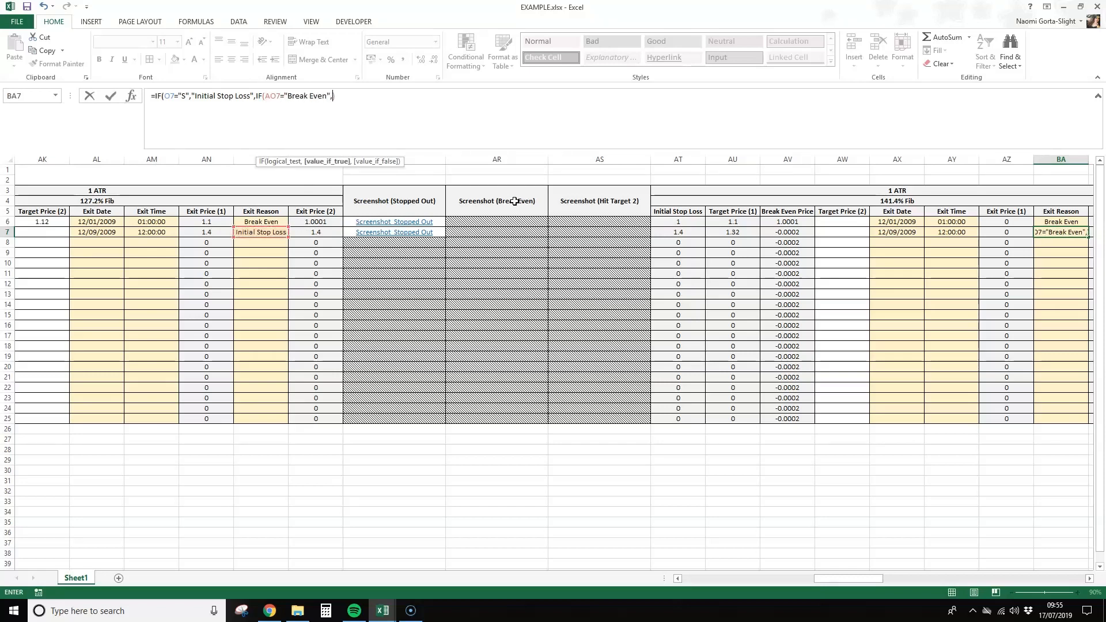
type("\"Break Even\",")
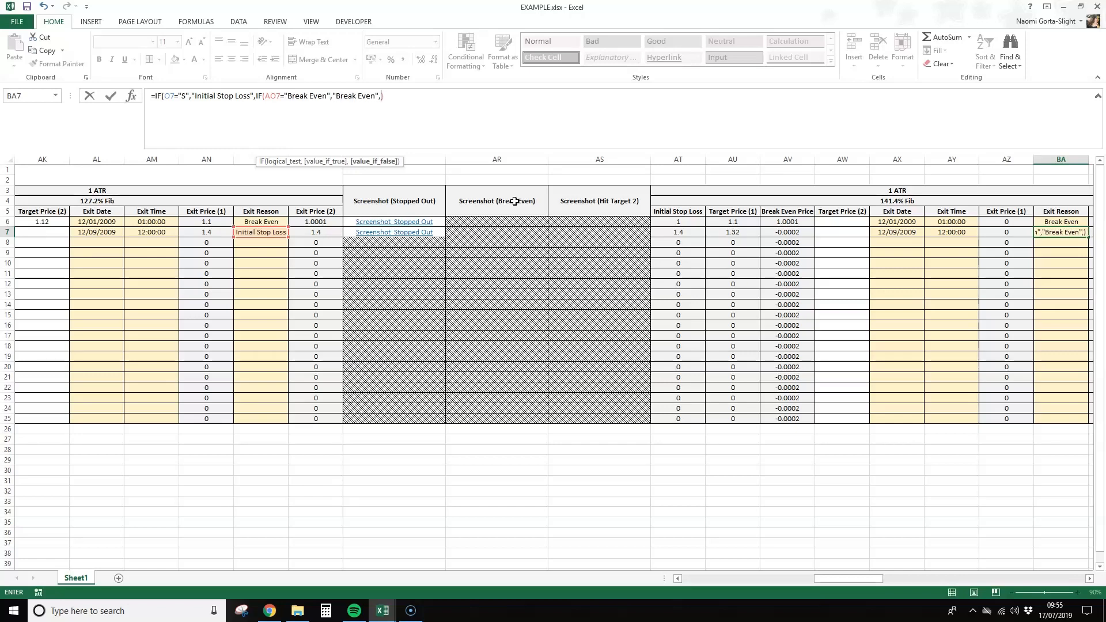
type("\"\"")
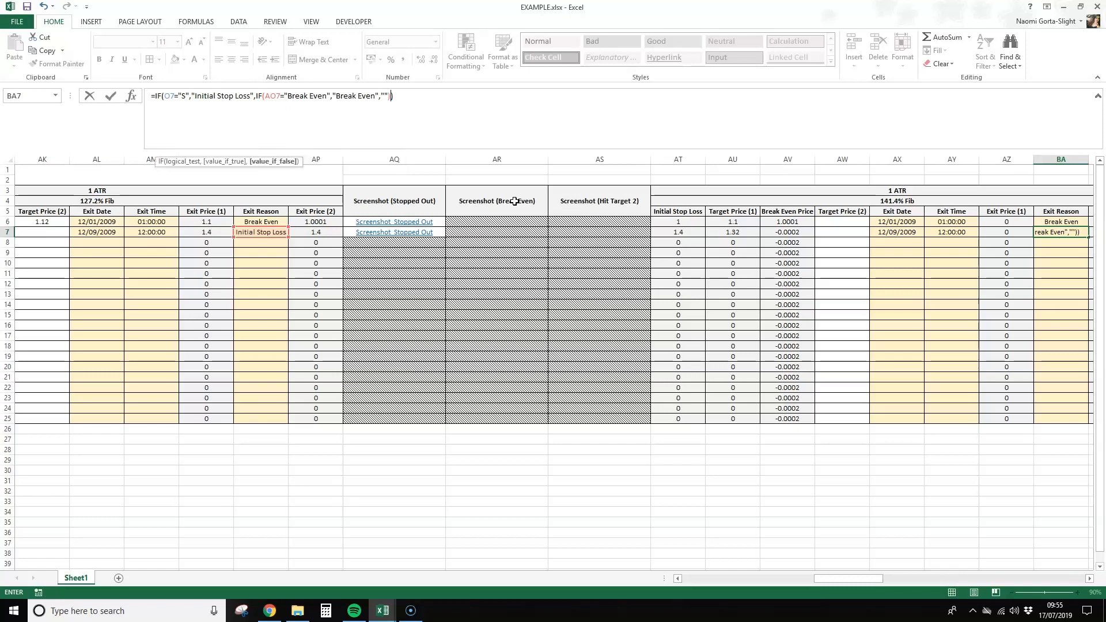
key("Return")
key("Up")
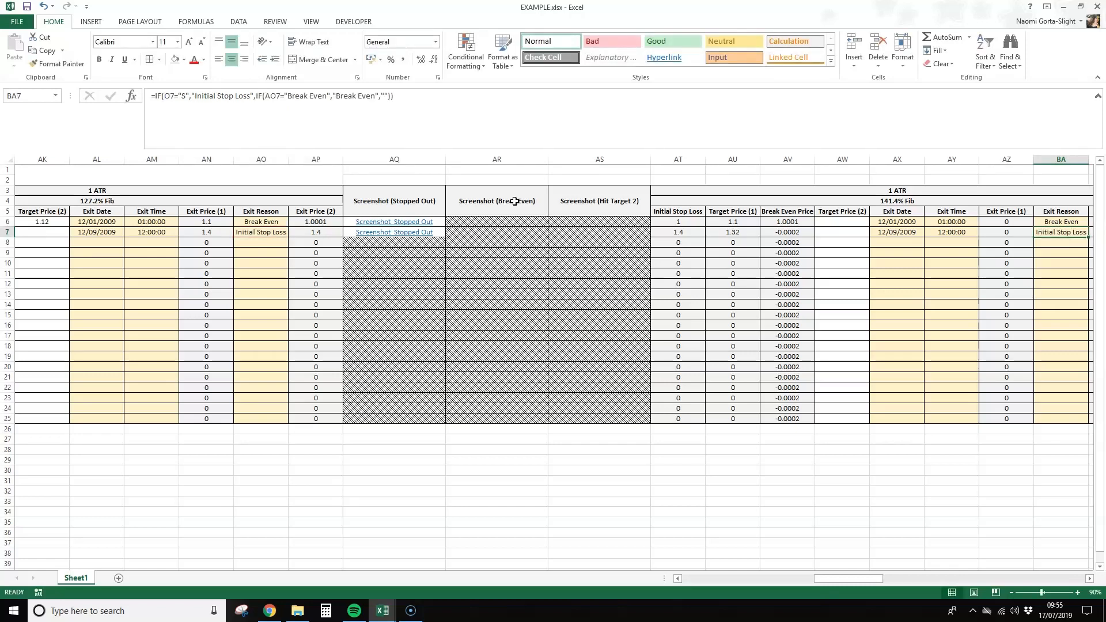
scroll(514, 201, "right", 5)
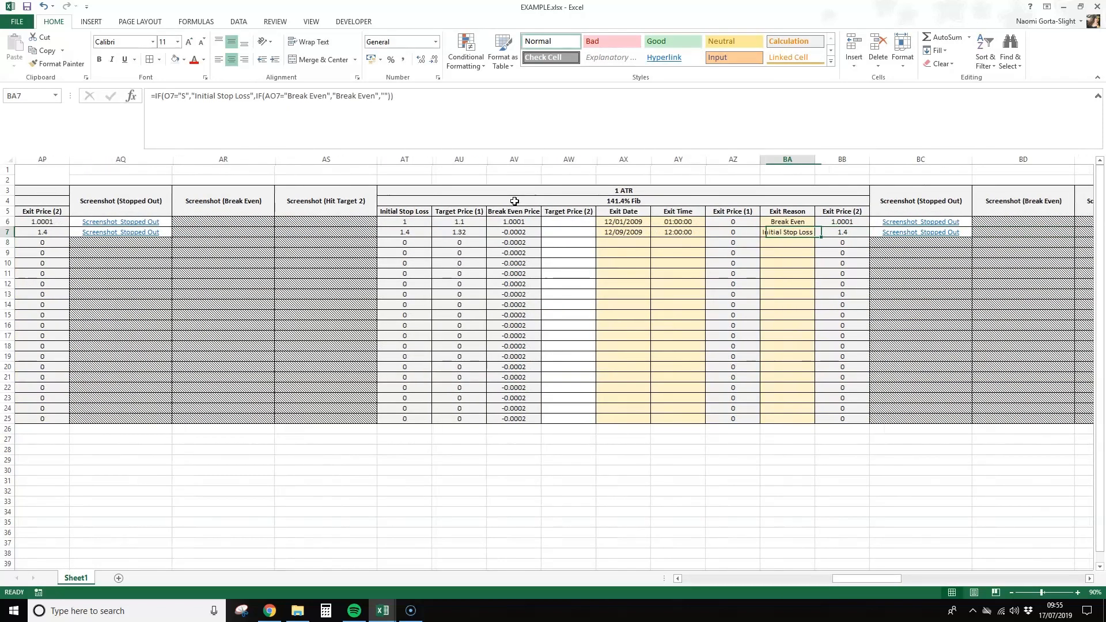
double_click(815, 237)
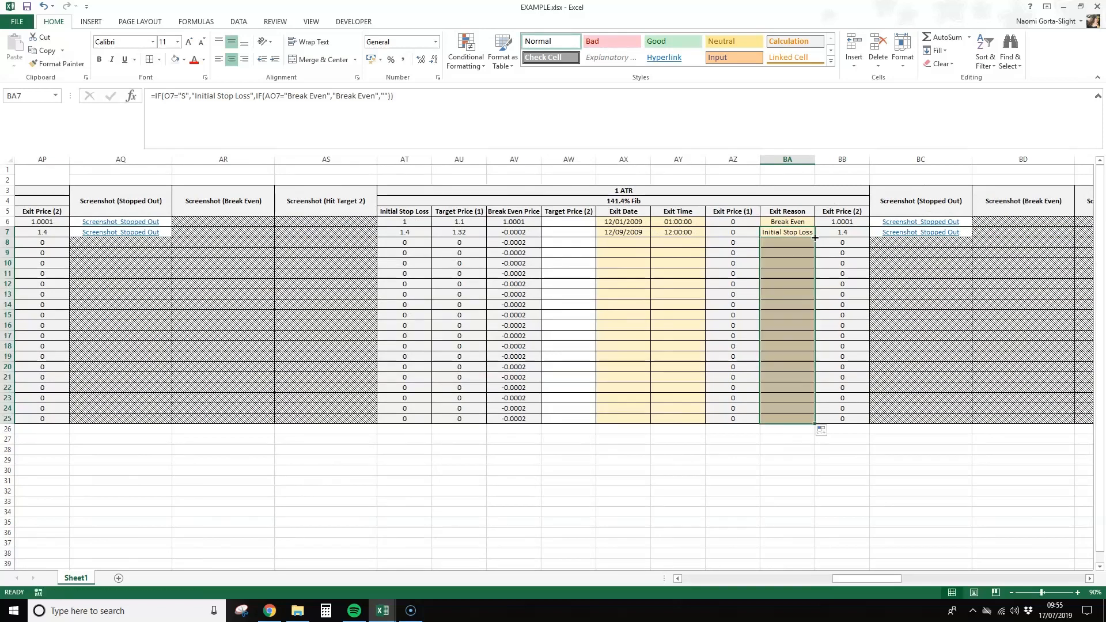
Step: Copy the Exit Reason formula from BA7 up into BA6
left_click(804, 232)
left_click_drag(816, 237, 816, 219)
left_click(803, 274)
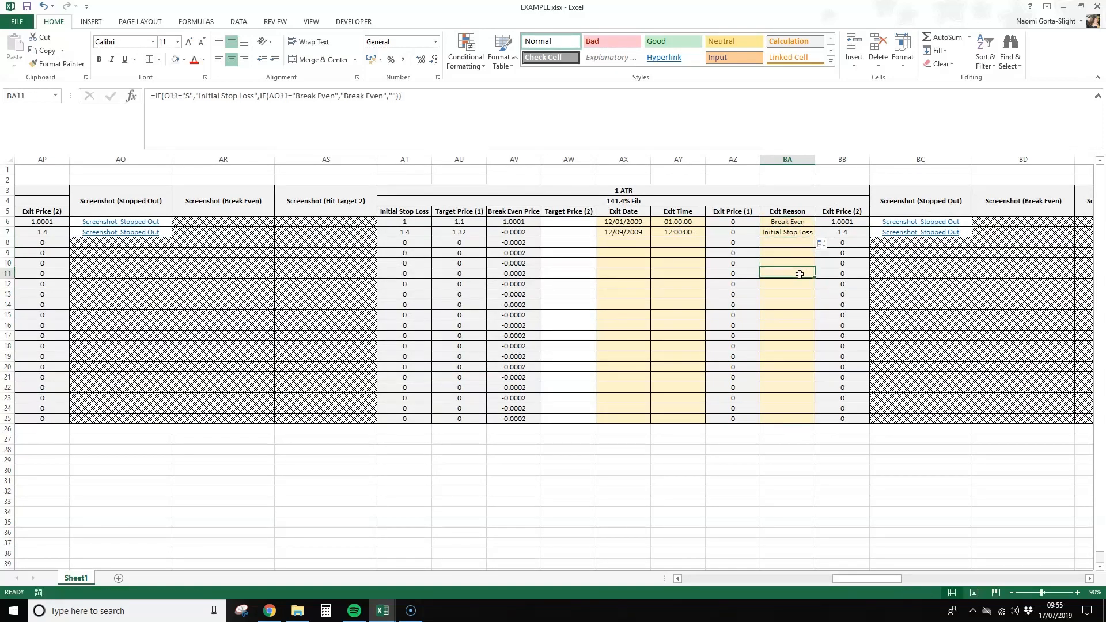
Step: Examine the Exit Price (2) formula in BB6 and the Target Price (2) column of the 141.4% Fib section
left_click(859, 222)
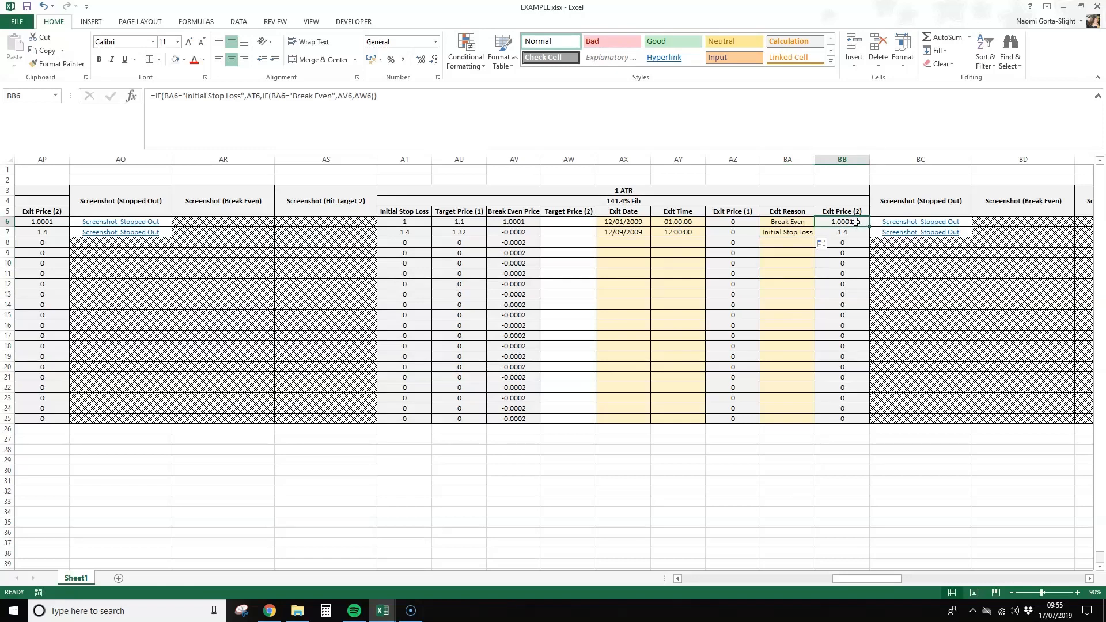
double_click(857, 224)
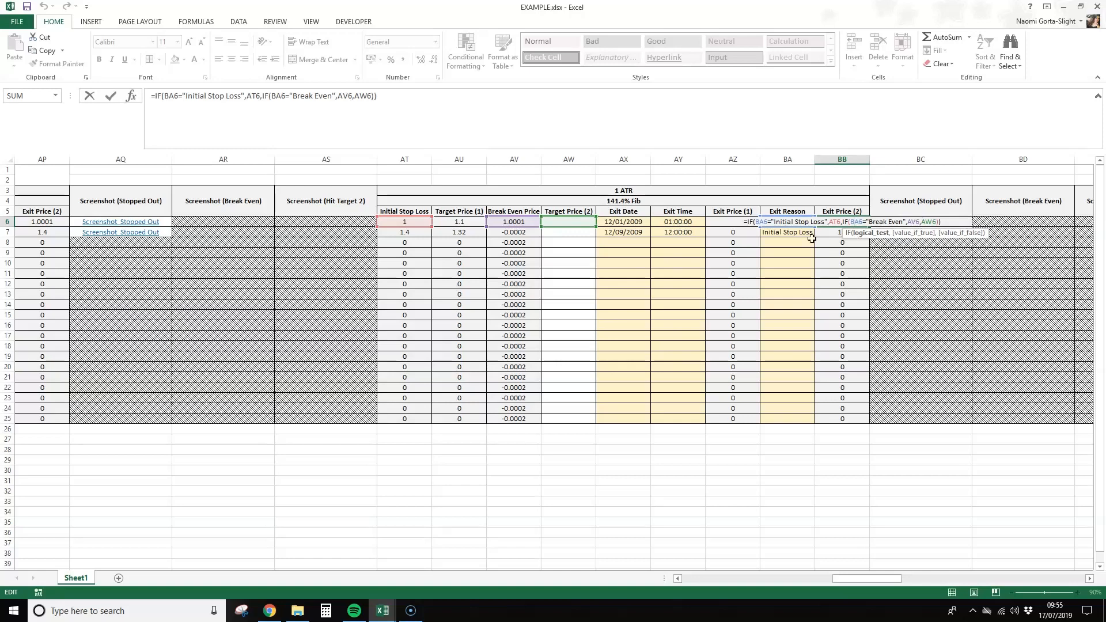
key("ctrl+Return")
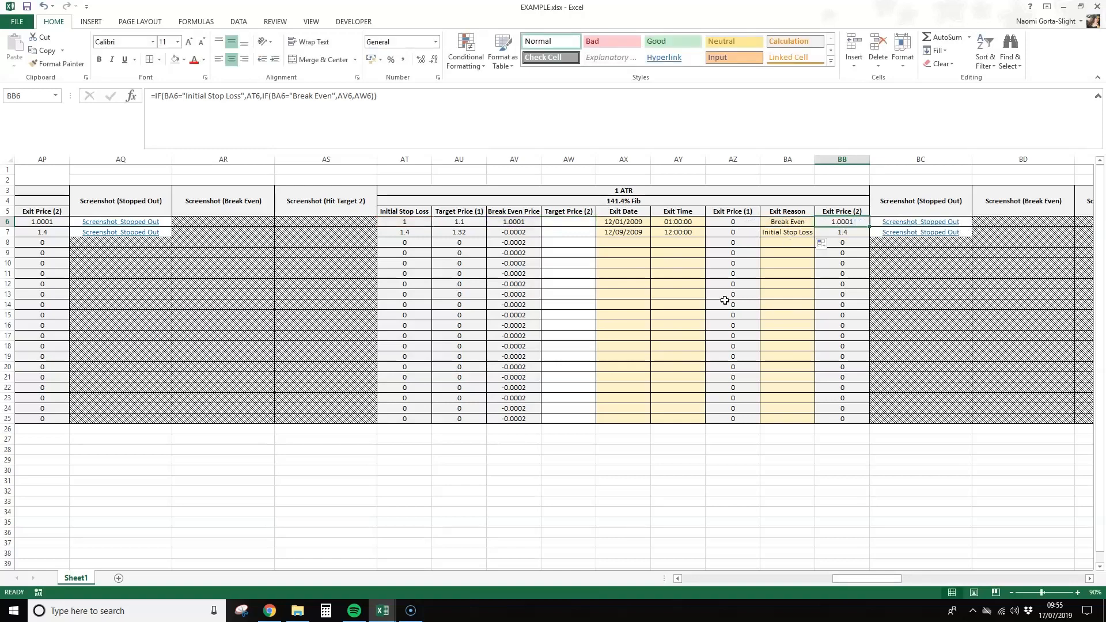
left_click(553, 233)
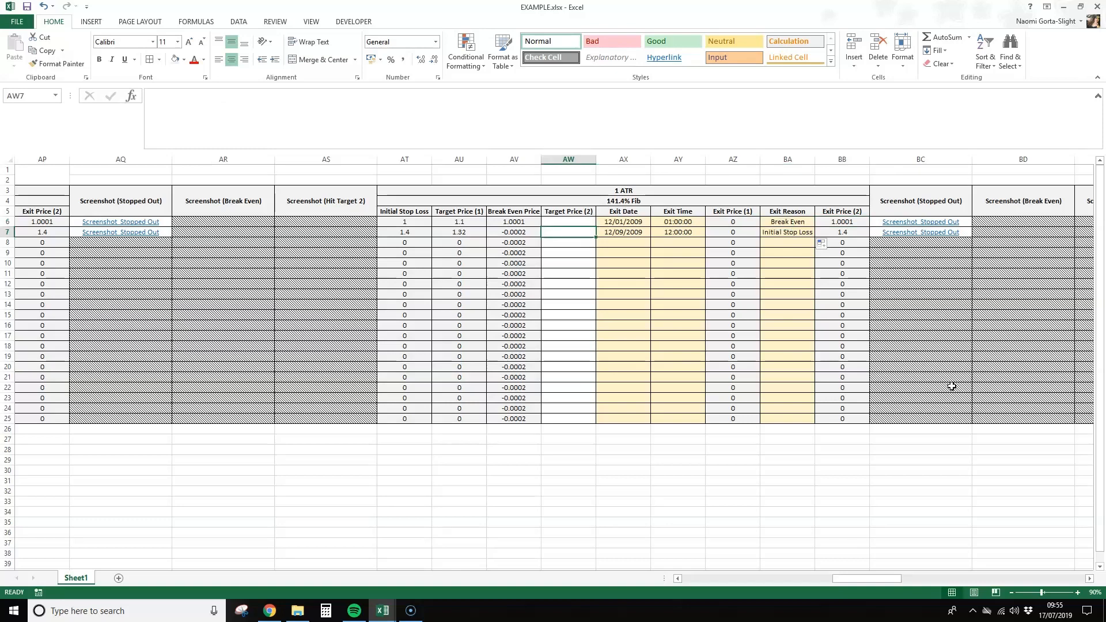
Step: Clear the Screenshot (Stopped Out) links from BC6:BC9 in the 141.4% Fib section
left_click_drag(845, 583, 856, 579)
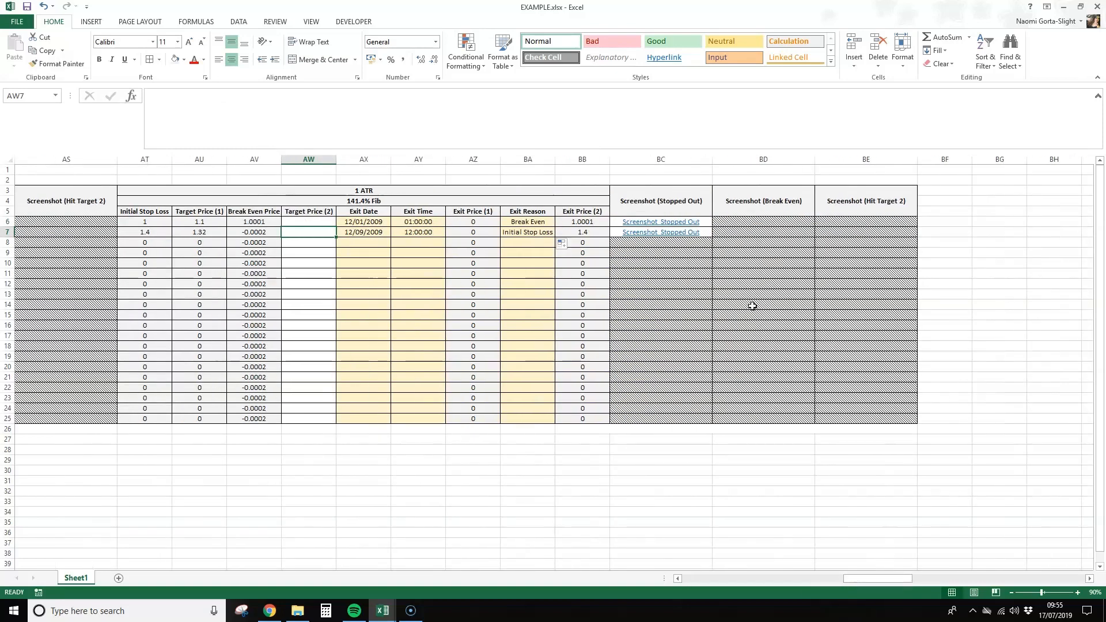
left_click_drag(696, 226, 687, 255)
key("Delete")
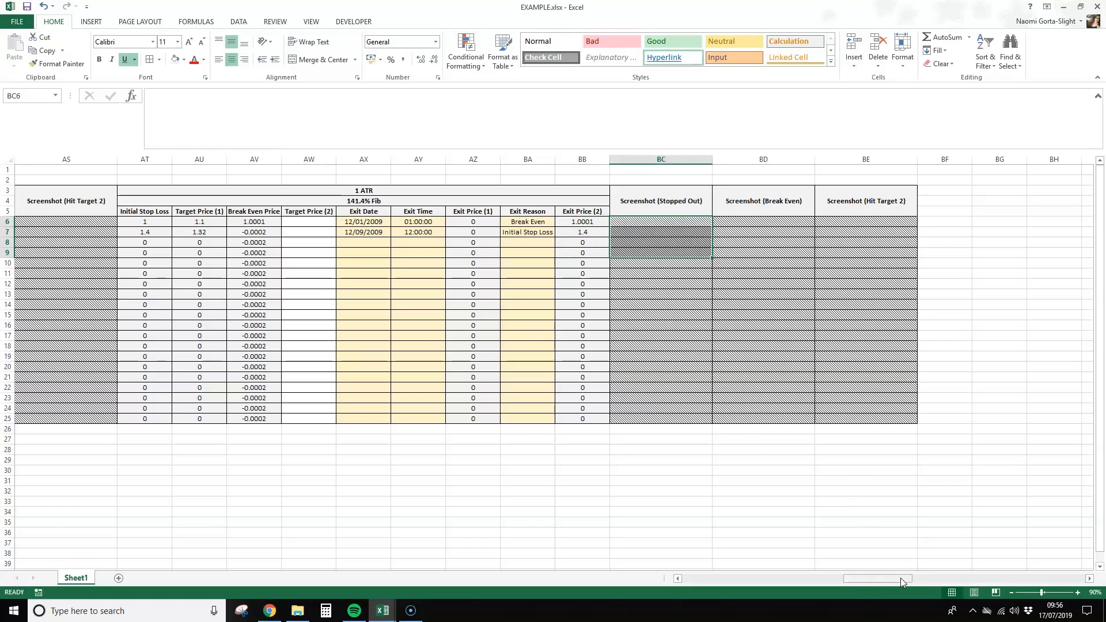
Step: Review the 127.2% Fib section and check its Initial Stop Loss formula in AH6
mouse_move(900, 579)
left_mouse_down()
mouse_move(911, 578)
mouse_move(887, 579)
left_mouse_up()
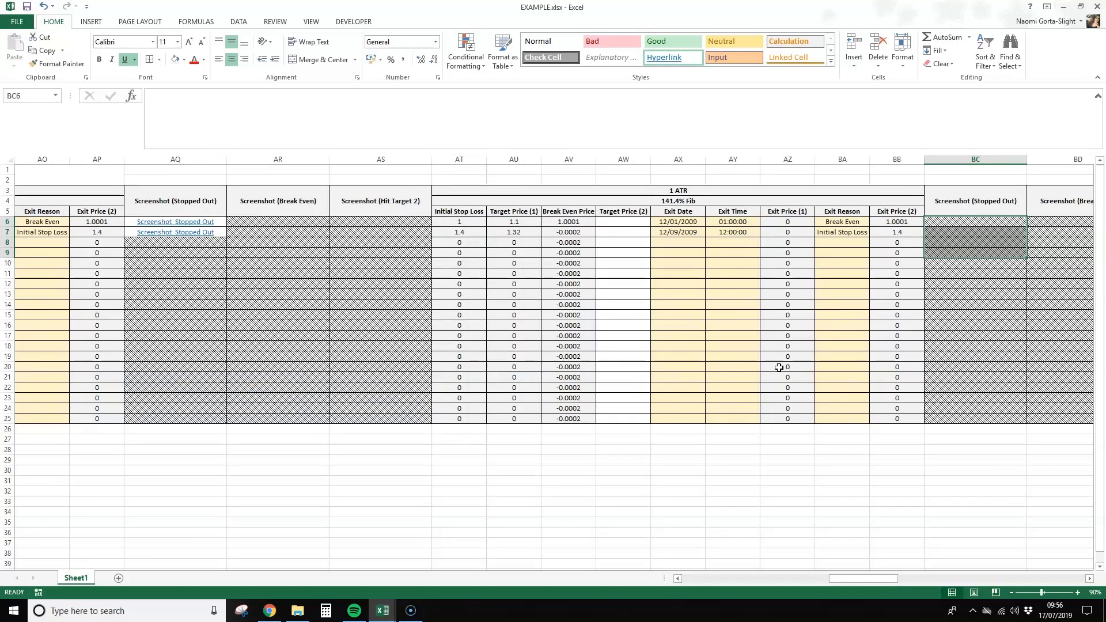
left_click_drag(846, 580, 815, 577)
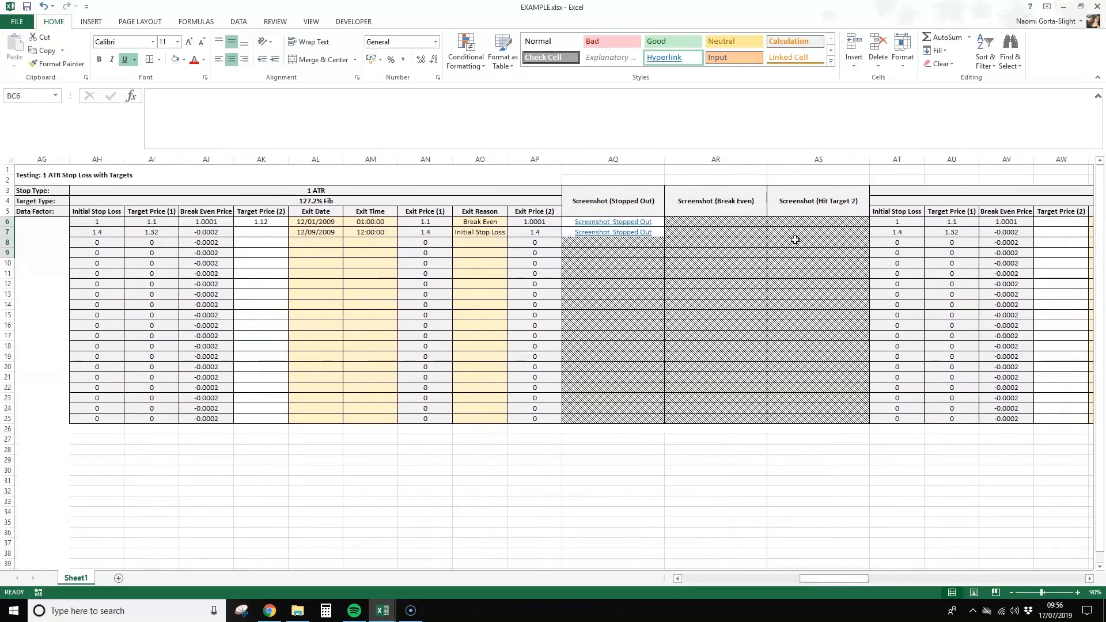
left_click(115, 224)
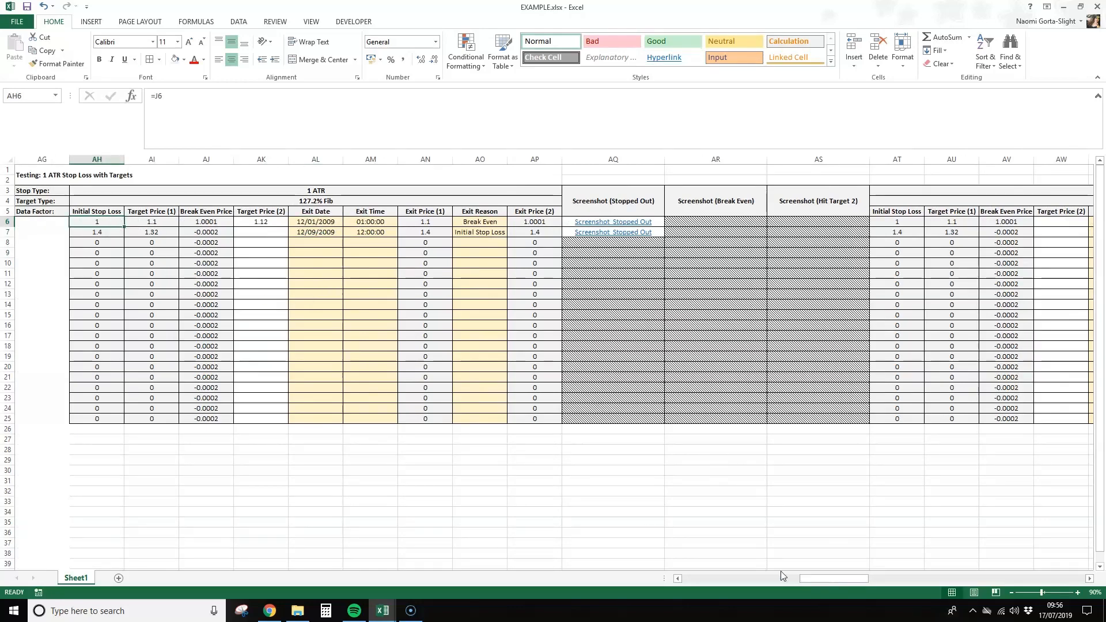
Step: Add the heading 2 ATR in BG3, beyond the 141.4% Fib section's screenshot columns
left_click_drag(813, 577, 867, 577)
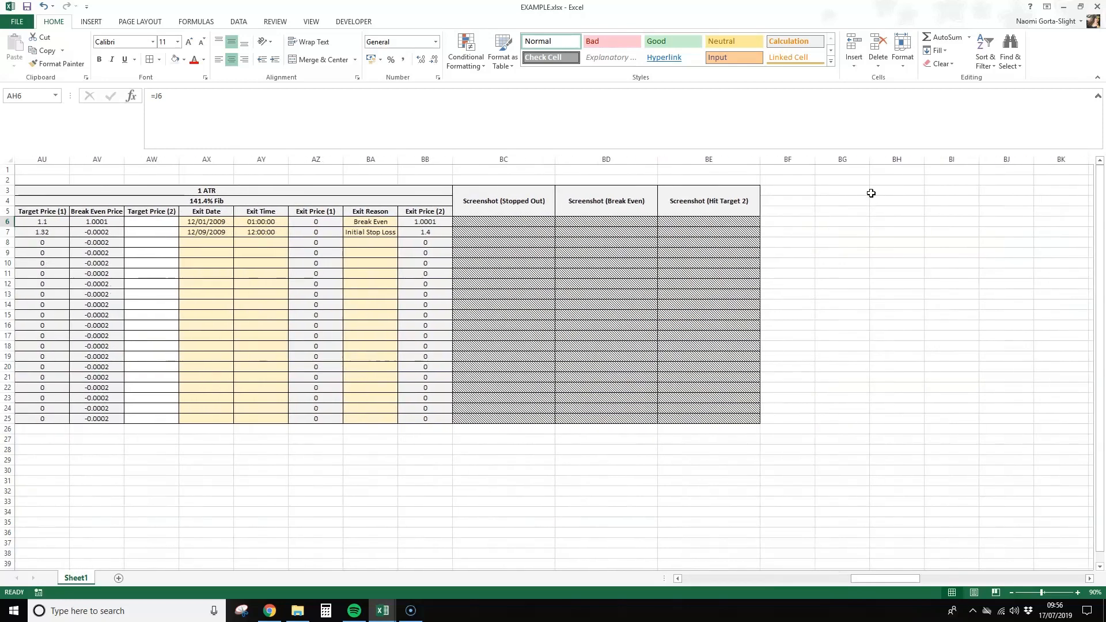
left_click(843, 191)
type("2 ATR")
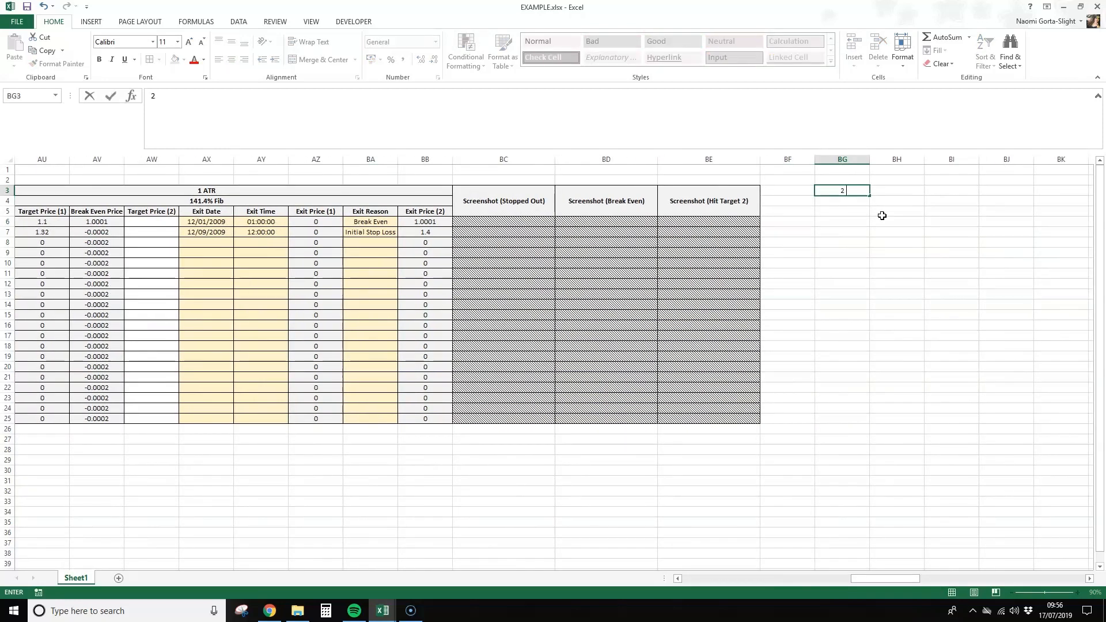
key("Return")
key("Return")
key("Return")
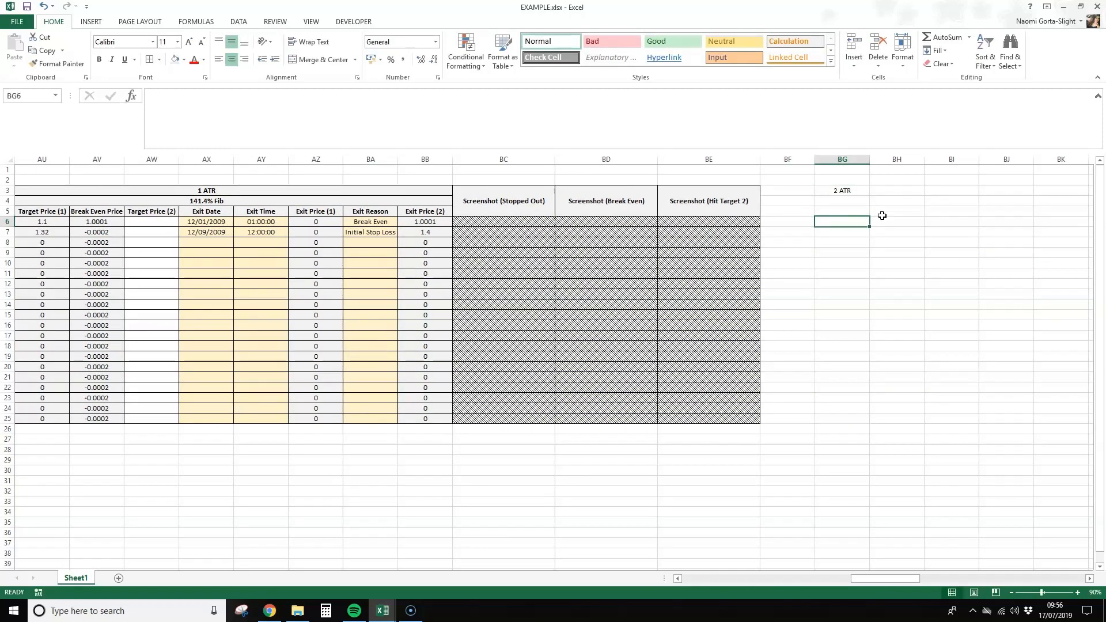
type("=")
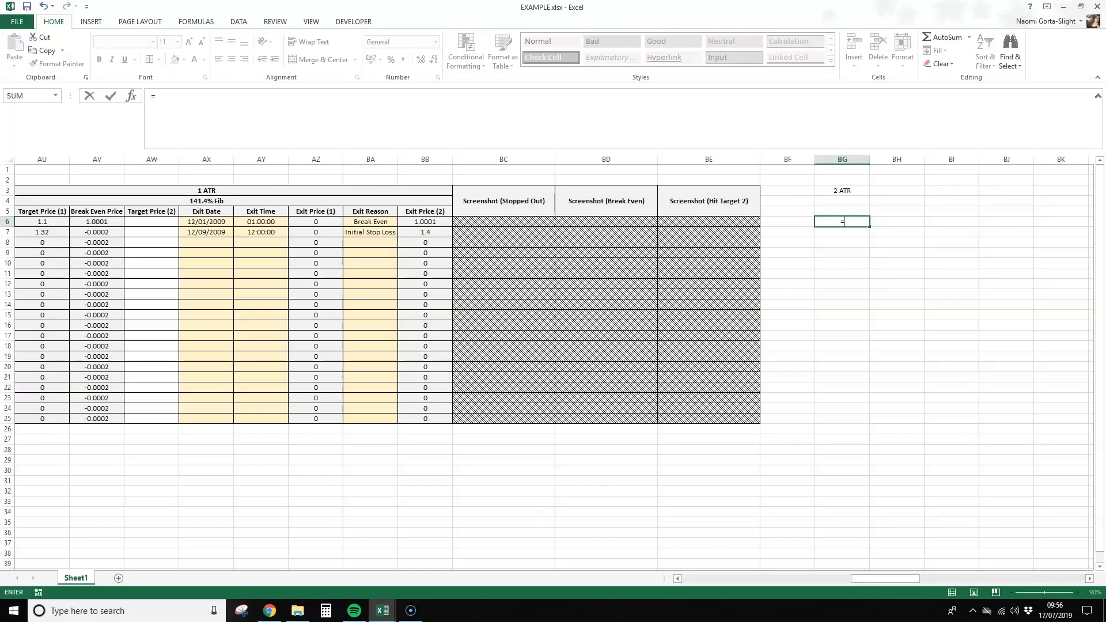
left_click(861, 315)
key("Escape")
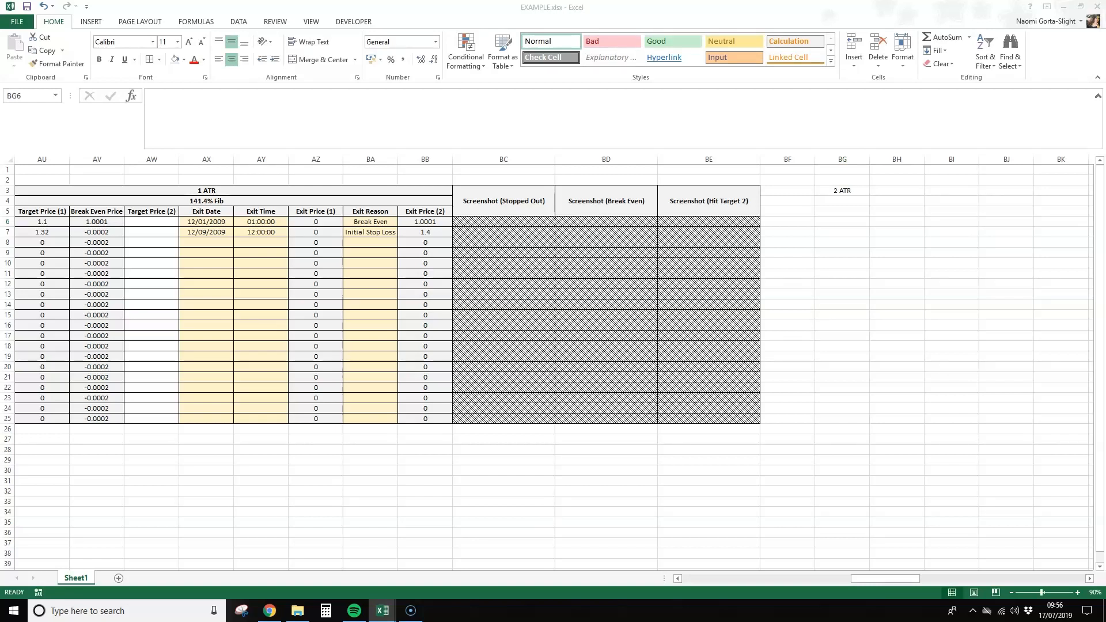
Step: Enter the 2 ATR stop loss formula =IF(C6="Bullish",J6-G6,J6+G6) in BG6 and fill it down to BG25
type("=IF(")
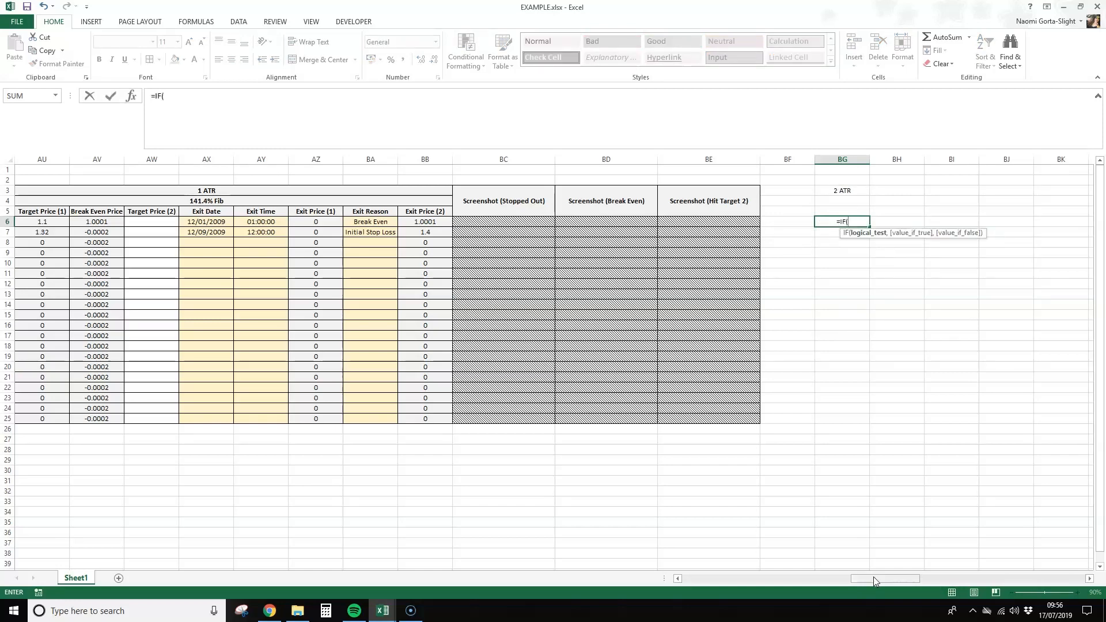
left_click_drag(874, 577, 703, 579)
left_click(167, 221)
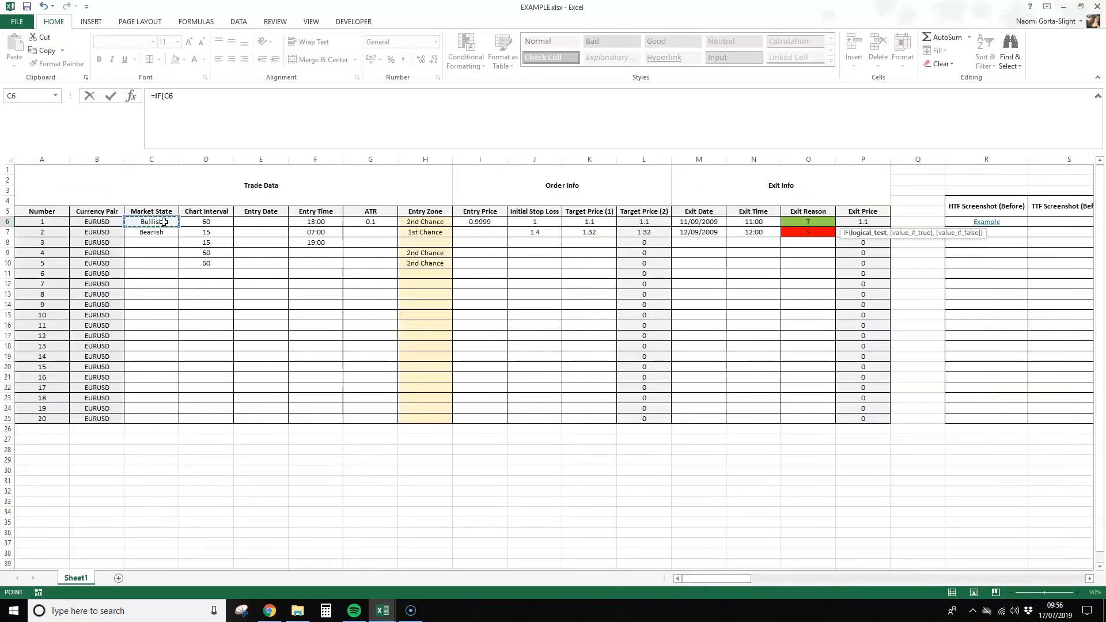
type("=\"Bull")
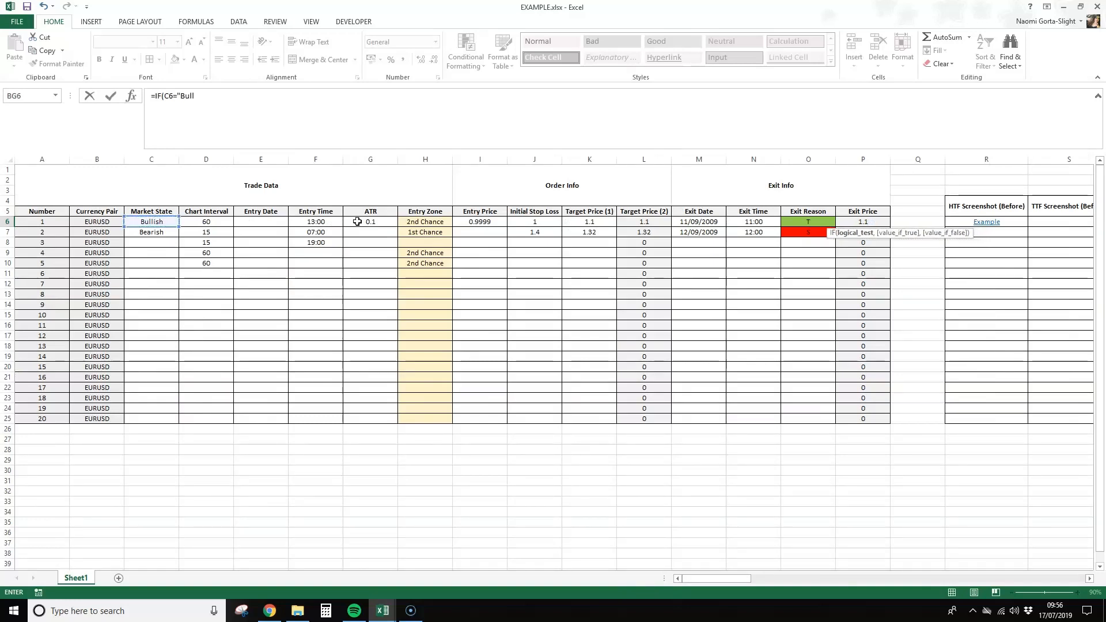
type("ish\",")
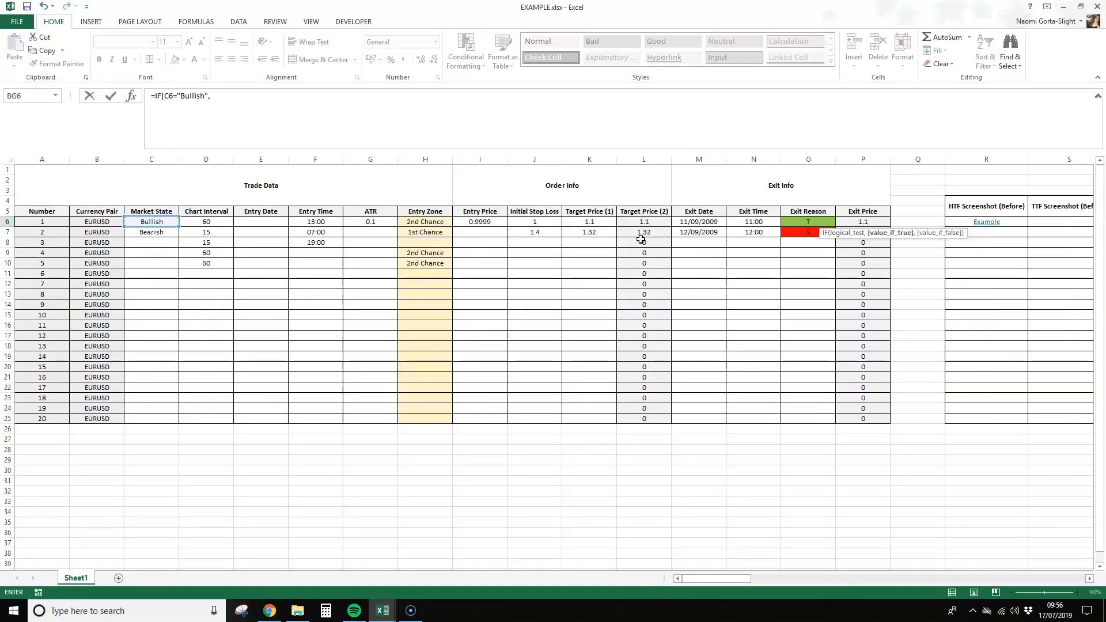
left_click(554, 224)
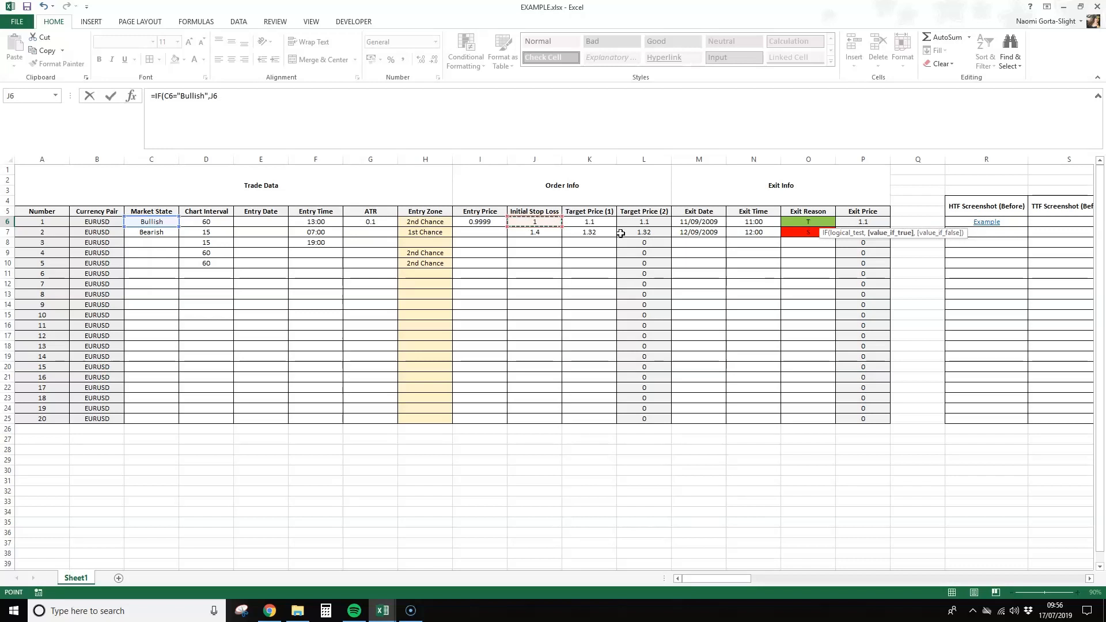
type("-")
left_click(395, 222)
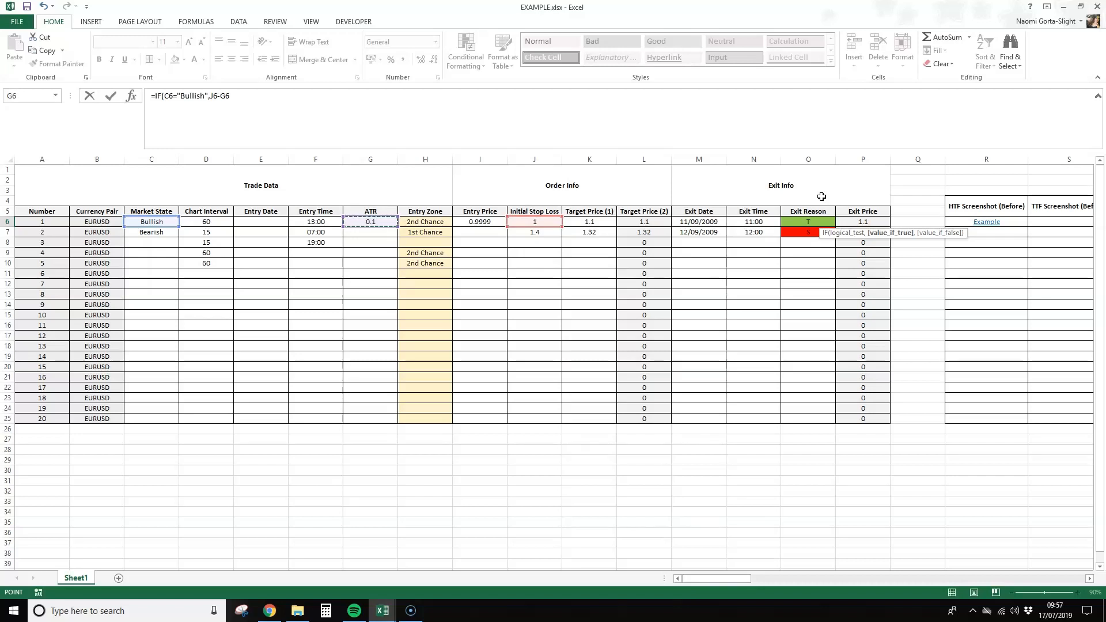
type(",j6")
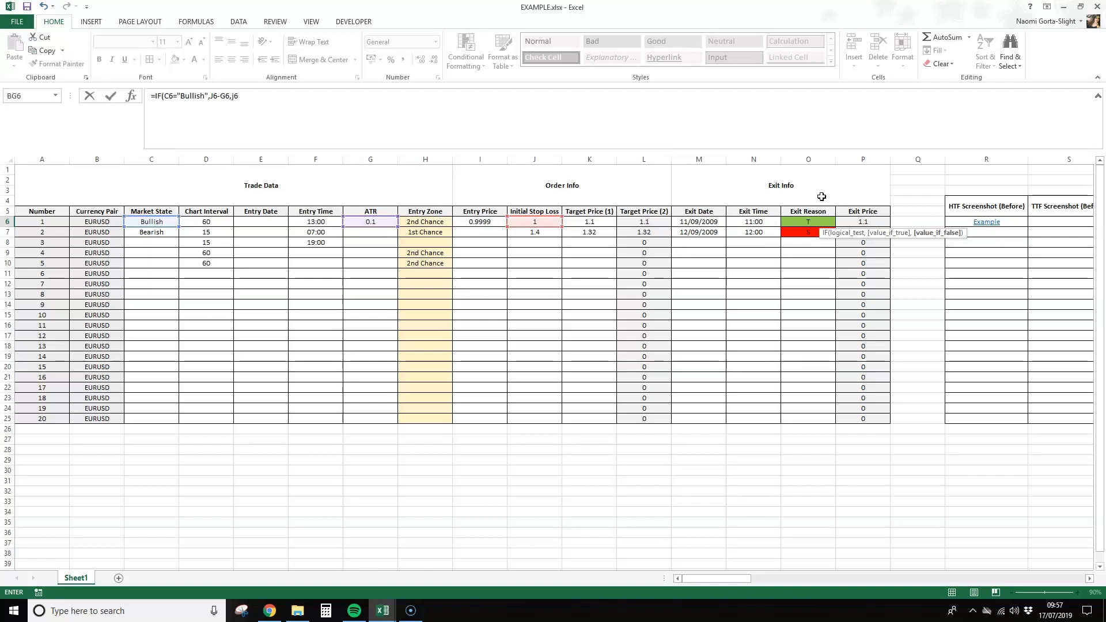
type("+g6)")
key("ctrl+Return")
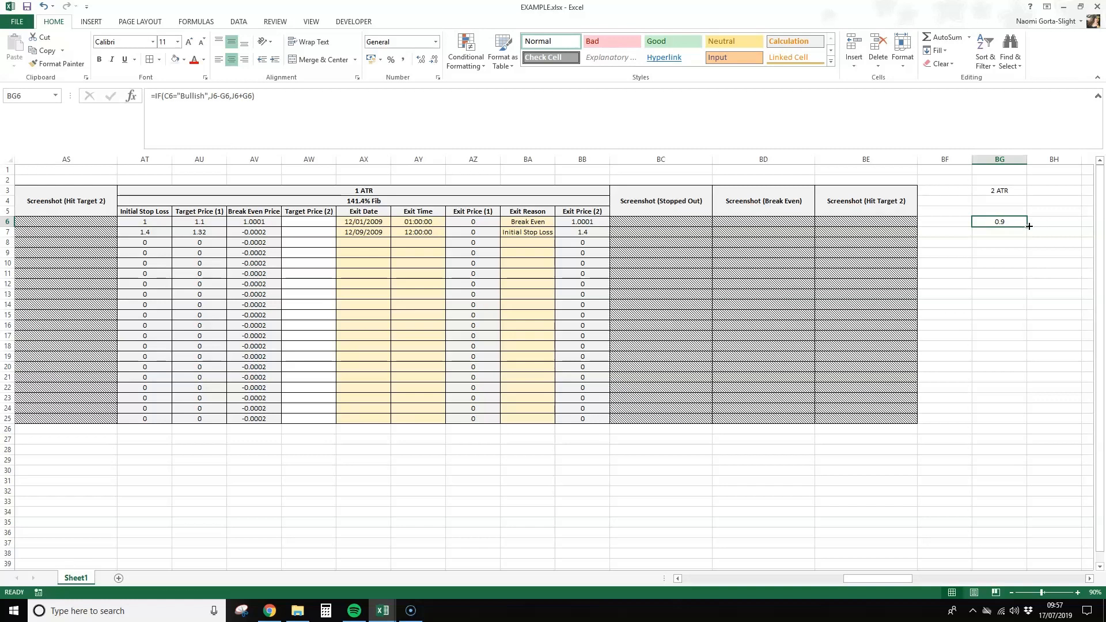
left_click_drag(1029, 225, 1029, 425)
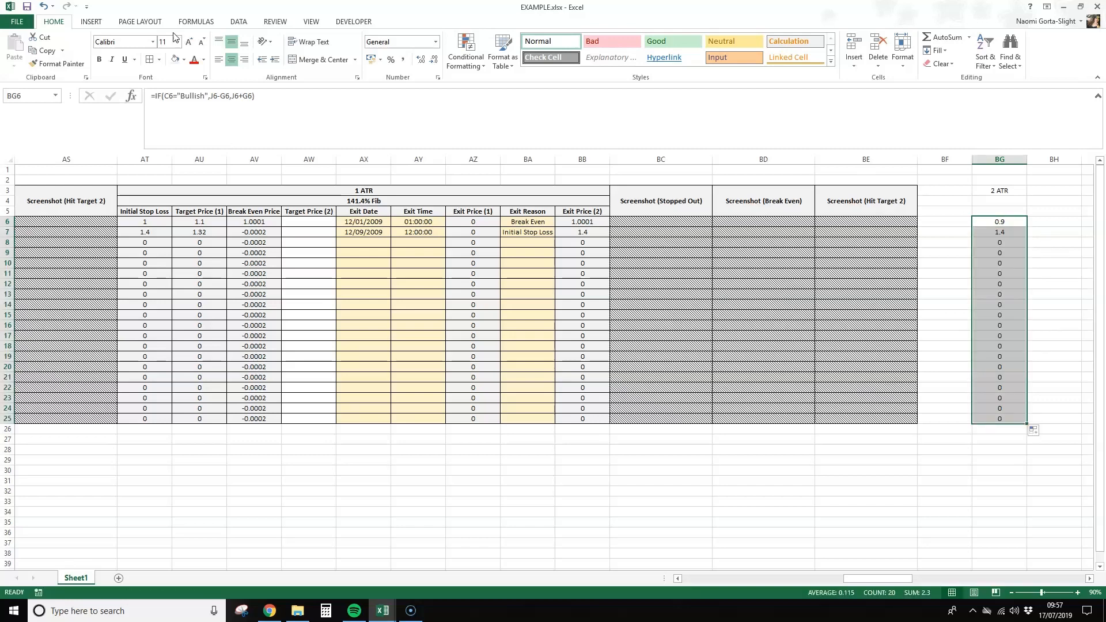
Step: Set column BG to no fill and clear the 2 ATR heading and its formulas
mouse_move(1000, 193)
left_mouse_down()
mouse_move(998, 215)
mouse_move(1002, 192)
left_mouse_up()
left_click(1003, 159)
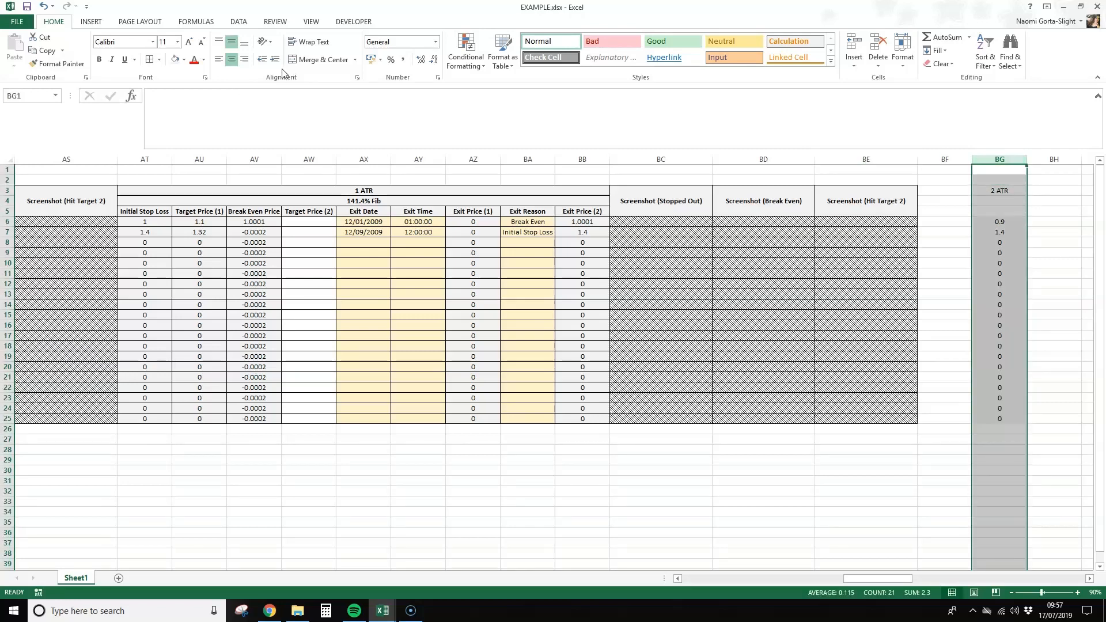
left_click(184, 60)
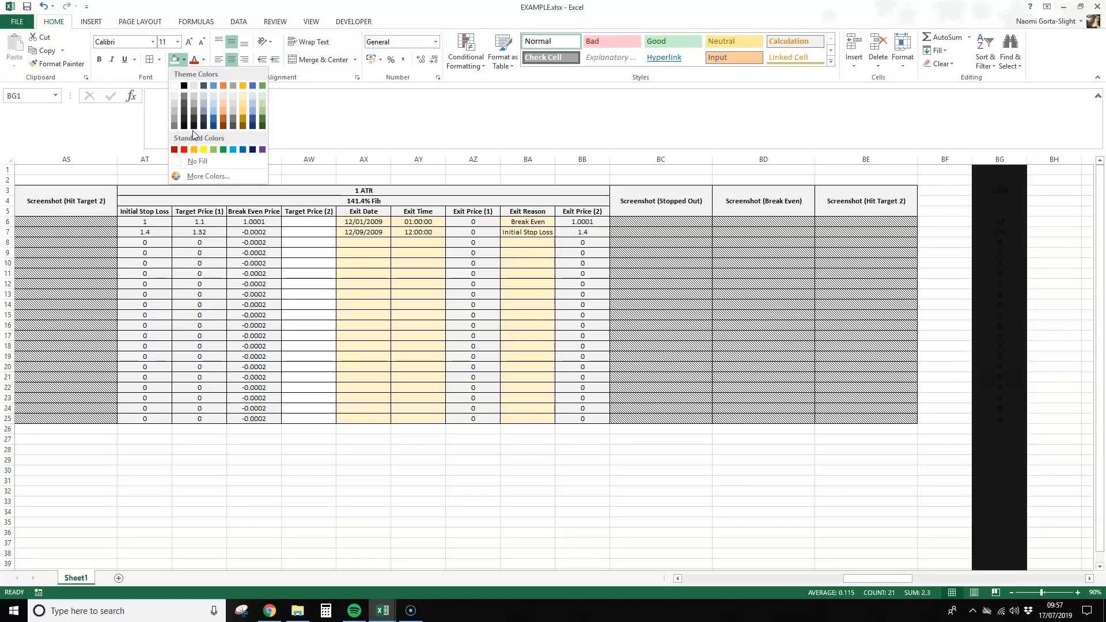
left_click(199, 163)
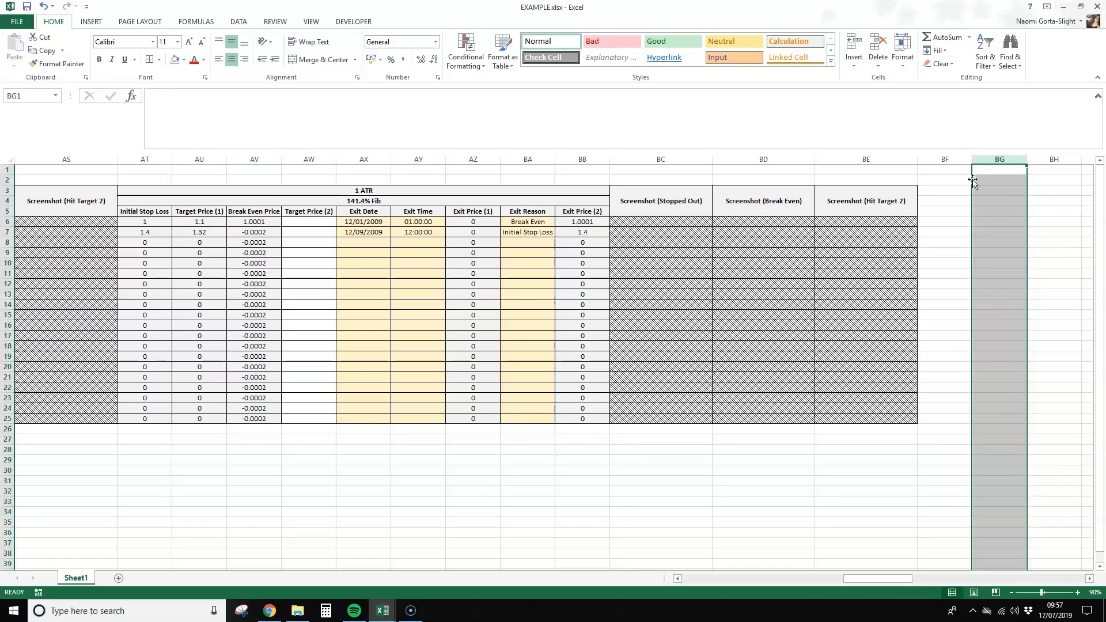
left_click(995, 200)
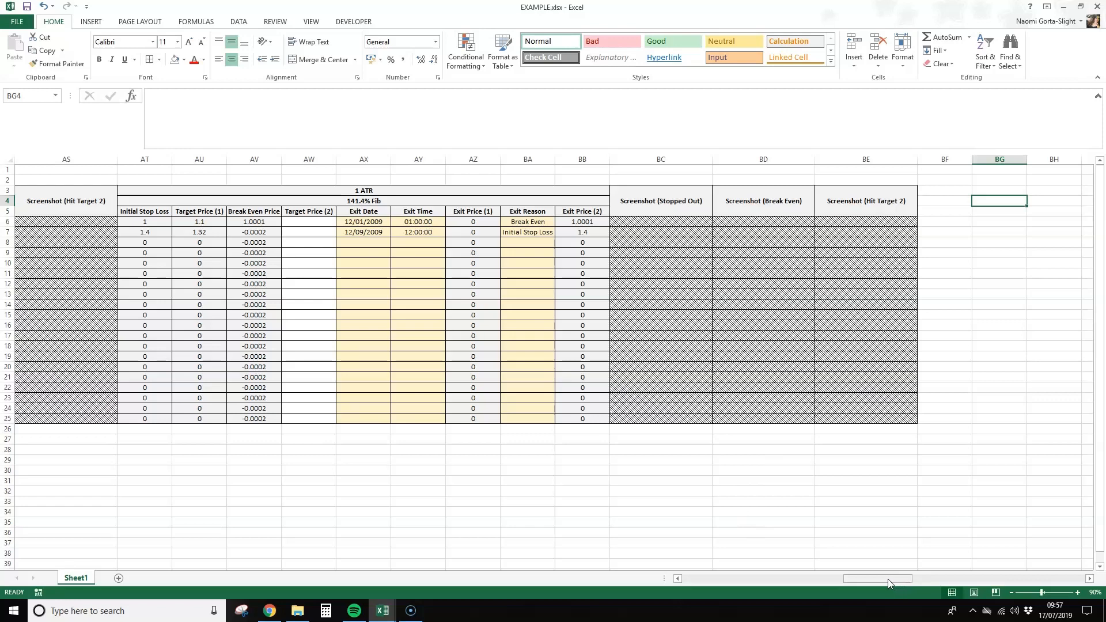
Step: Review the 127.2% Fib section and check the commands available for Screenshot (Stopped Out) cell AQ8
left_click_drag(887, 579, 884, 579)
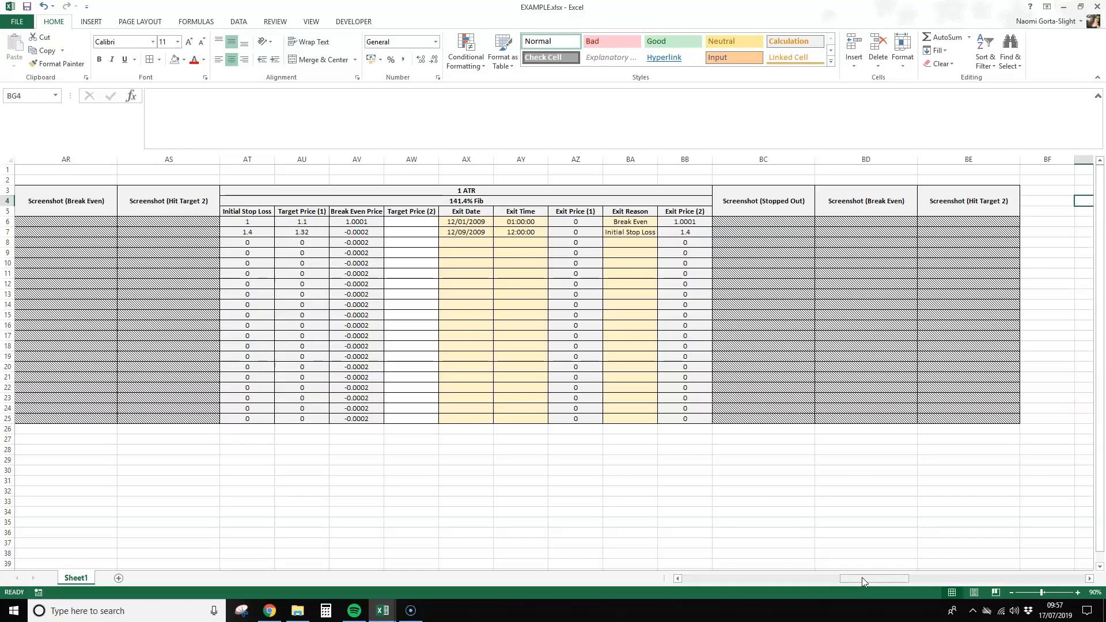
left_click_drag(863, 578, 817, 578)
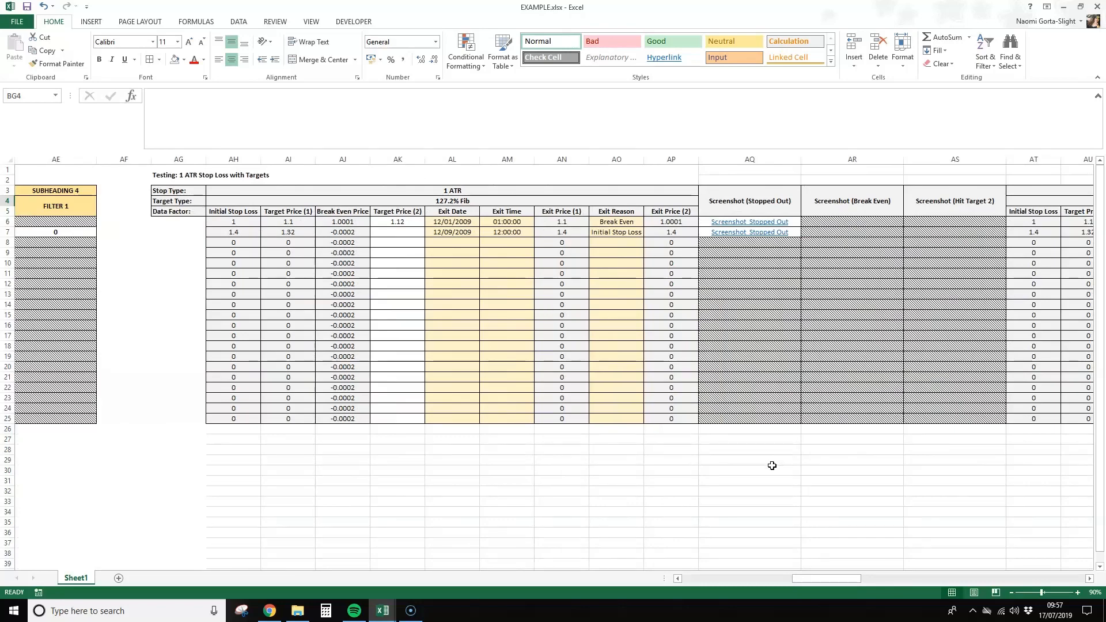
left_click(732, 471)
left_click_drag(862, 577, 806, 541)
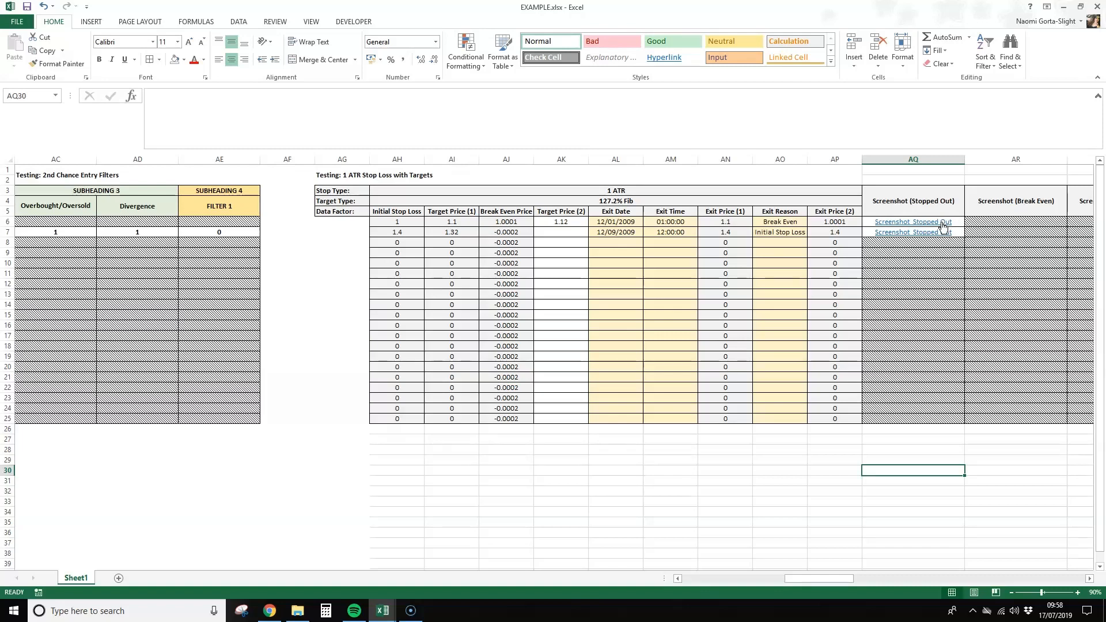
right_click(936, 242)
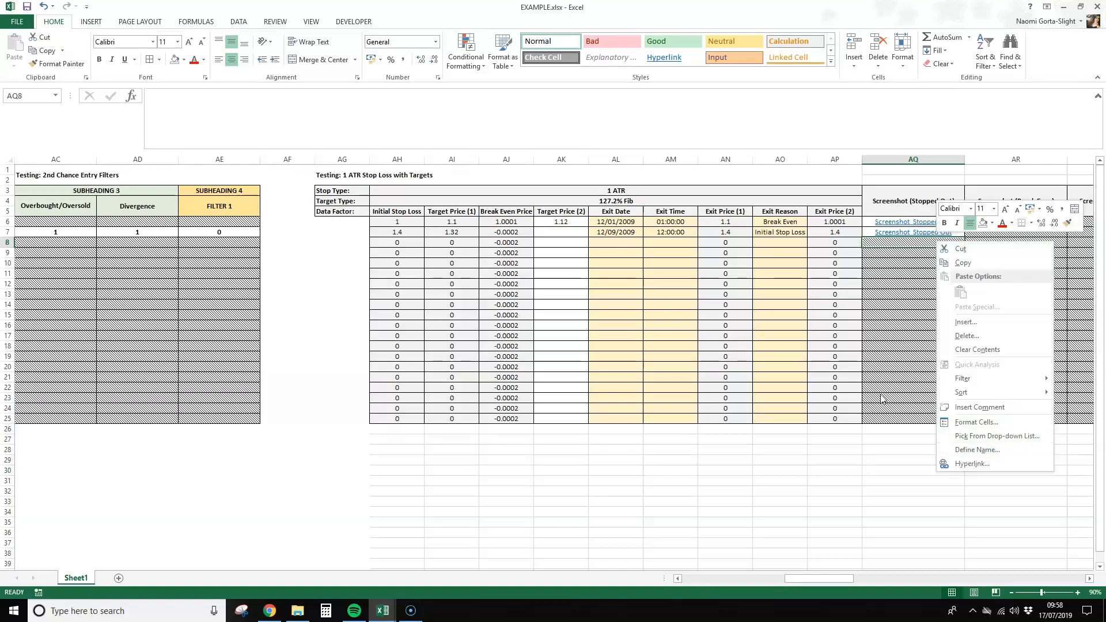
key("ctrl+c")
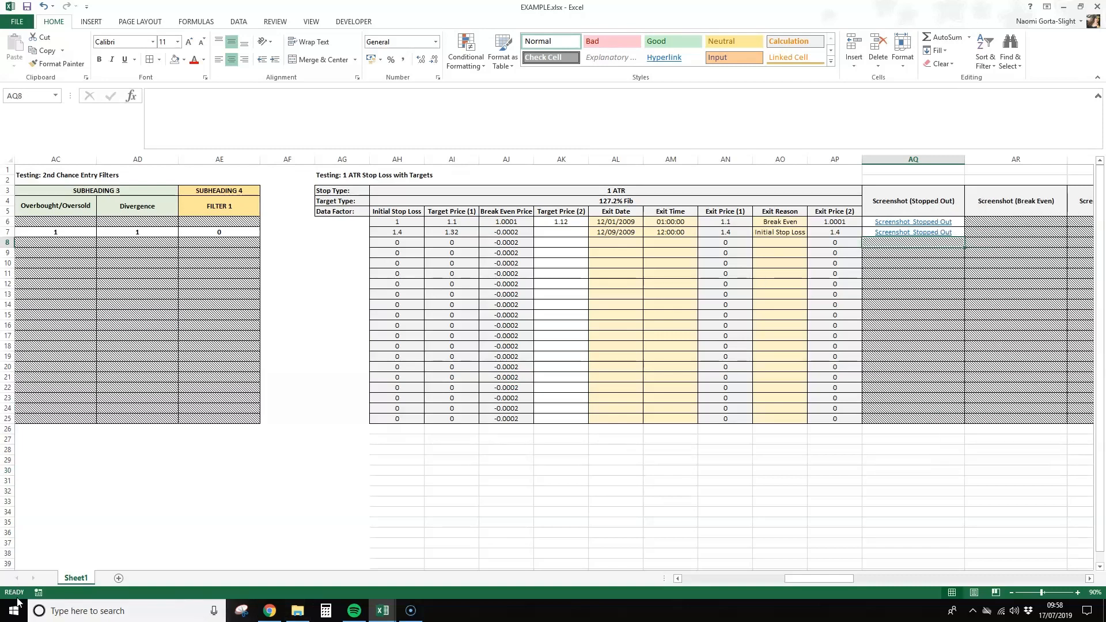